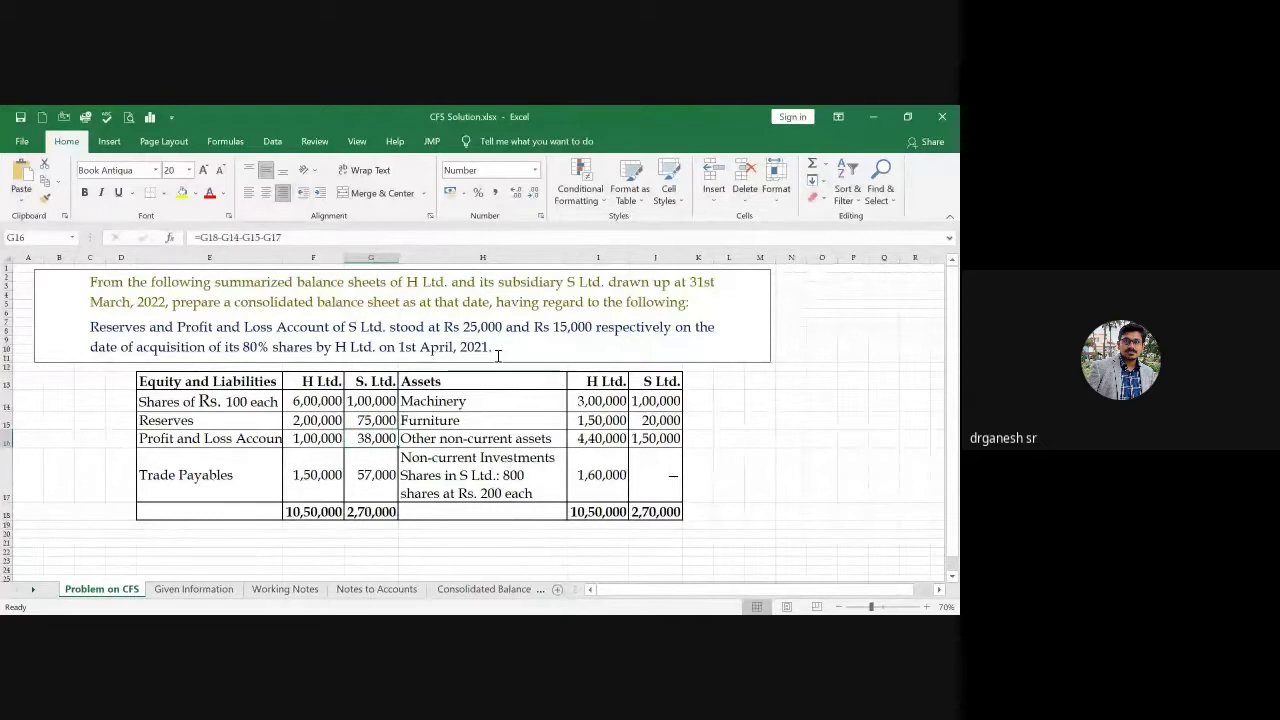
Step: Make the acquisition date "1st April, 2021" bold in the problem statement
drag(400, 346, 506, 351)
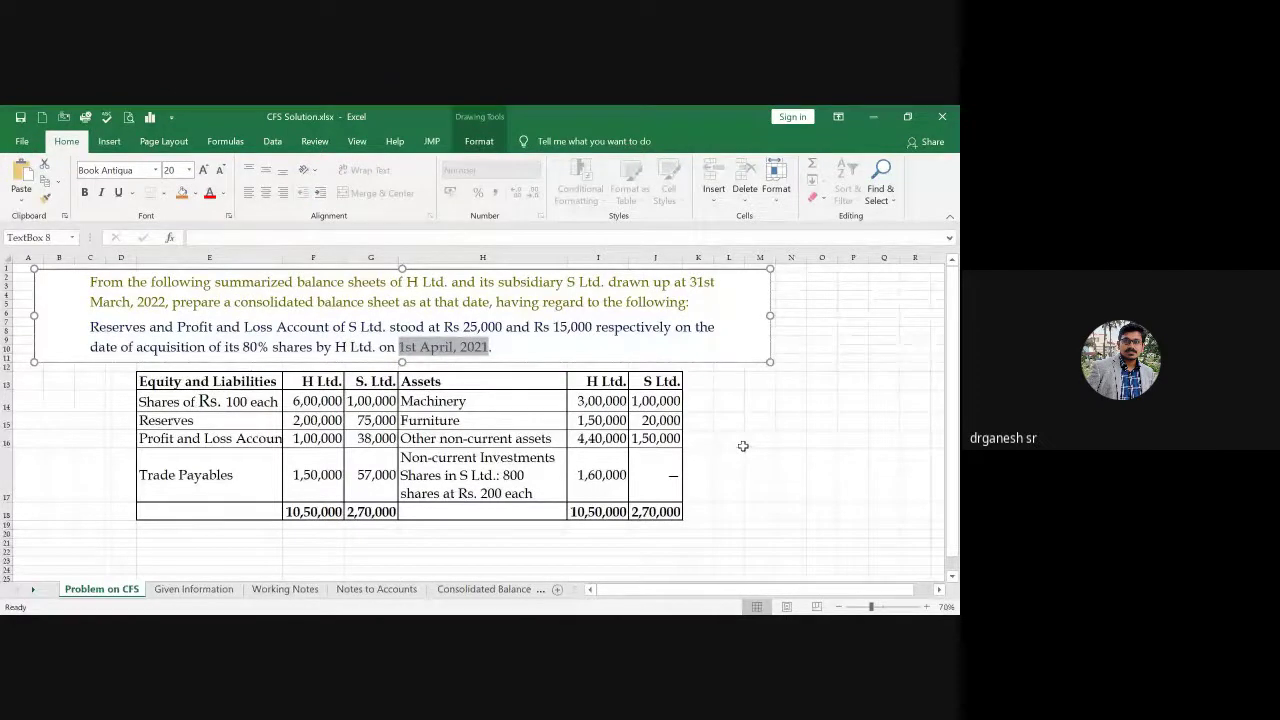
key(ctrl+b)
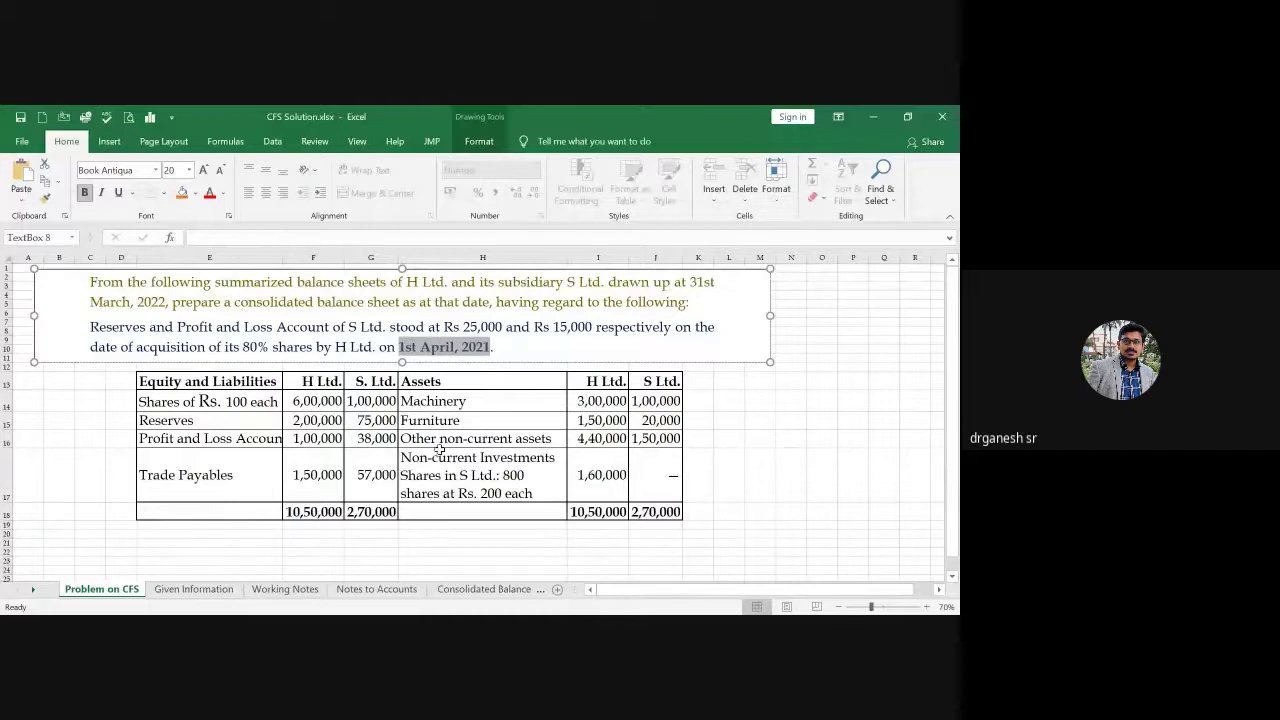
click(215, 594)
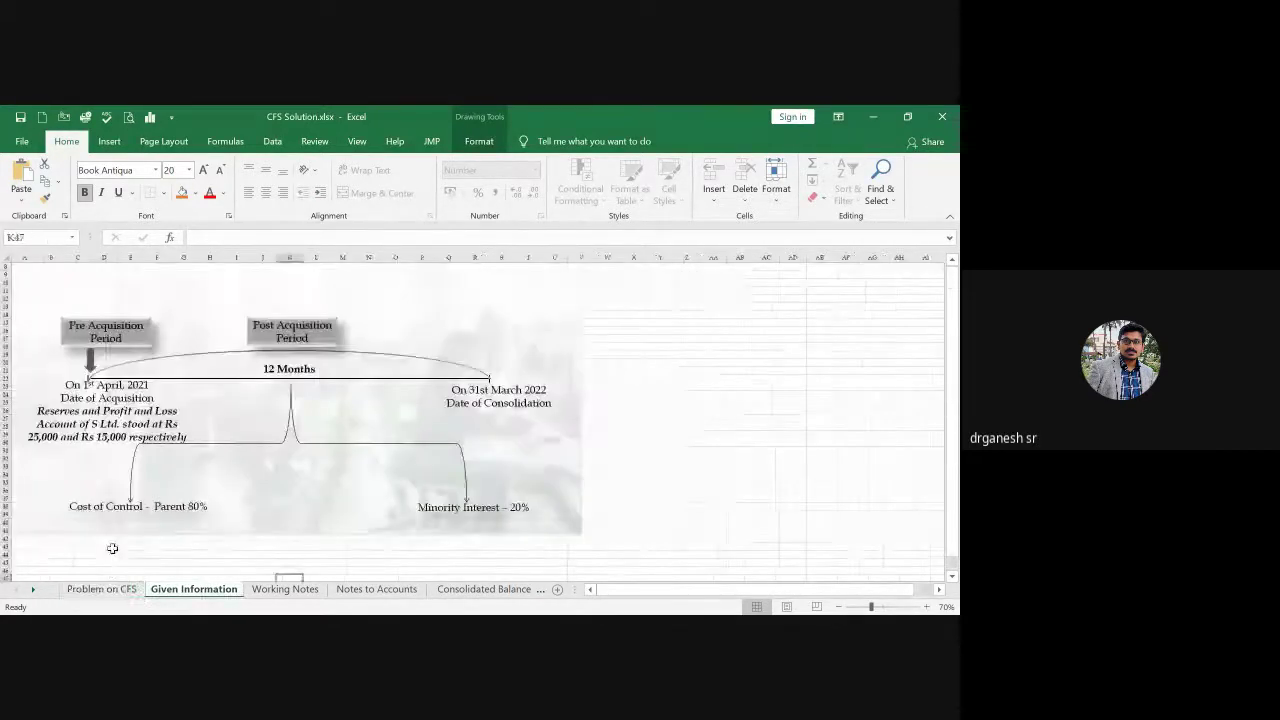
click(115, 583)
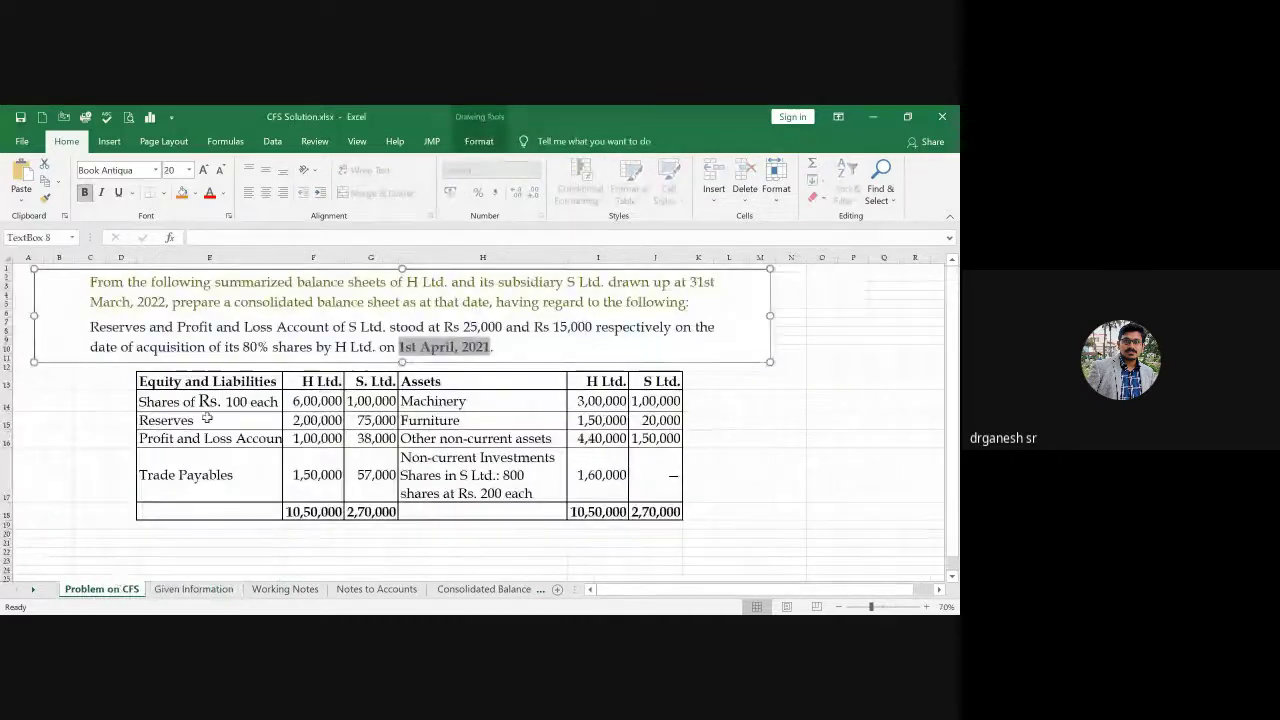
Step: Widen column E so the full "Profit and Loss Account" label fits in the balance sheet table
click(209, 412)
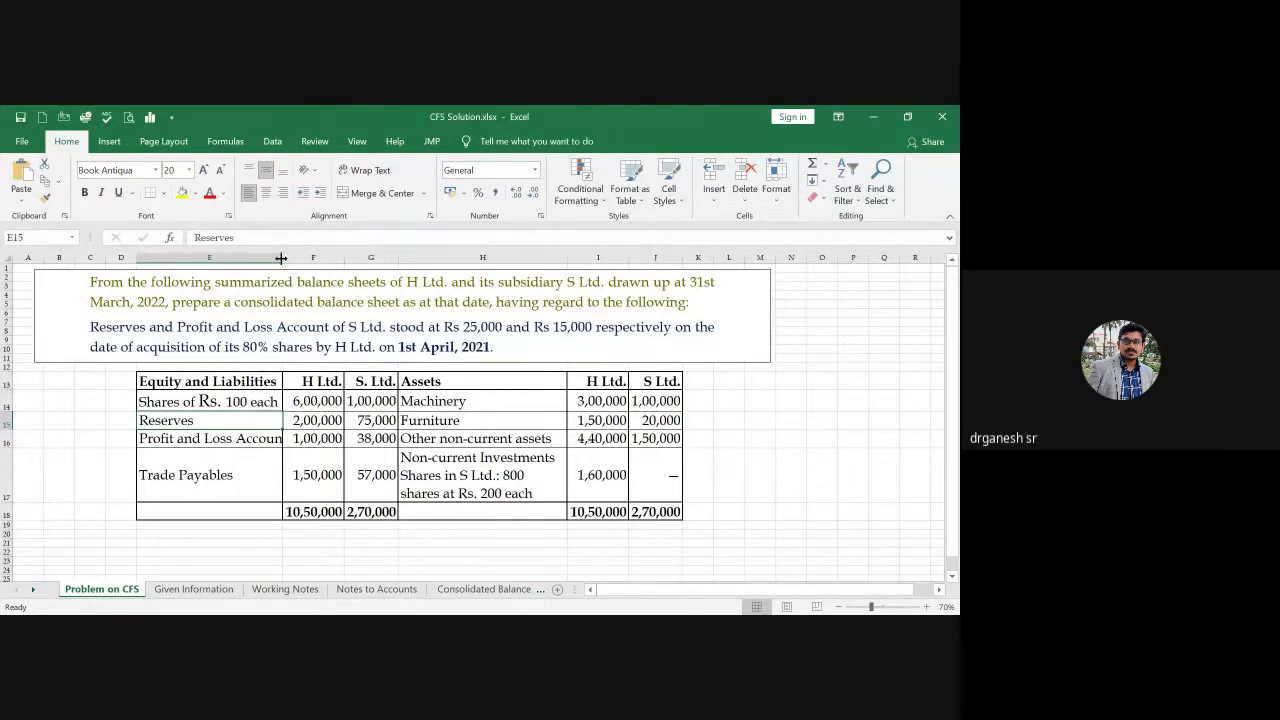
drag(281, 258, 293, 258)
click(345, 474)
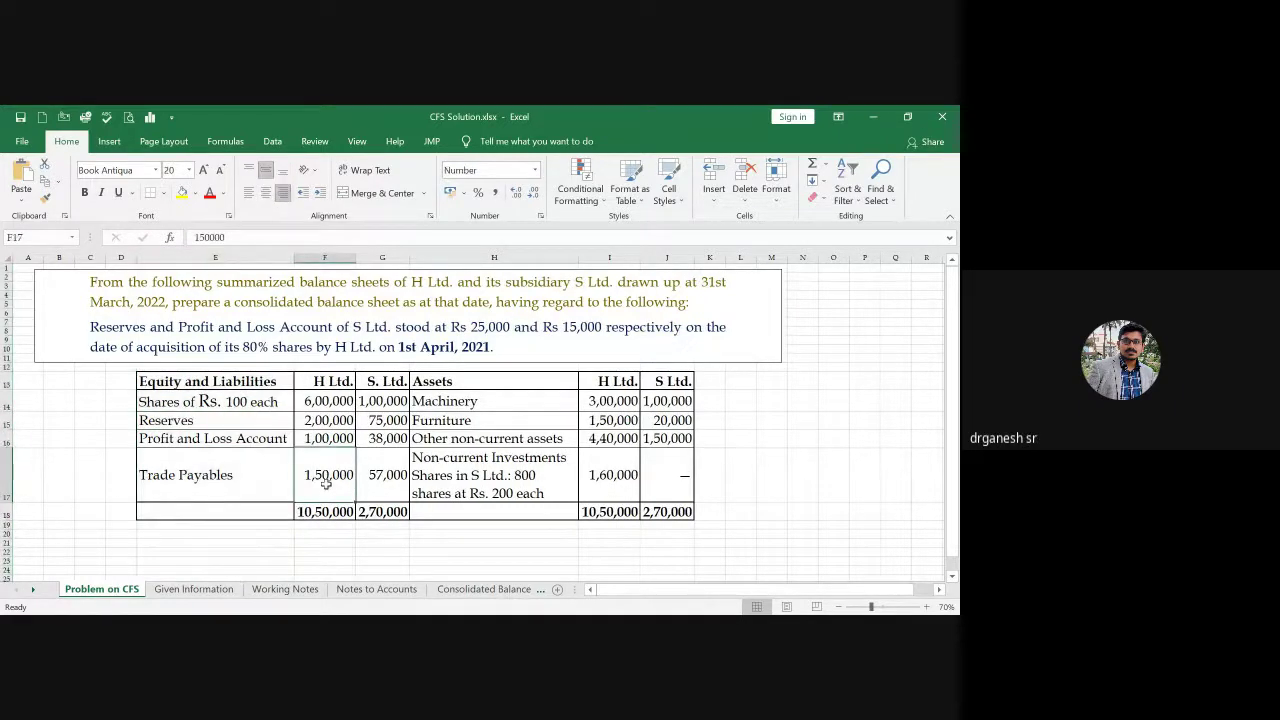
click(603, 403)
click(652, 402)
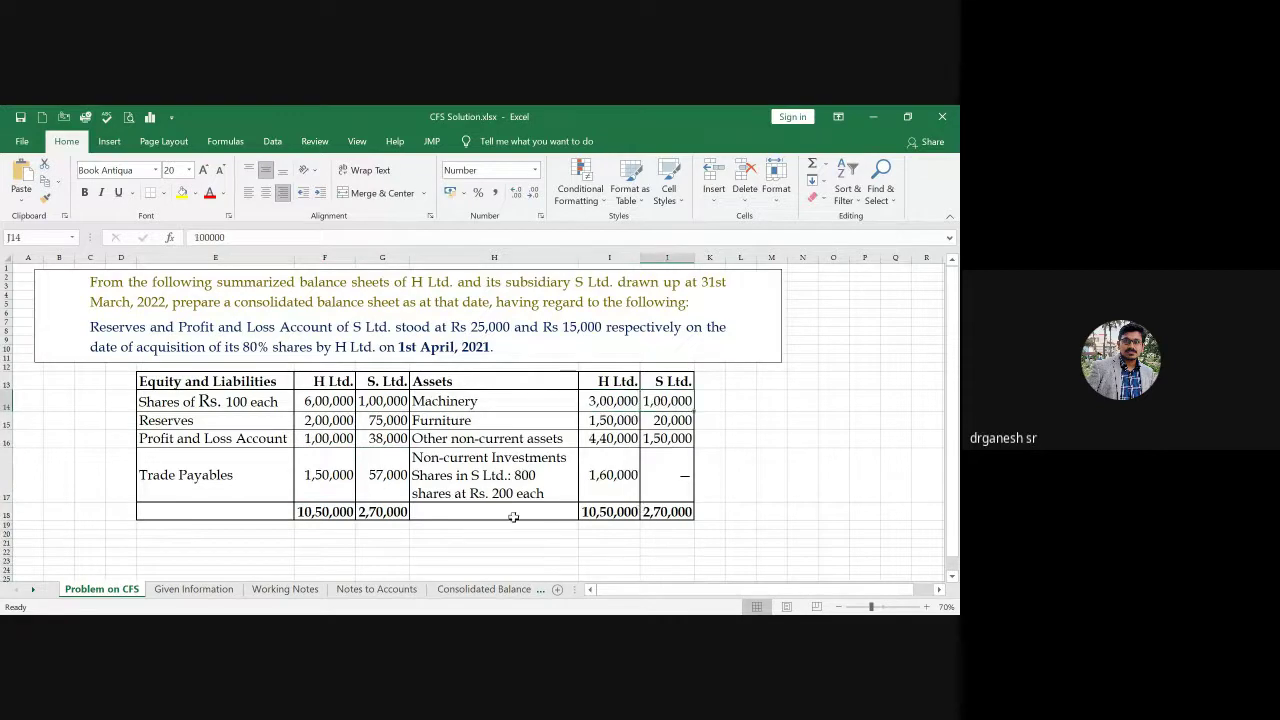
drag(605, 420, 662, 440)
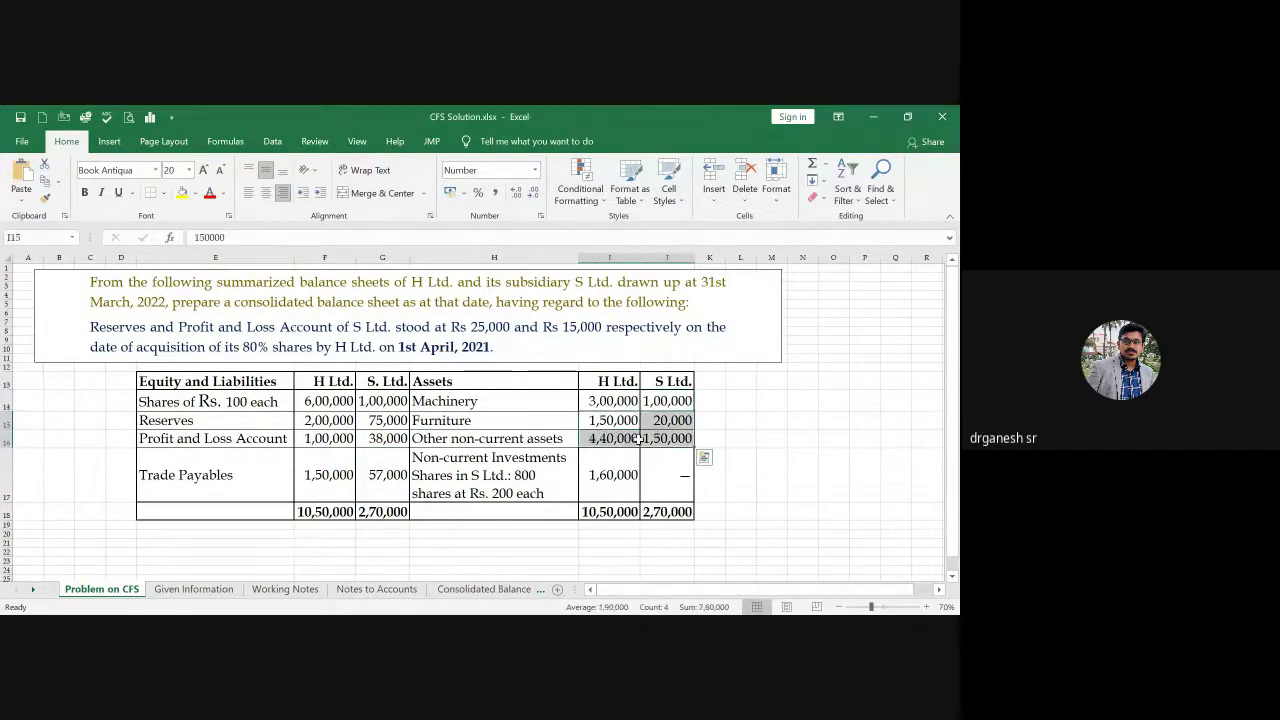
click(604, 441)
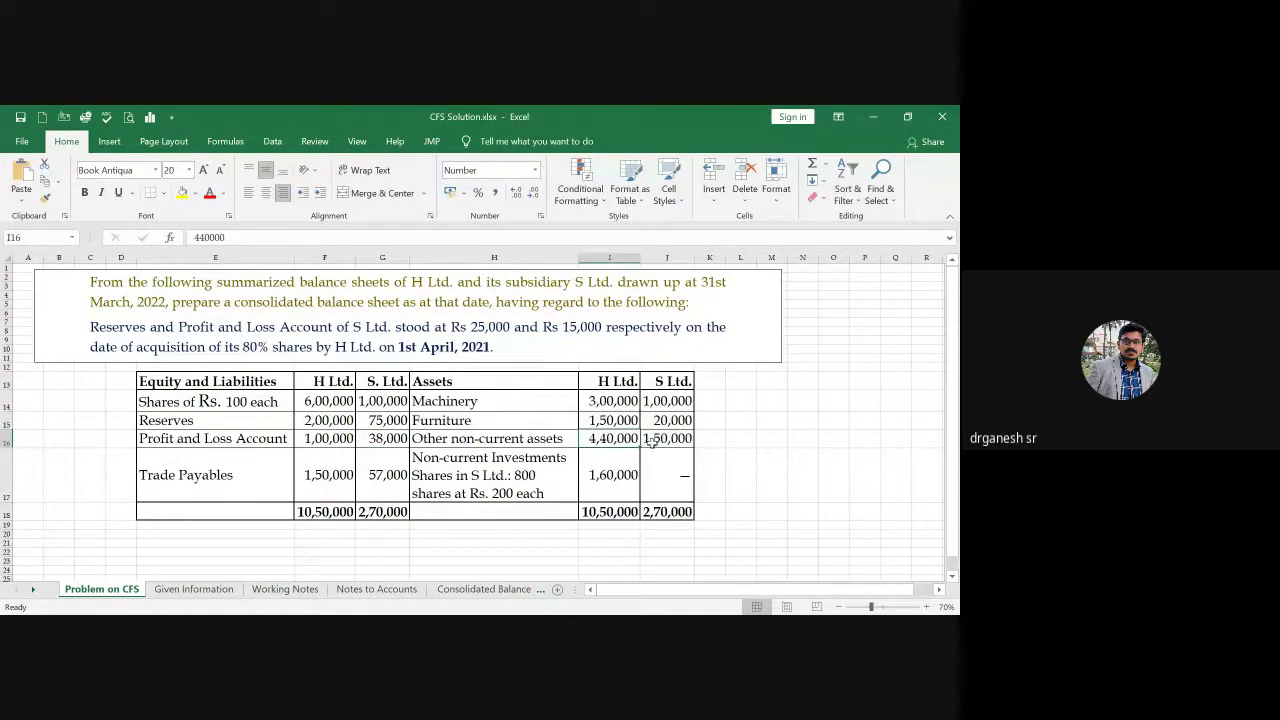
Step: Bold the non-current investments description in H17 and fill it and the H Ltd. amount beside it with yellow
click(512, 456)
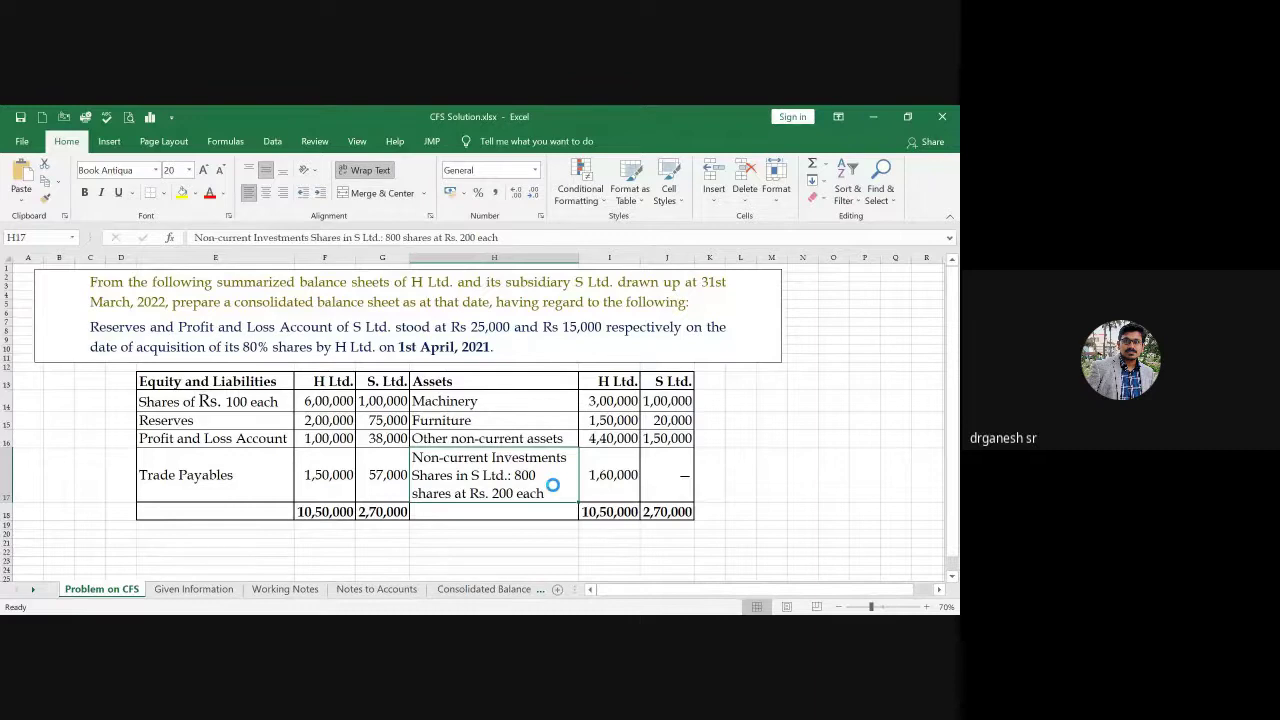
key(ctrl+b)
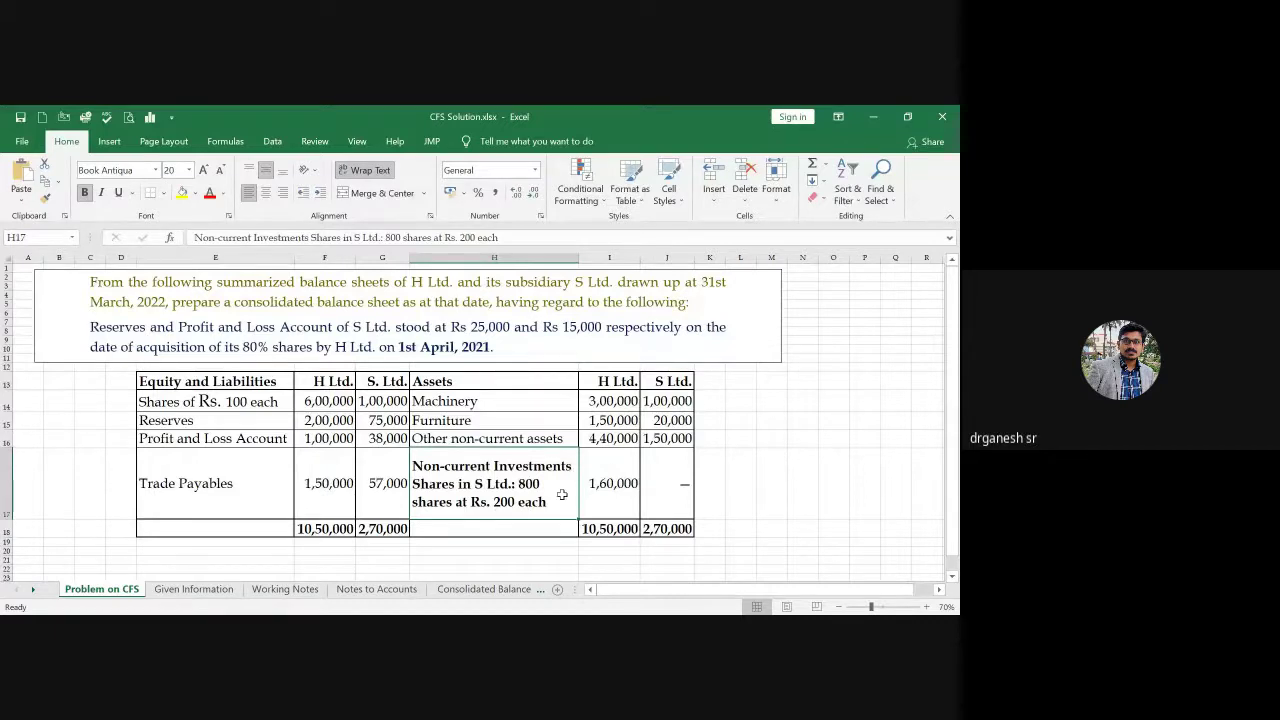
drag(532, 490, 604, 488)
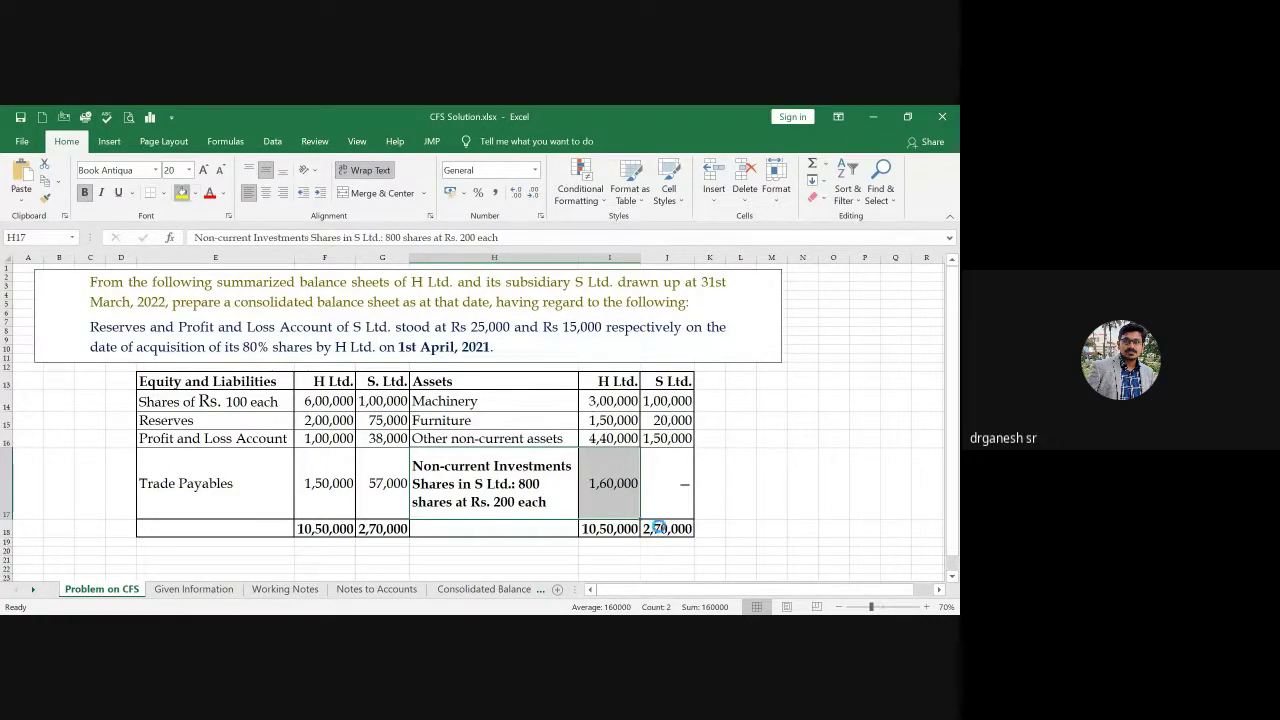
click(766, 490)
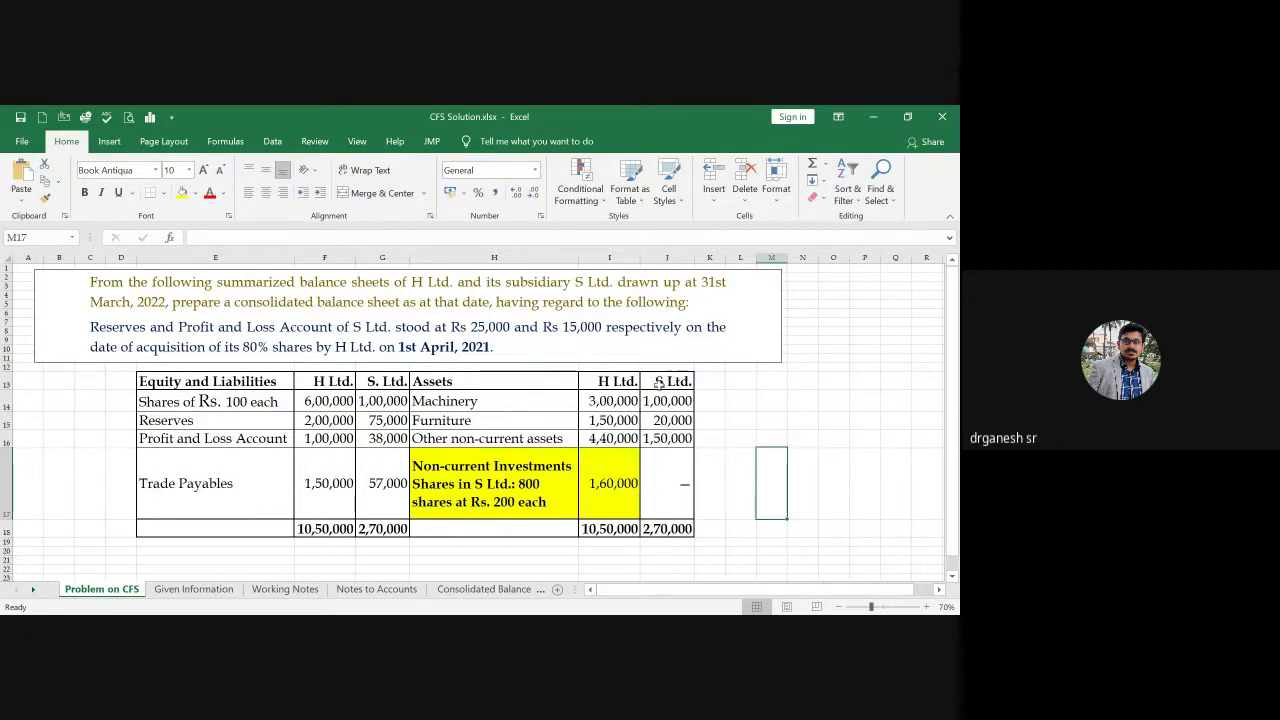
Step: Examine the acquisition timeline on the Given Information sheet at 70% zoom, plus the Working Notes and Consolidated Balance Sheet layouts
click(179, 591)
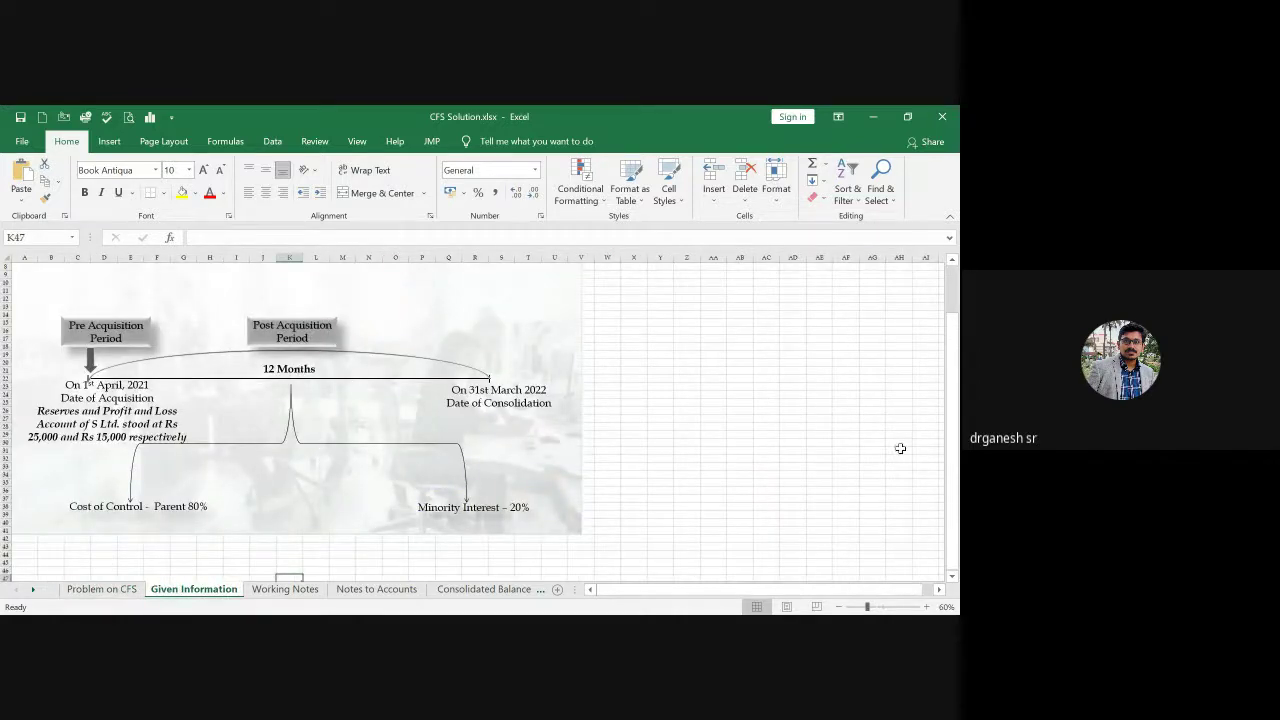
click(926, 607)
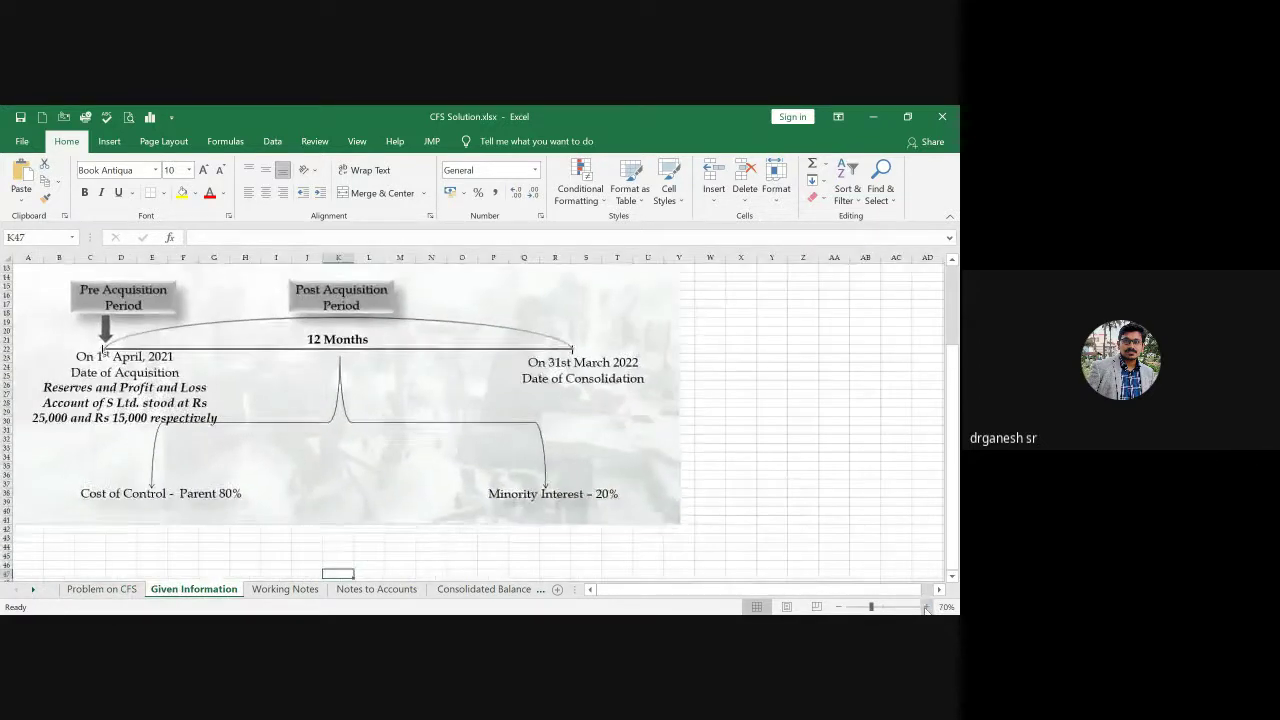
scroll(955, 393, up, 2)
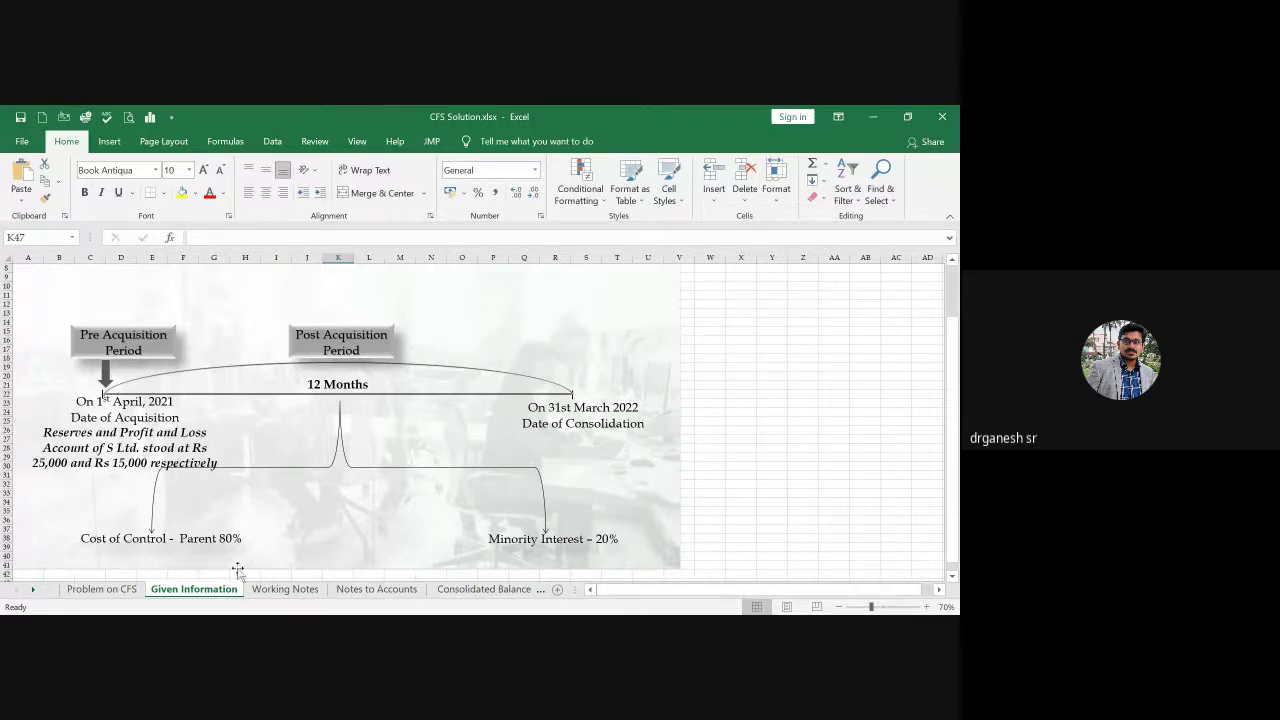
click(292, 590)
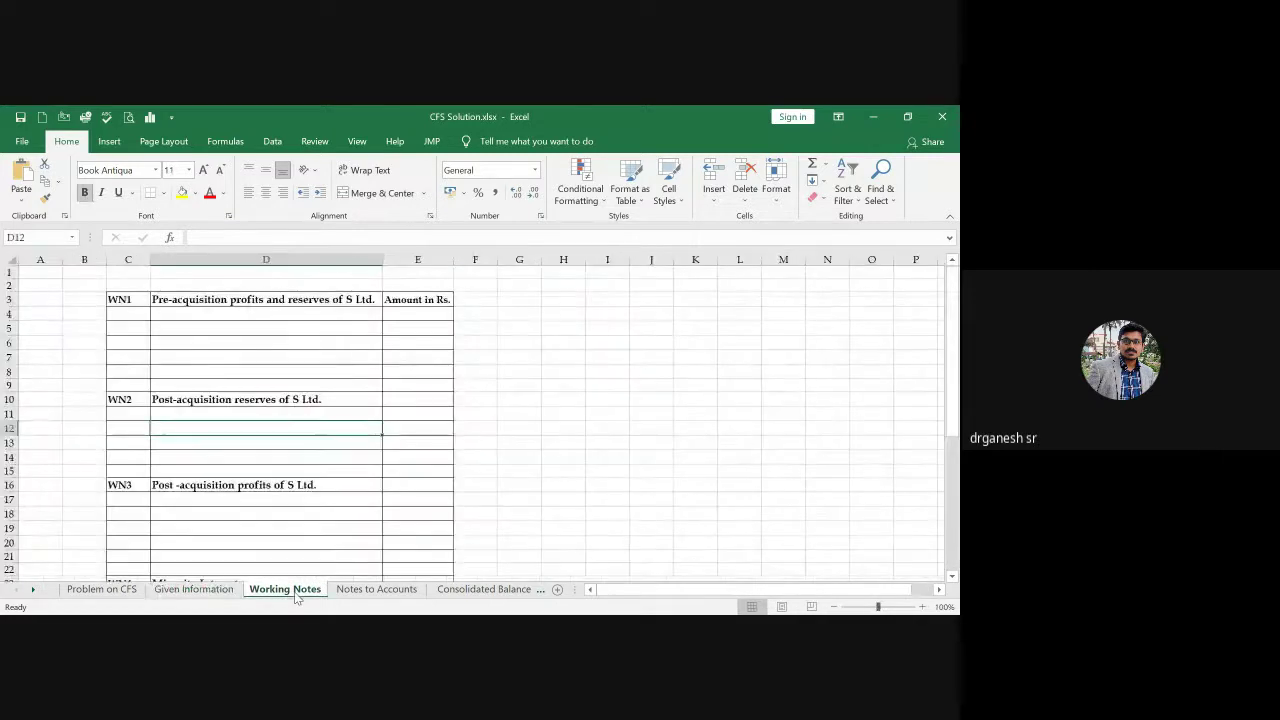
click(196, 590)
click(471, 590)
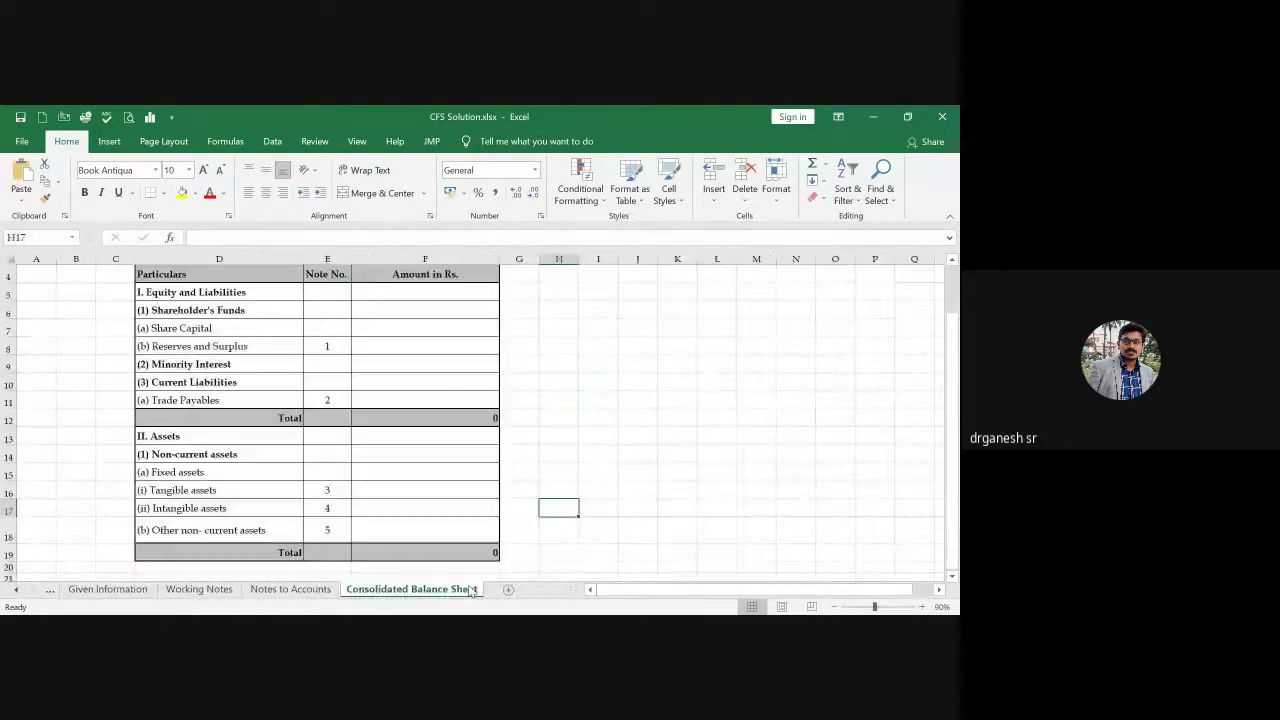
click(225, 590)
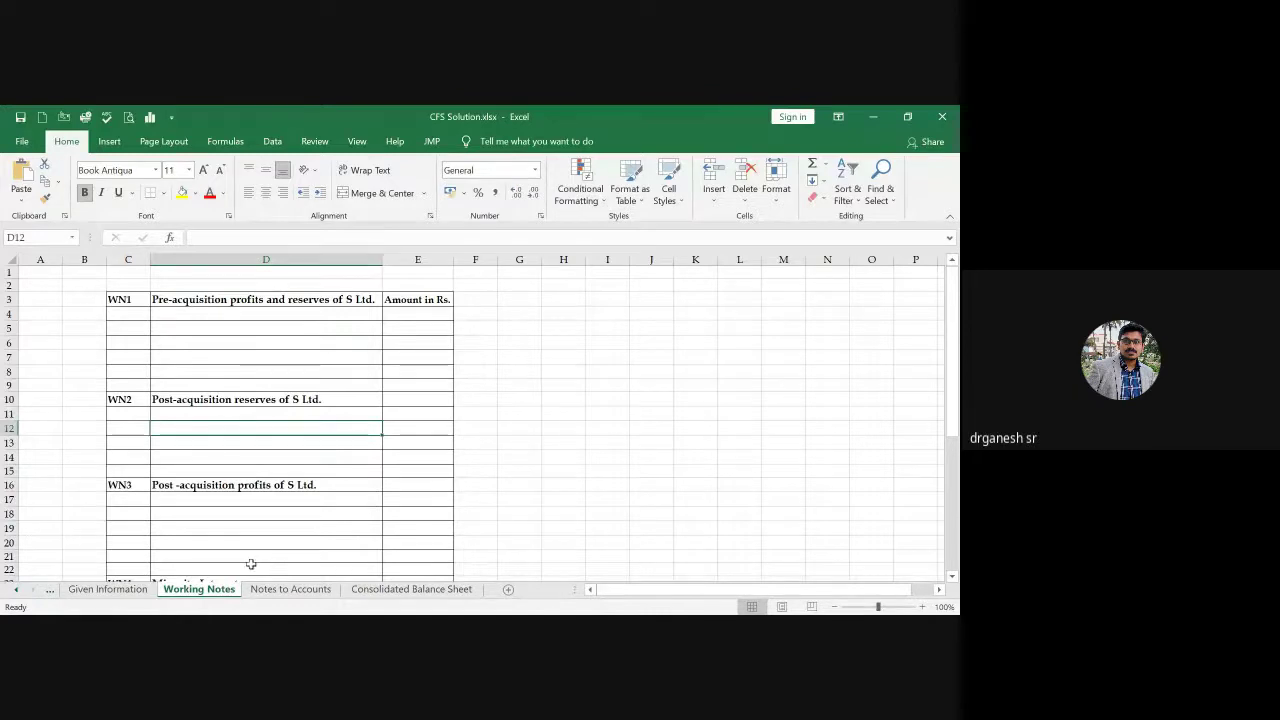
Step: Enter the labels "Reserves" in D4 and "Profit & Loss Account" in D5 under WN1 on the Working Notes sheet
click(260, 313)
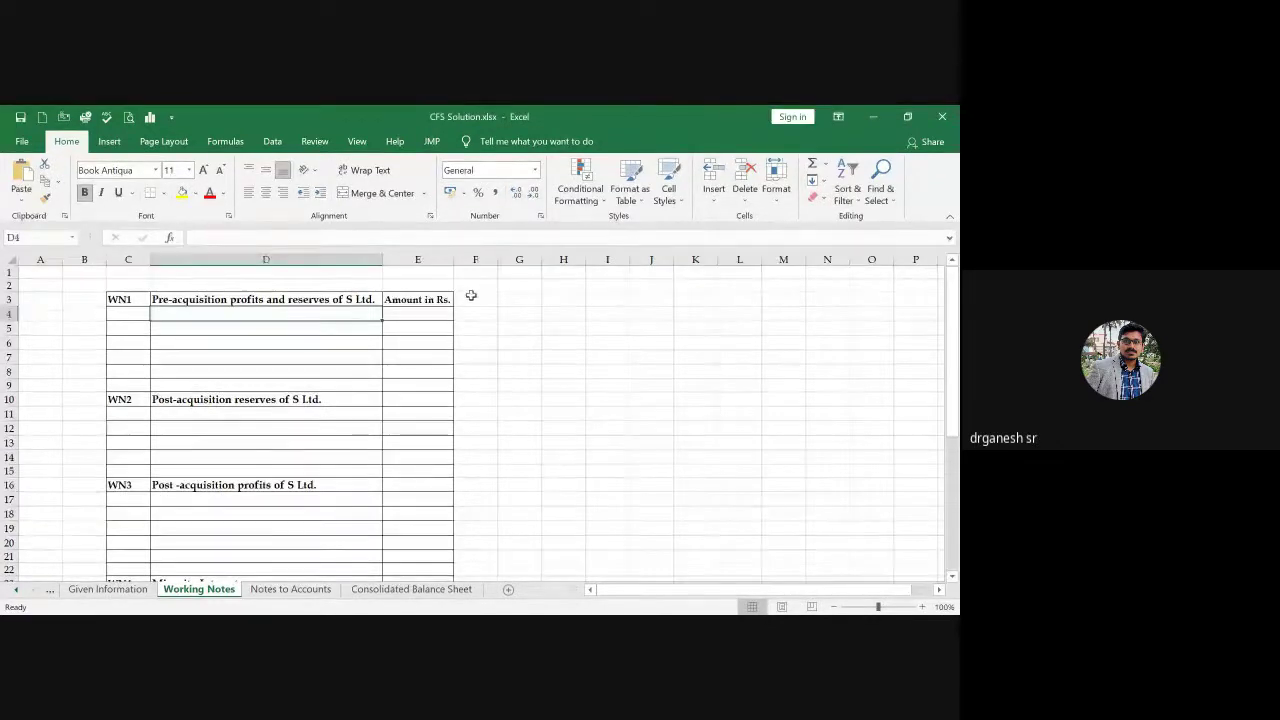
click(223, 317)
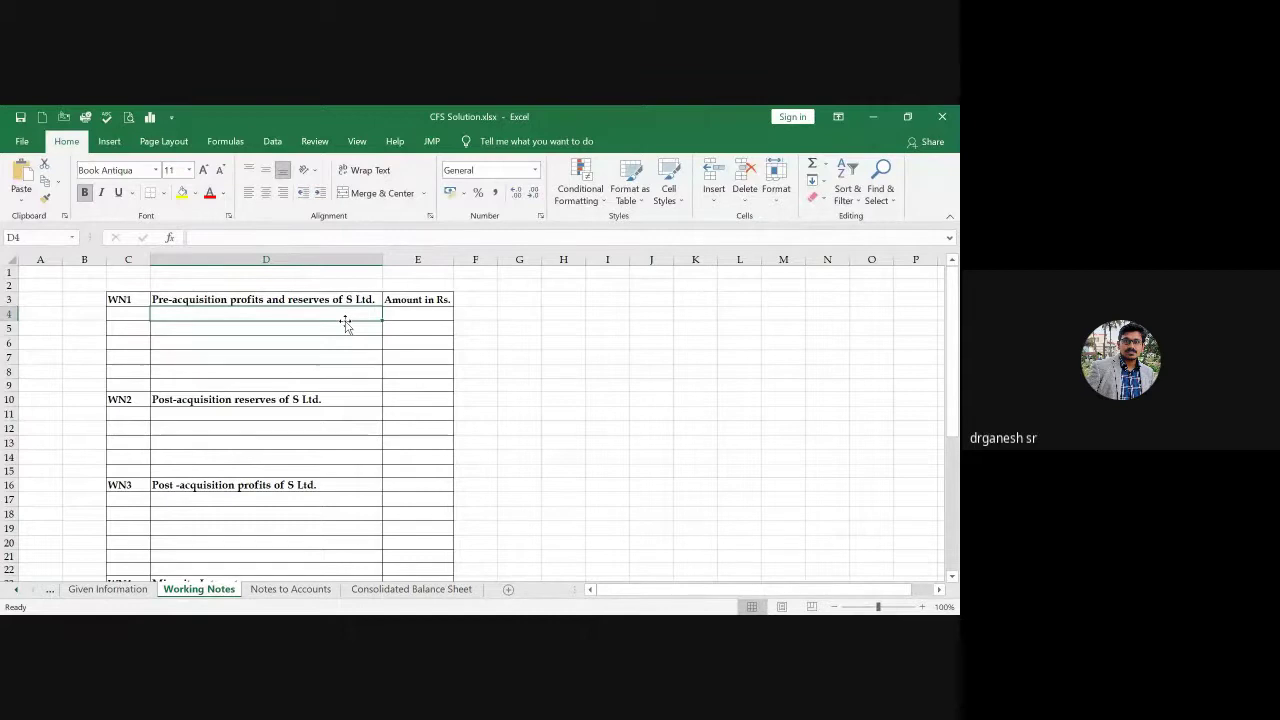
click(83, 590)
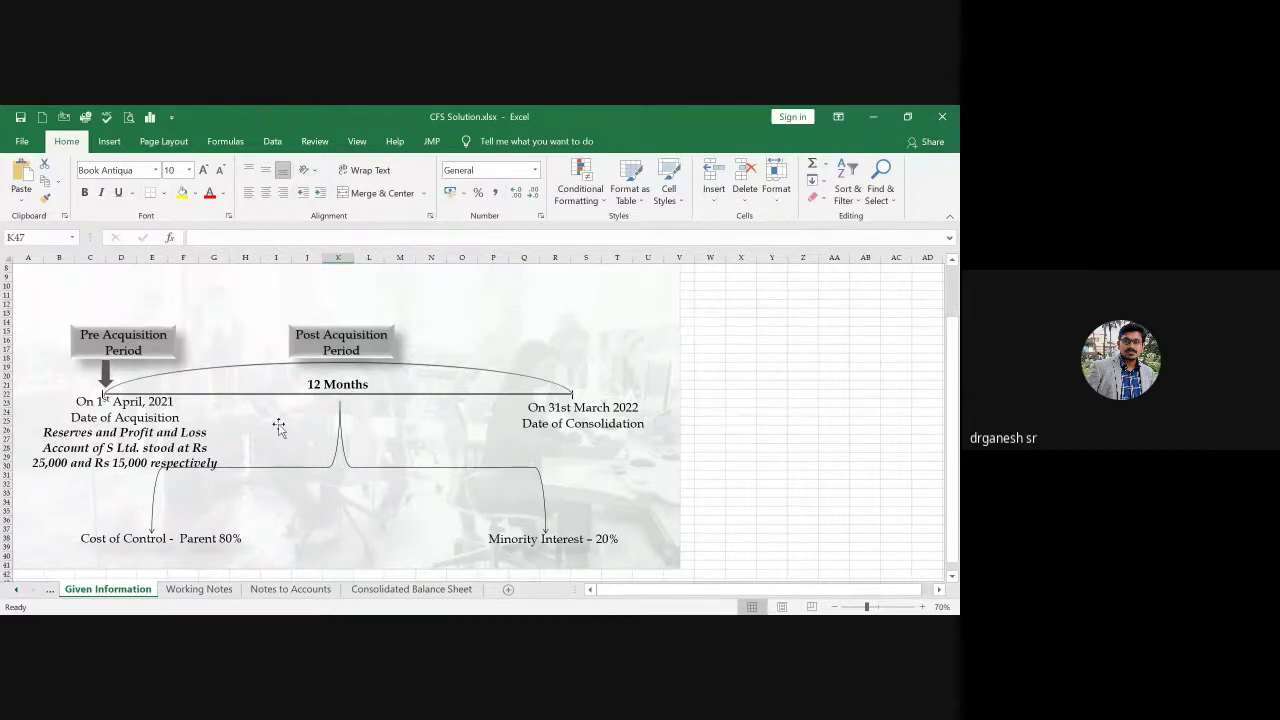
click(225, 591)
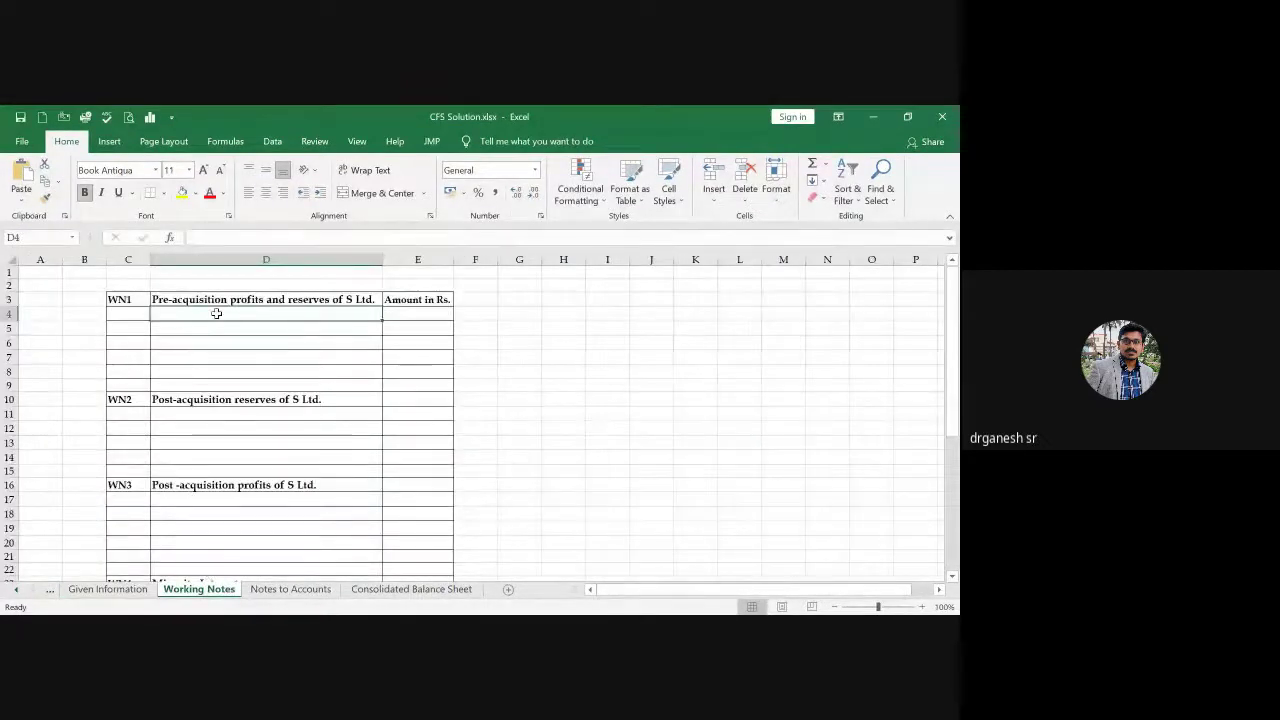
text(REserves)
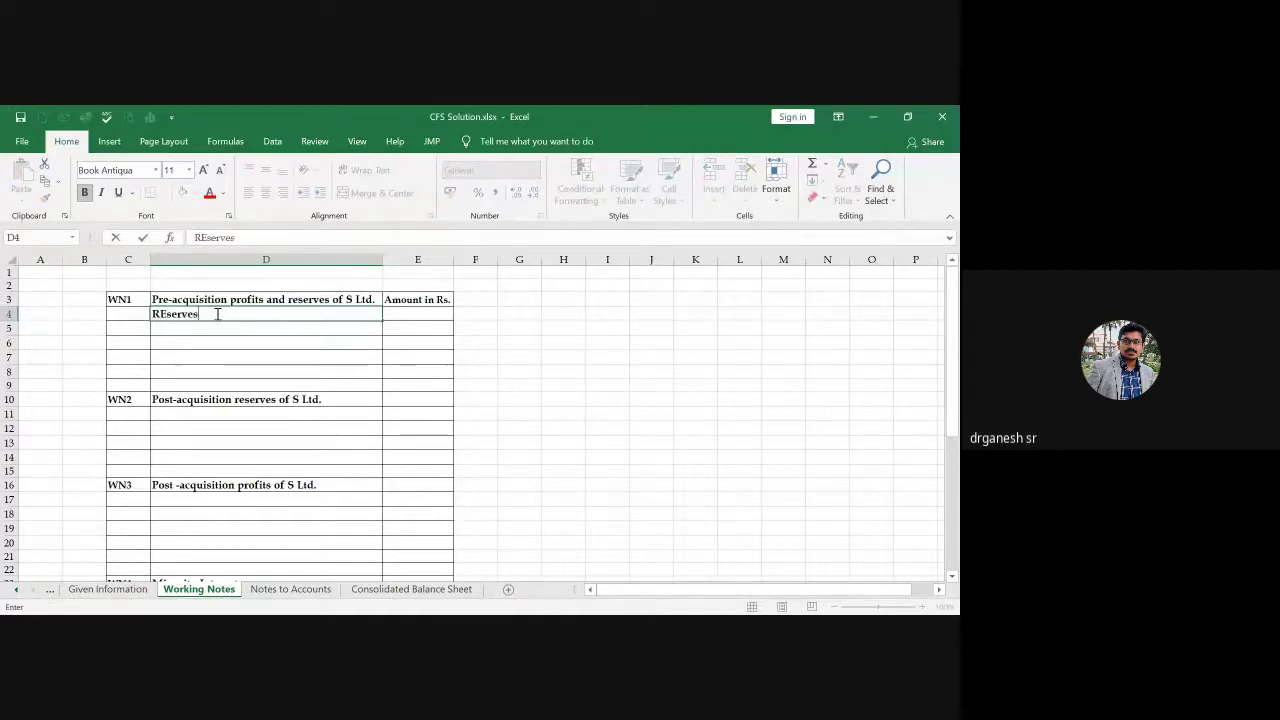
key(Return)
text(Prof)
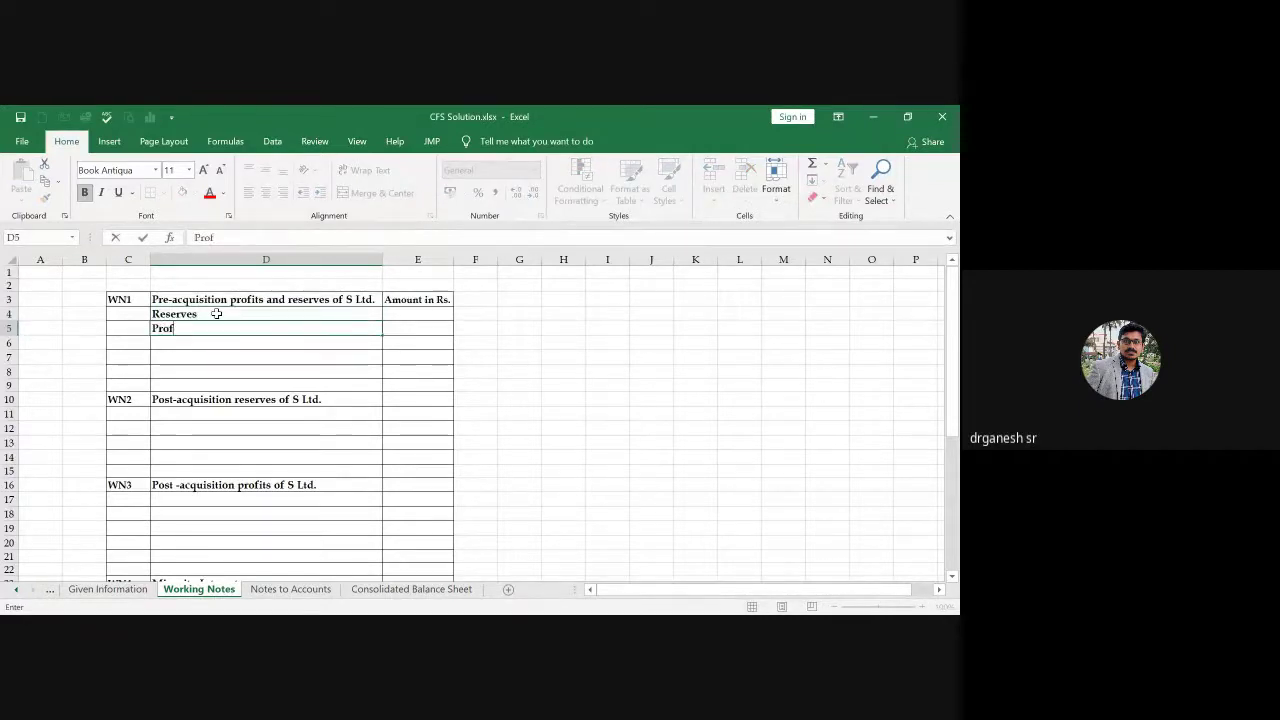
text(it & )
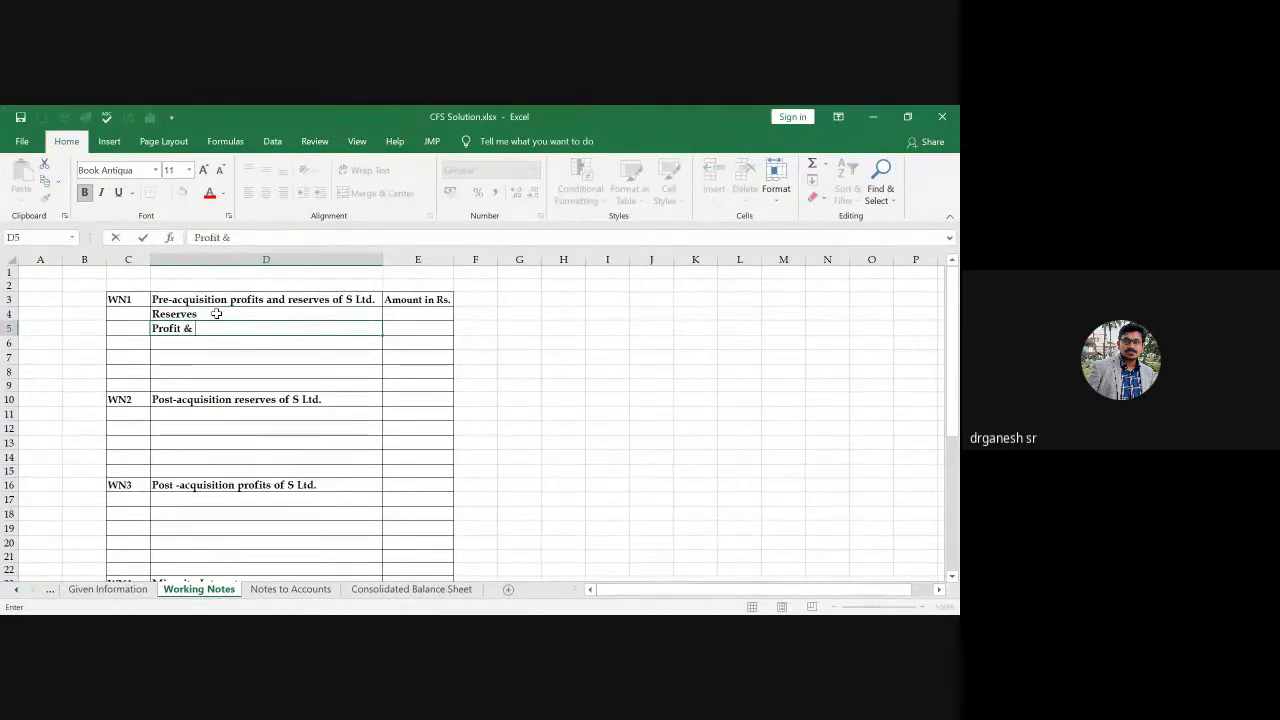
text(Loss Account)
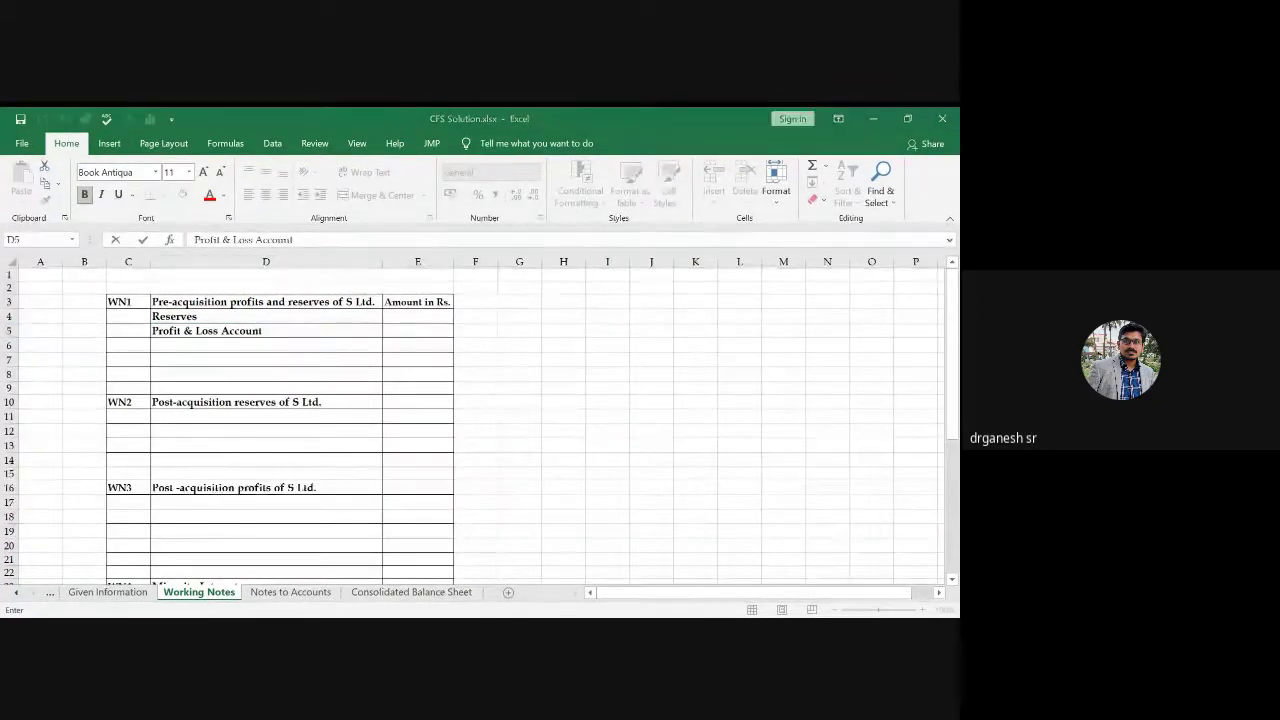
Step: Enter the WN1 amounts: 25000 for Reserves in E4 and 15000 for Profit & Loss Account in E5
click(423, 316)
text(25000)
key(Return)
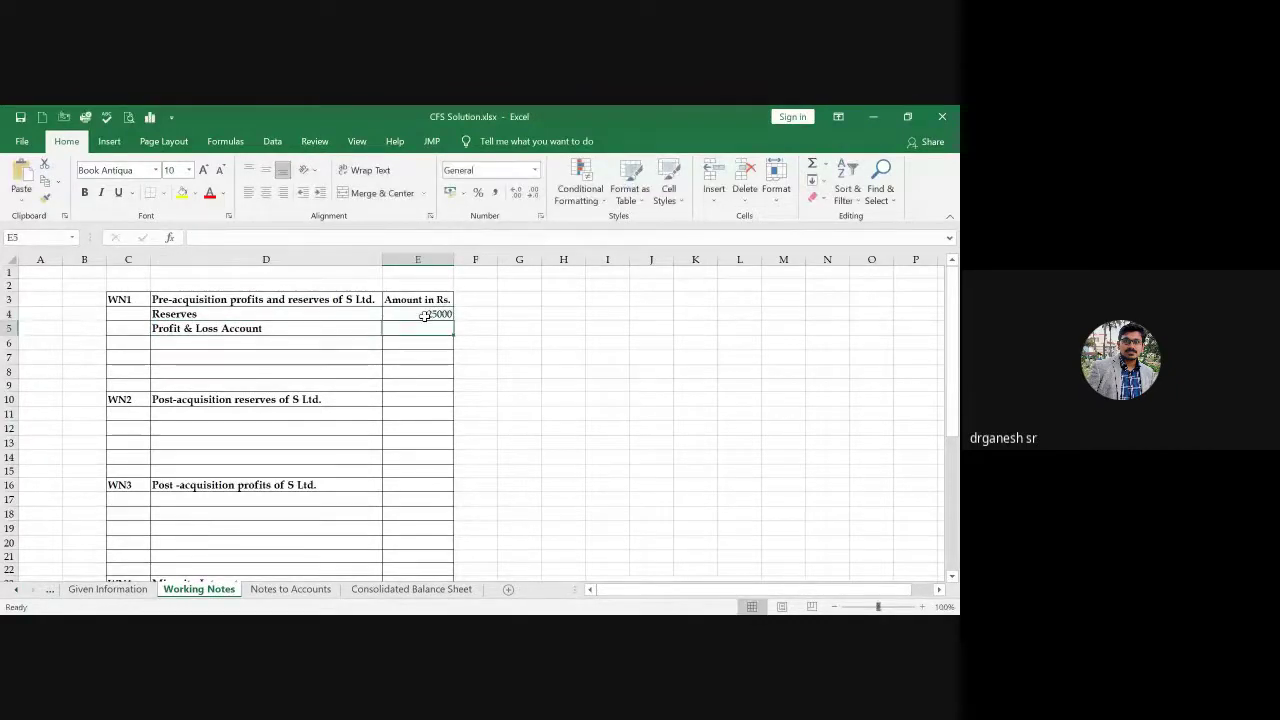
text(15000)
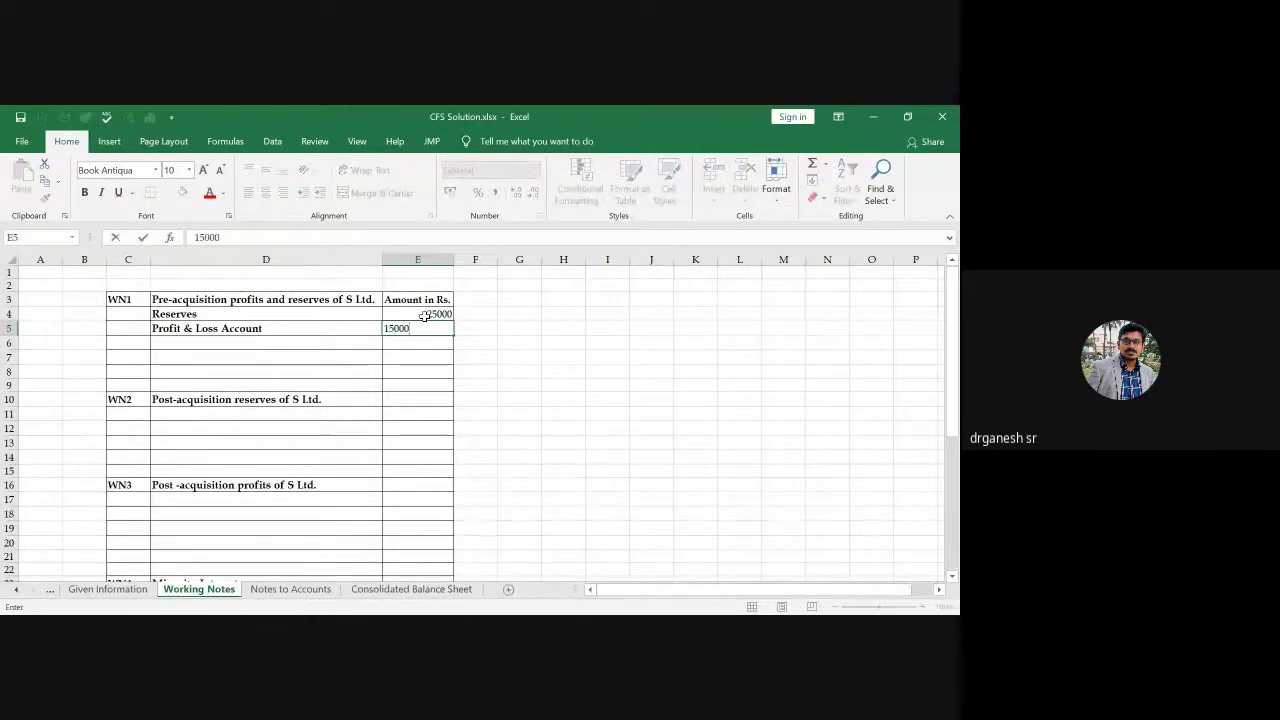
key(Return)
Step: Add a "Total" row in D6 with the formula =E4+E5 in E6, and make the total bold
key(Left)
text(Totla)
key(BackSpace)
key(BackSpace)
text(a)
key(Tab)
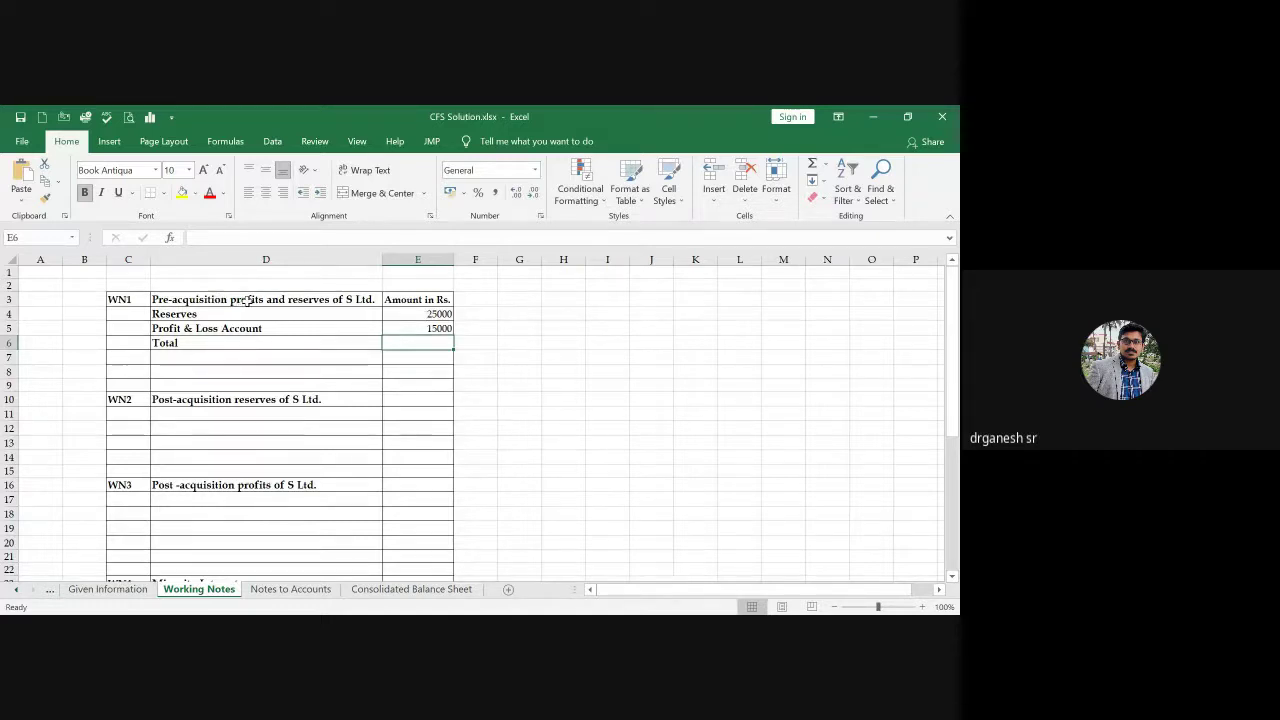
text(=)
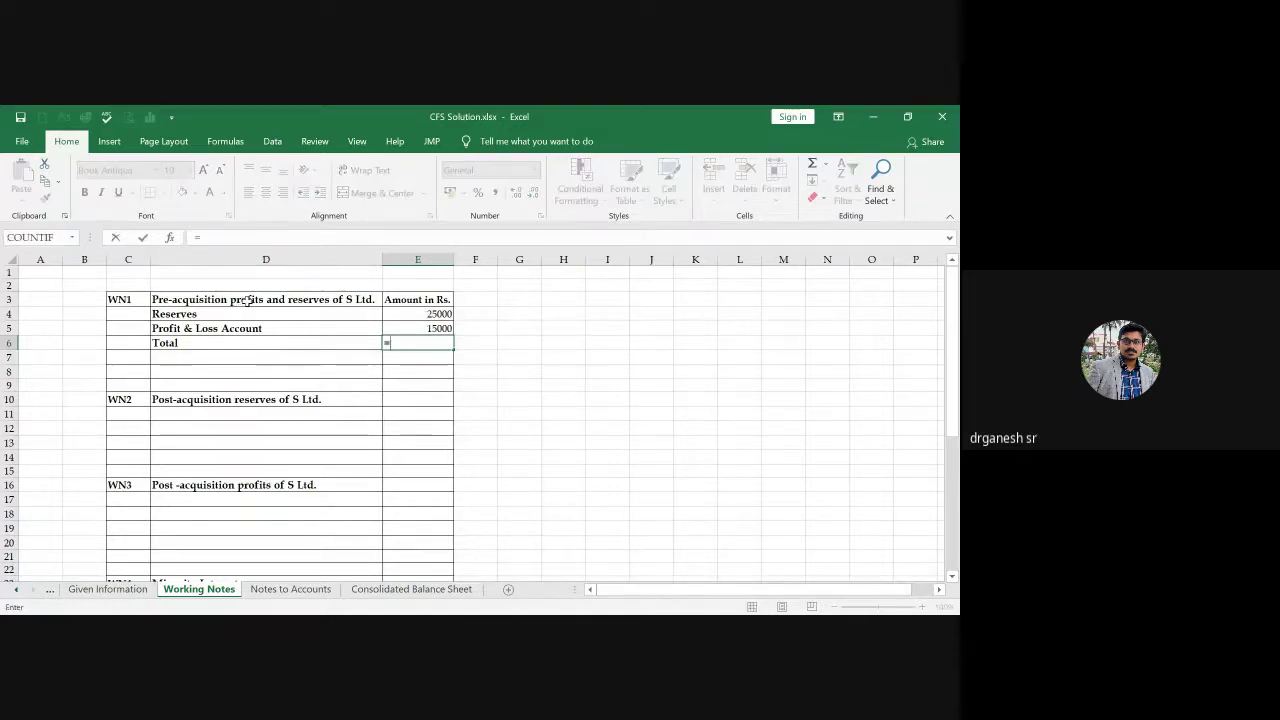
text(E4+E5)
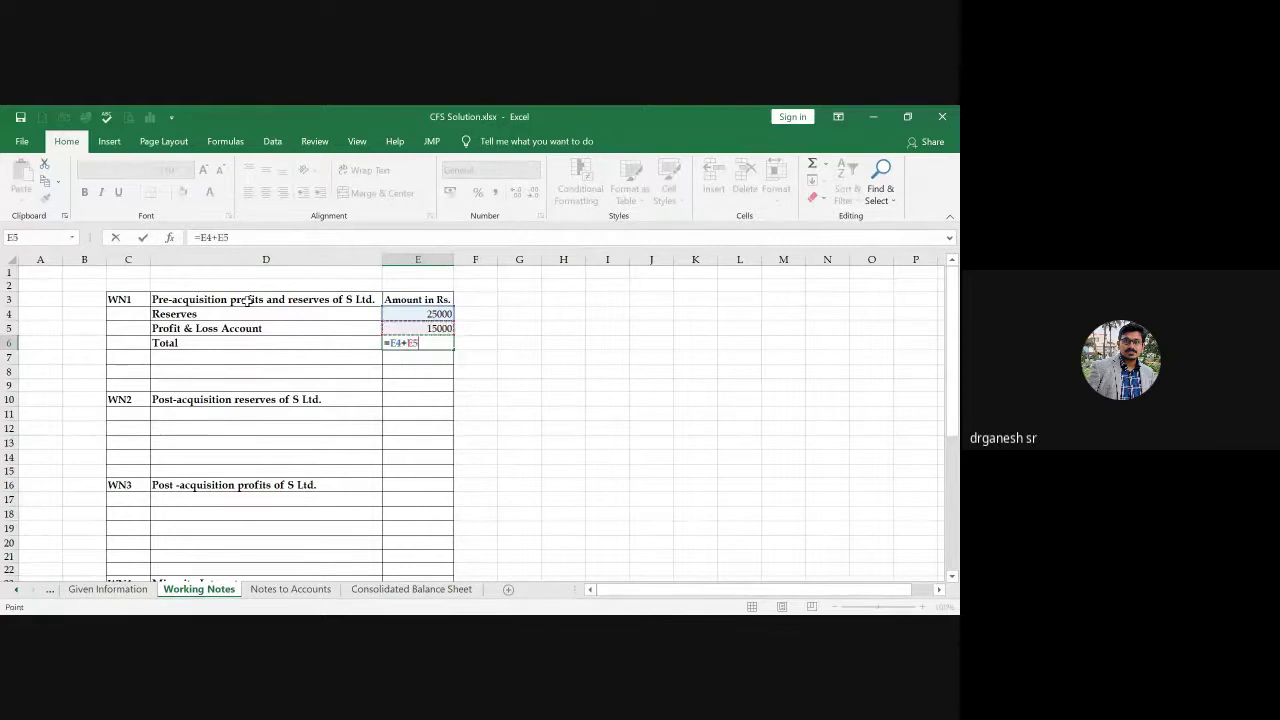
key(Return)
key(Up)
key(shift+Right)
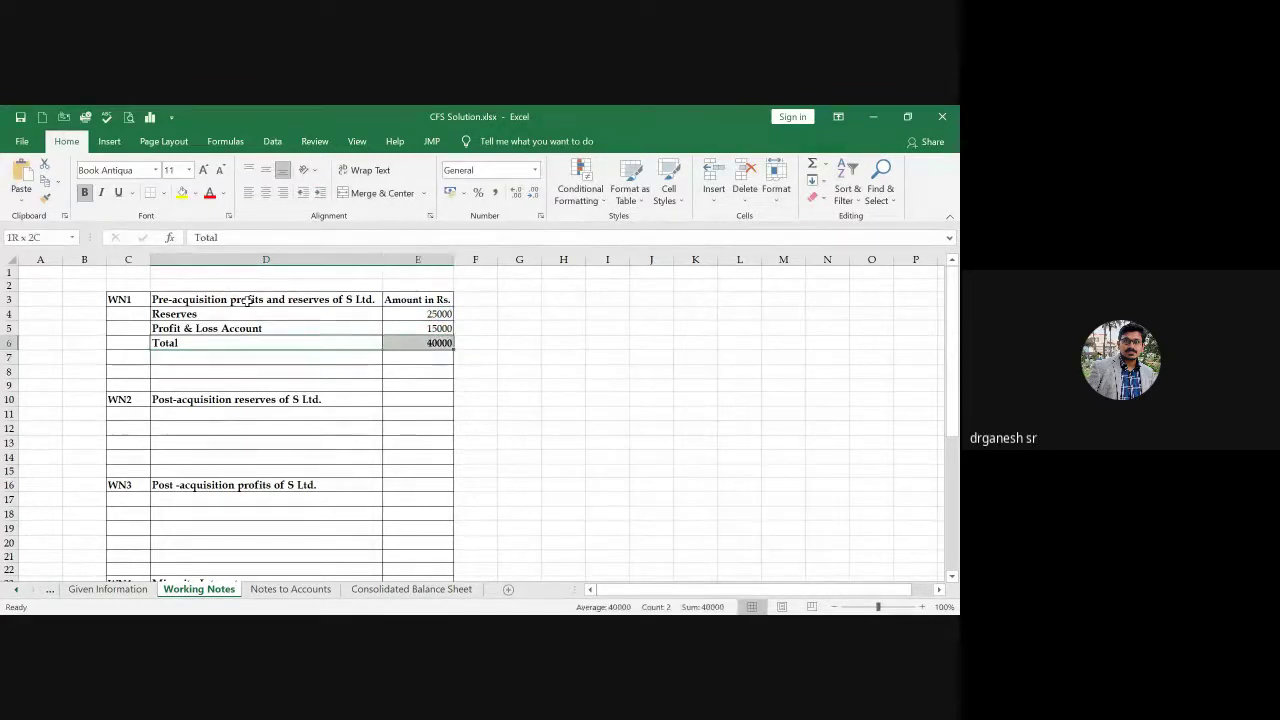
Step: Add the labels "H Ltd Shares (80%)" in D7 and "MI (20%)" in D8 under the WN1 total
key(Down)
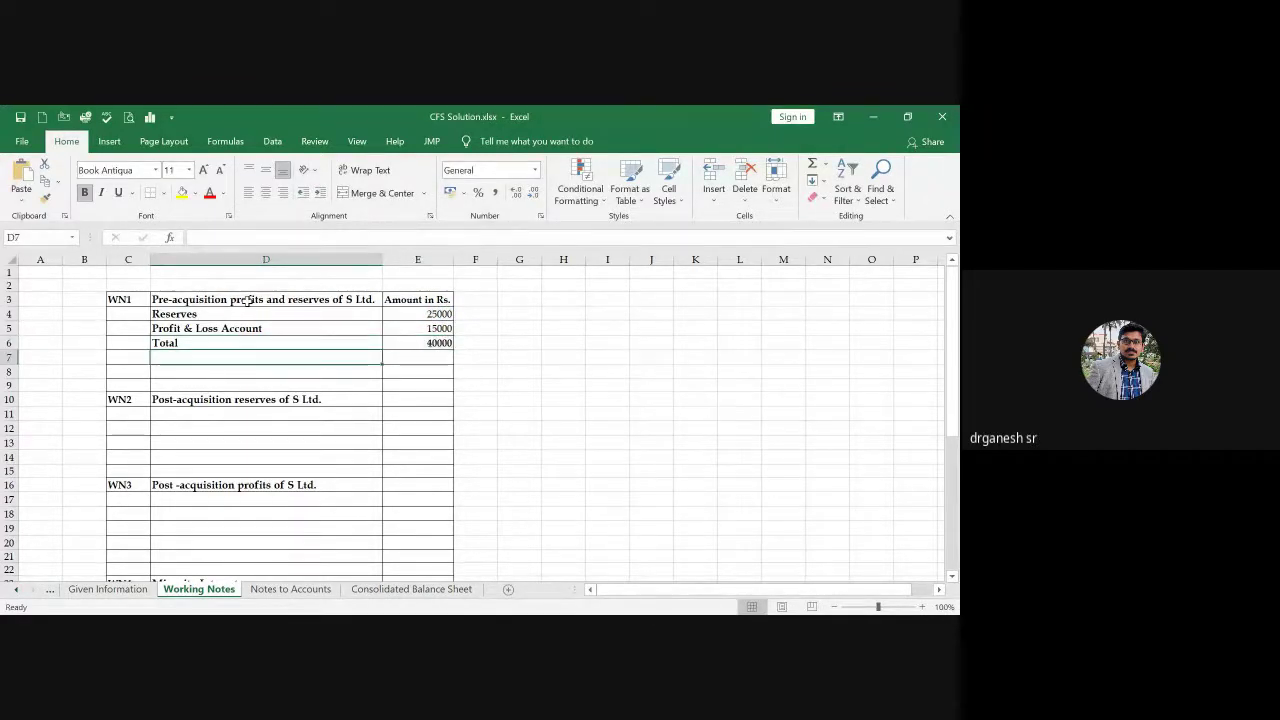
key(F2)
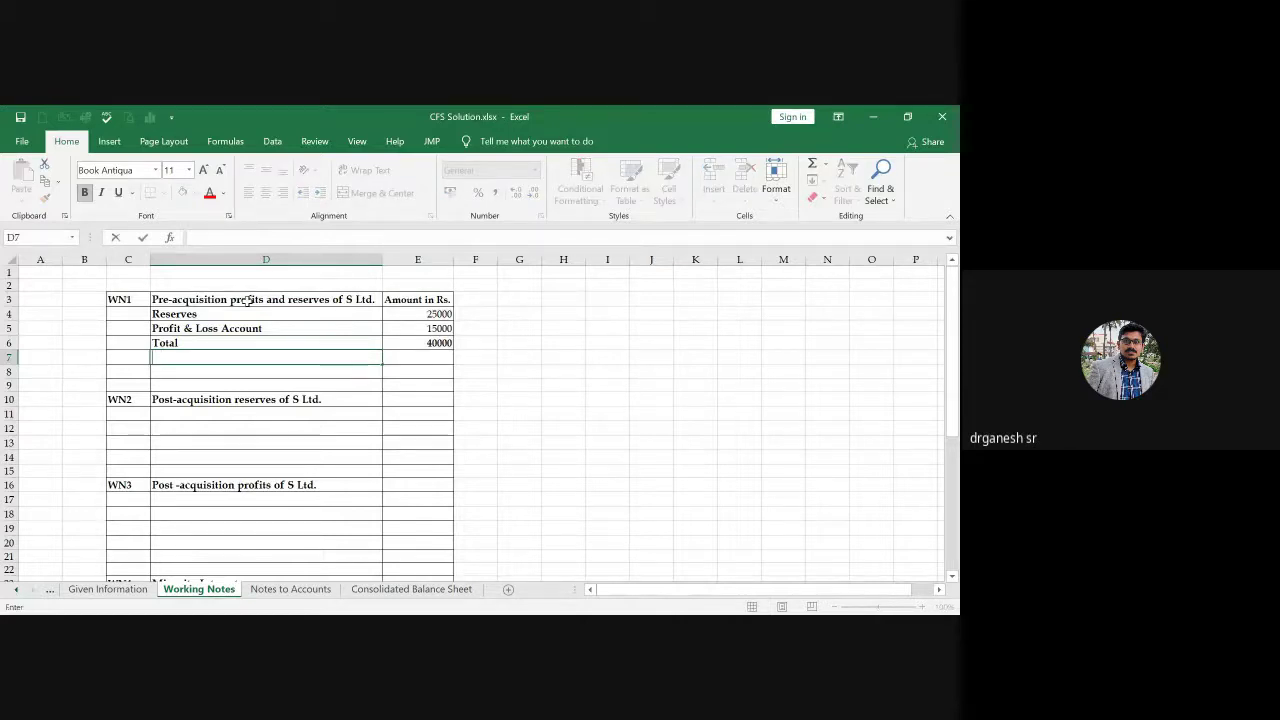
text(H Ltsd D)
key(BackSpace)
text(Sha)
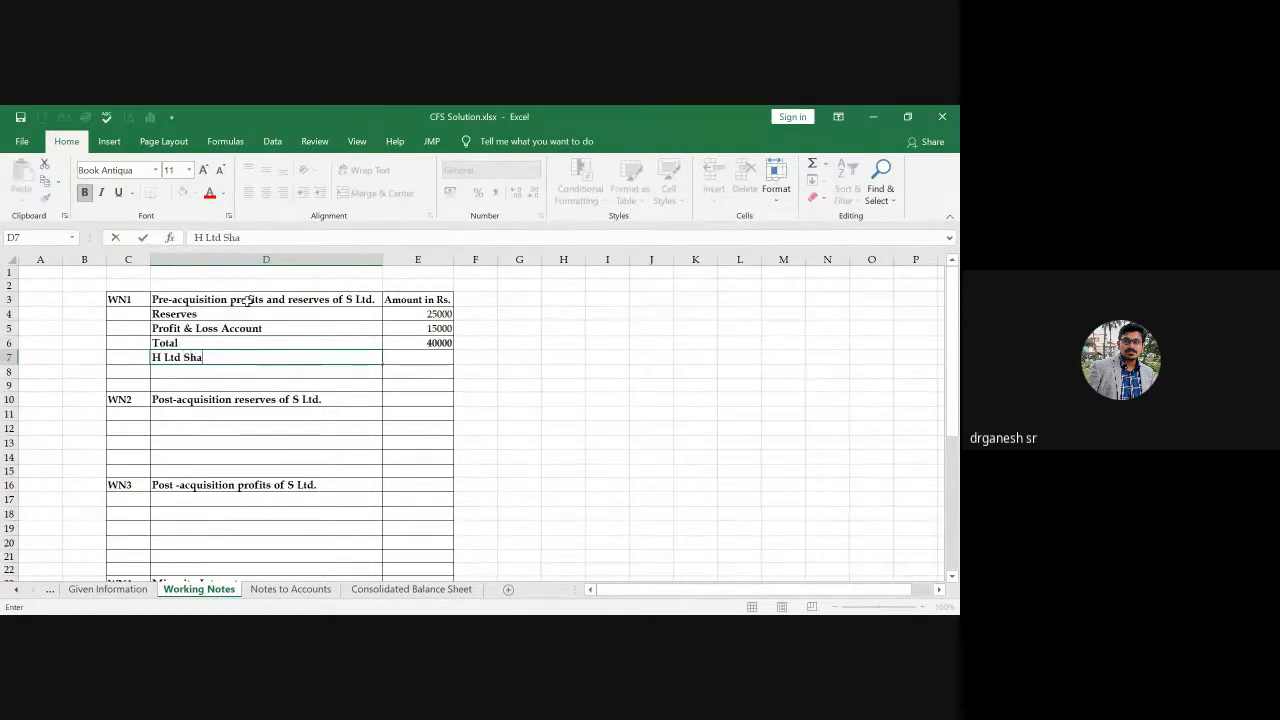
text(res ()
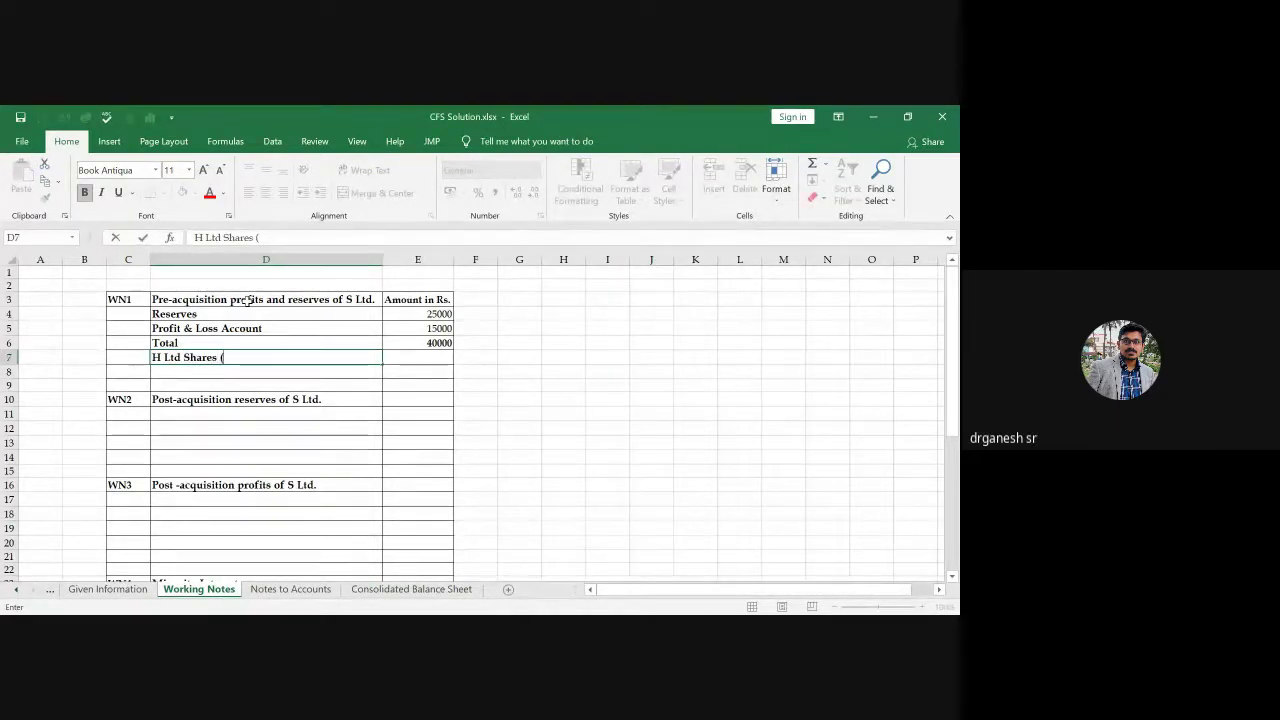
text(80%))
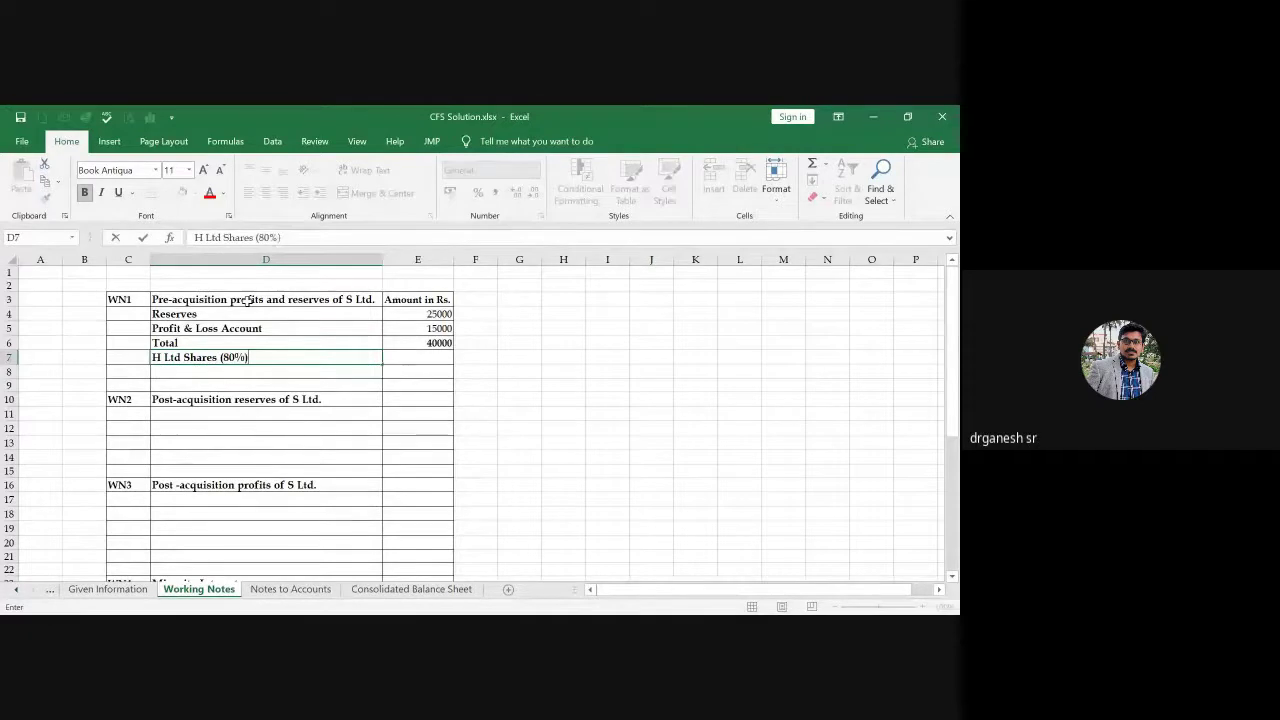
key(Return)
text(MI (20%)
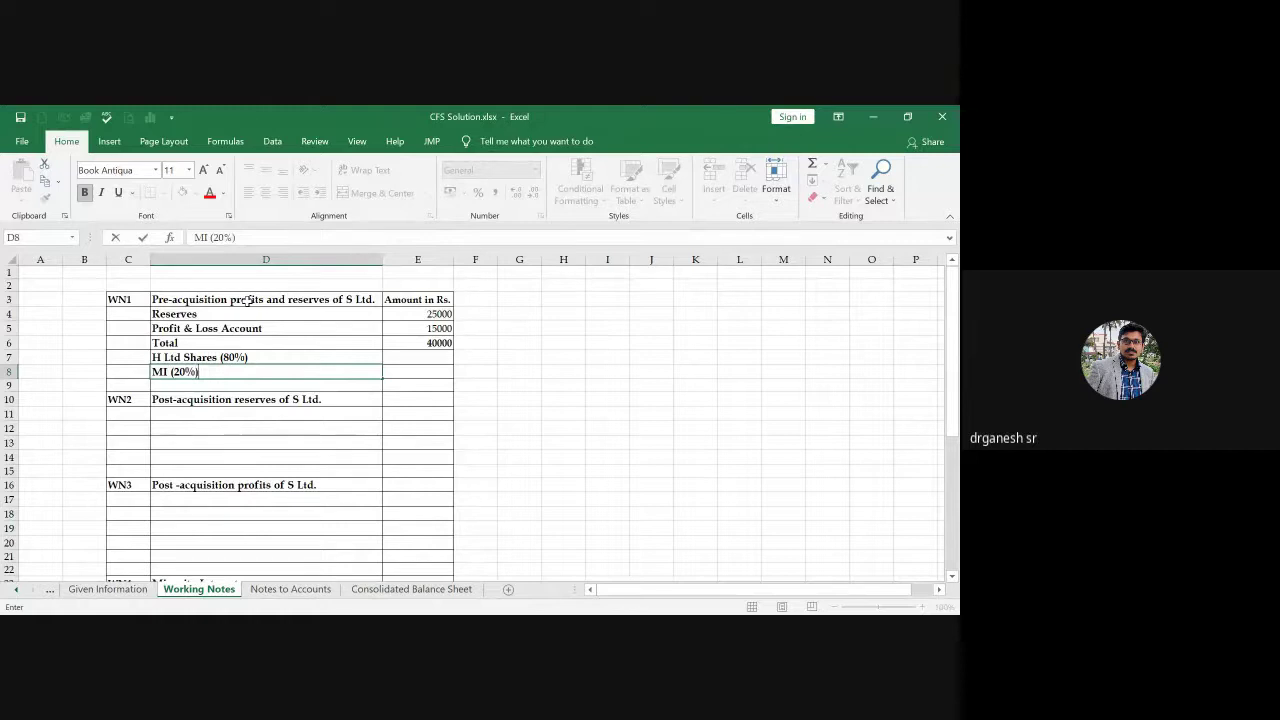
Step: Calculate H Ltd.'s 80% share of the pre-acquisition total in E7 with the formula =E6*80%
key(Tab)
key(Up)
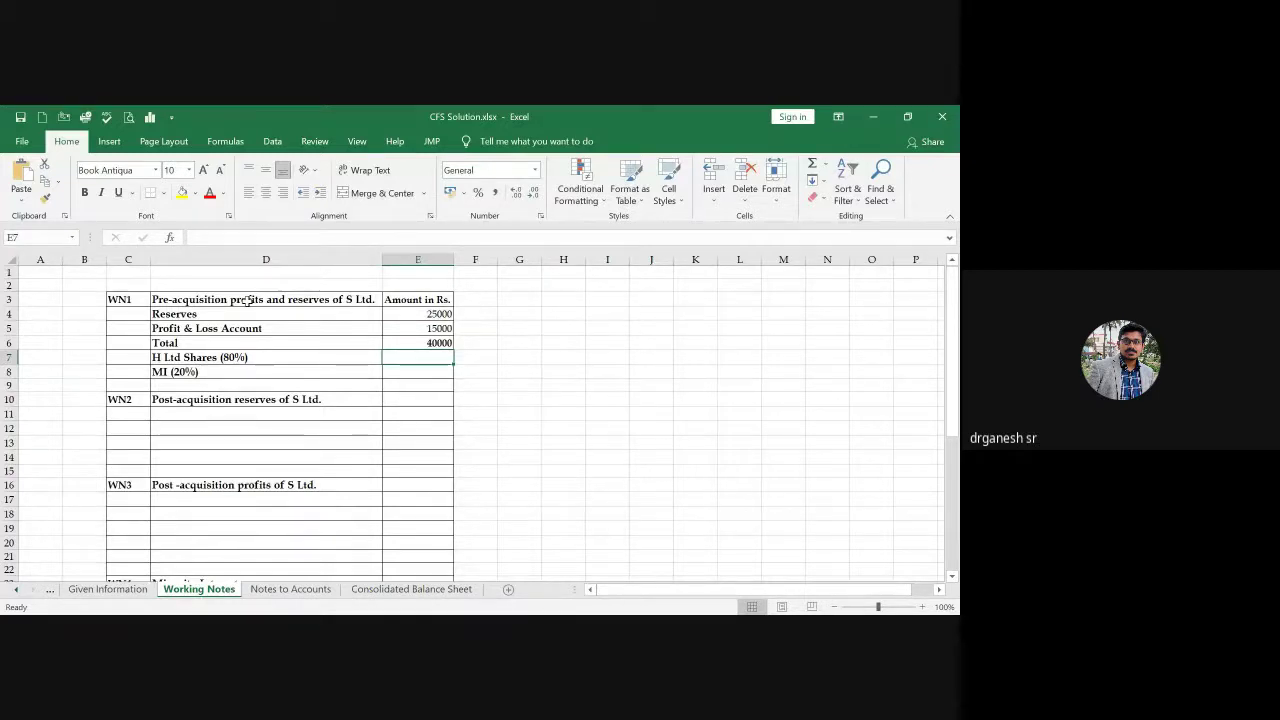
text(=)
key(Up)
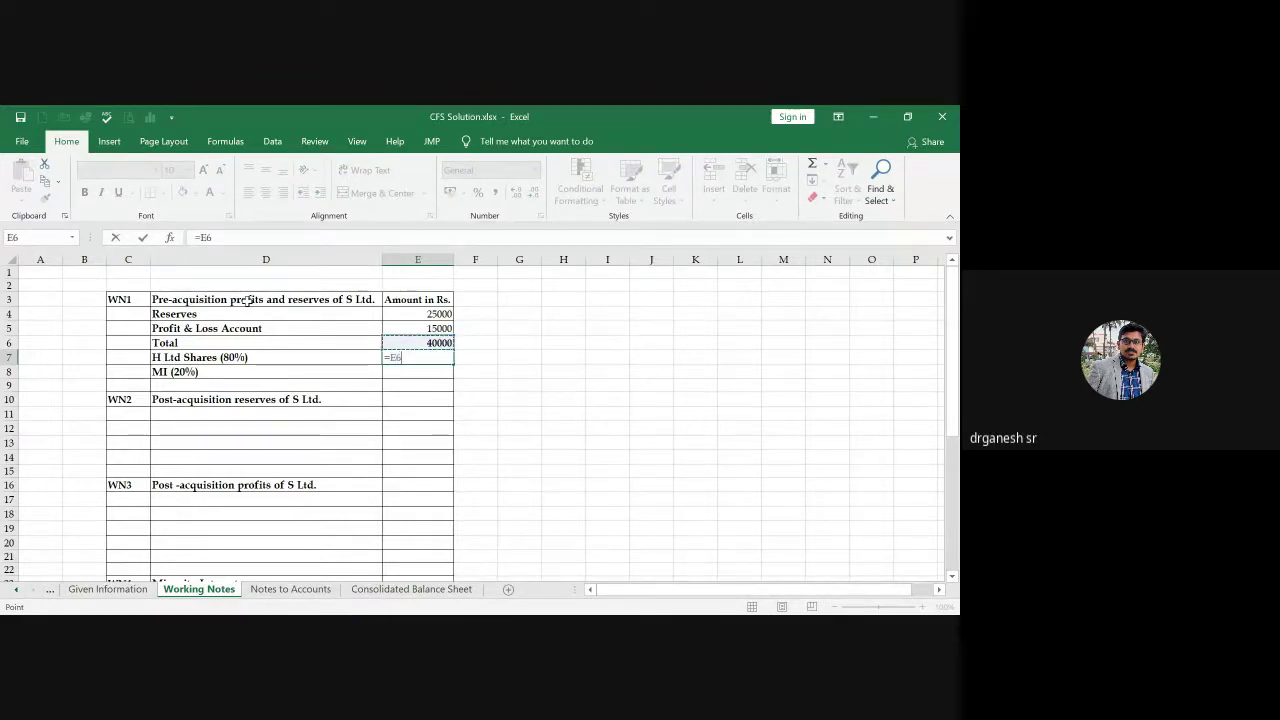
text(*80%)
key(Return)
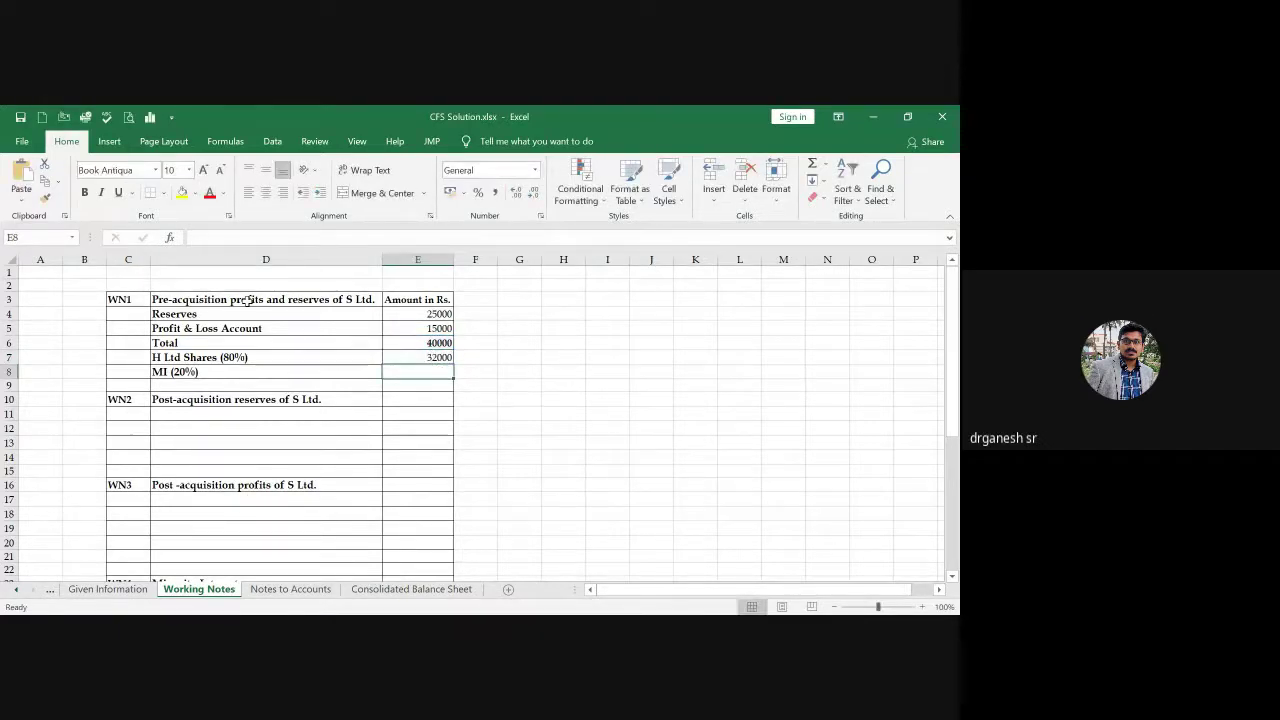
text(=)
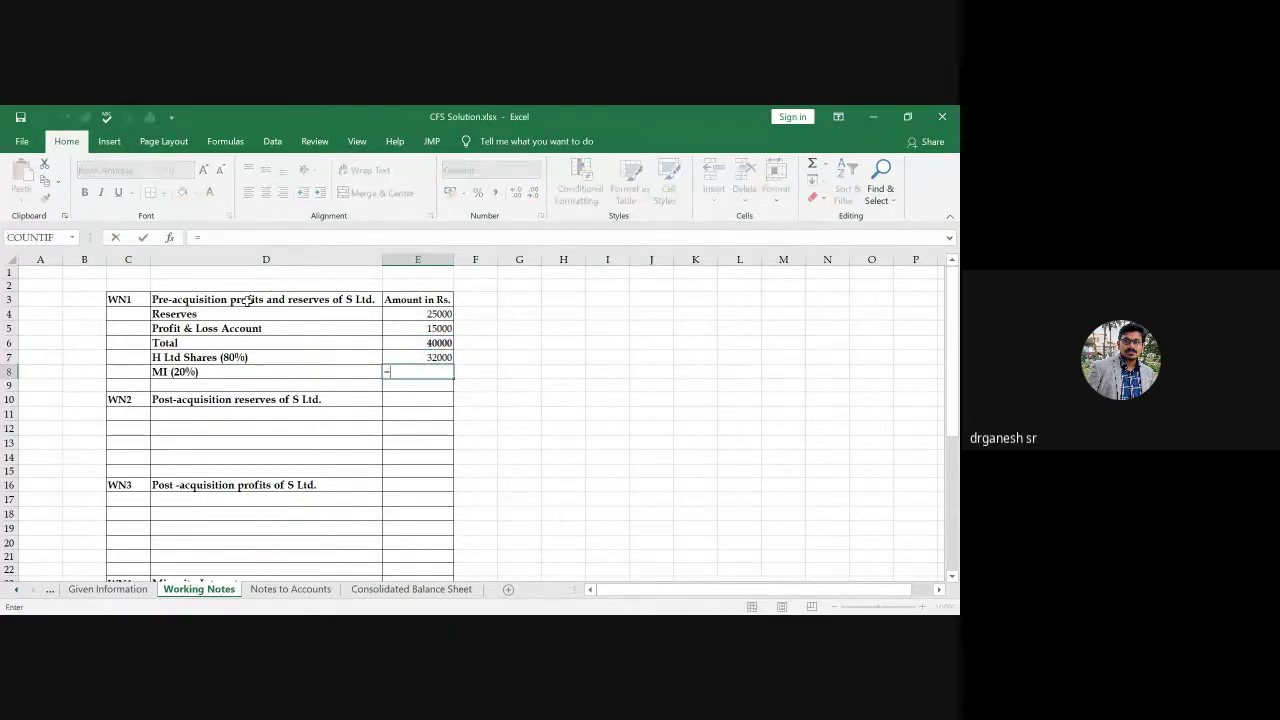
key(Up)
key(Up)
text(*)
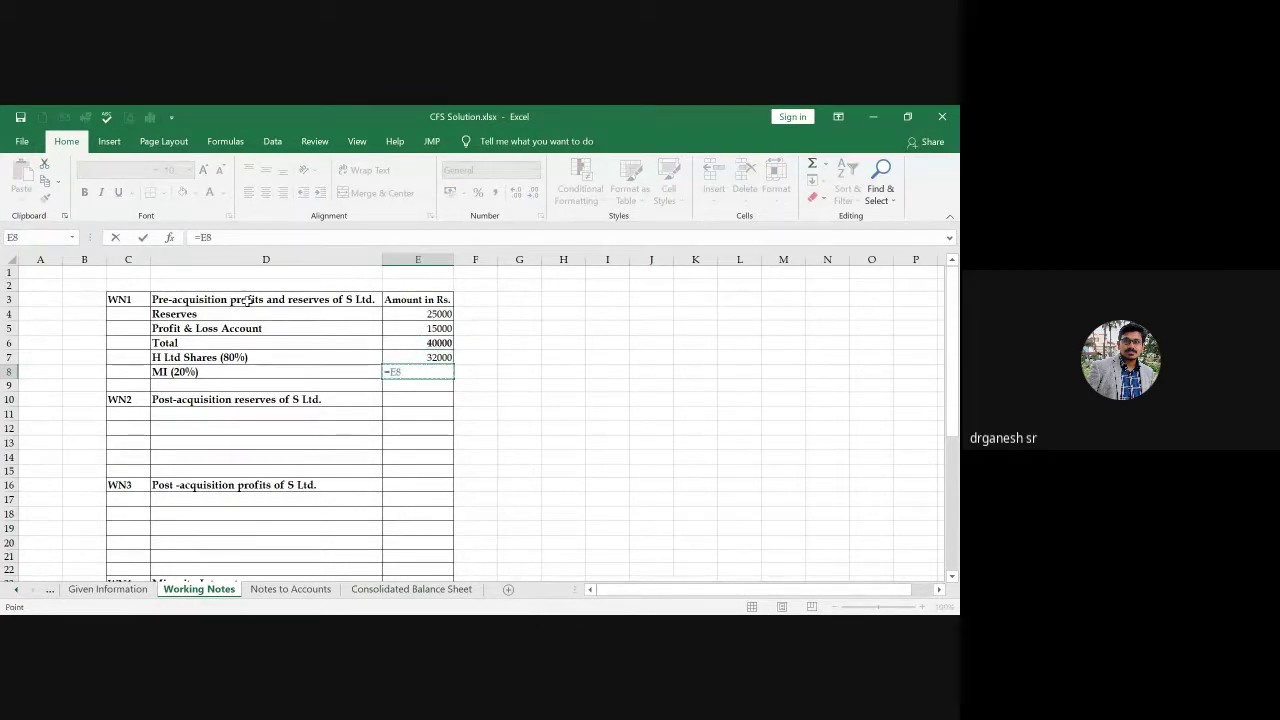
text(20%)
key(Return)
key(Return)
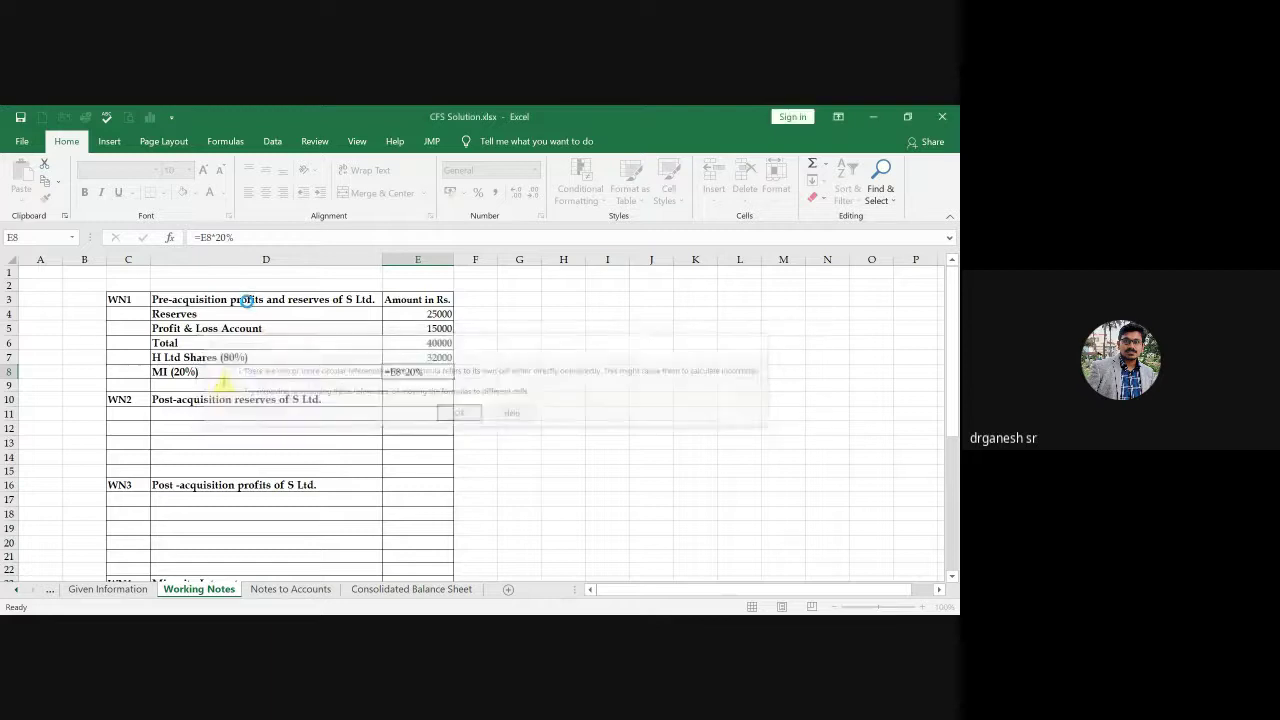
Step: Calculate the 20% minority interest in the pre-acquisition total in E8 with the formula =E6*20%
text(=)
key(Up)
key(Up)
text(*20%)
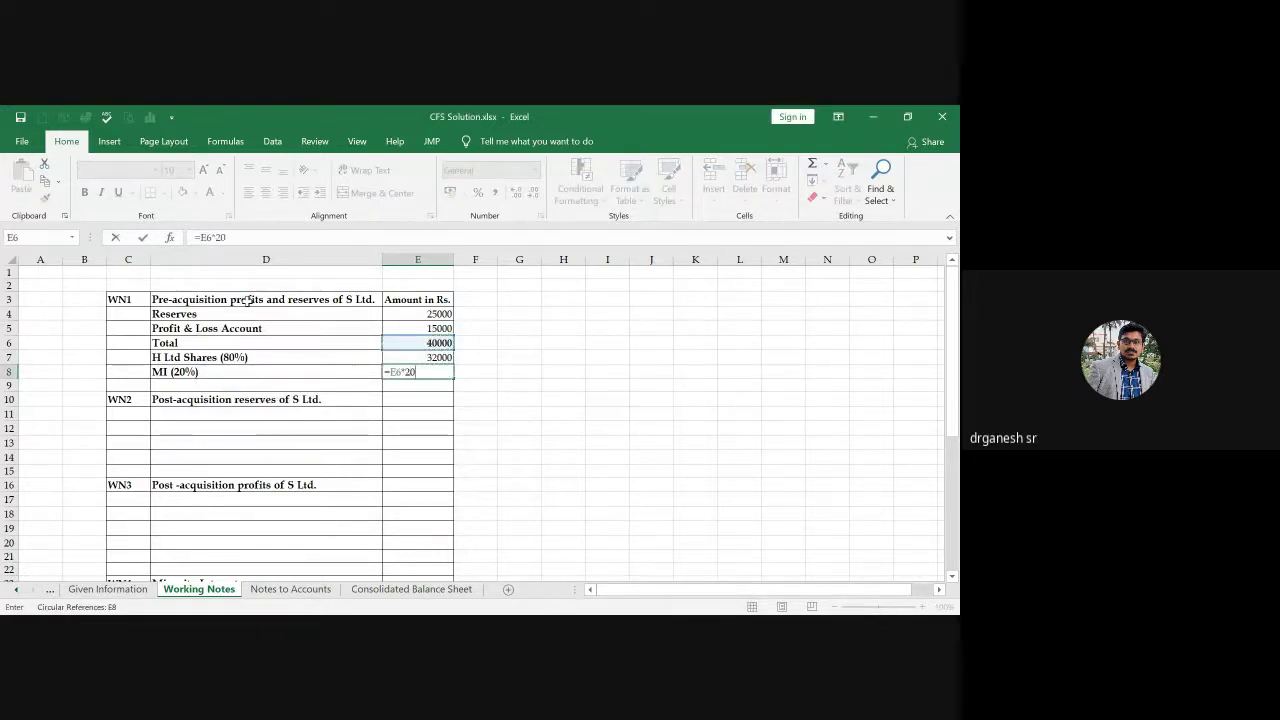
key(Return)
Step: Look up S Ltd.'s balance-sheet reserves and its reserves at the acquisition date on the Problem on CFS sheet
key(Up)
key(Up)
key(Left)
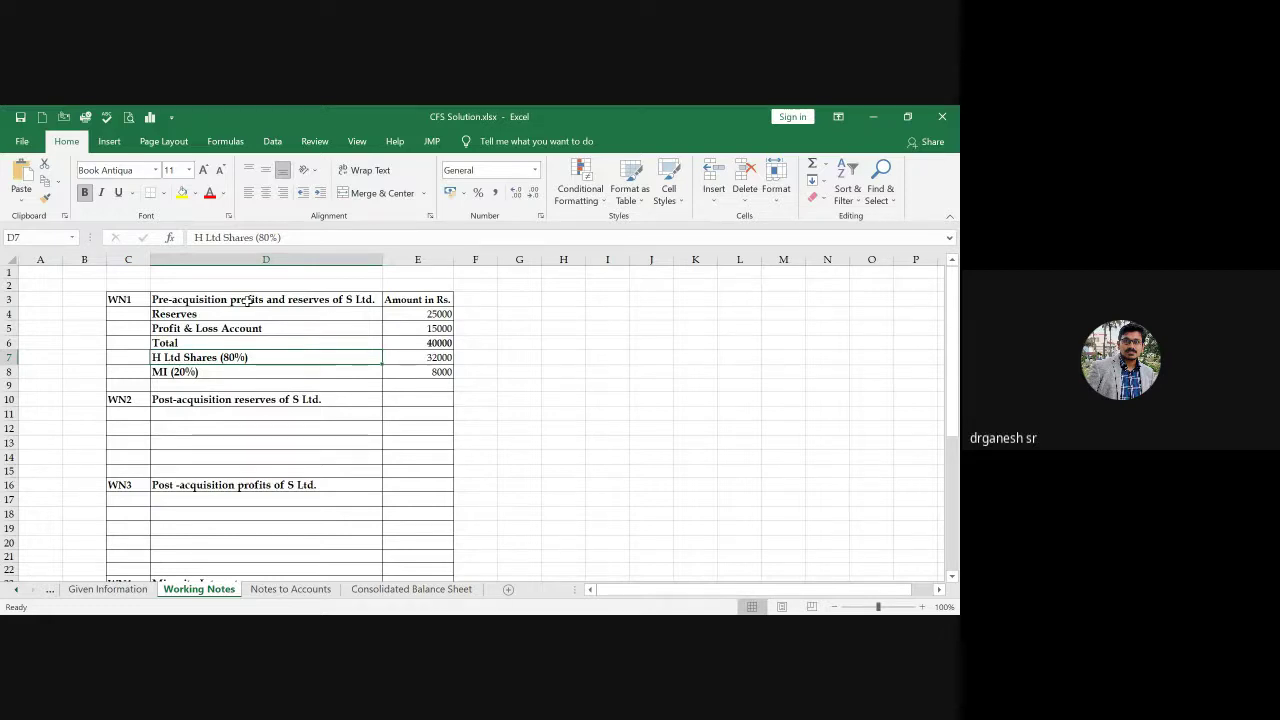
key(Down)
key(Down)
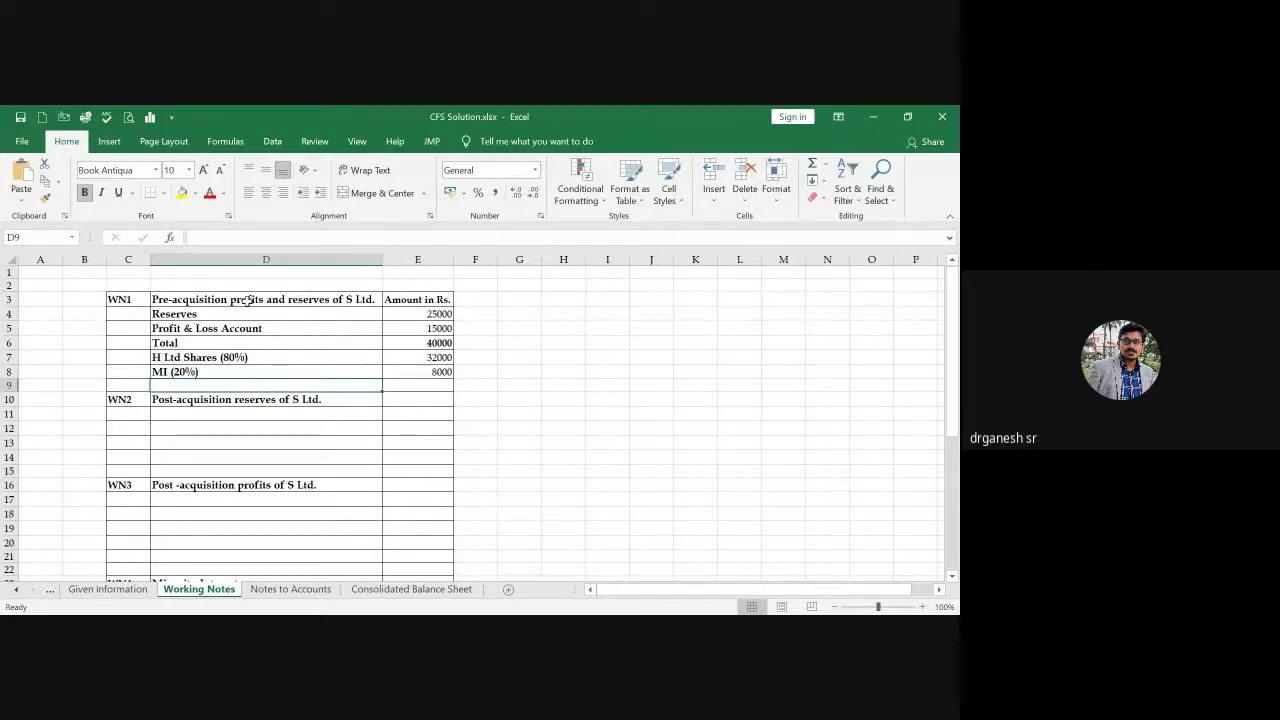
key(Down)
key(Down)
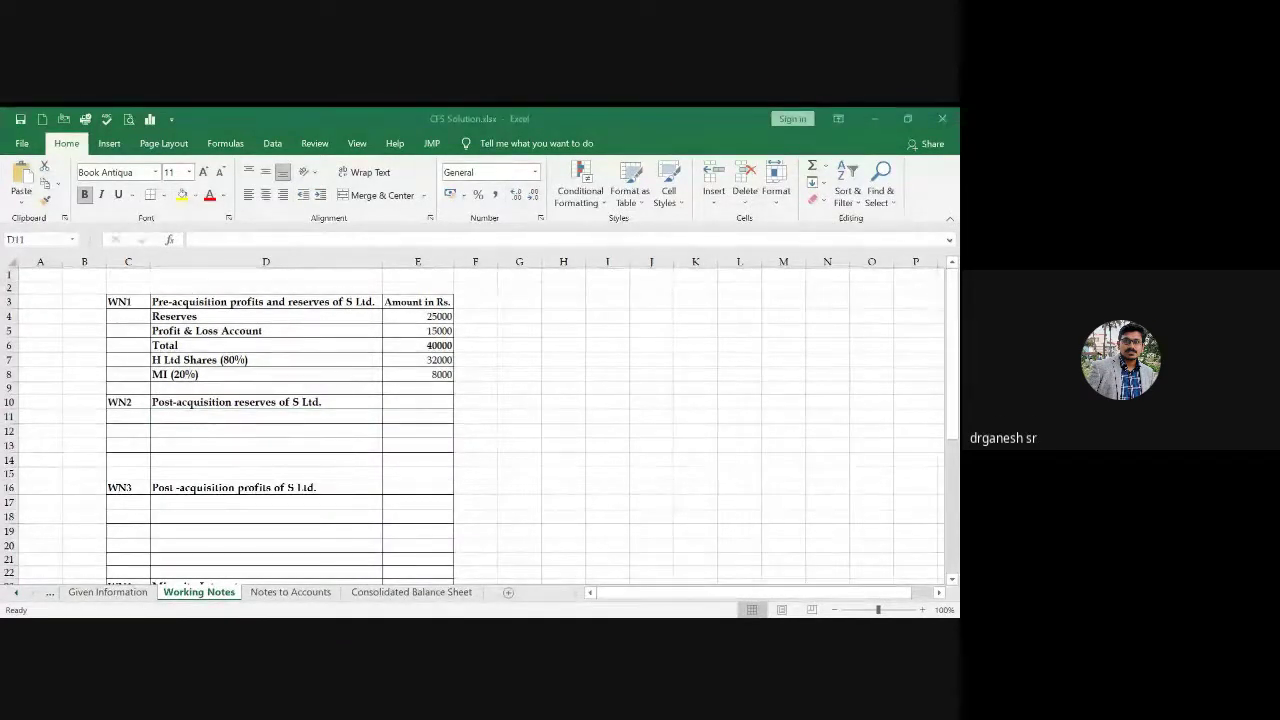
click(50, 590)
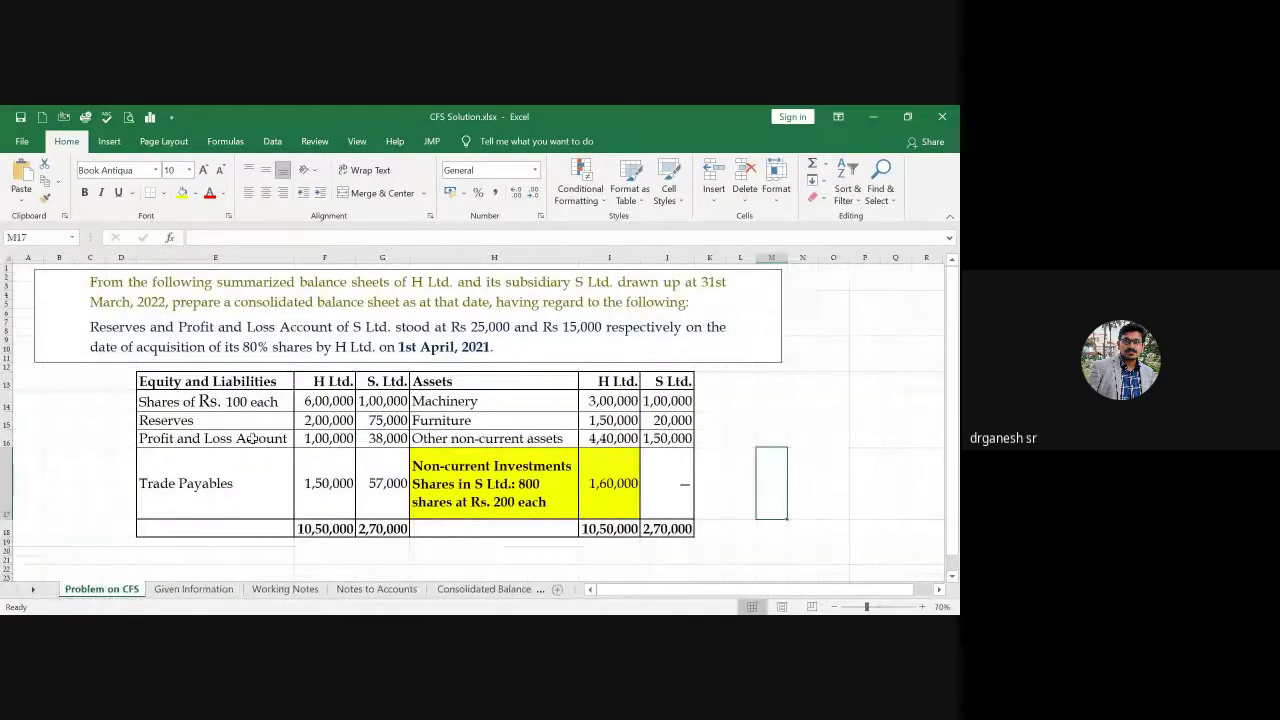
click(390, 420)
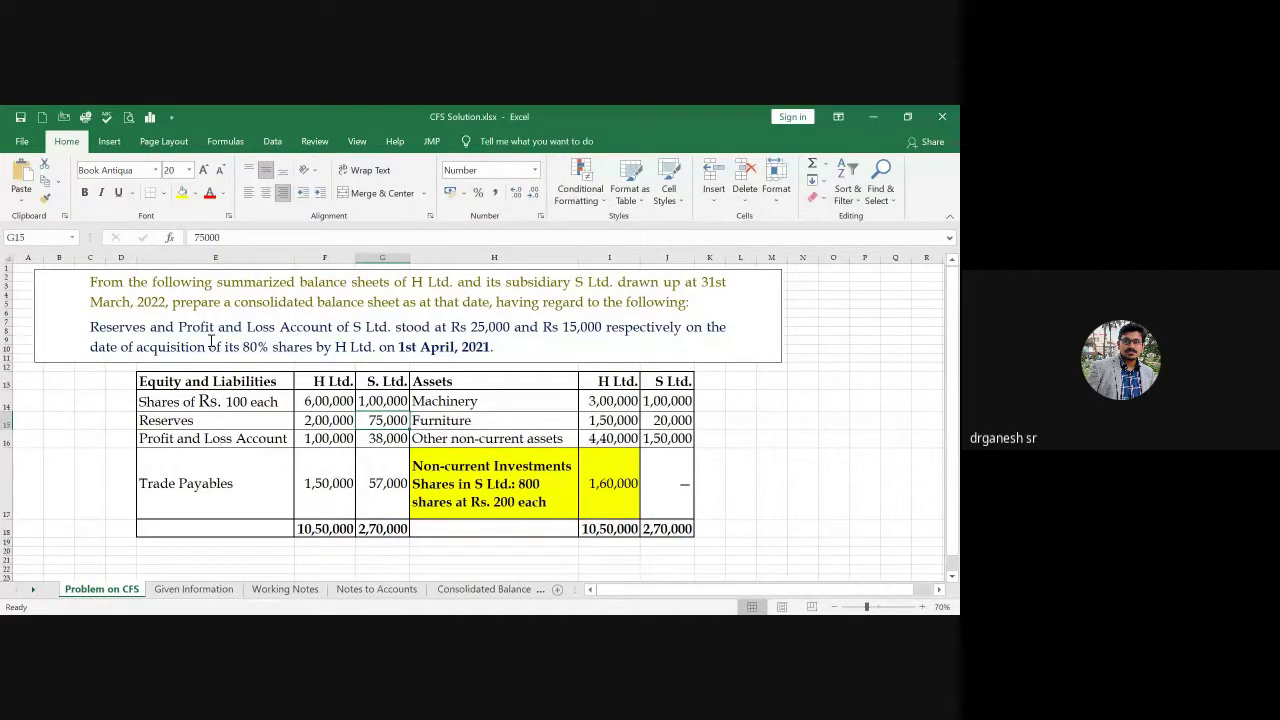
drag(470, 328, 510, 337)
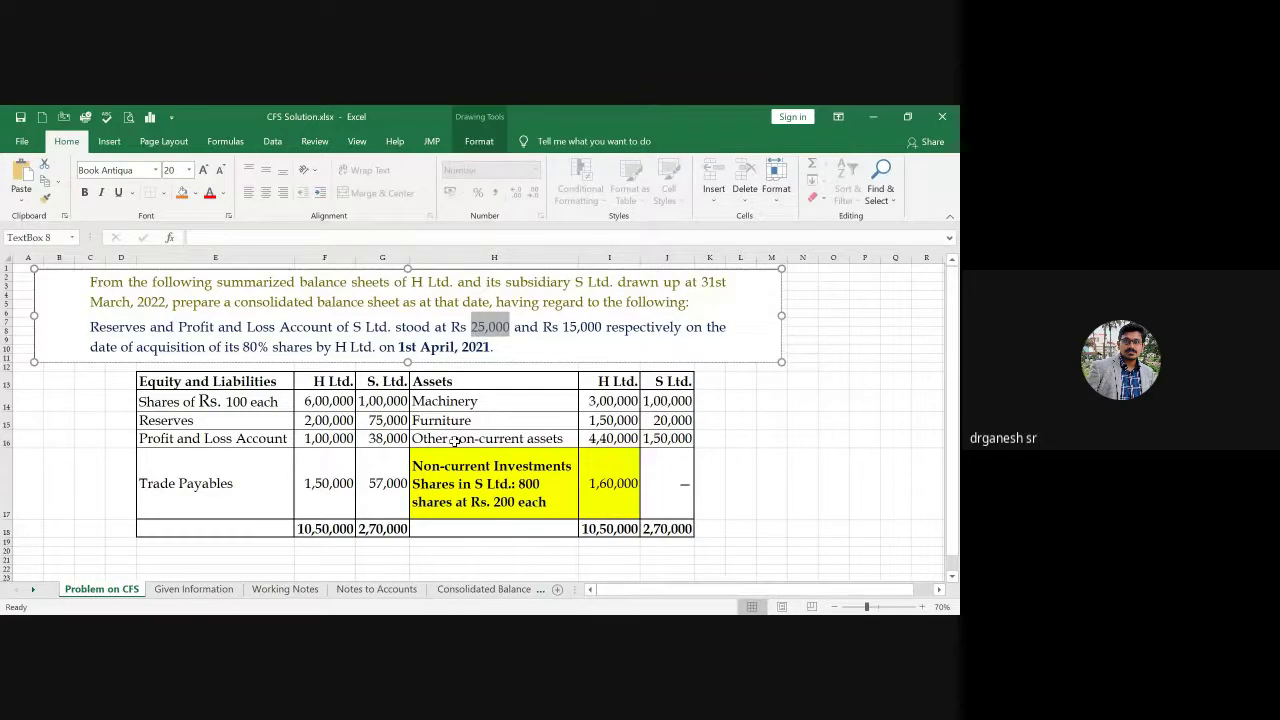
click(284, 588)
click(216, 412)
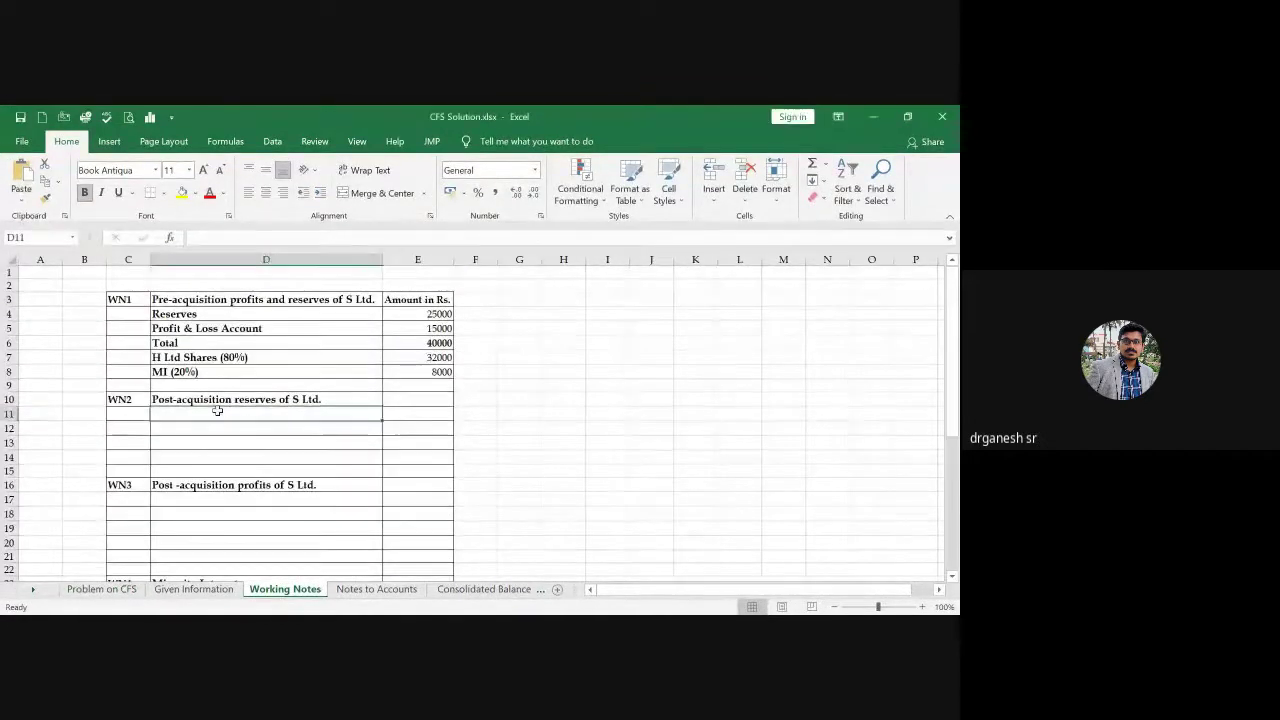
text(Post Acq Reserve)
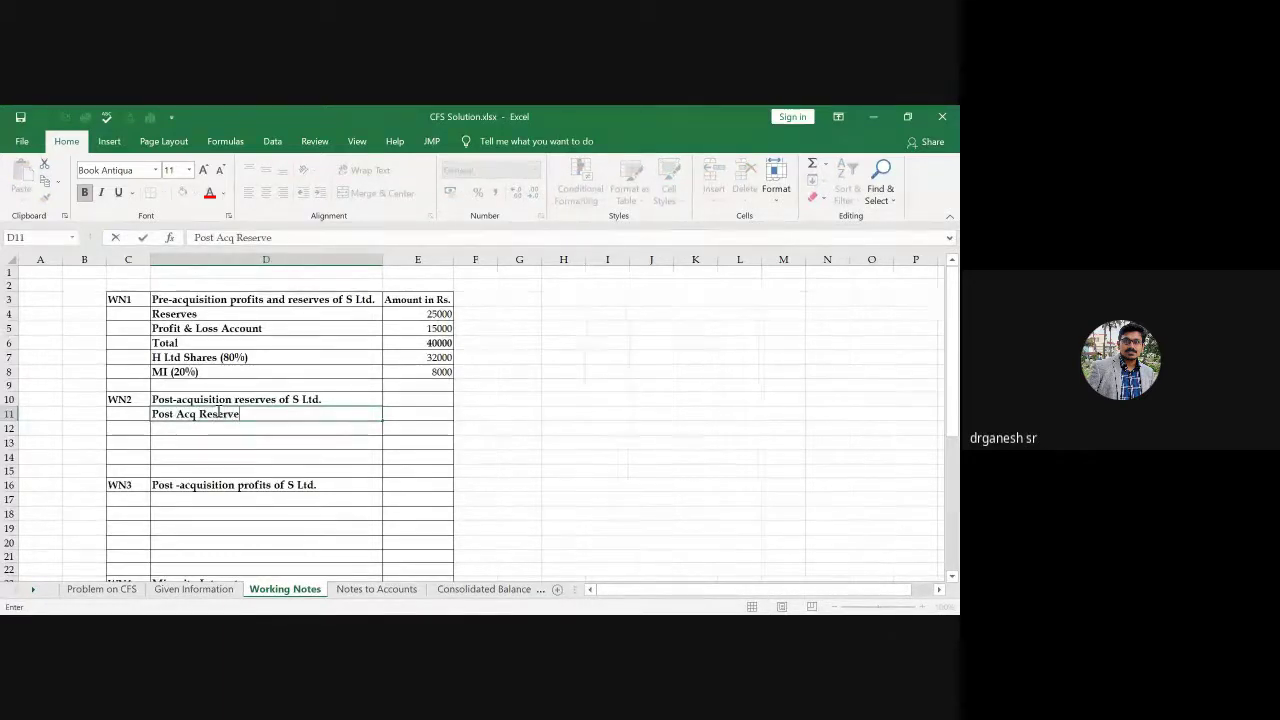
key(Tab)
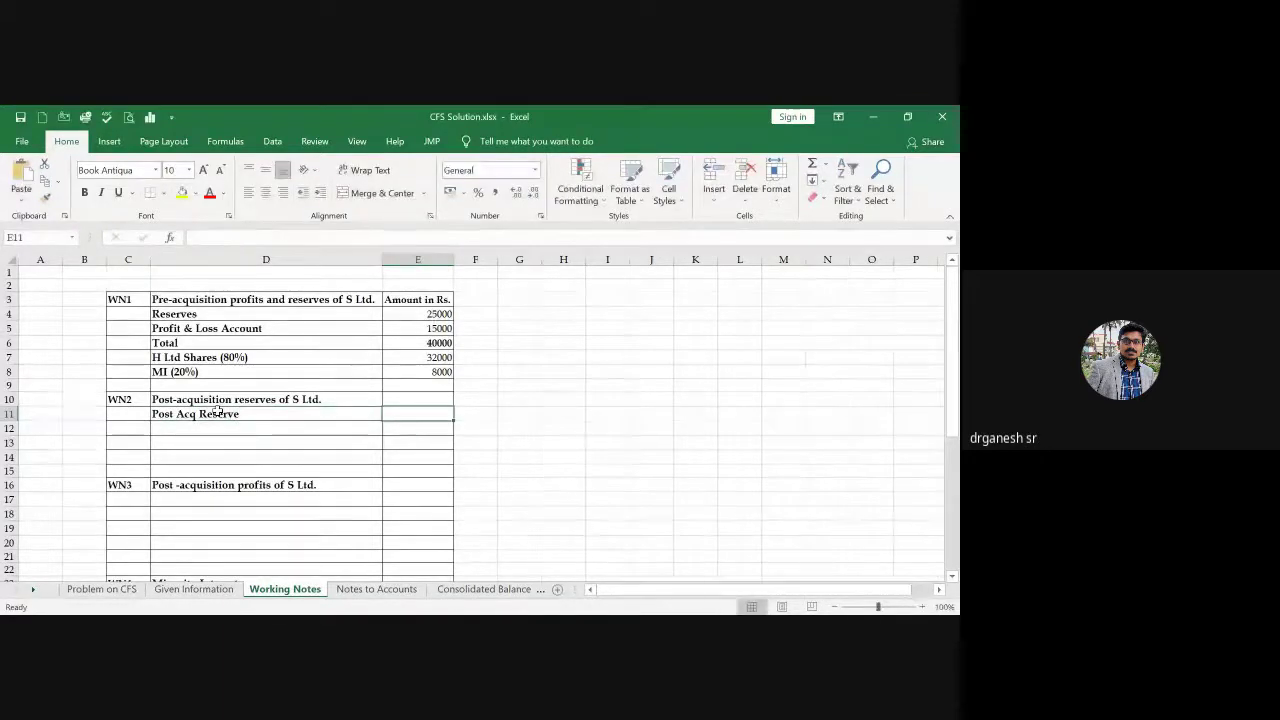
text(=)
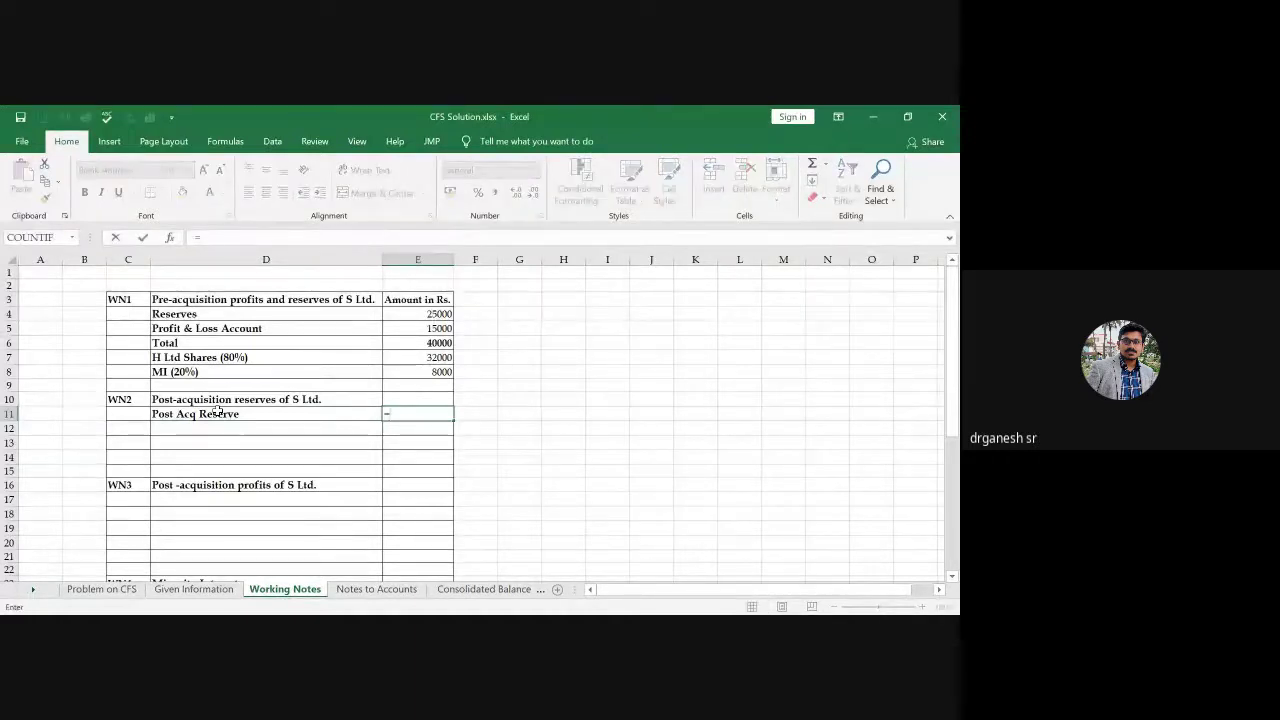
text(75000-25000)
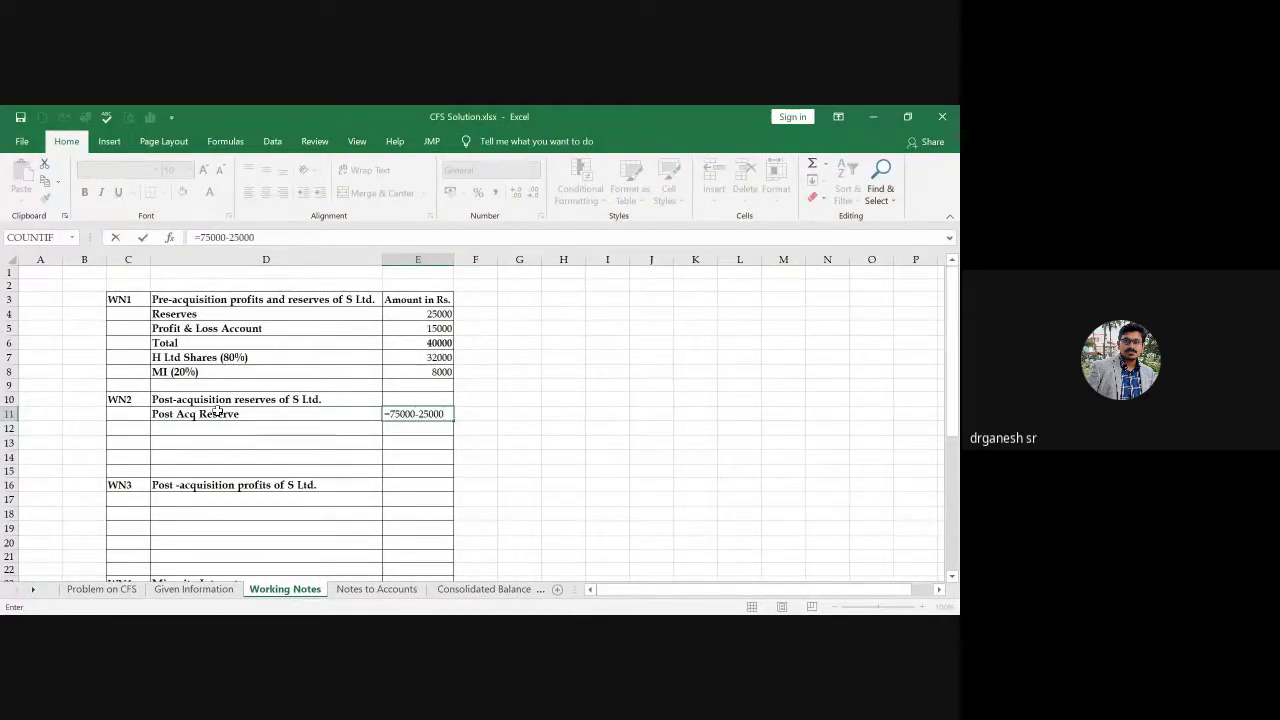
key(Return)
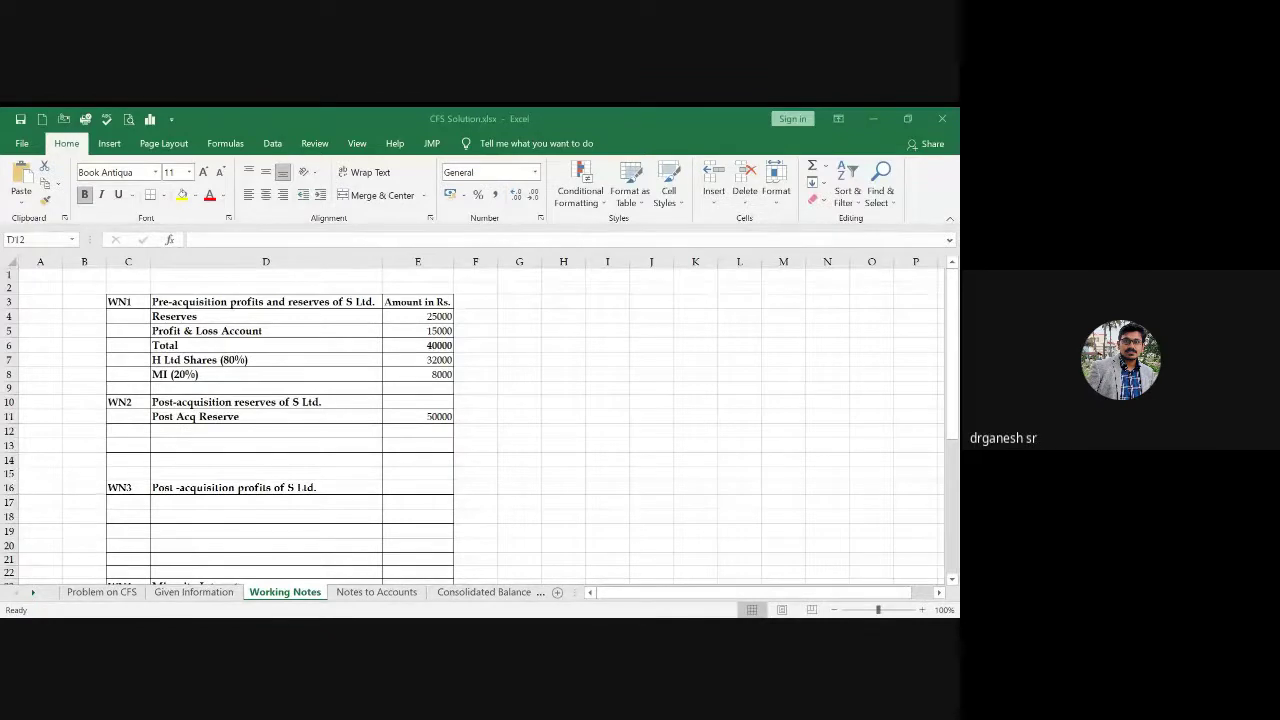
Step: Copy the "H Ltd Shares (80%)" and "MI (20%)" labels from D7:D8 to D13:D14 under WN2
click(418, 430)
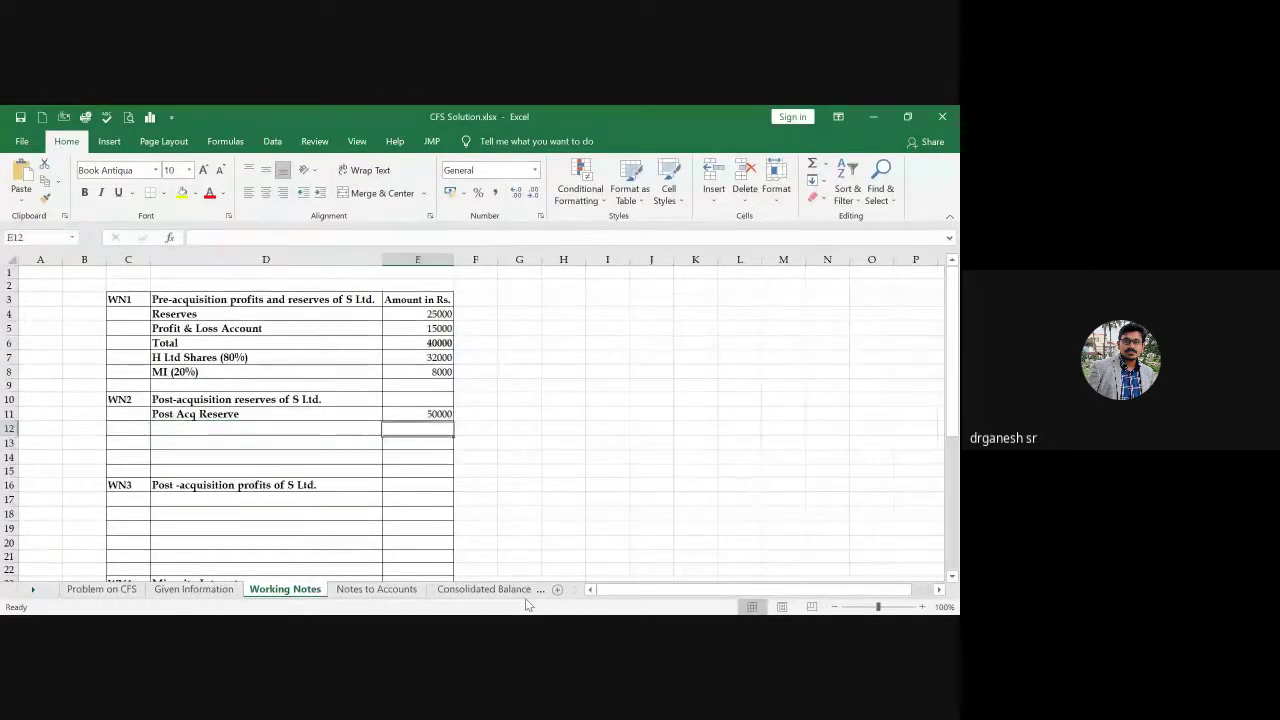
key(Down)
key(Left)
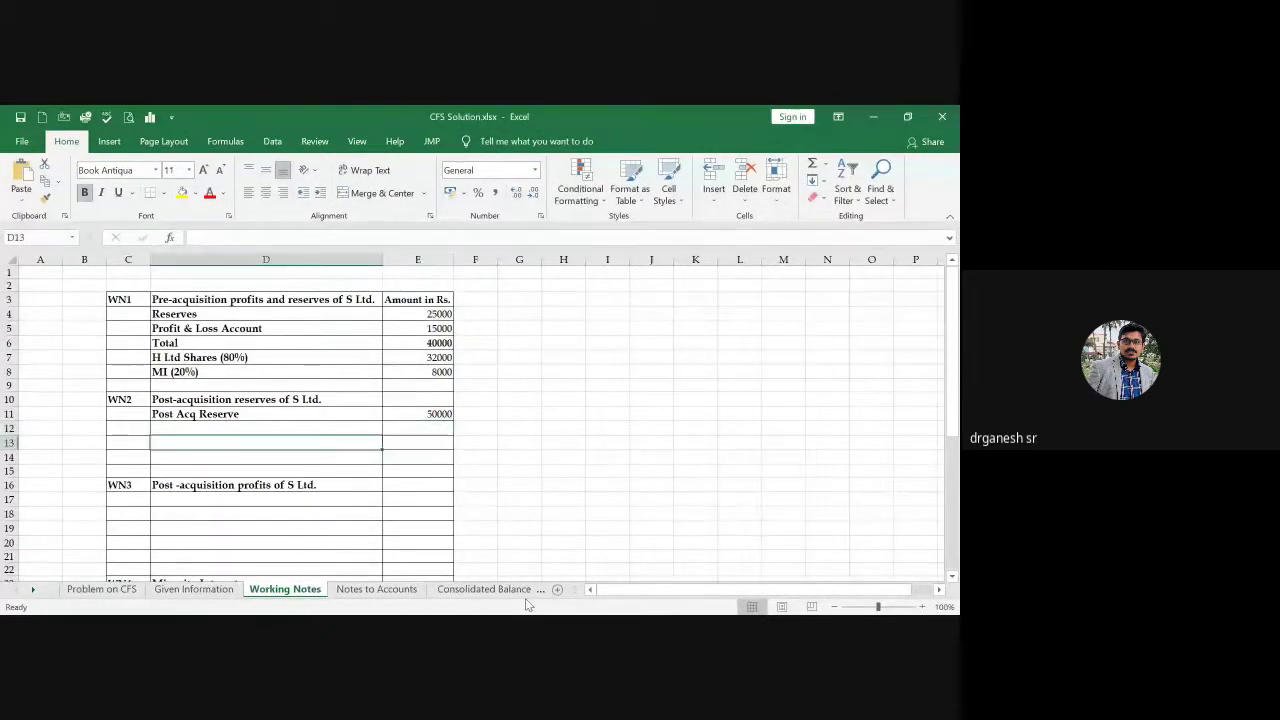
key(Up)
key(Up)
key(Up)
key(Up)
key(Up)
key(Up)
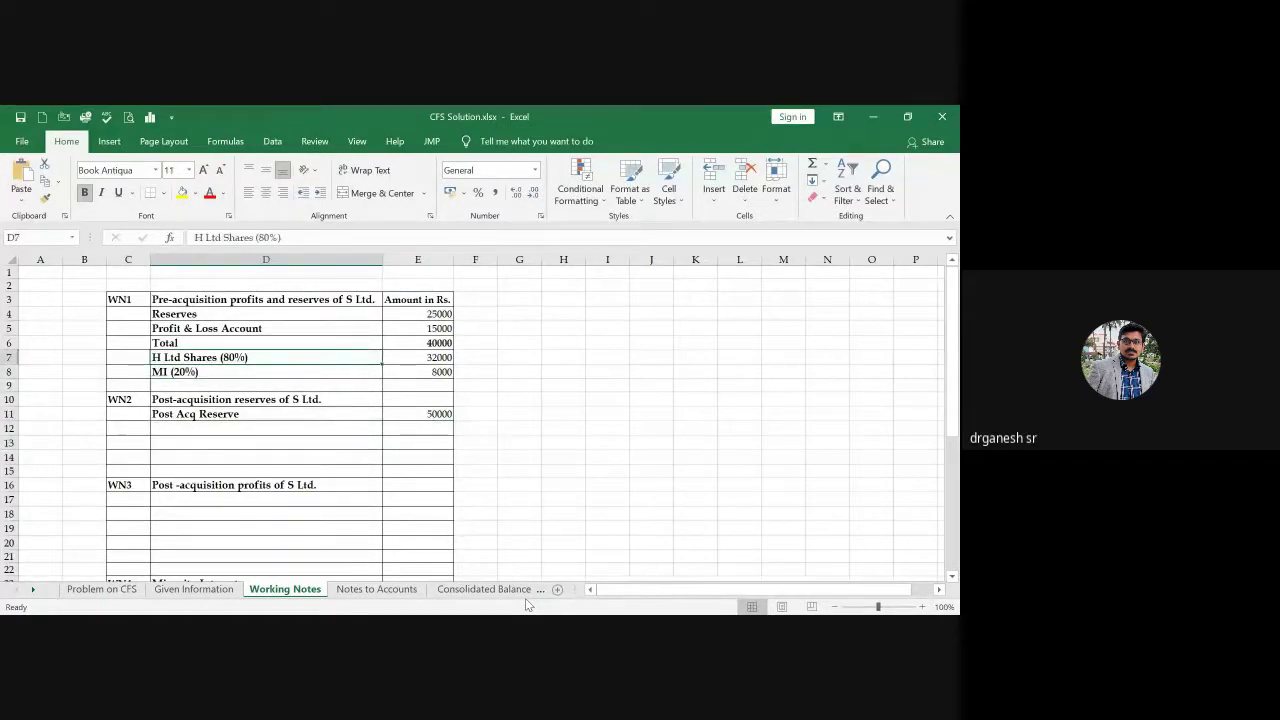
key(shift+Down)
key(ctrl+c)
key(Down)
key(Down)
key(Down)
key(Down)
key(Down)
key(Down)
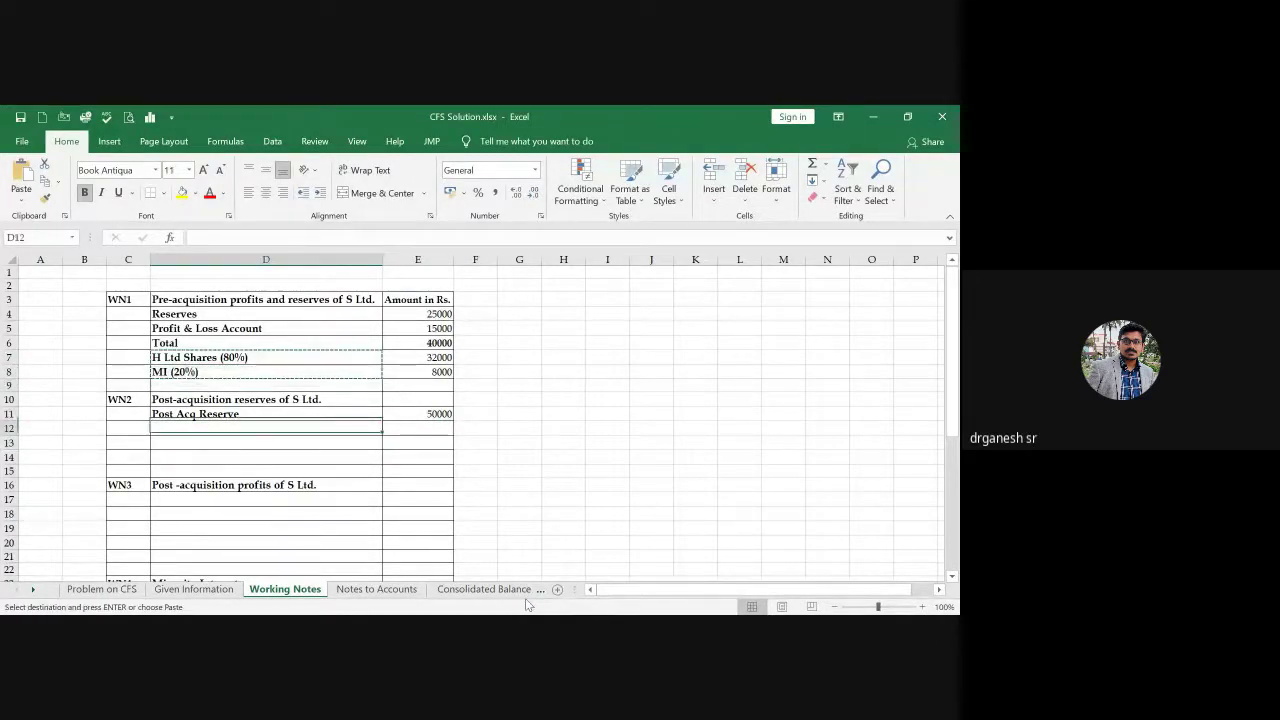
key(ctrl+v)
Step: Calculate H Ltd.'s 80% share of the post-acquisition reserve in E13 with the formula =E11*80%
key(Right)
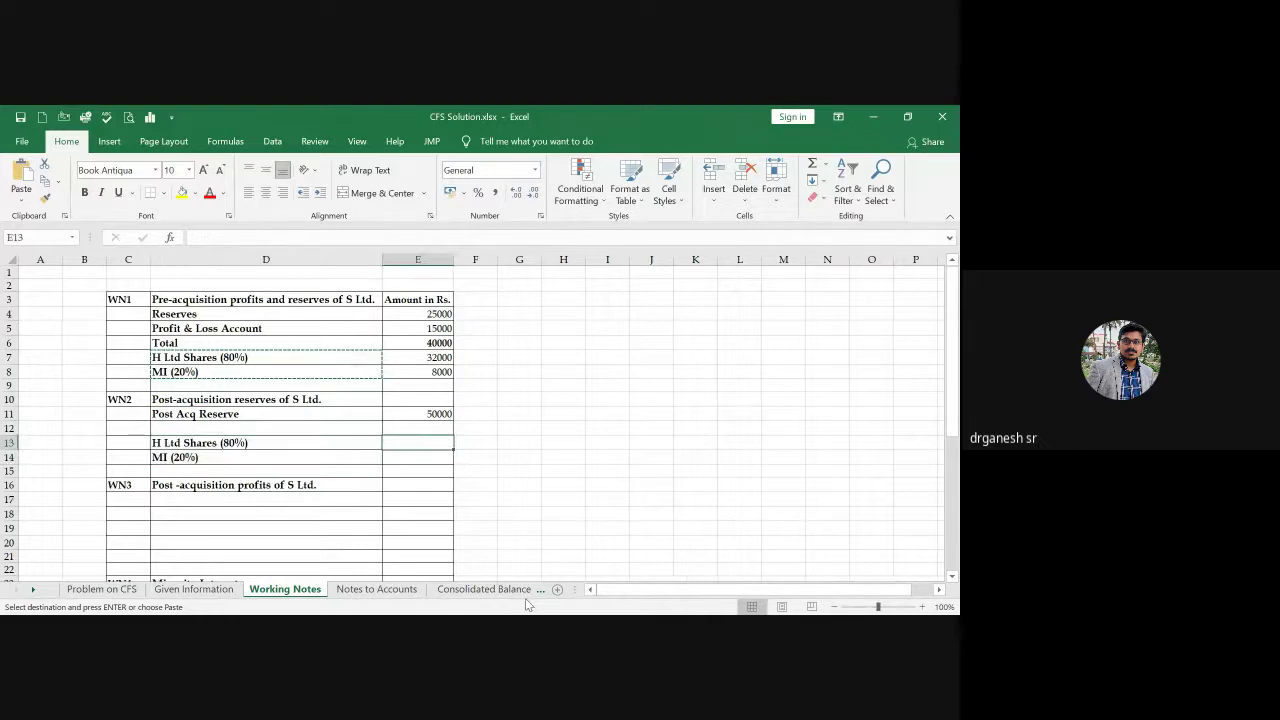
text(=)
key(Up)
key(Up)
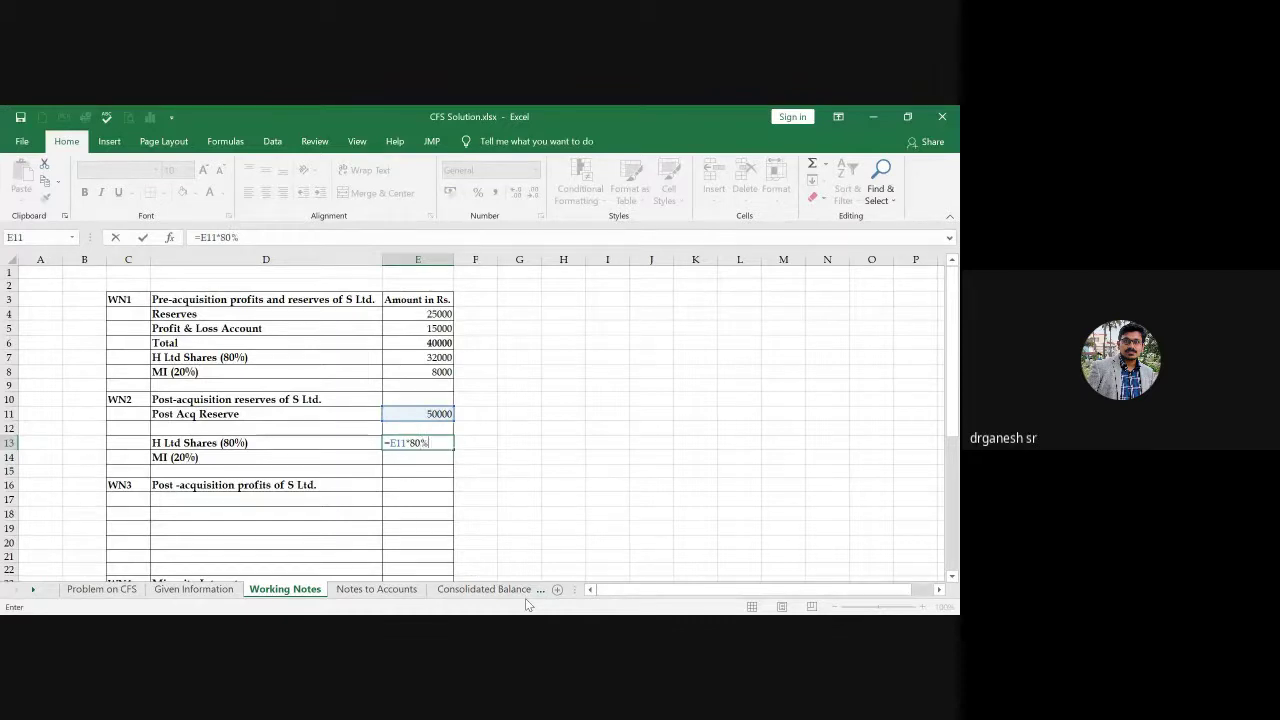
key(Return)
Step: Calculate the 20% minority interest in the post-acquisition reserve in E14 with the formula =E11*20%
text(=)
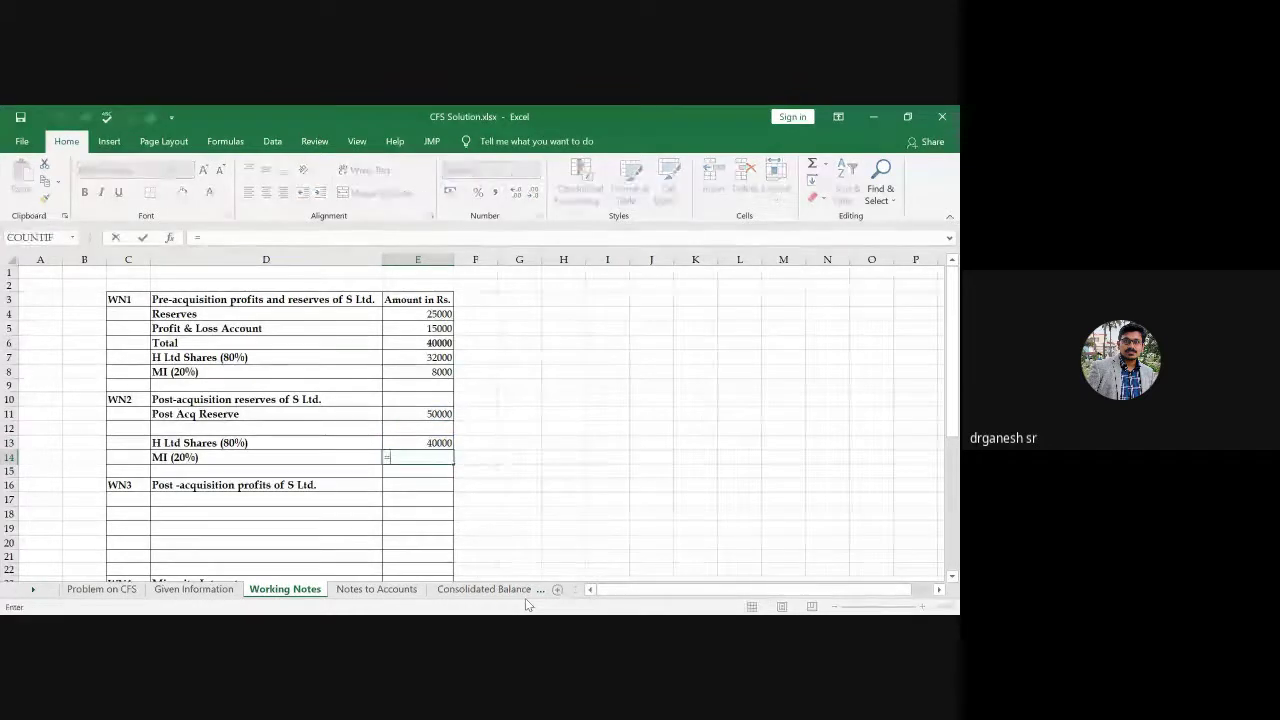
key(Up)
key(Up)
key(Up)
text(*20%)
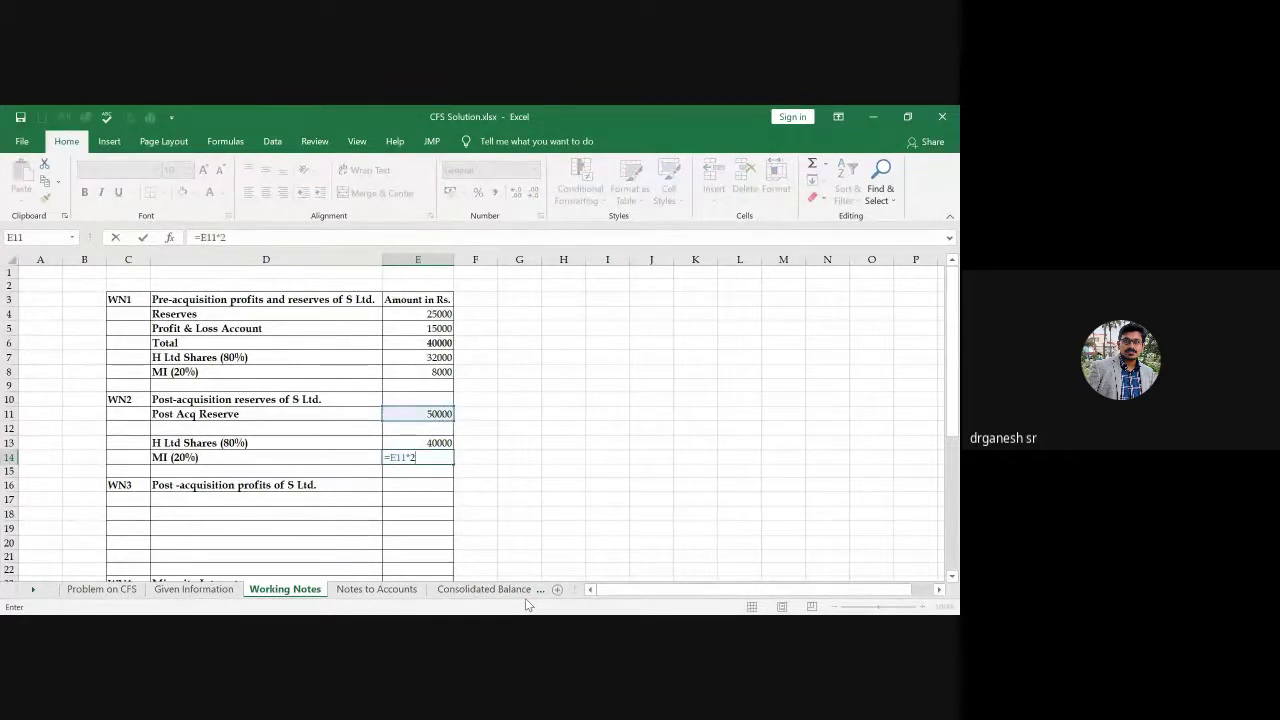
key(Return)
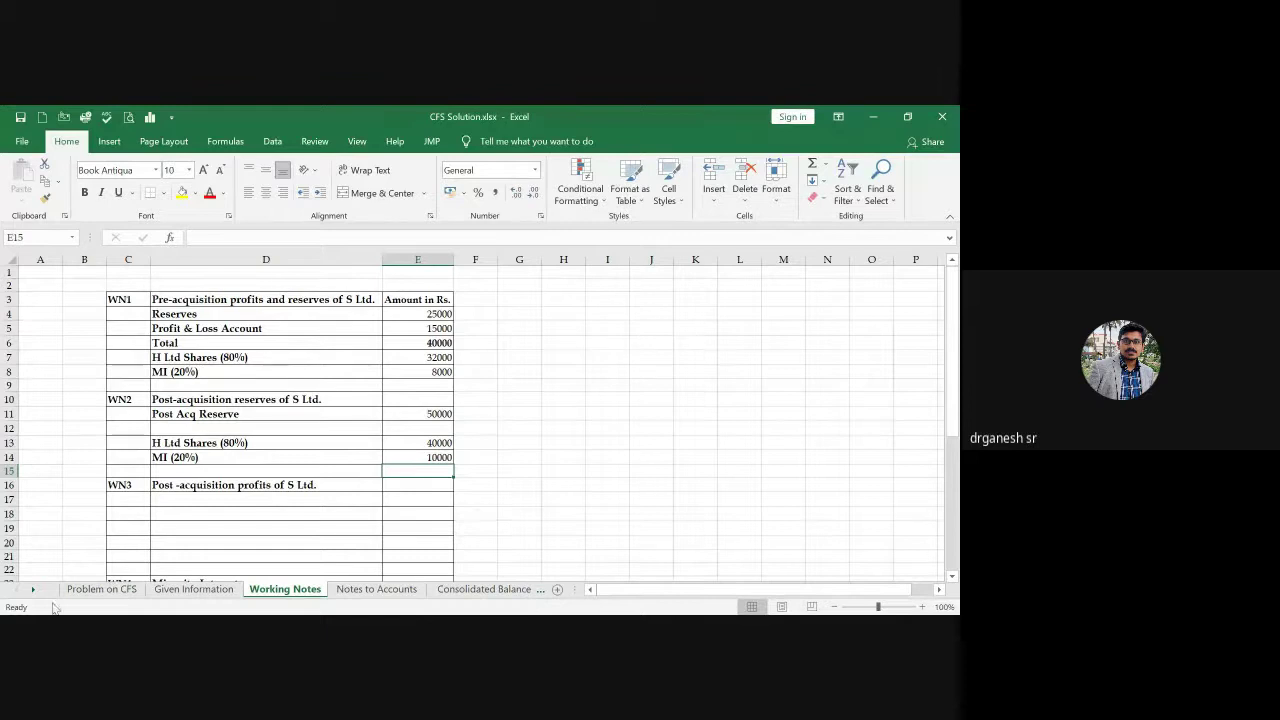
click(104, 590)
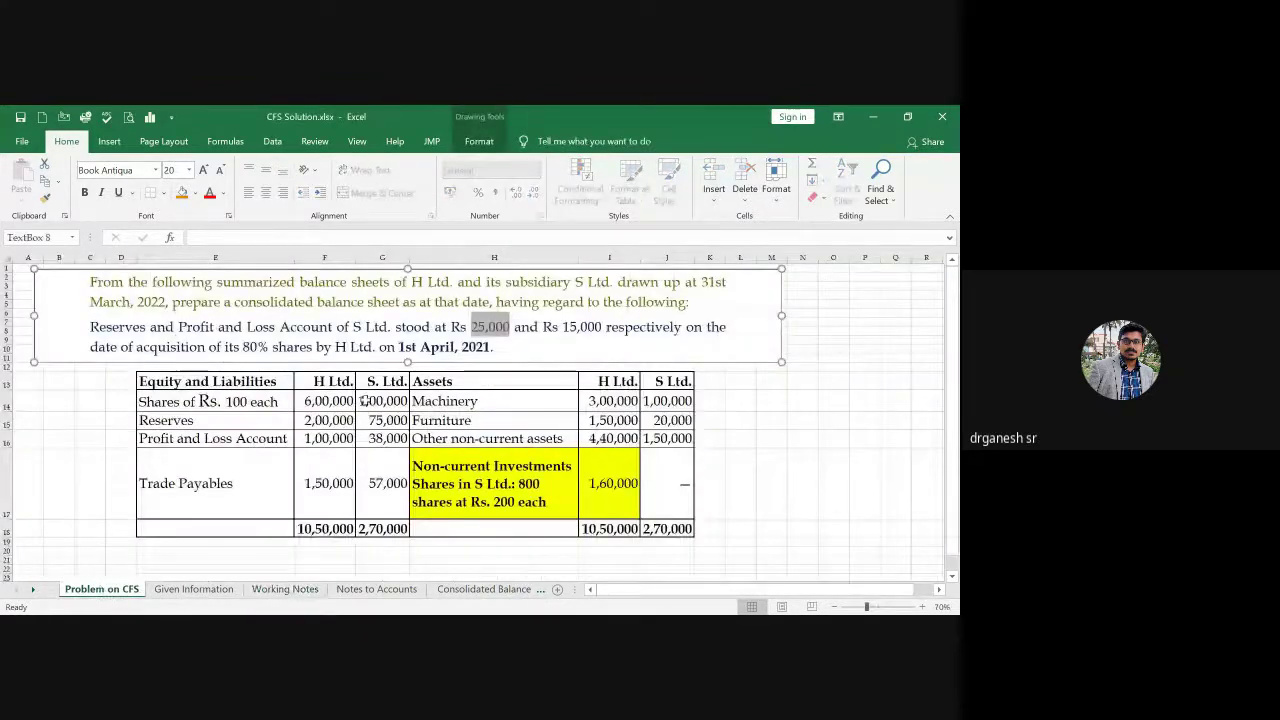
click(568, 328)
drag(563, 329, 604, 330)
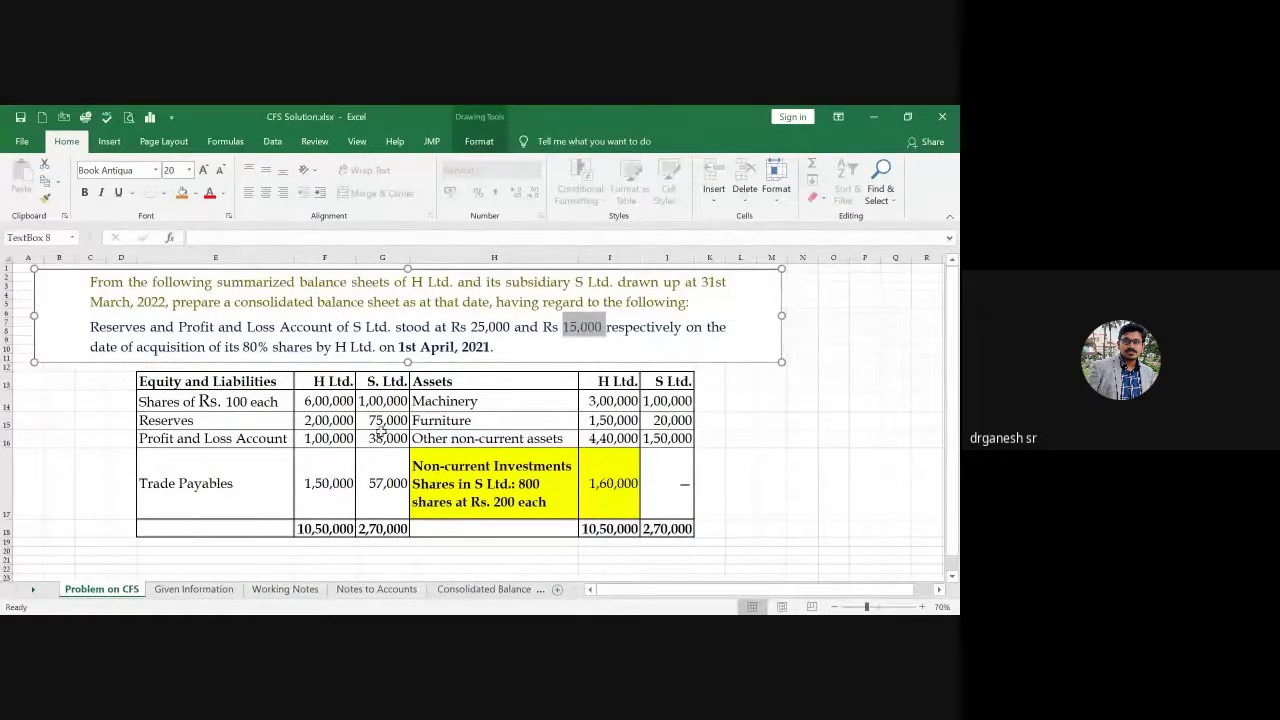
click(382, 437)
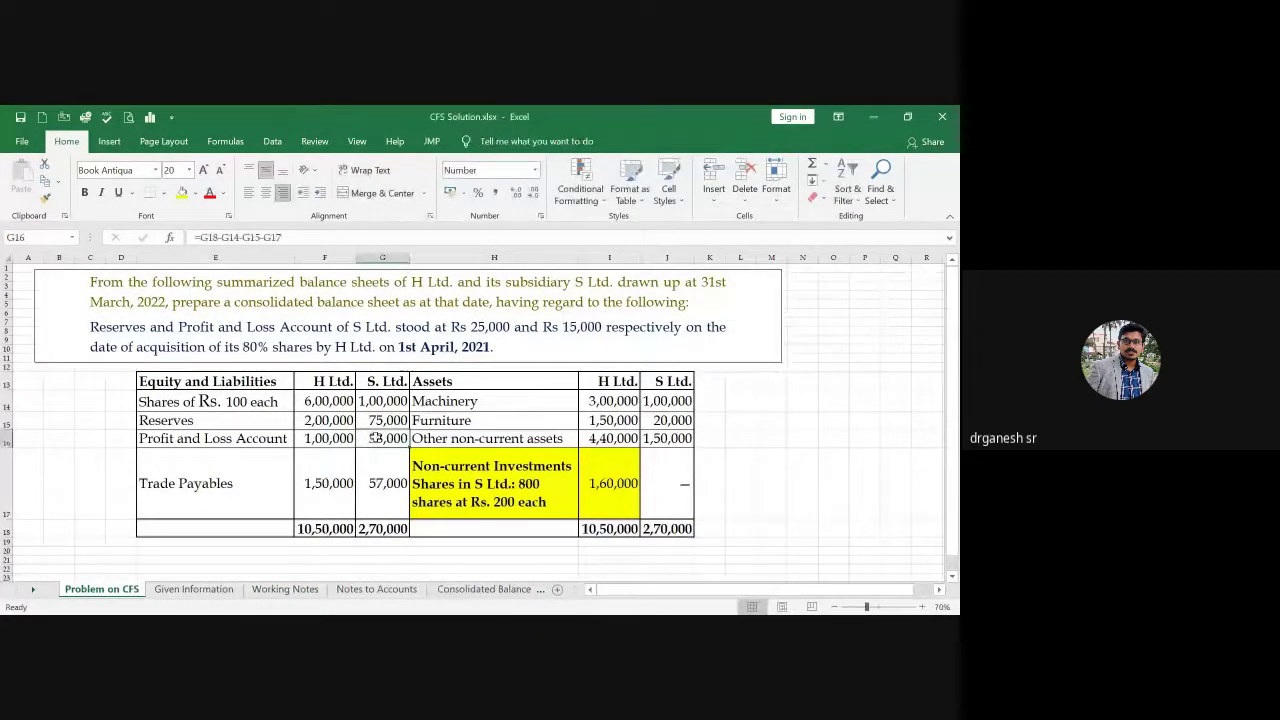
click(285, 589)
click(398, 501)
text(=38000-)
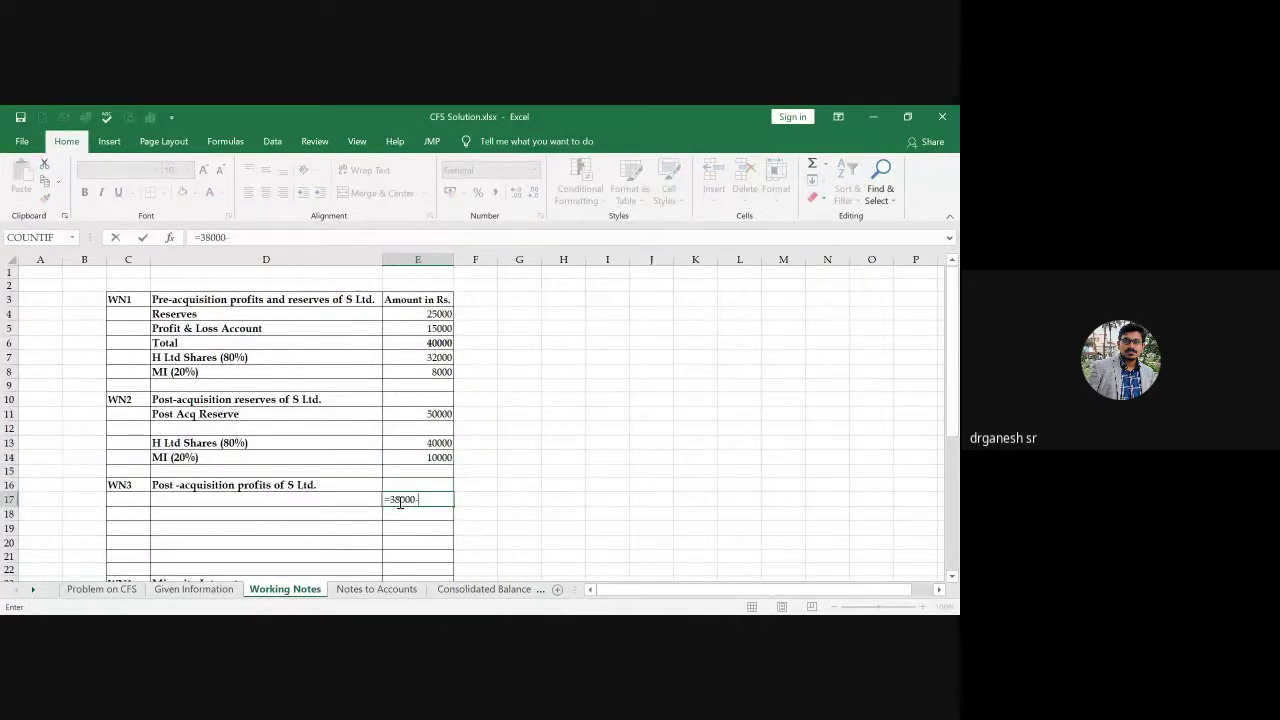
text(15000)
Step: Label D17 under WN3 as "Post -acquisition profits of S Ltd."
key(Left)
text(Post)
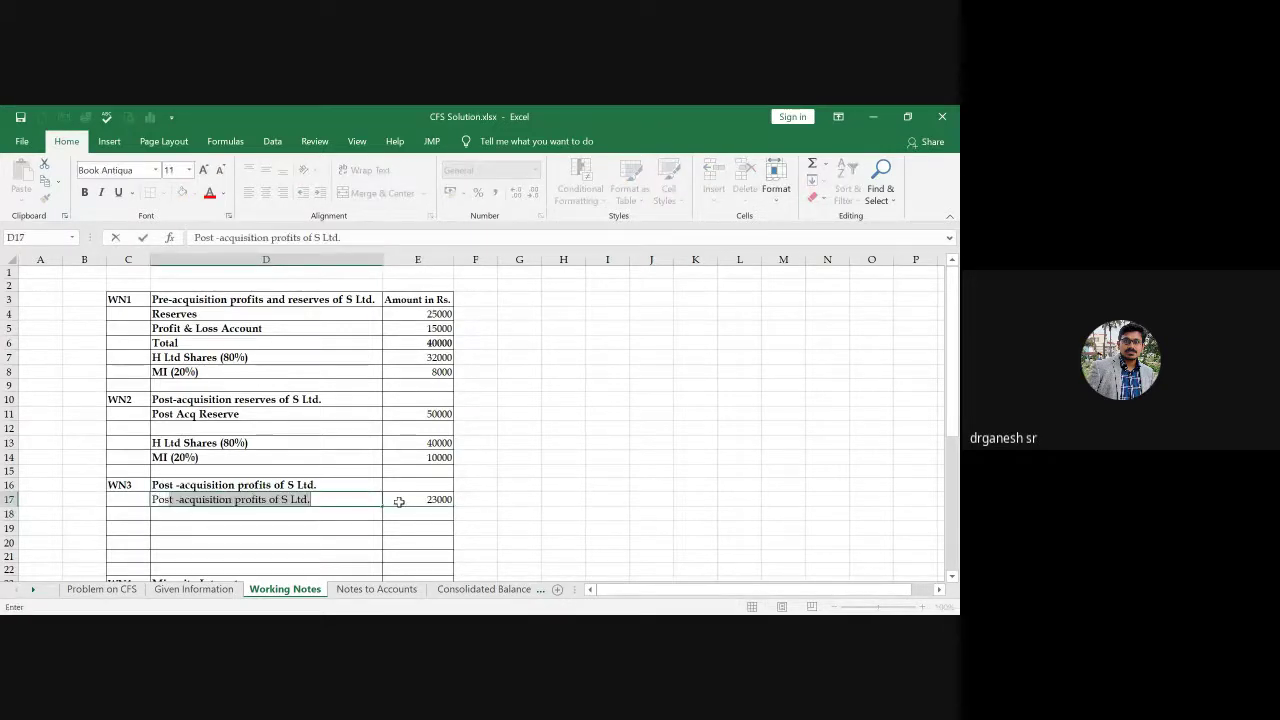
key(Return)
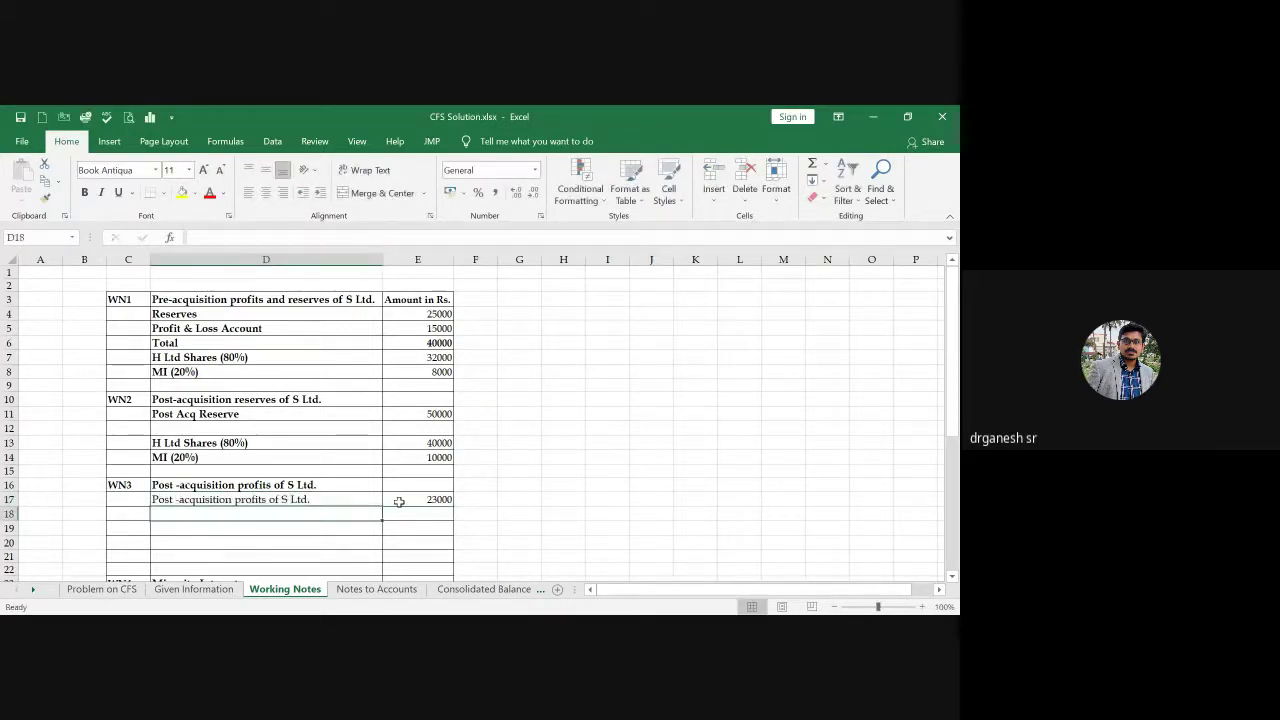
Step: Copy the "H Ltd Shares (80%)" and "MI (20%)" labels from D13:D14 to D19:D20 under WN3
key(Up)
key(Up)
key(Up)
key(Up)
key(Up)
key(shift+Down)
key(shift+Down)
key(shift+Up)
key(ctrl+c)
key(Down)
key(Down)
key(Down)
key(Down)
key(Down)
key(Down)
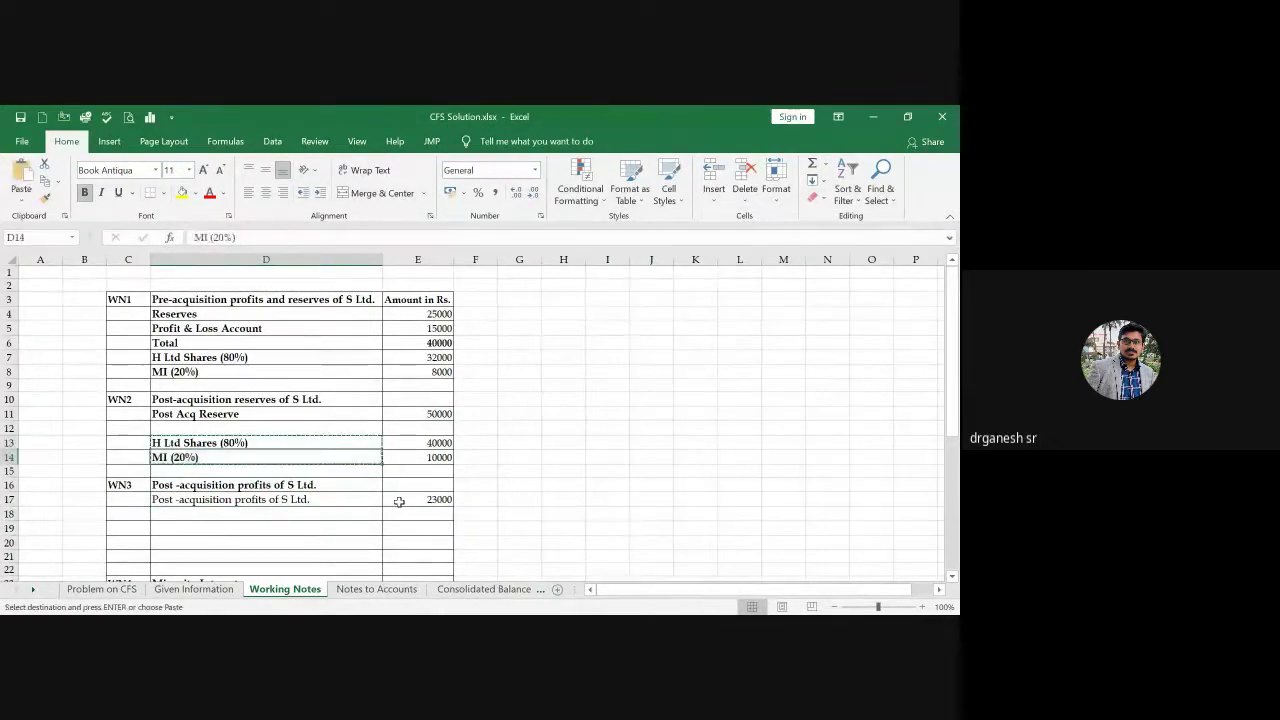
key(ctrl+v)
Step: Calculate H Ltd.'s 80% share of the post-acquisition profit in E19 by multiplying E17 by 80%
key(Right)
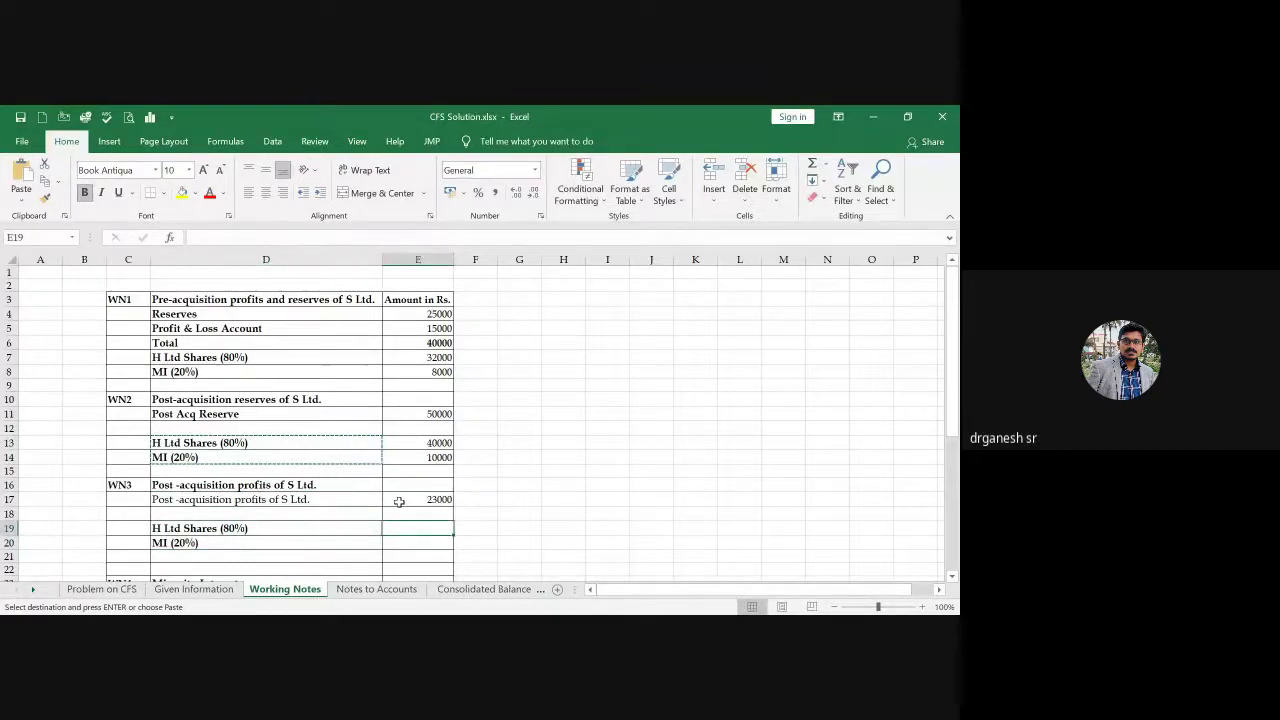
text(=)
key(Up)
key(Up)
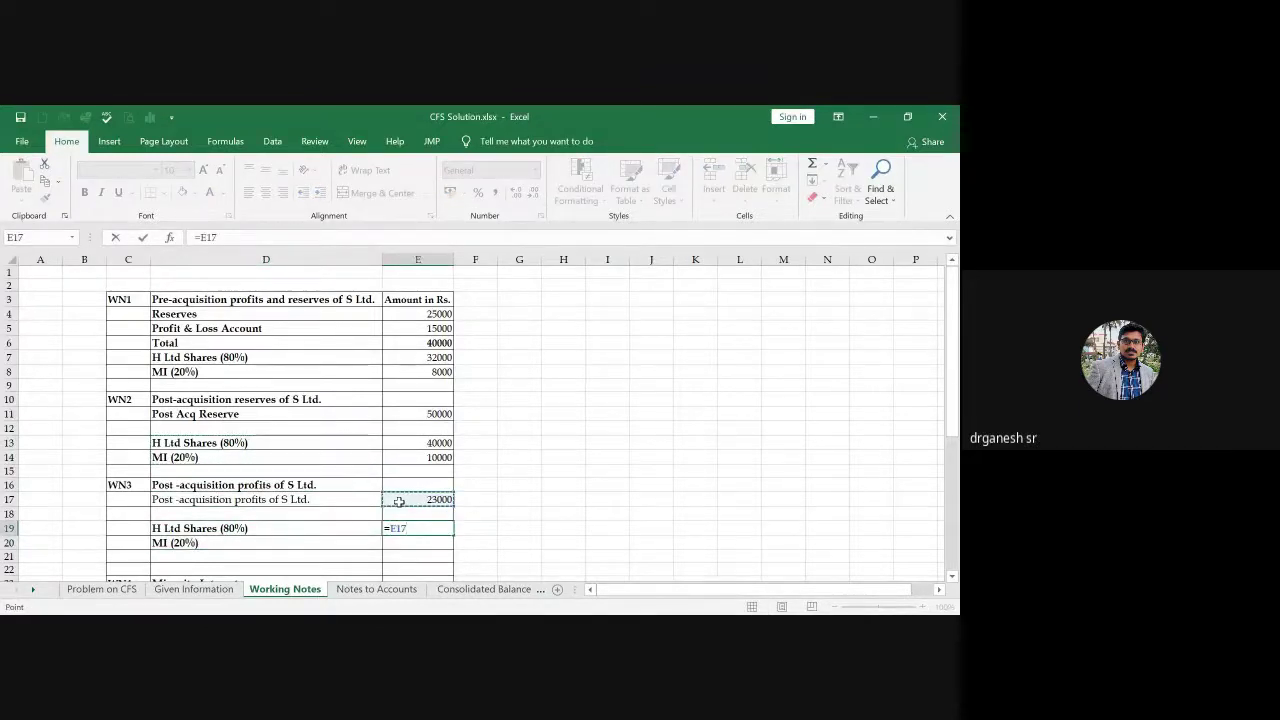
text(*80)
key(BackSpace)
key(BackSpace)
text(80)
key(Return)
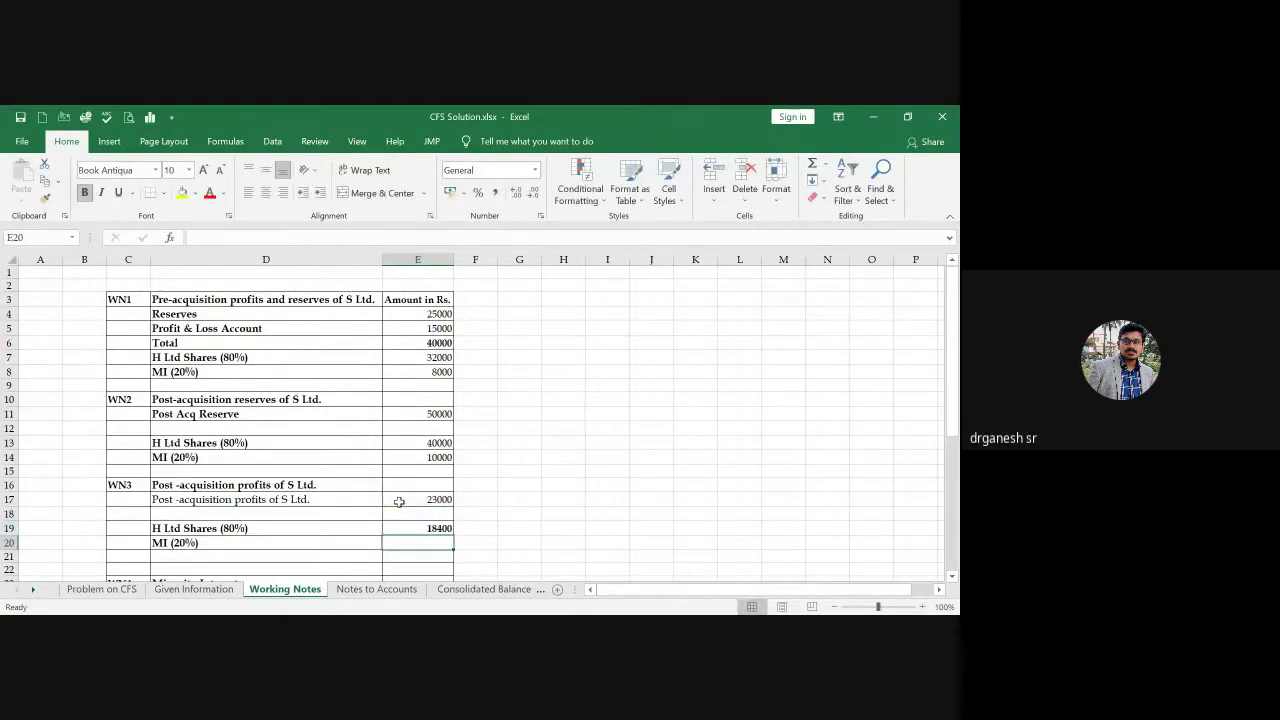
Step: Calculate the 20% minority interest in the post-acquisition profit in E20 with the formula =E17*20%
text(=)
click(399, 501)
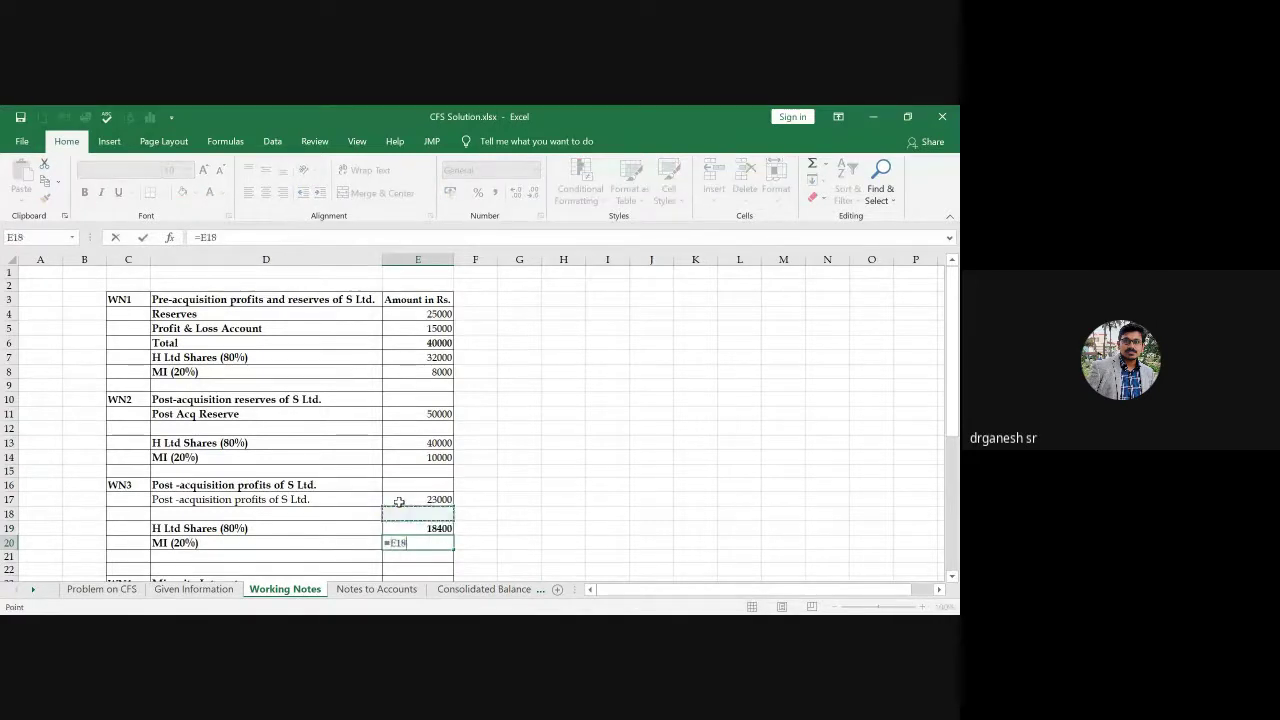
text(*20%)
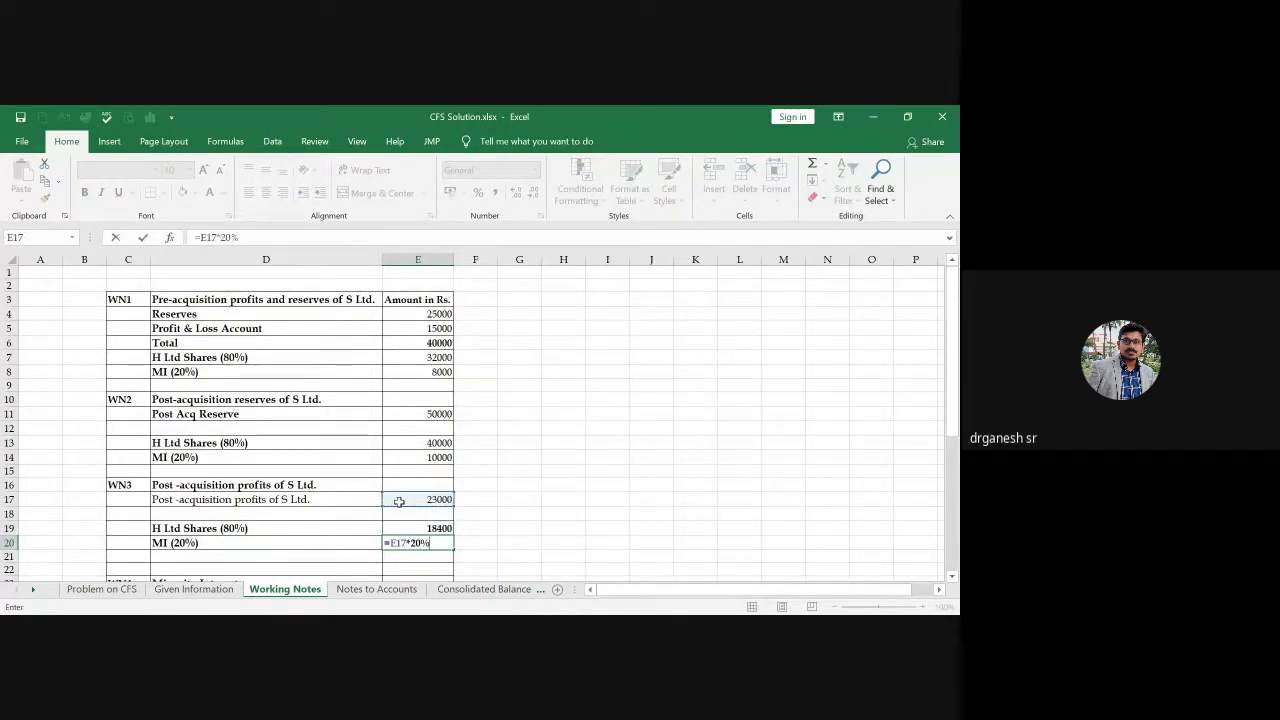
key(Return)
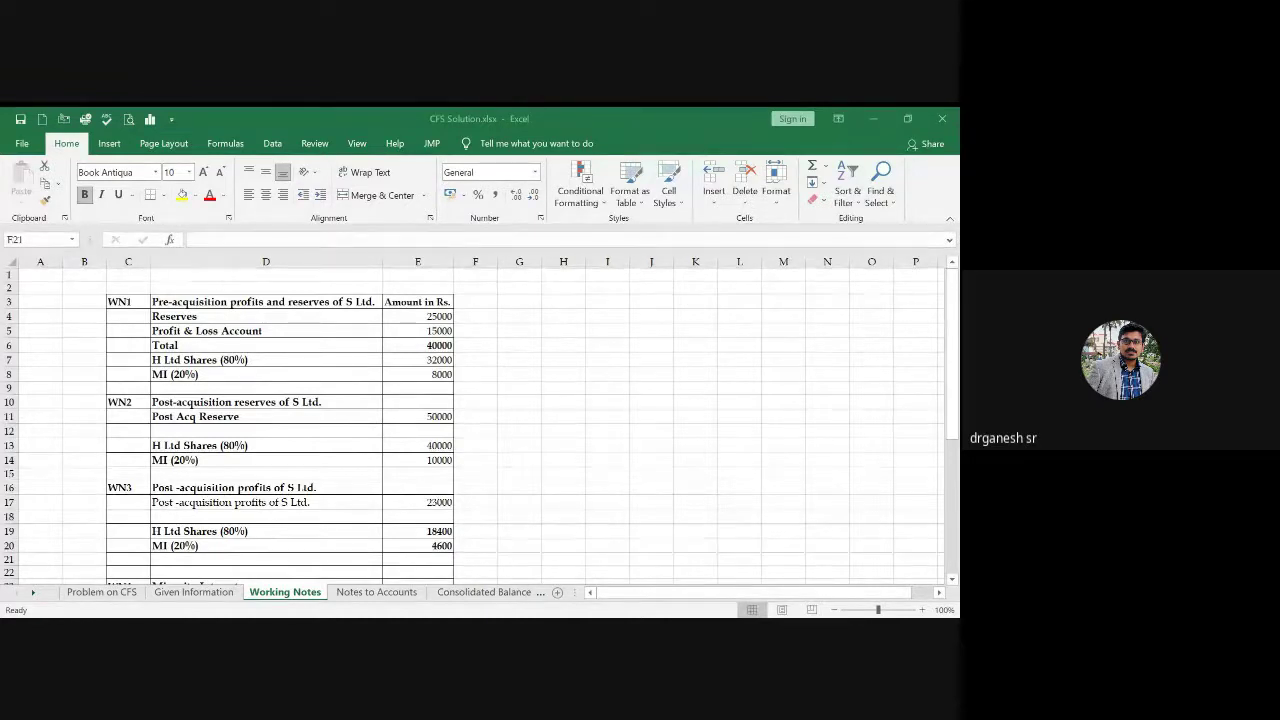
Step: Enter the label "Paid Up Value of Minority Holders" in D24 under the WN4 Minority Interest heading
key(Left)
key(Down)
key(Down)
key(Down)
key(Down)
key(Down)
key(Down)
key(Down)
key(Down)
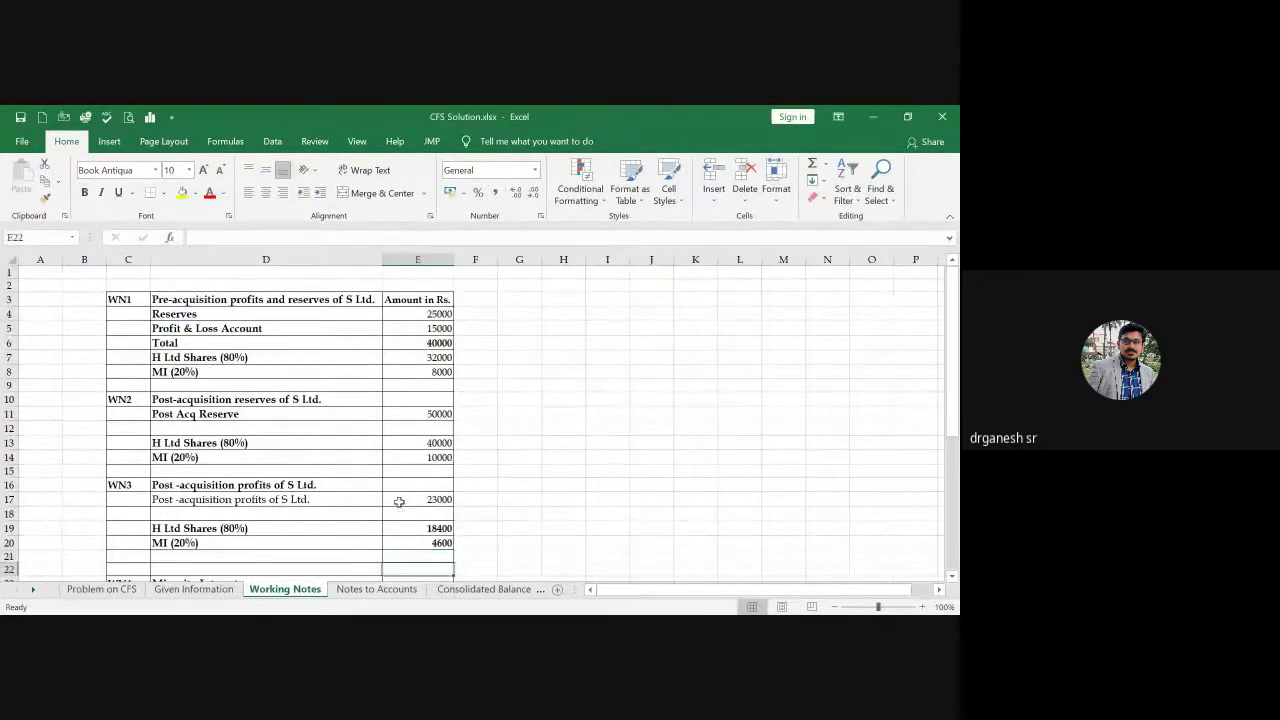
scroll(398, 501, down, 1)
key(Up)
key(Up)
key(Up)
key(Up)
key(Left)
key(Up)
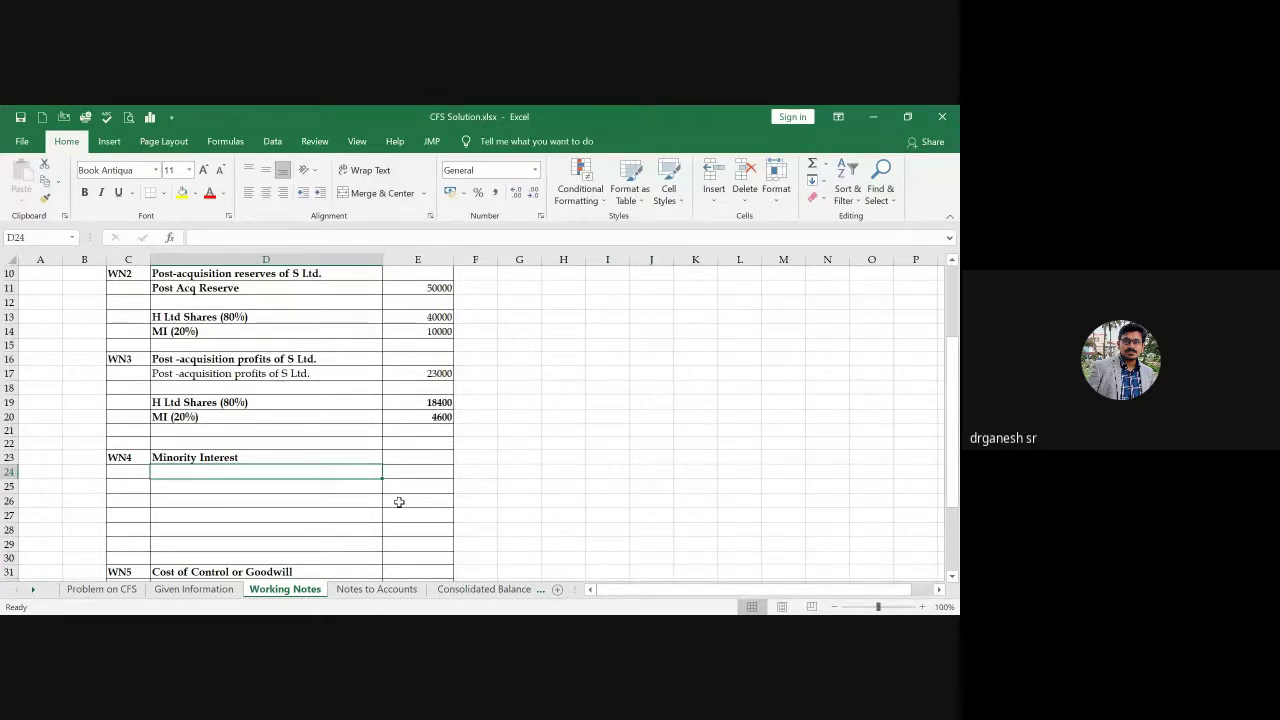
text(Paid Up)
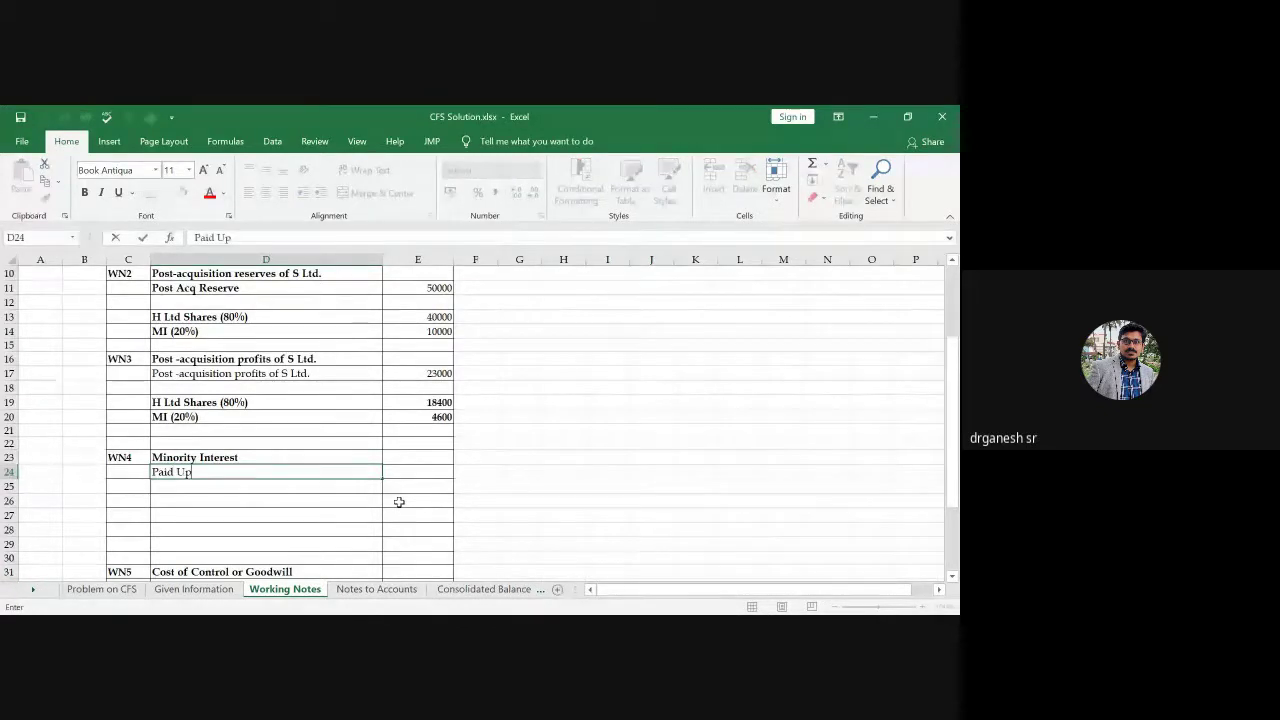
text( Value of M)
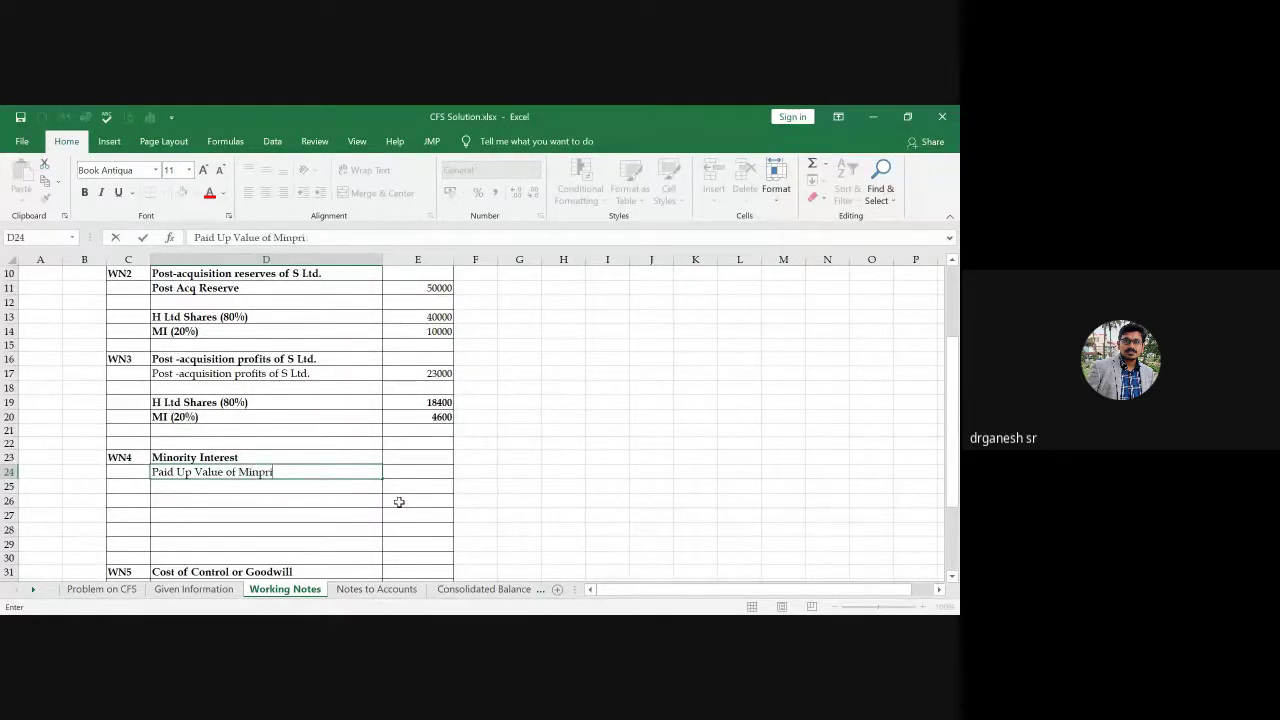
text(inpr)
key(BackSpace)
key(BackSpace)
text(ority Hold)
key(Return)
Step: Review the WN3 post-acquisition profit rows above the Minority Interest note
key(Up)
key(Up)
key(Up)
key(Up)
key(Up)
key(Up)
key(Up)
key(Up)
key(Up)
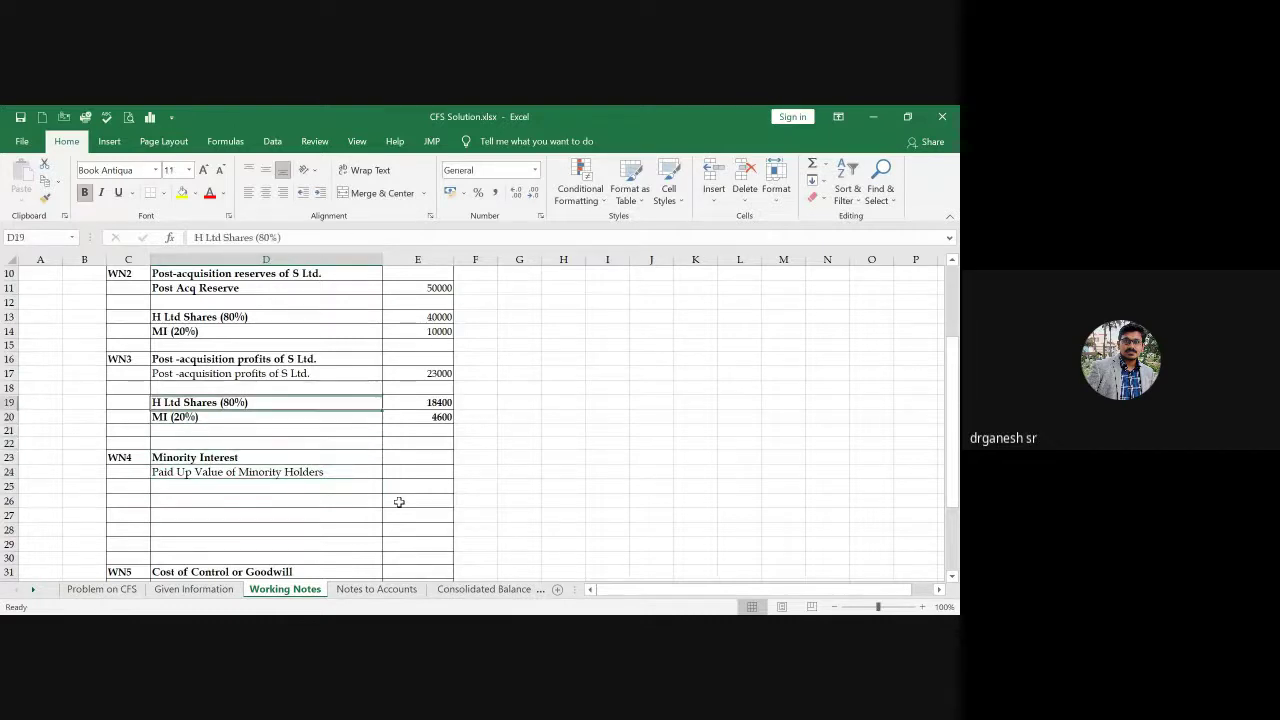
key(Down)
key(Down)
key(Down)
key(Down)
key(Down)
key(Down)
key(Down)
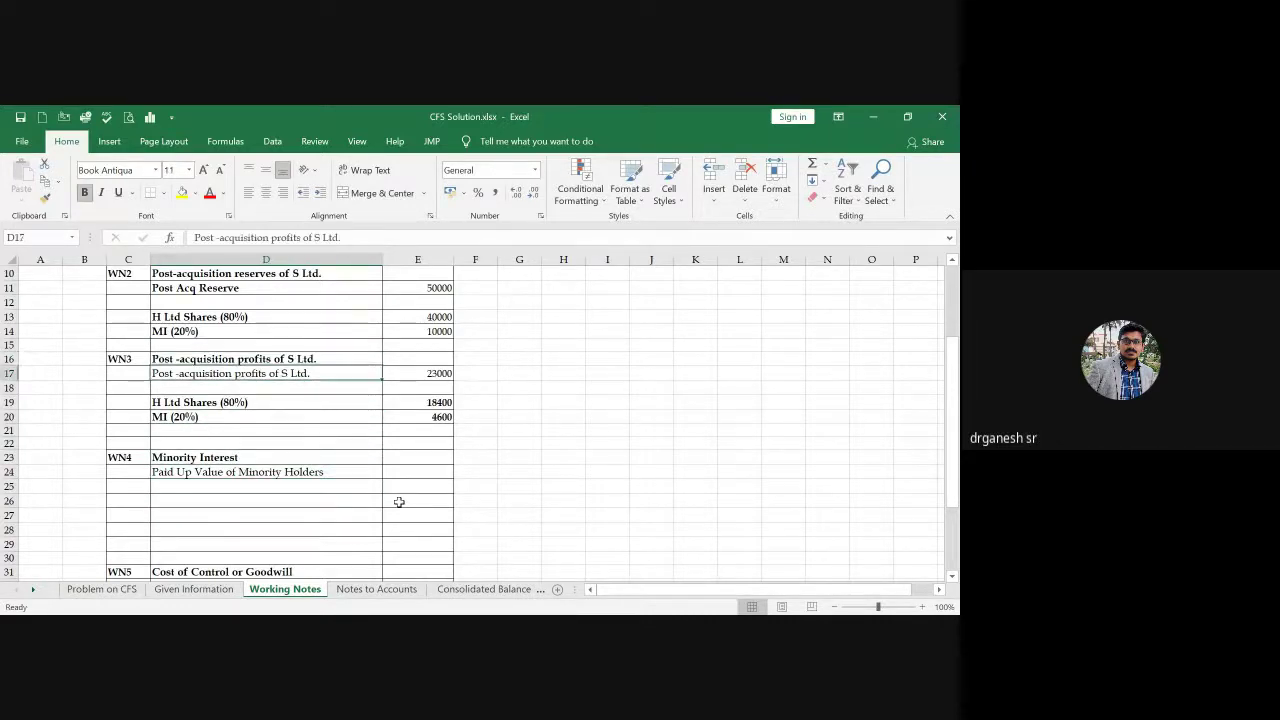
key(Down)
key(Down)
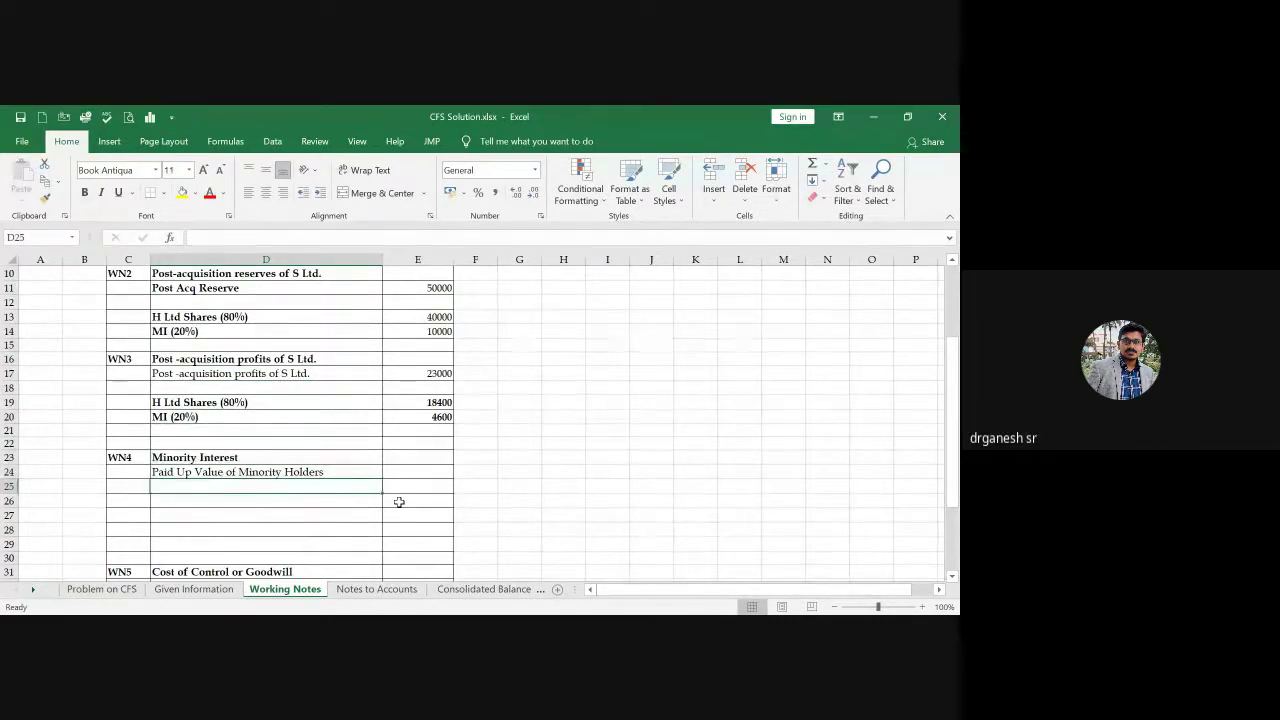
Step: Enter the labels "Pre acq Res and Profit", "Post Acq Resr" and "Post Acq Profit" in D25:D27 under WN4
text(Pre acq )
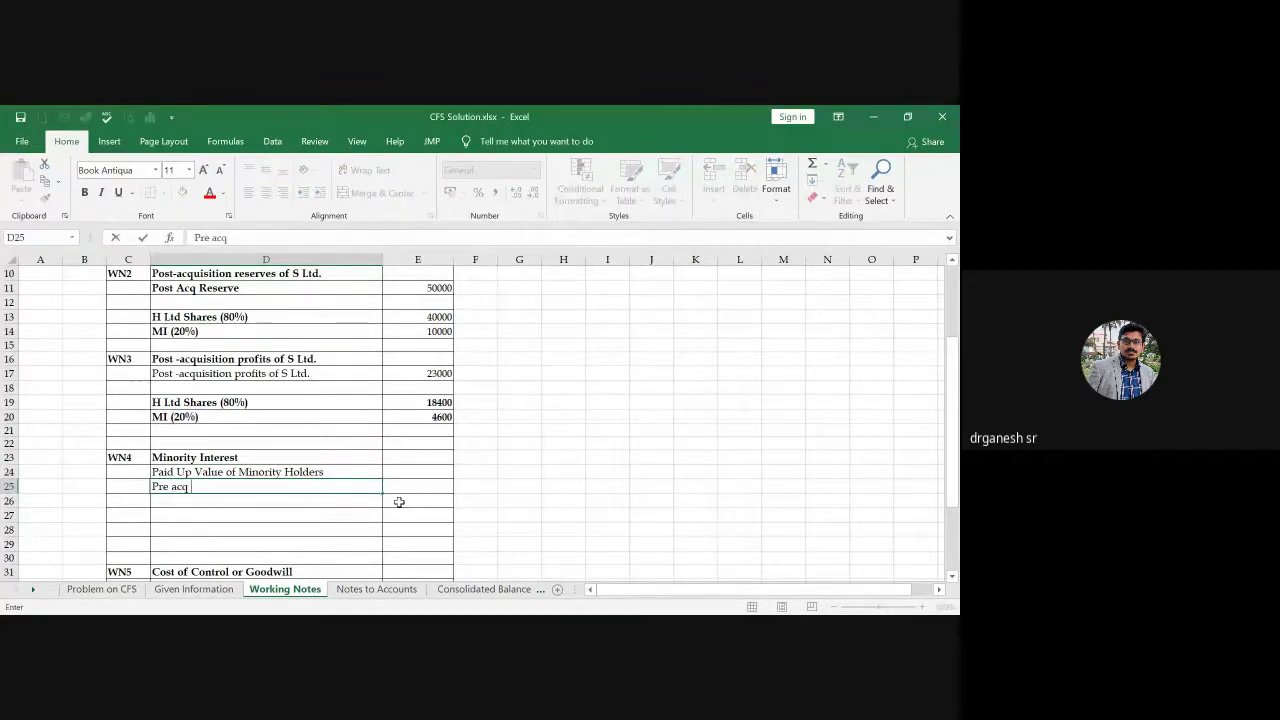
text(Res and Prof)
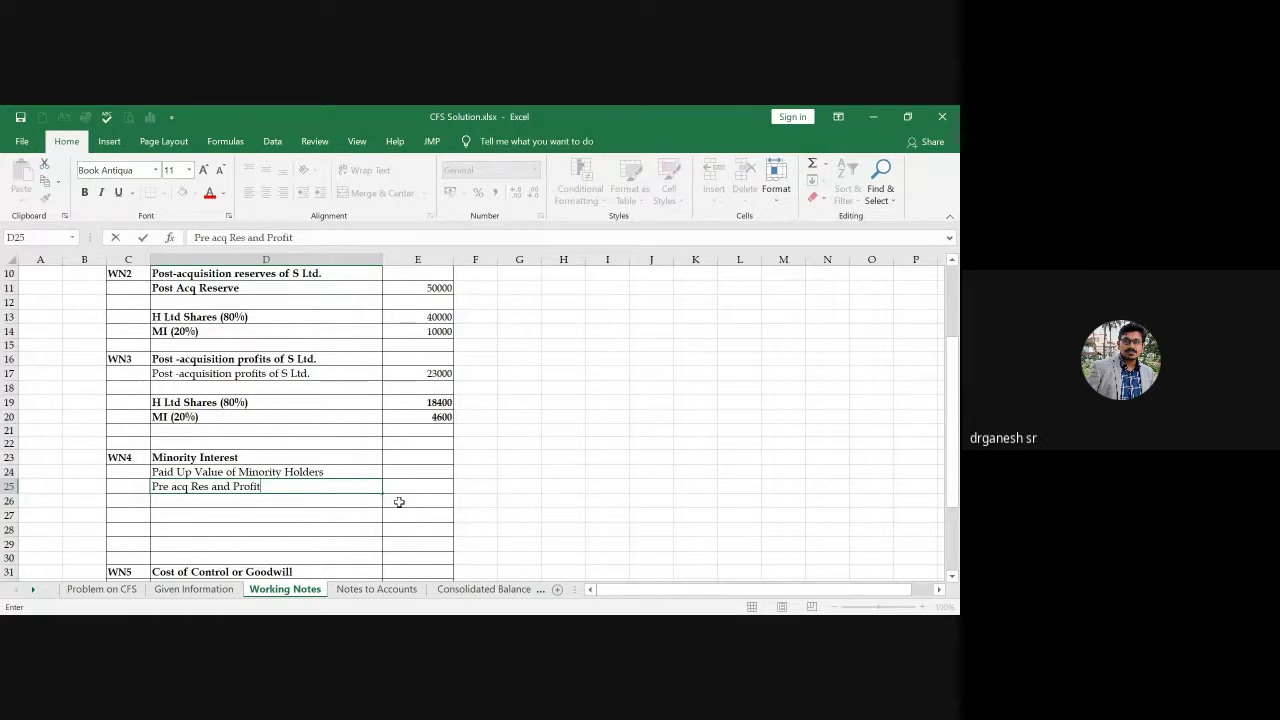
text(it)
key(Return)
text(Post Acq R)
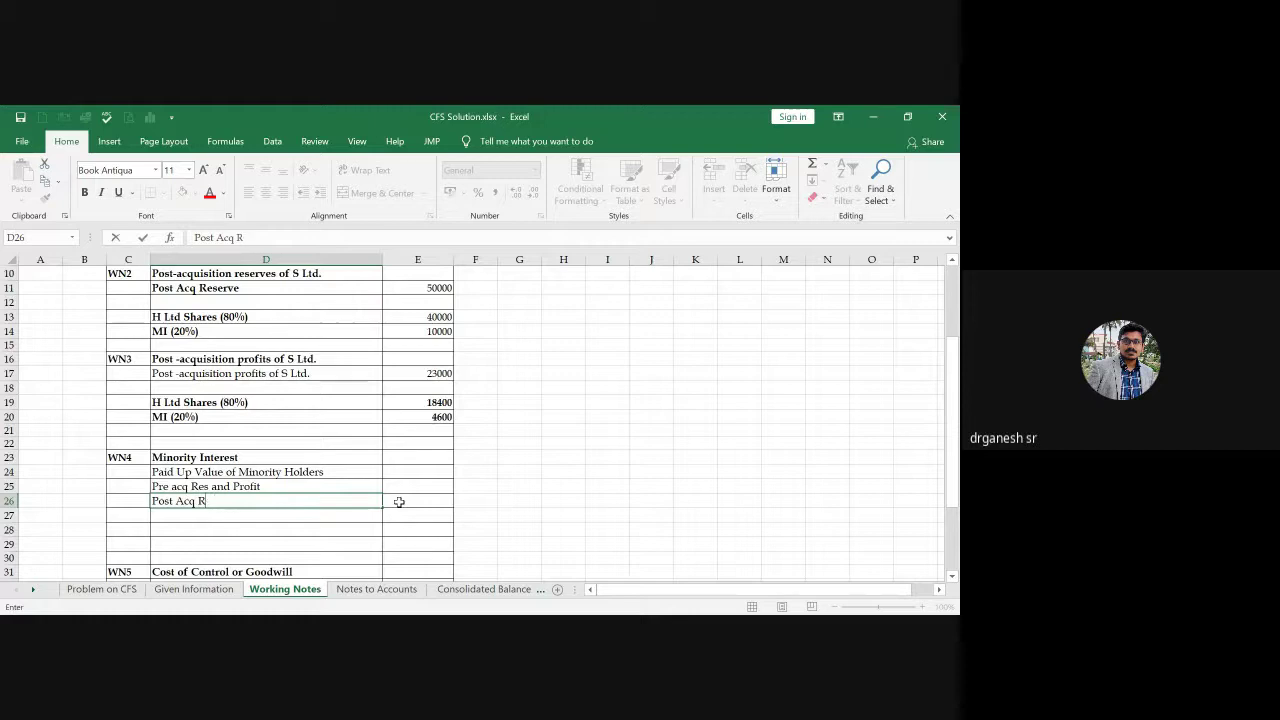
text(sresr)
key(Return)
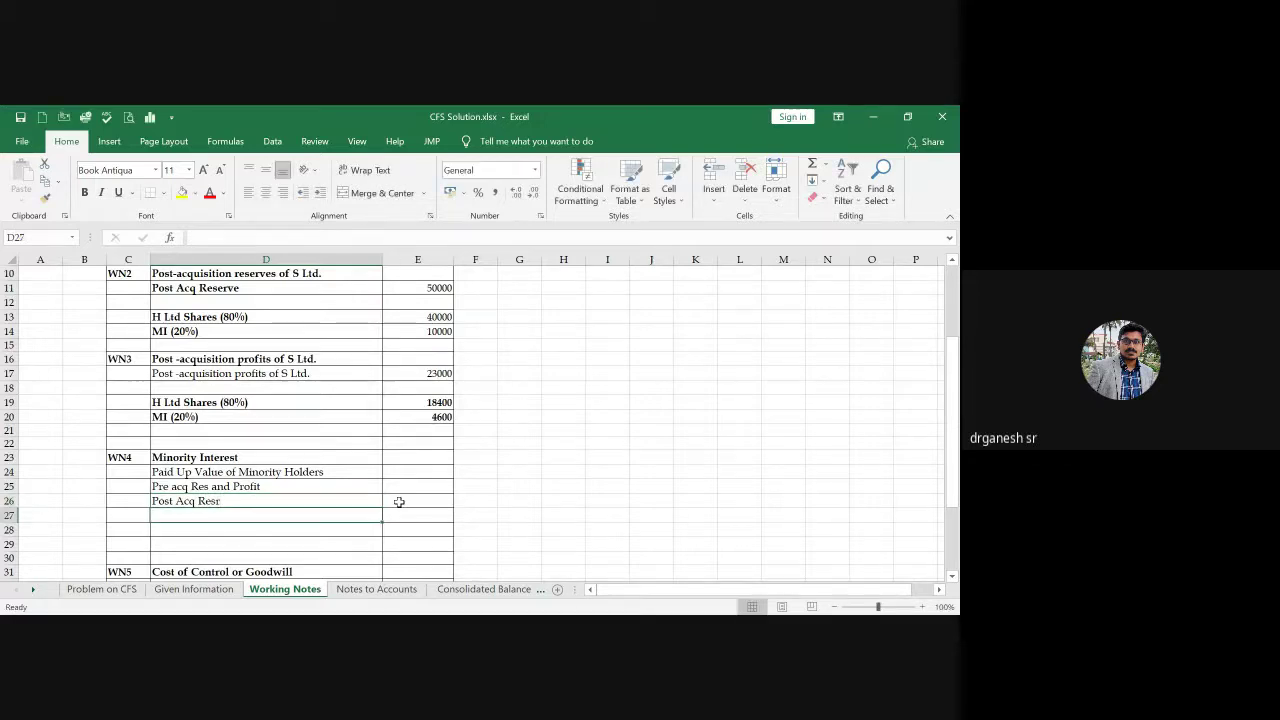
text(Post Acq )
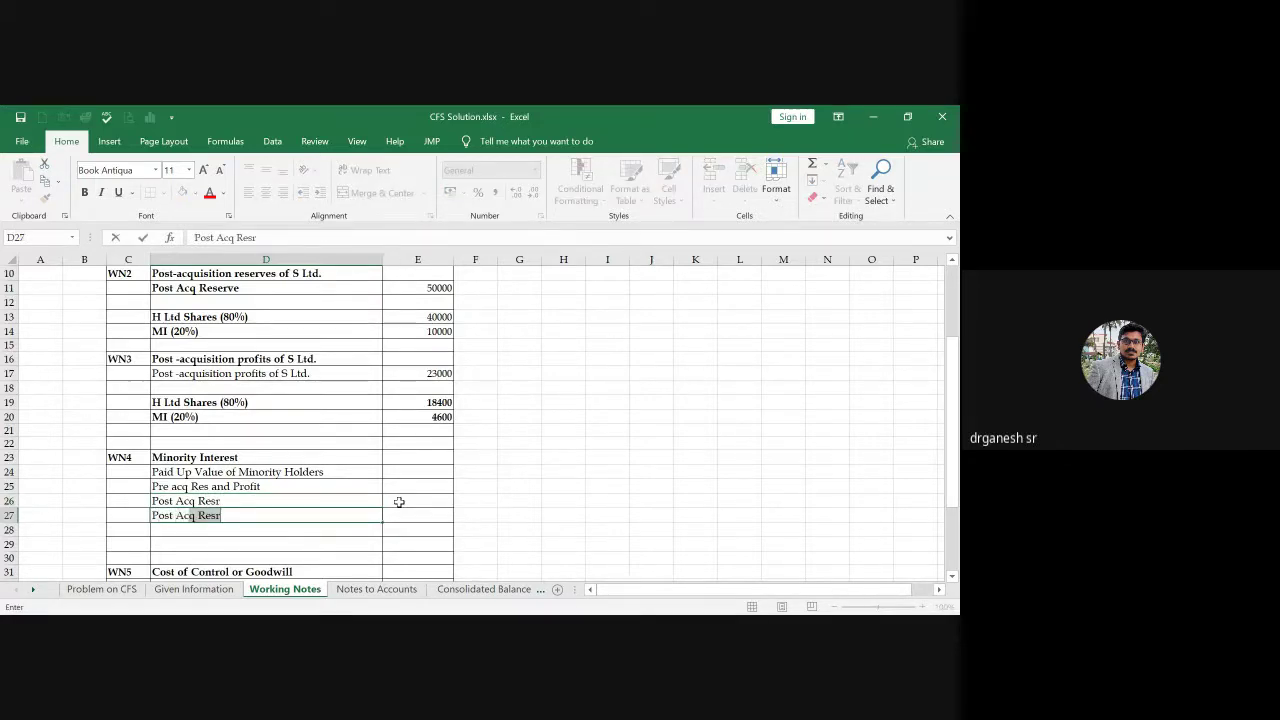
text(Profit)
key(Return)
Step: Link the Post Acq Profit amount in E27 to the WN3 minority interest share in E20
key(Right)
key(Up)
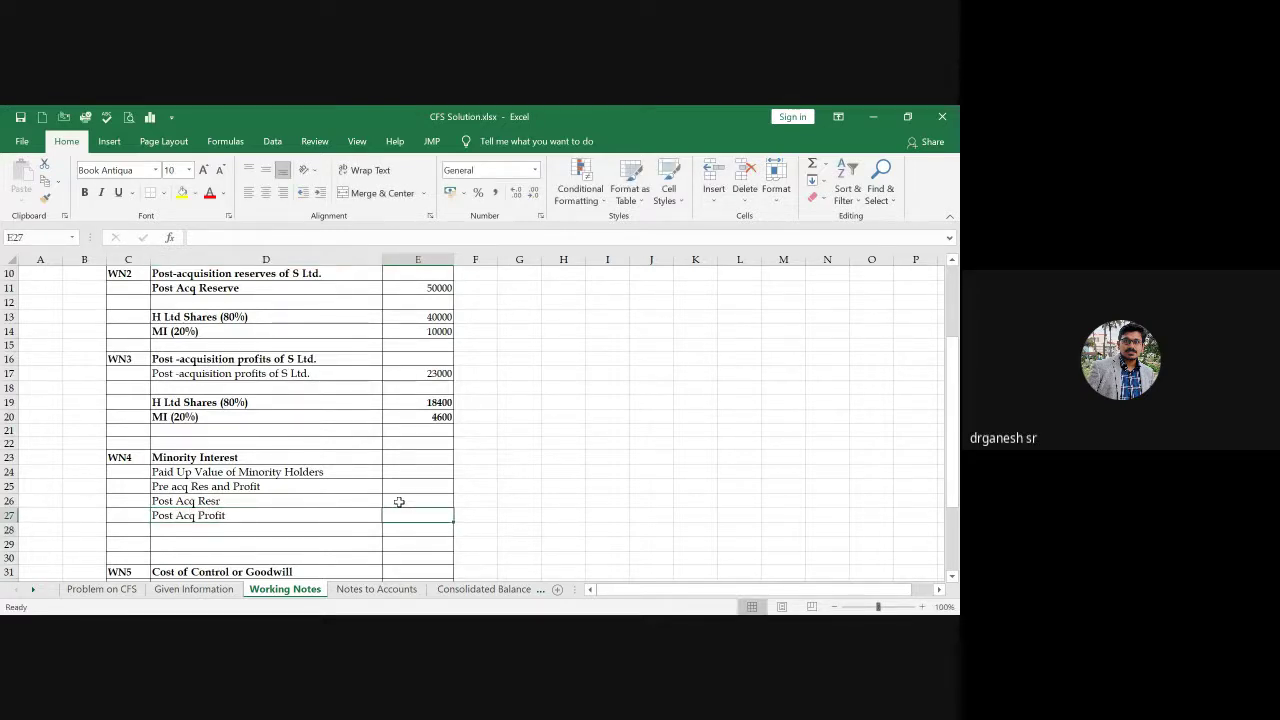
text(=)
key(Up)
key(Up)
key(Up)
key(Up)
key(Up)
key(Up)
key(Up)
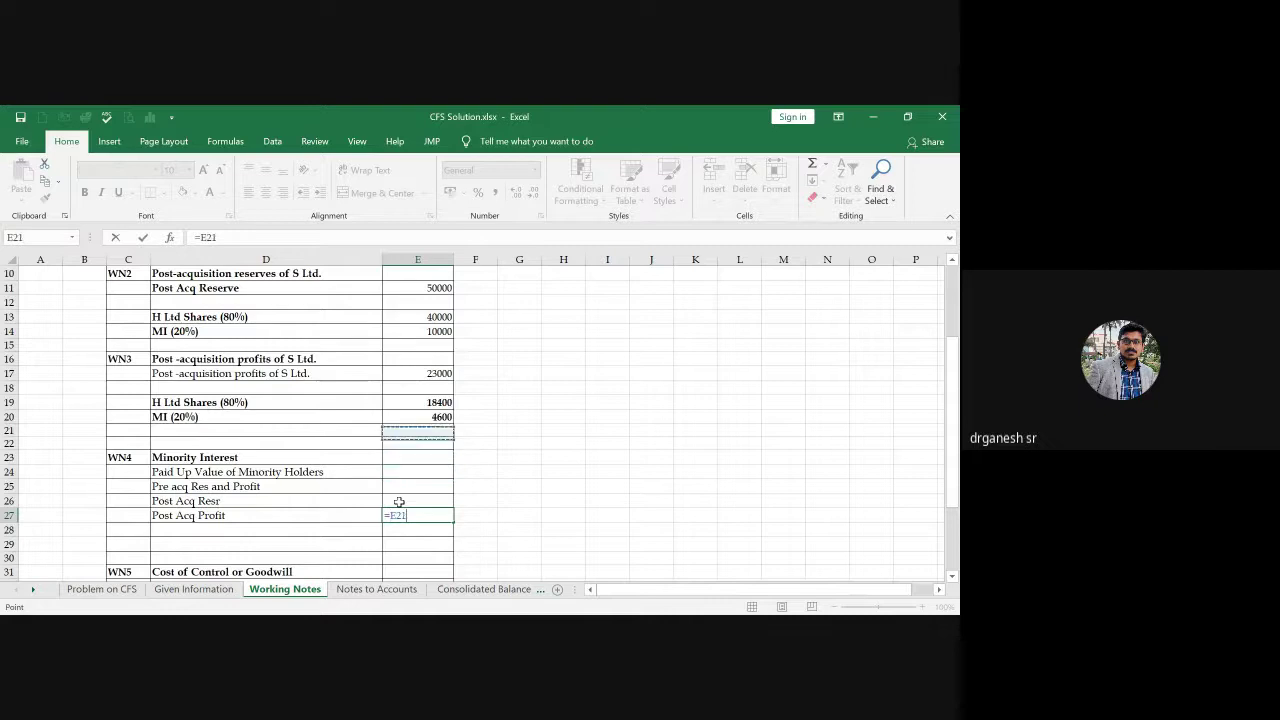
key(Return)
Step: Link the Post Acq Resr amount in E26 to the WN2 minority interest share in E14
click(399, 501)
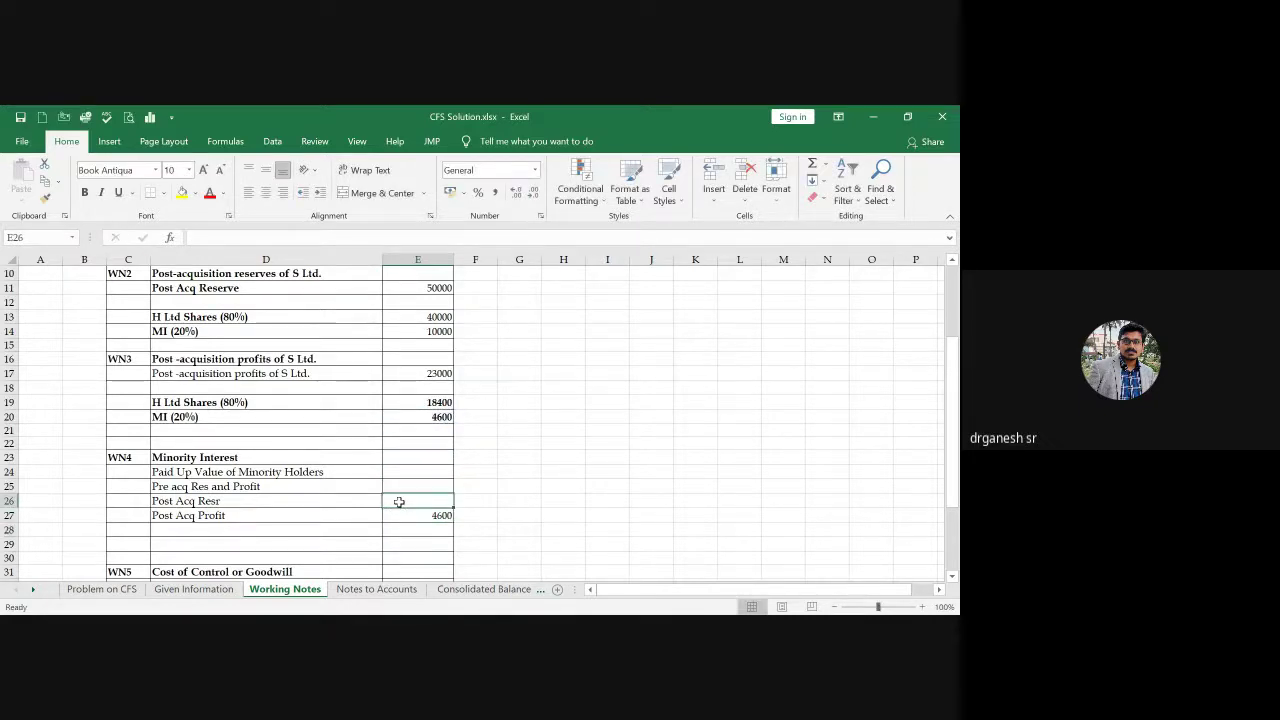
text(=)
key(Up)
key(Up)
key(Up)
key(Up)
key(Up)
key(Up)
key(Up)
key(Up)
key(Up)
key(Up)
key(Up)
key(Up)
key(Return)
Step: Link the Pre acq Res and Profit amount in E25 to the WN1 minority interest share with =E8
key(Up)
key(Up)
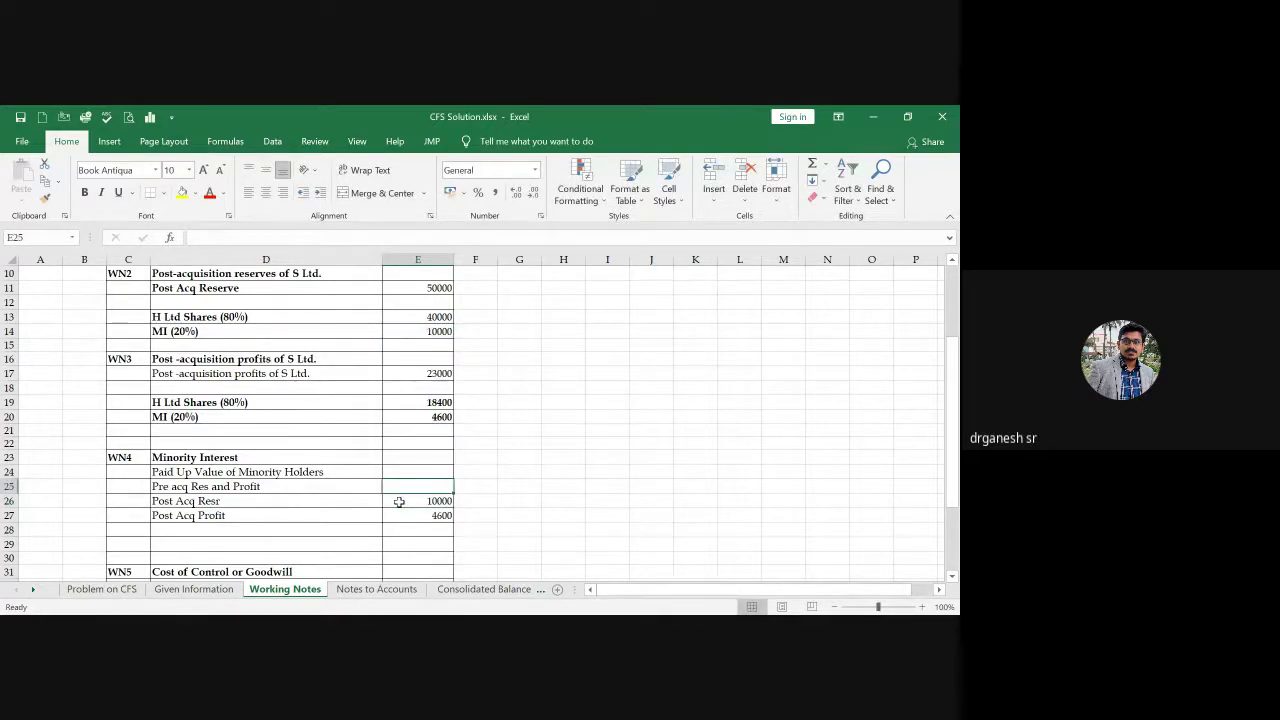
text(=)
key(Up)
key(Up)
key(Up)
key(Up)
key(Up)
key(Up)
key(Up)
key(Up)
key(Up)
key(Up)
key(Up)
key(Up)
key(Up)
key(Up)
key(Up)
key(Up)
key(Up)
key(Up)
key(Up)
key(Up)
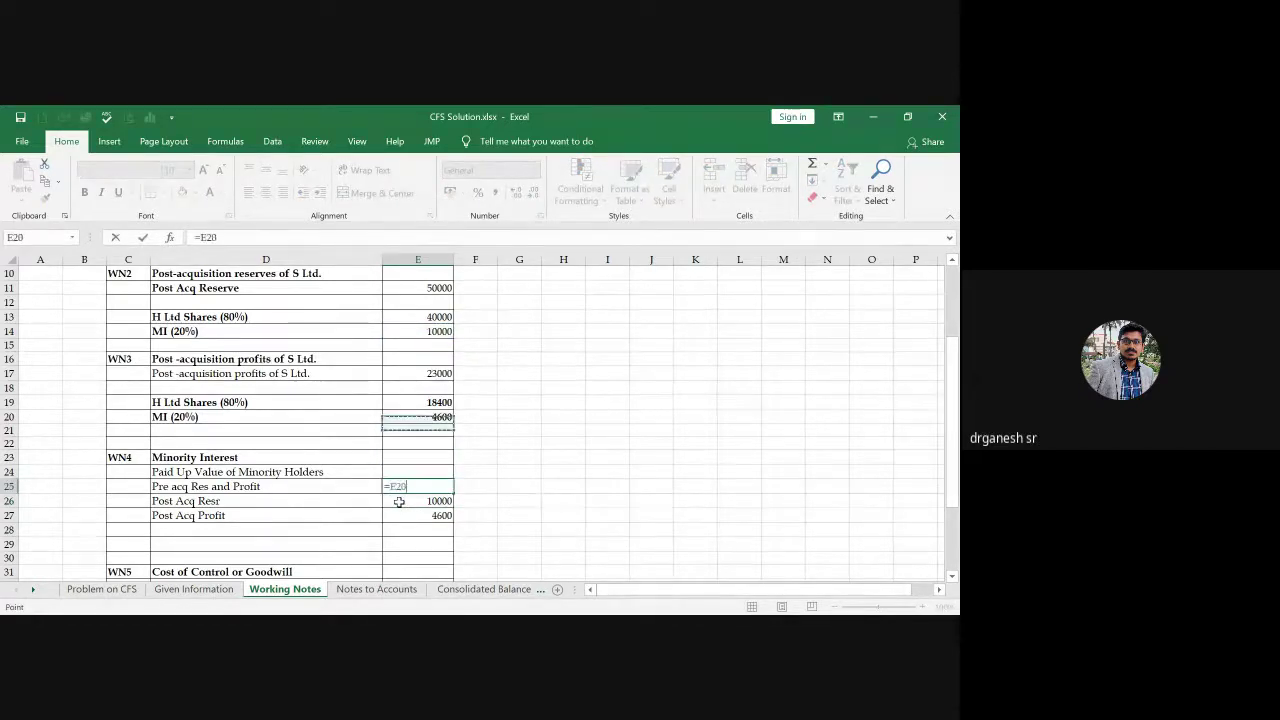
key(Down)
key(Down)
key(Down)
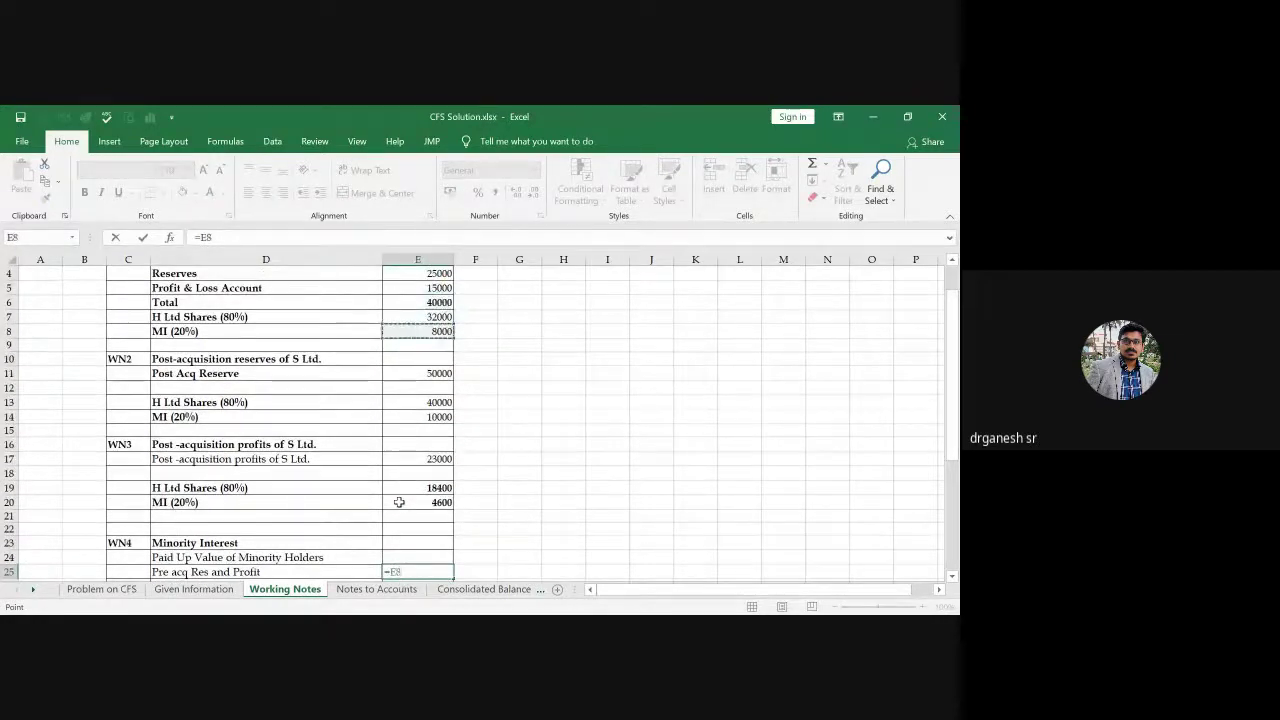
key(Return)
Step: Check S Ltd.'s share capital on the Problem on CFS sheet and enter 20000 as the minority holders' paid-up value in E24 of Working Notes
key(Up)
key(Up)
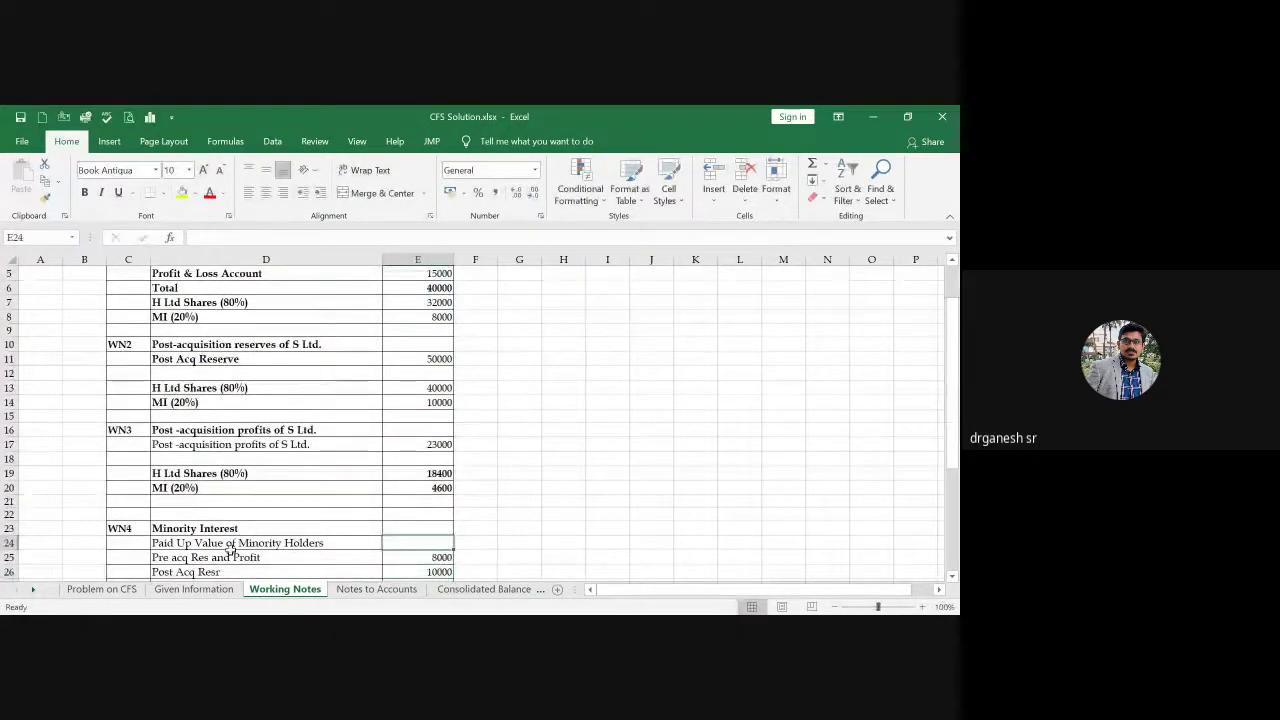
click(105, 589)
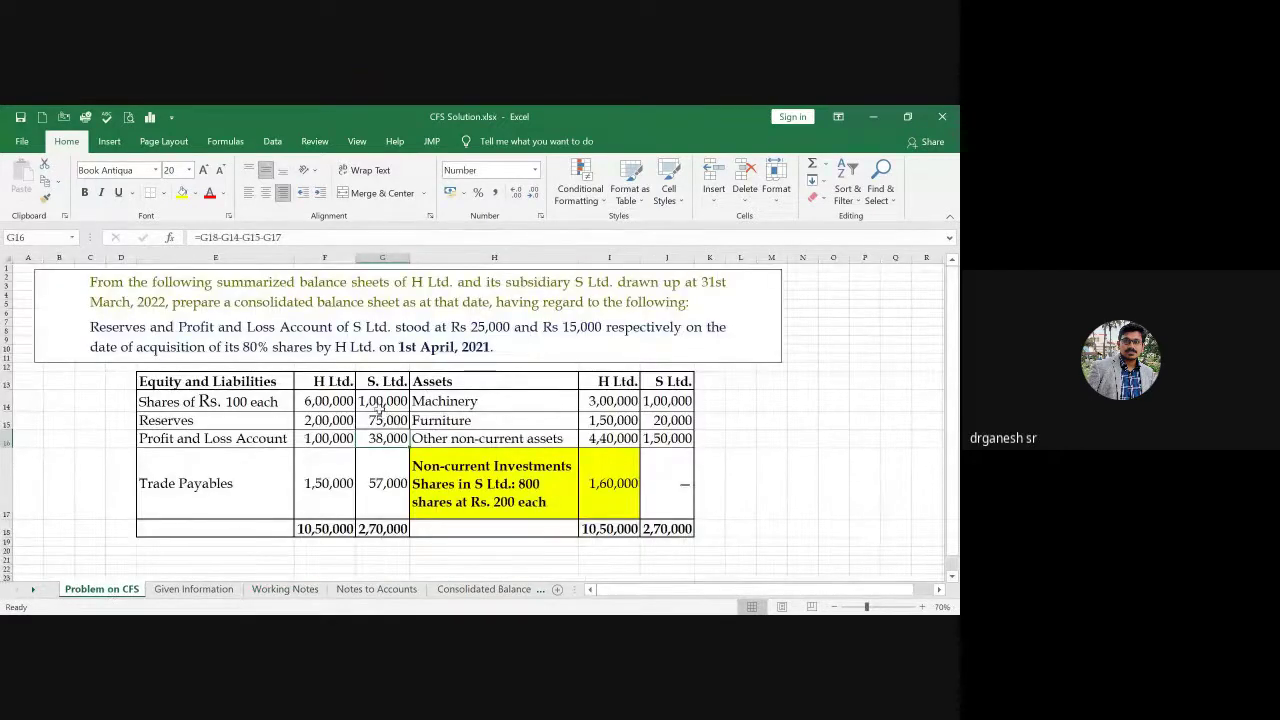
click(382, 401)
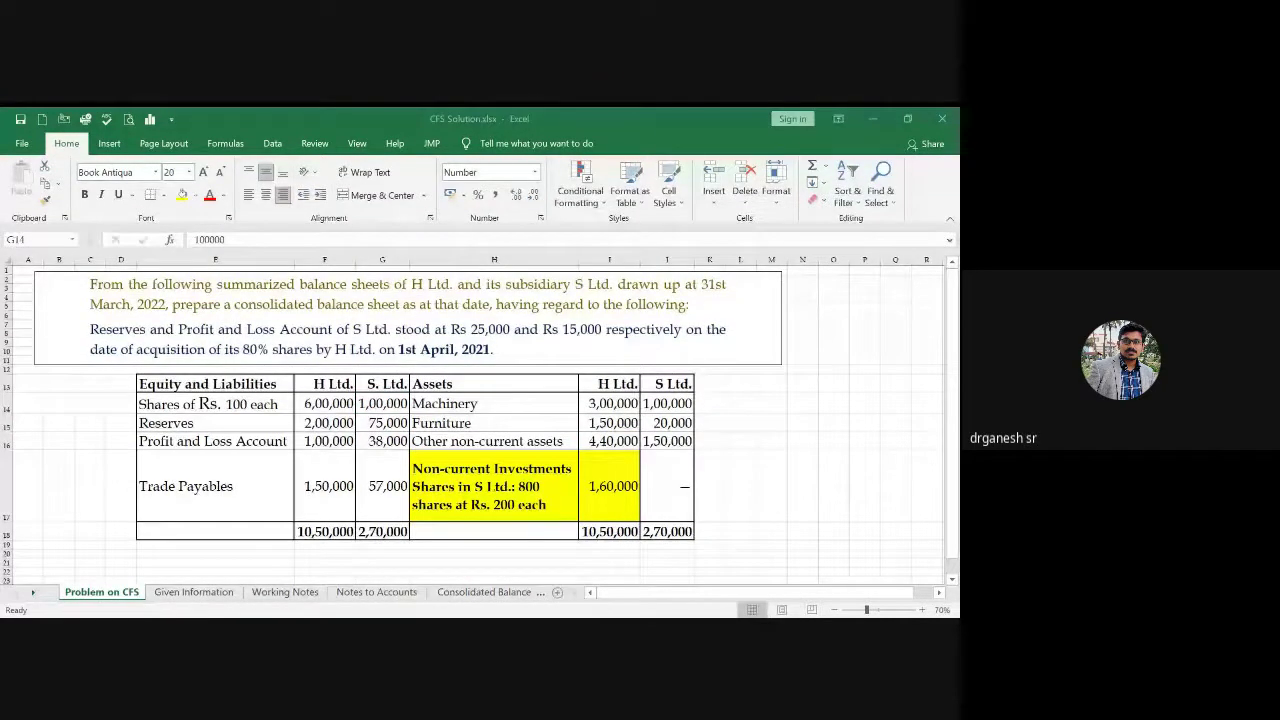
key(alt+Tab)
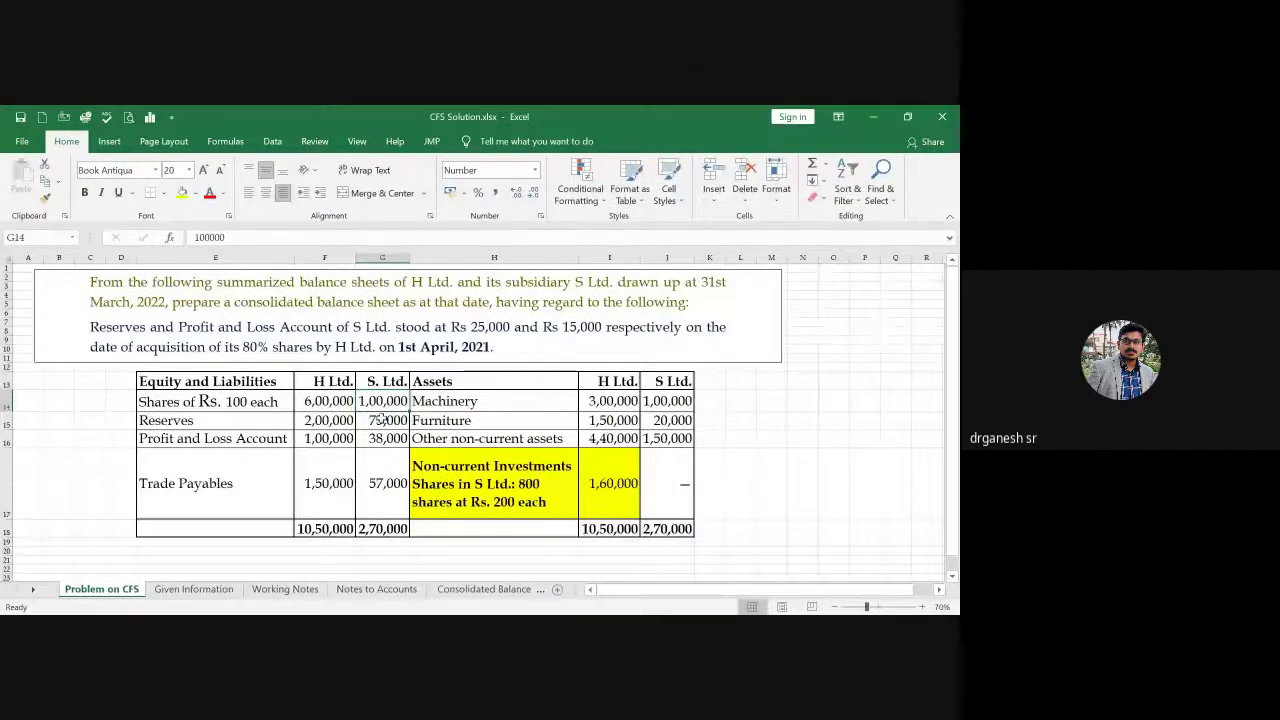
key(alt+Tab)
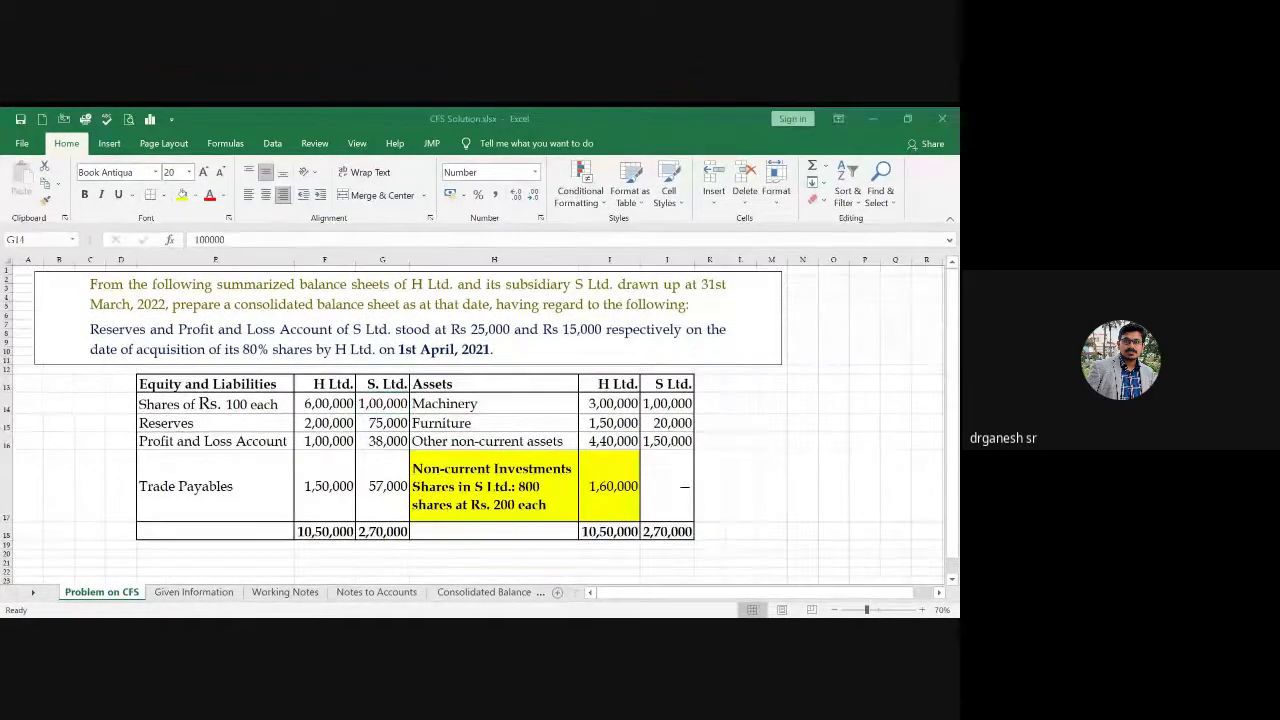
key(alt+Tab)
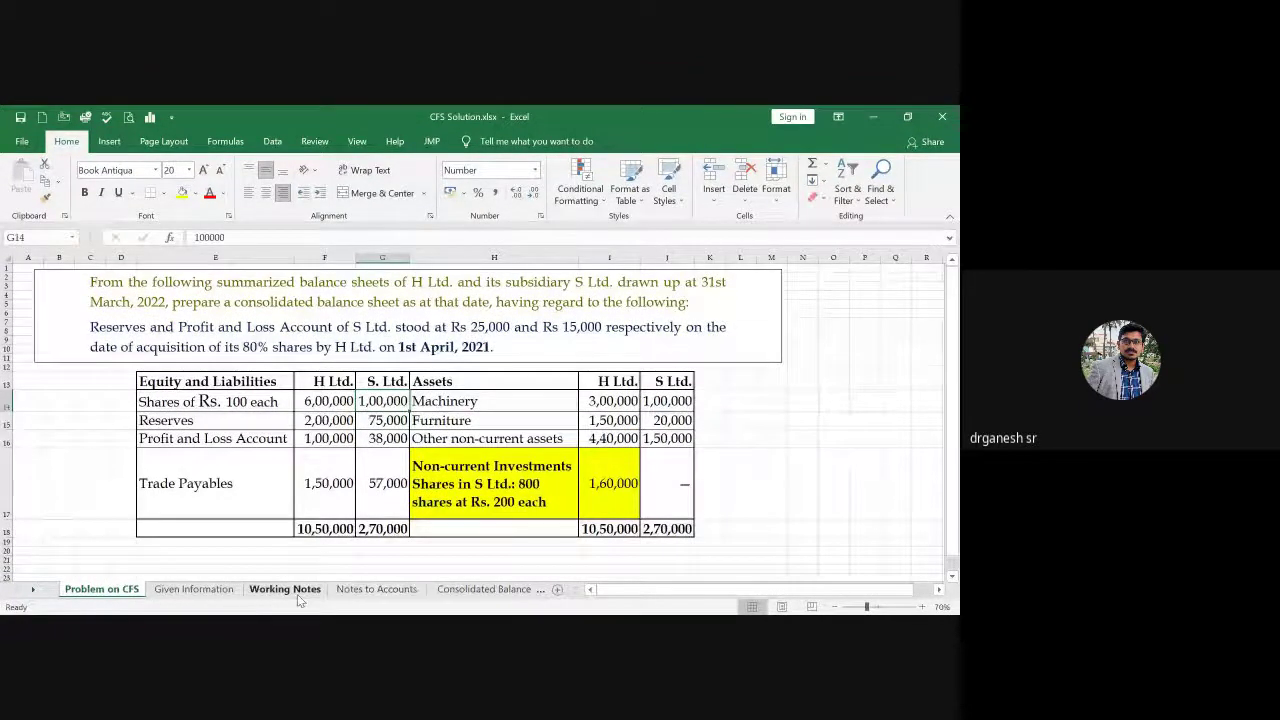
click(297, 590)
click(451, 543)
text(20000)
key(ctrl+Return)
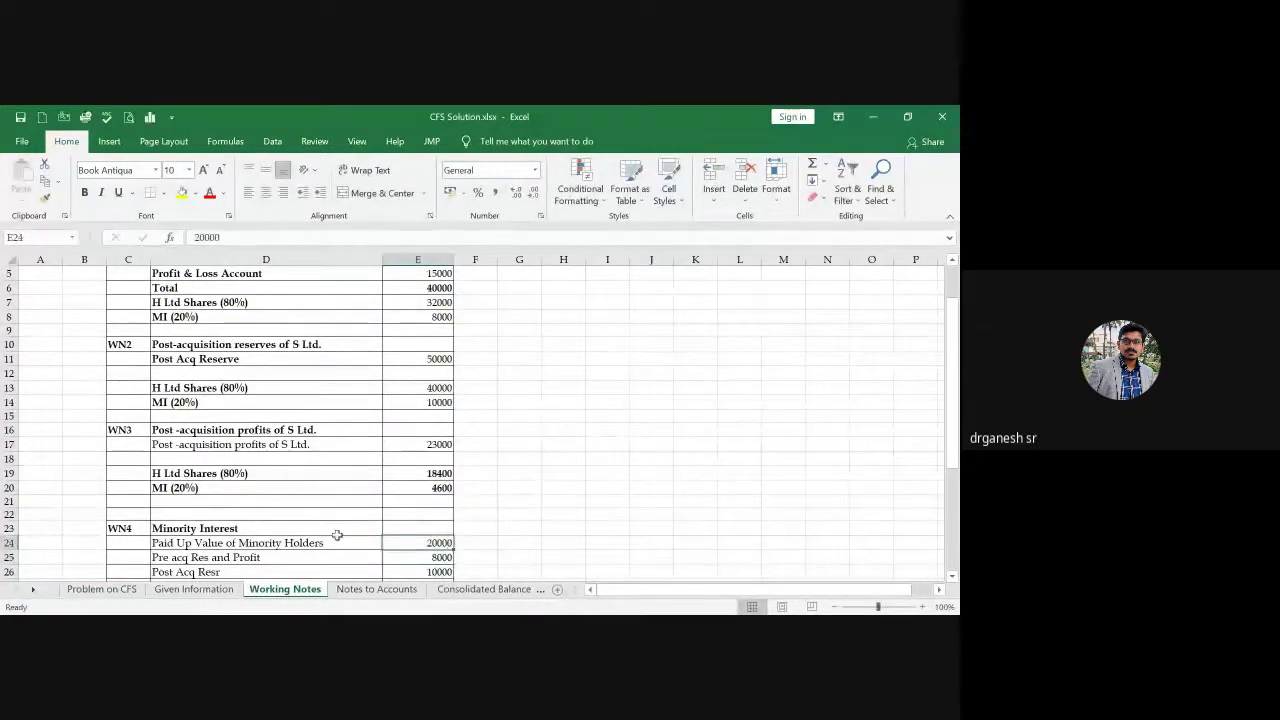
Step: Append "- 100000*20%" to the Paid Up Value of Minority Holders label in D24 and autofit column D
double_click(341, 542)
text(- 100000*20)
key(Return)
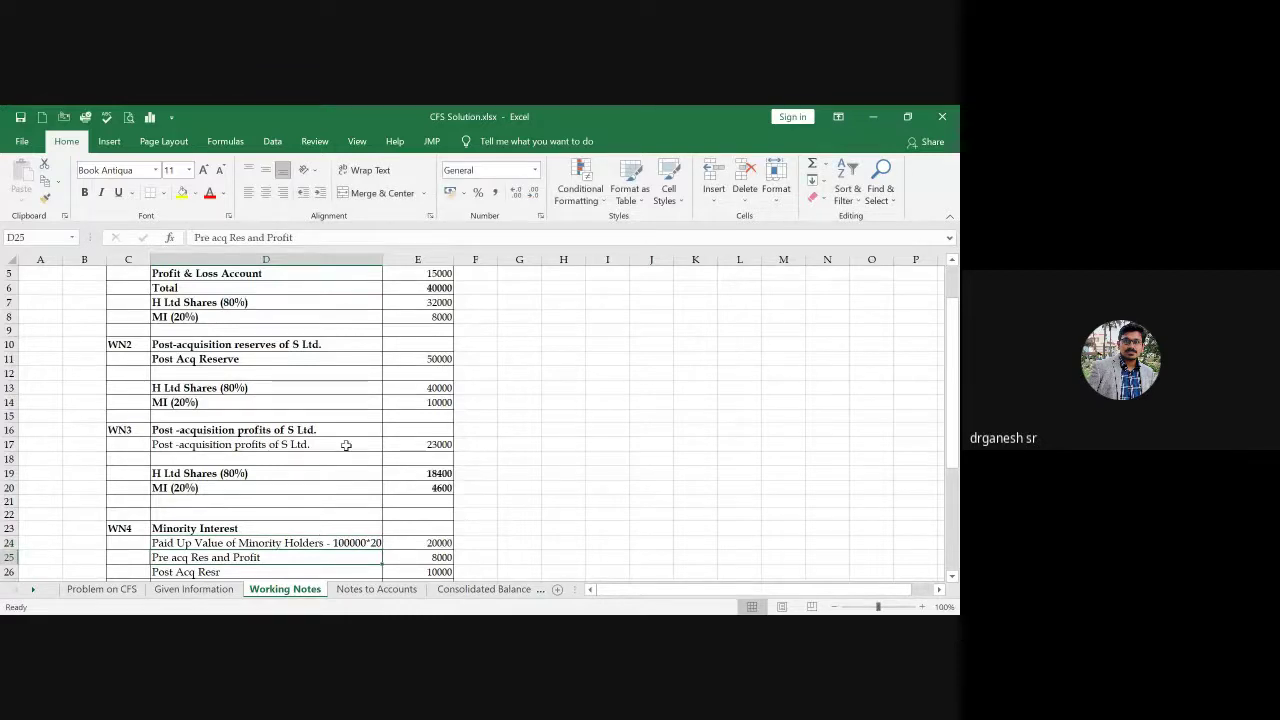
double_click(382, 259)
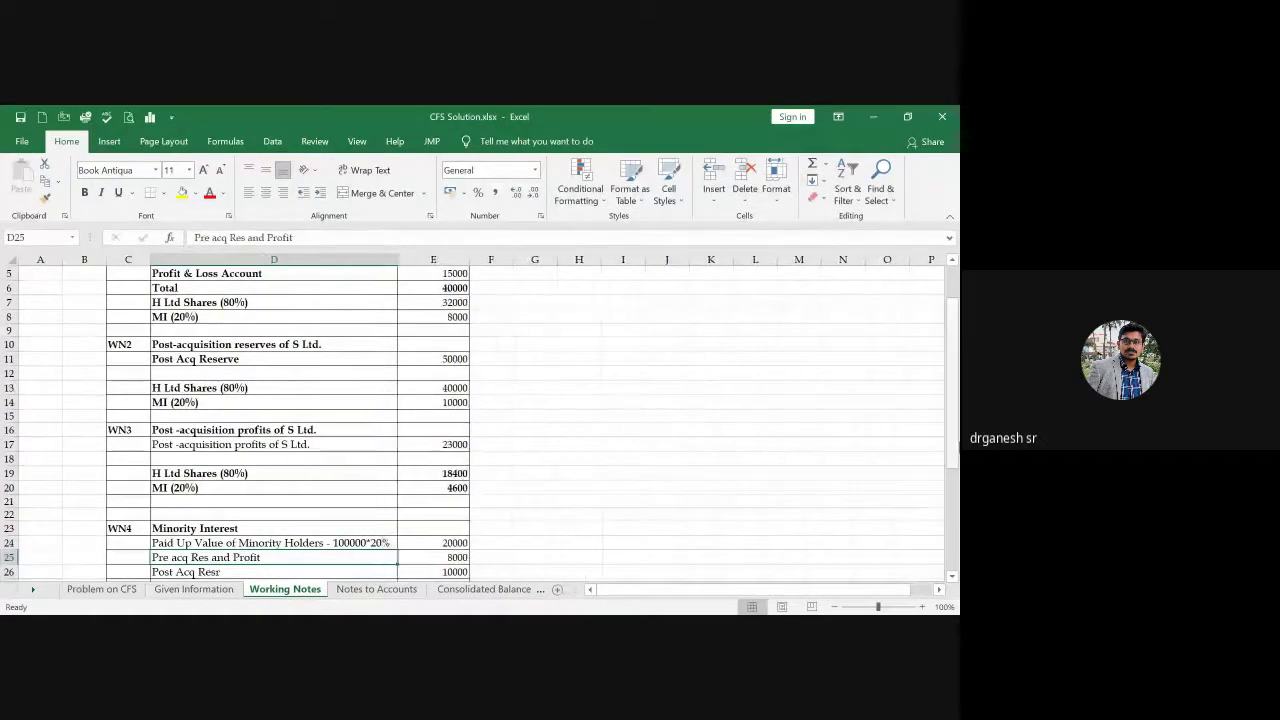
Step: Enter the label "Total" in D28 below the WN4 minority interest items
drag(953, 430, 955, 484)
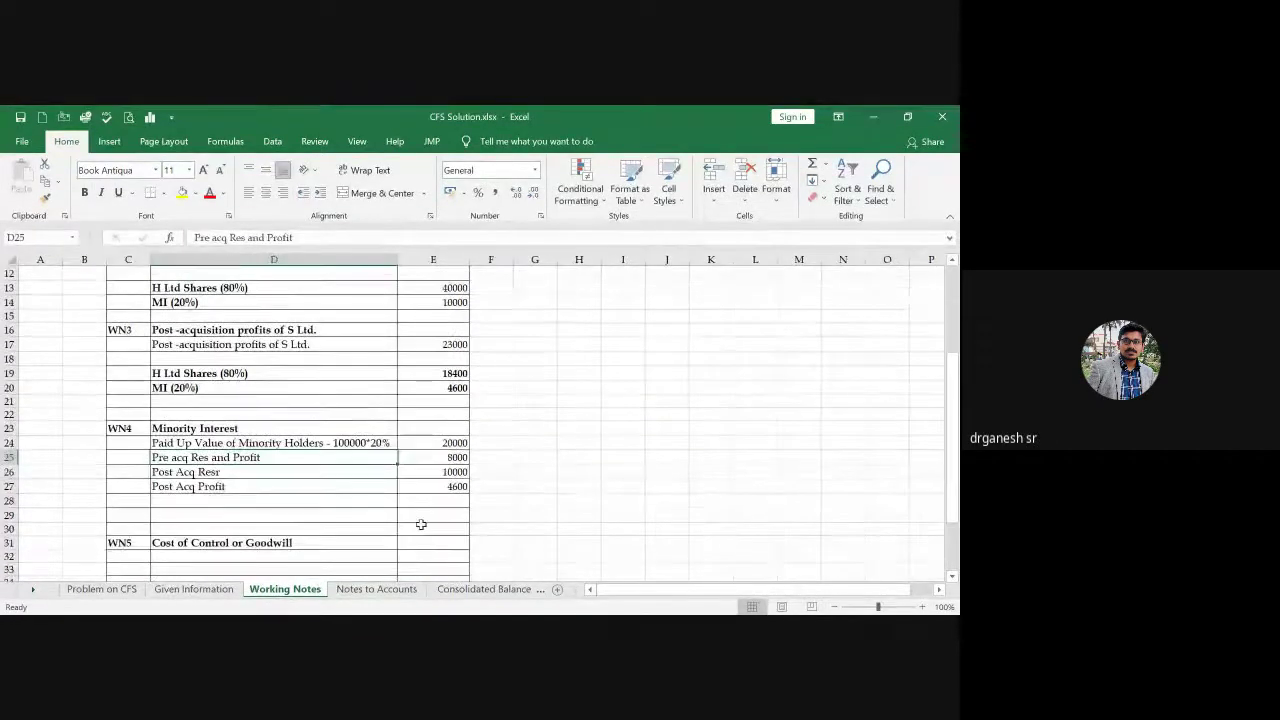
click(319, 503)
text(Ttoalk)
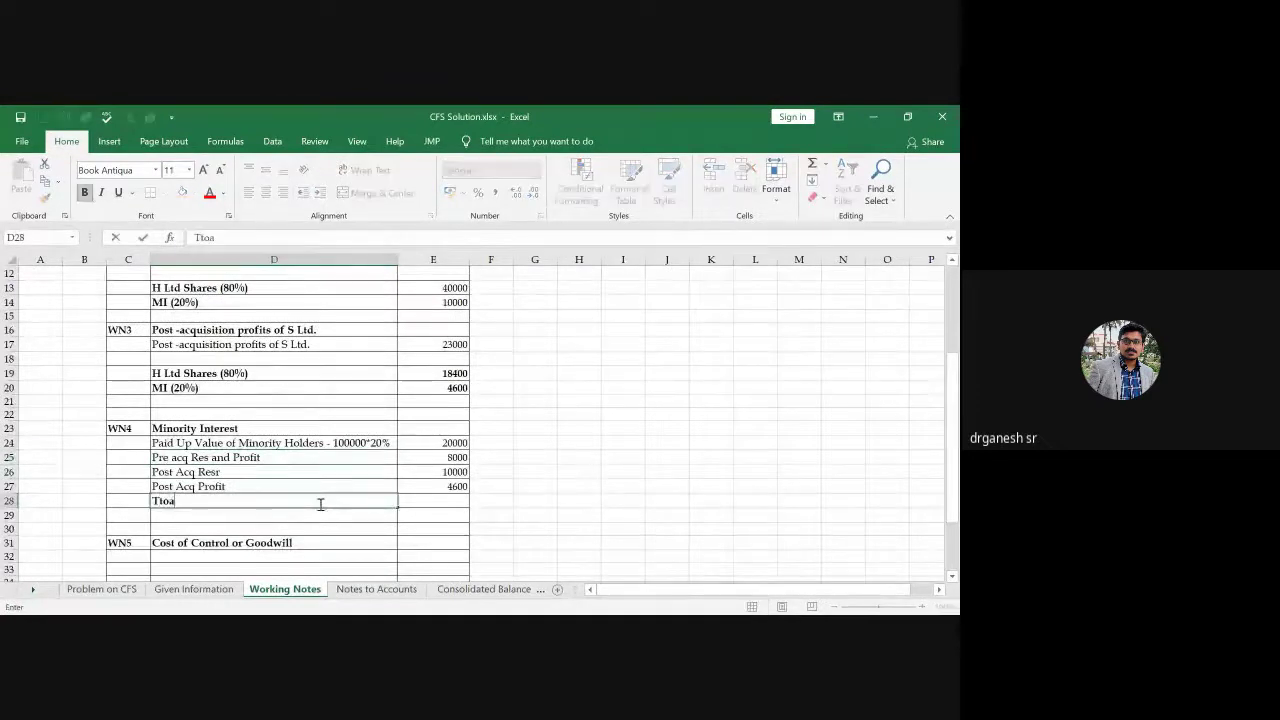
key(BackSpace)
key(BackSpace)
key(BackSpace)
text(ota)
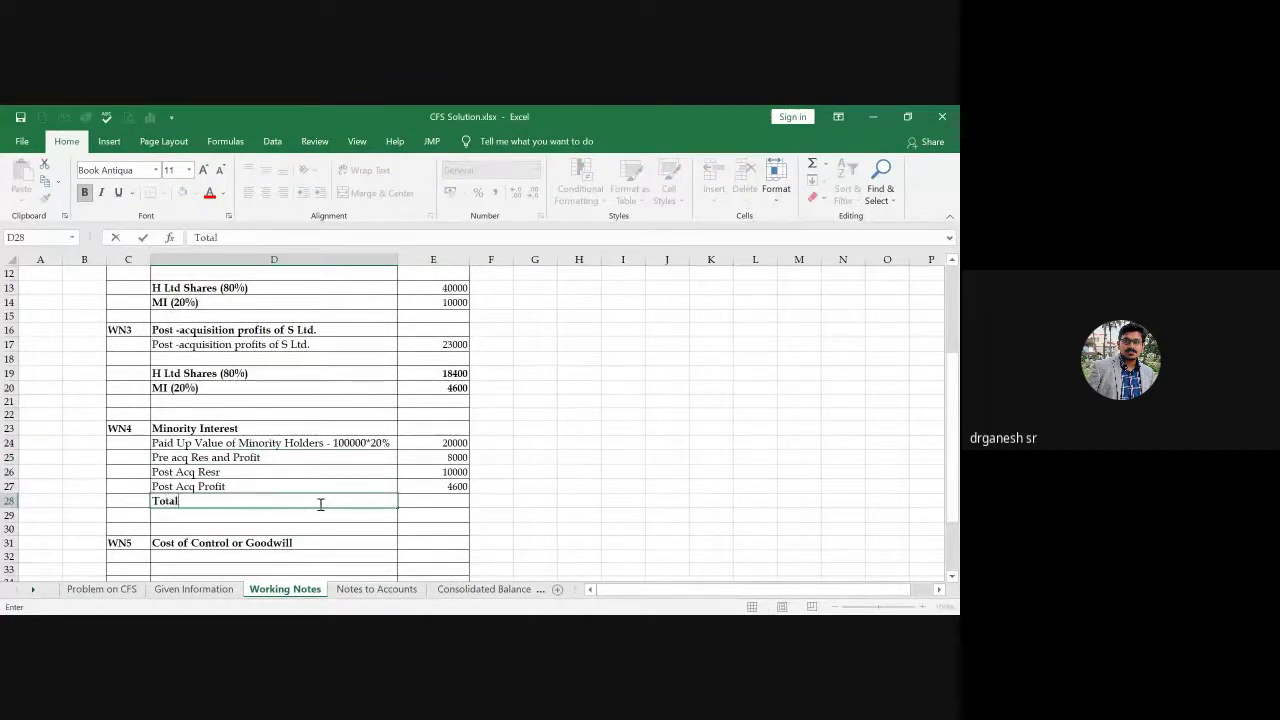
key(Tab)
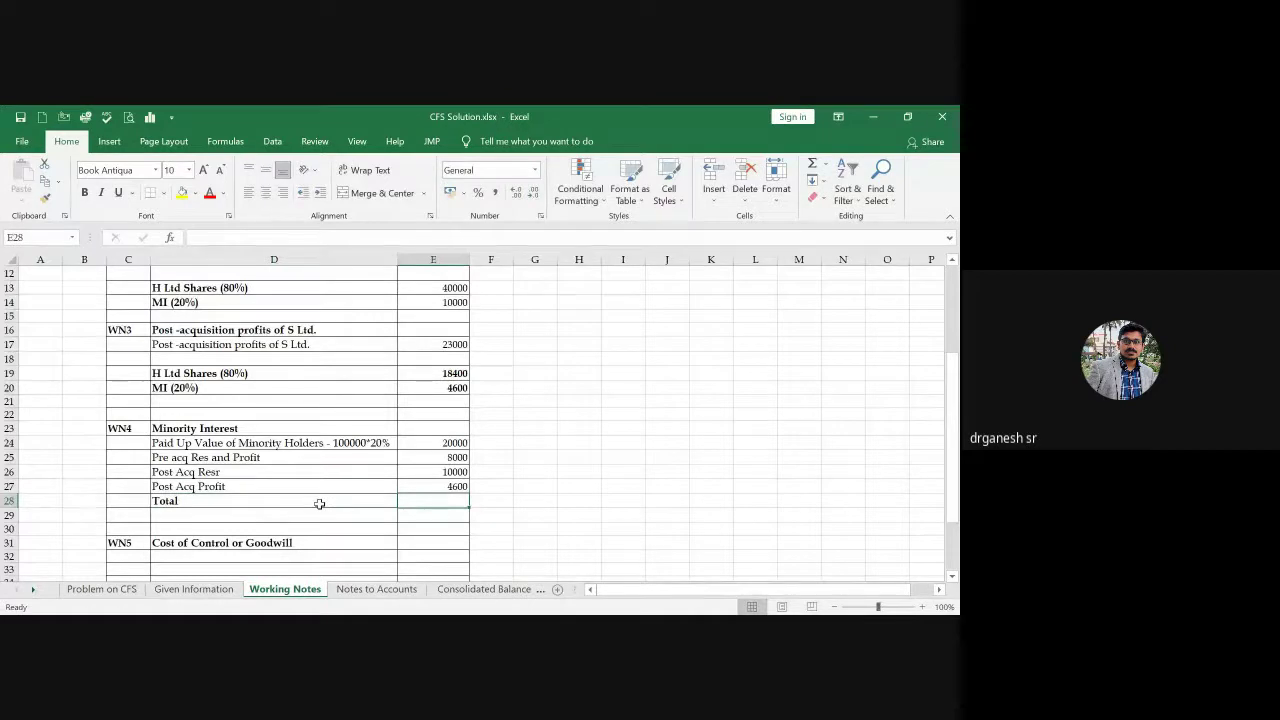
Step: Total the WN4 minority interest amounts in E28 with a SUM of E24:E27
text(=sum)
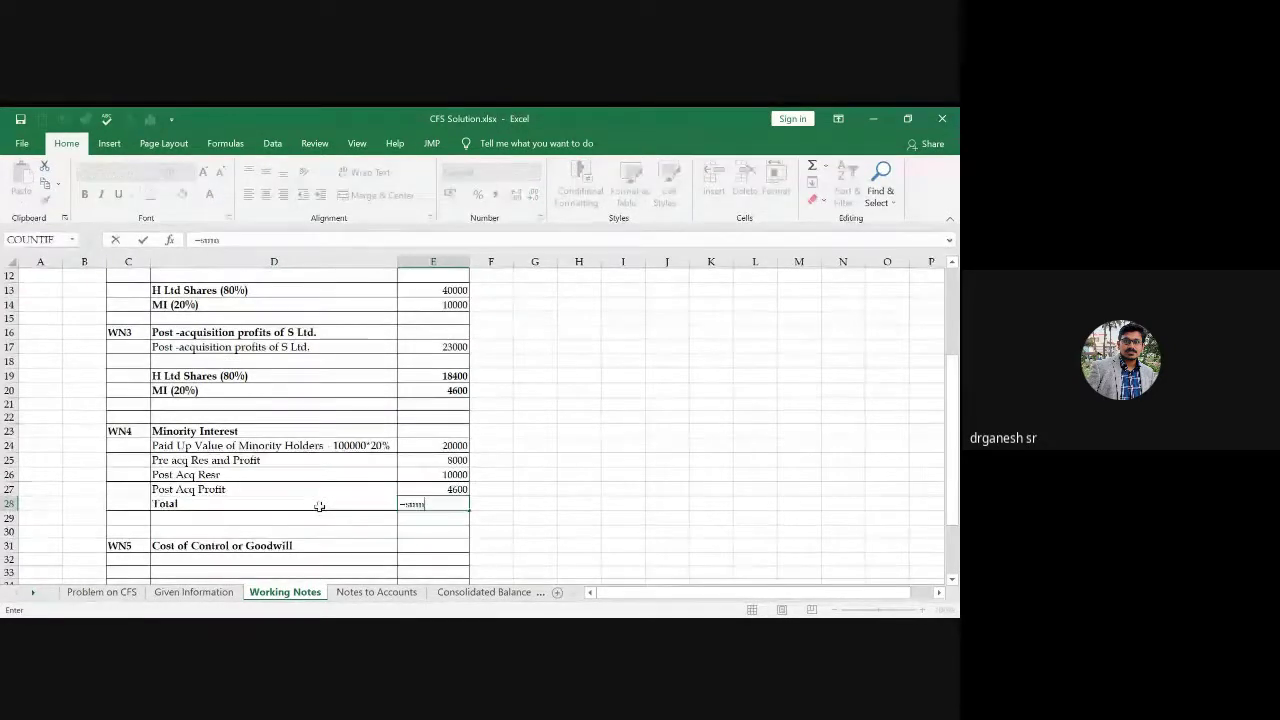
key(Up)
key(shift+Up)
key(shift+Up)
key(shift+Up)
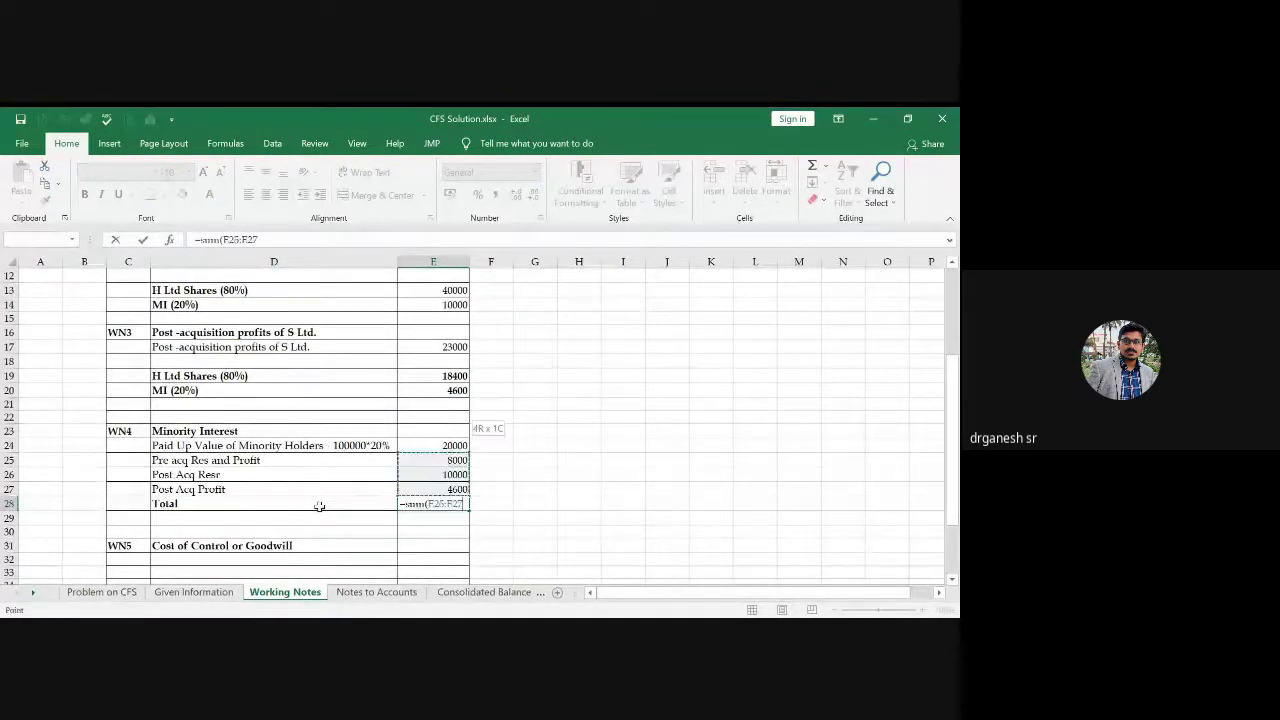
text())
key(Return)
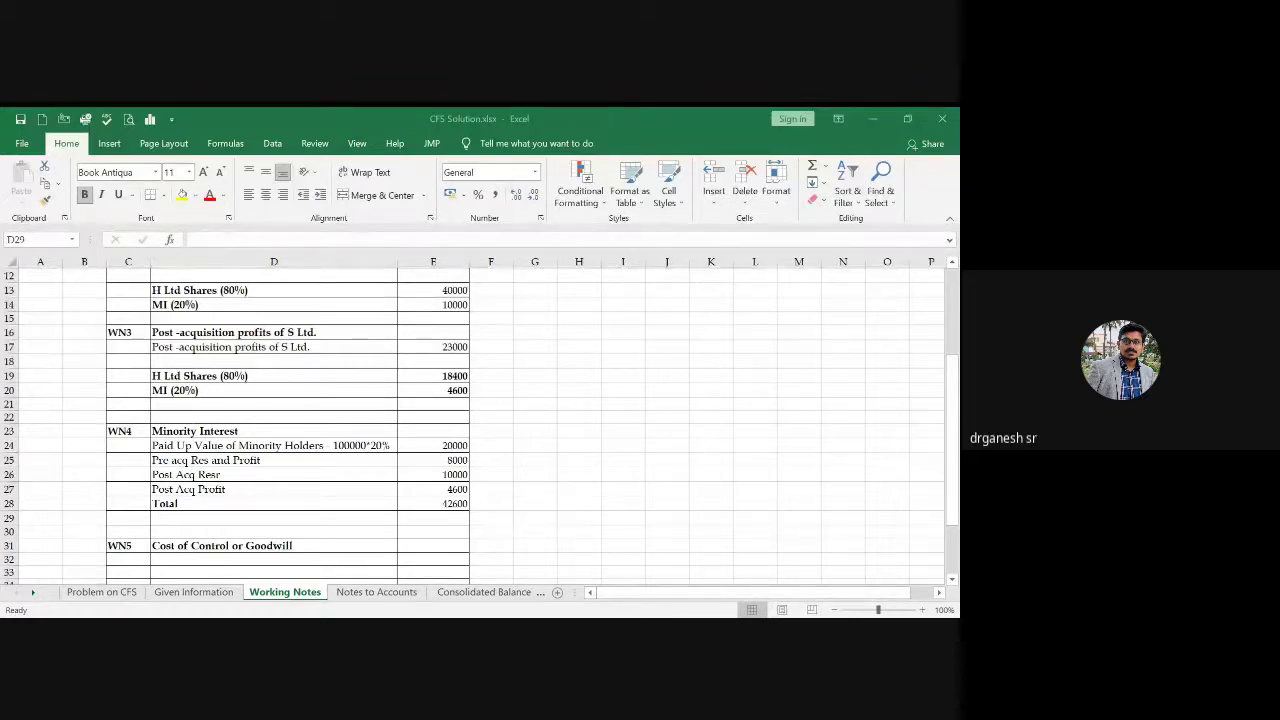
Step: Enter the label "Cost of Investment" in D32 under the WN5 Cost of Control or Goodwill heading
key(Down)
key(Down)
key(Down)
key(Down)
key(Down)
key(Down)
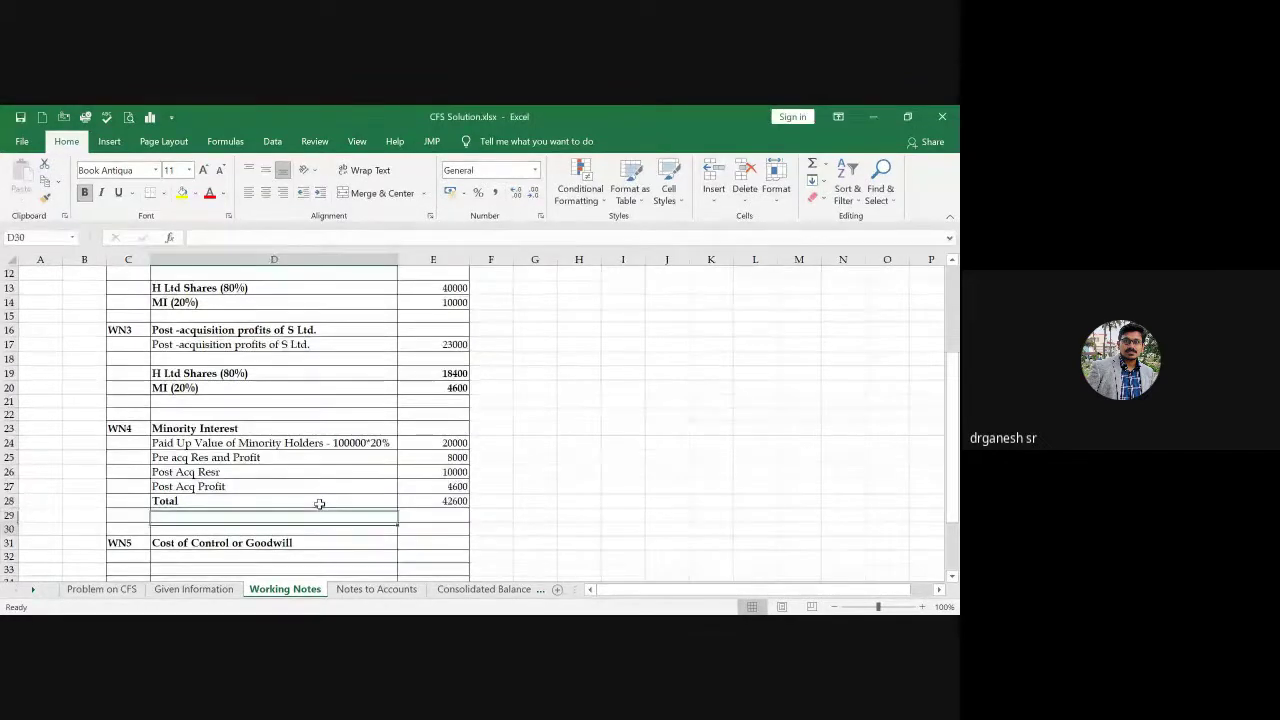
key(Down)
key(Down)
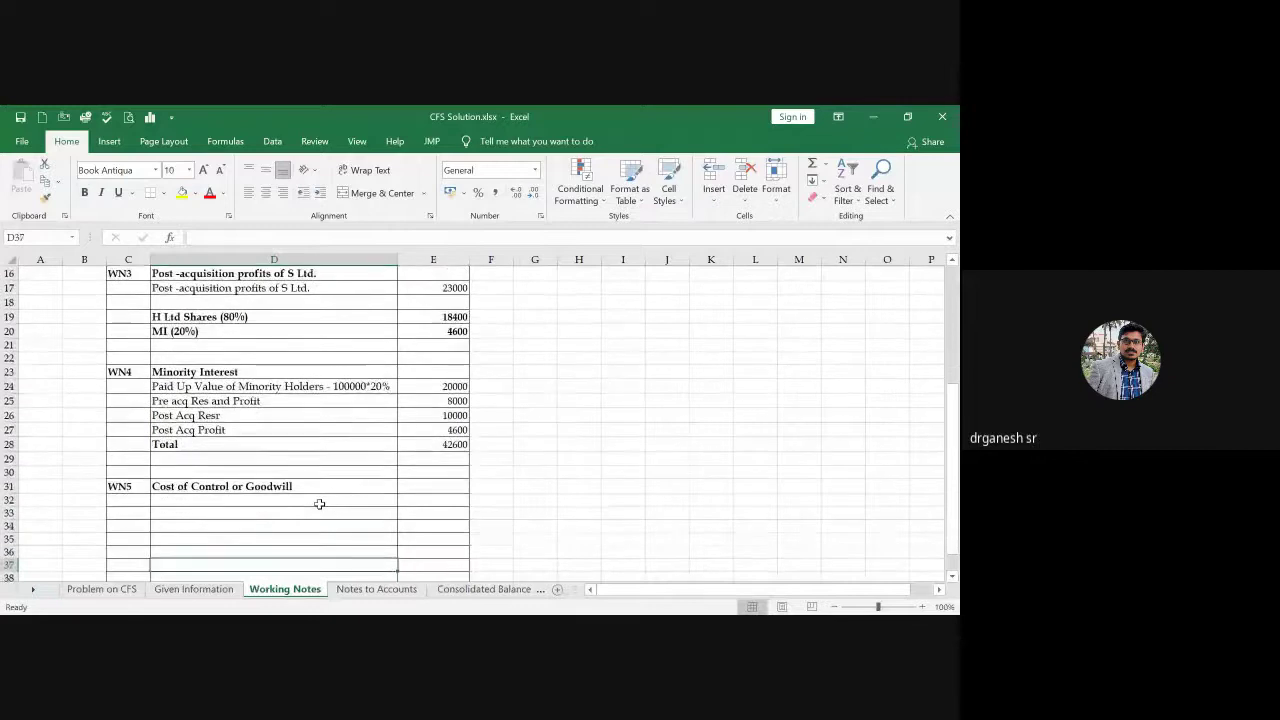
key(Up)
key(Up)
key(Up)
key(Up)
key(Up)
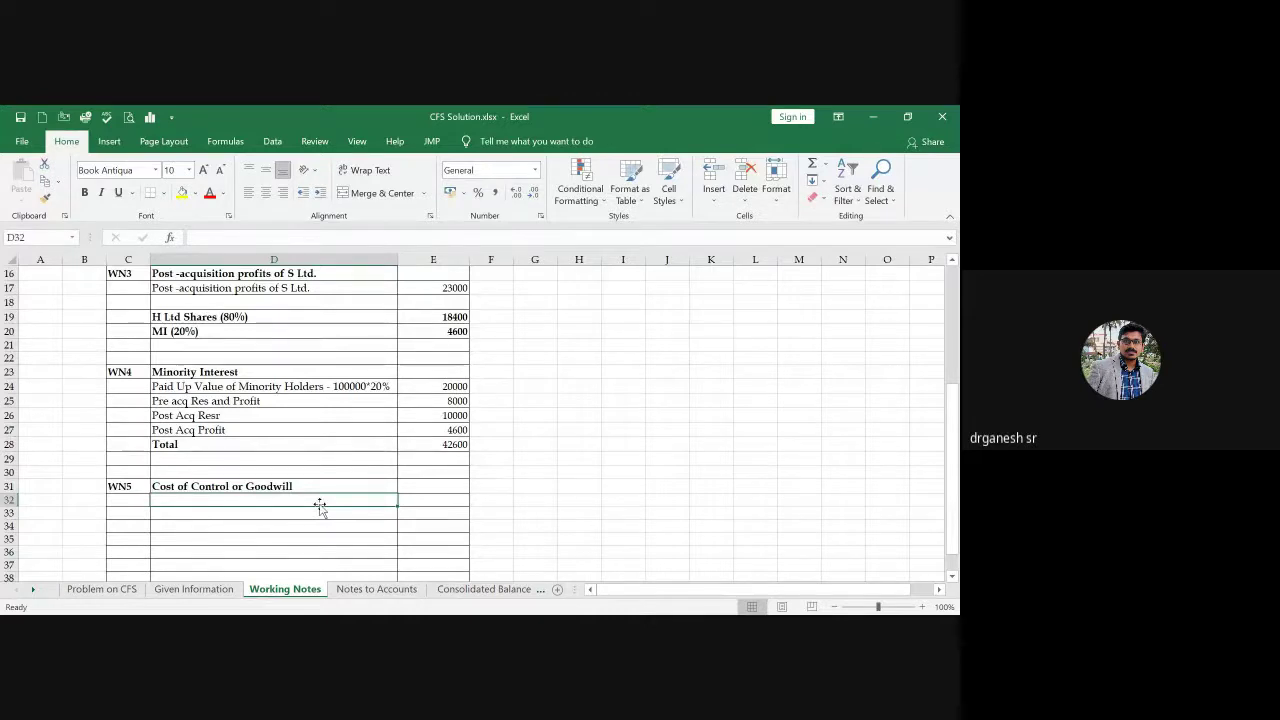
text(OC)
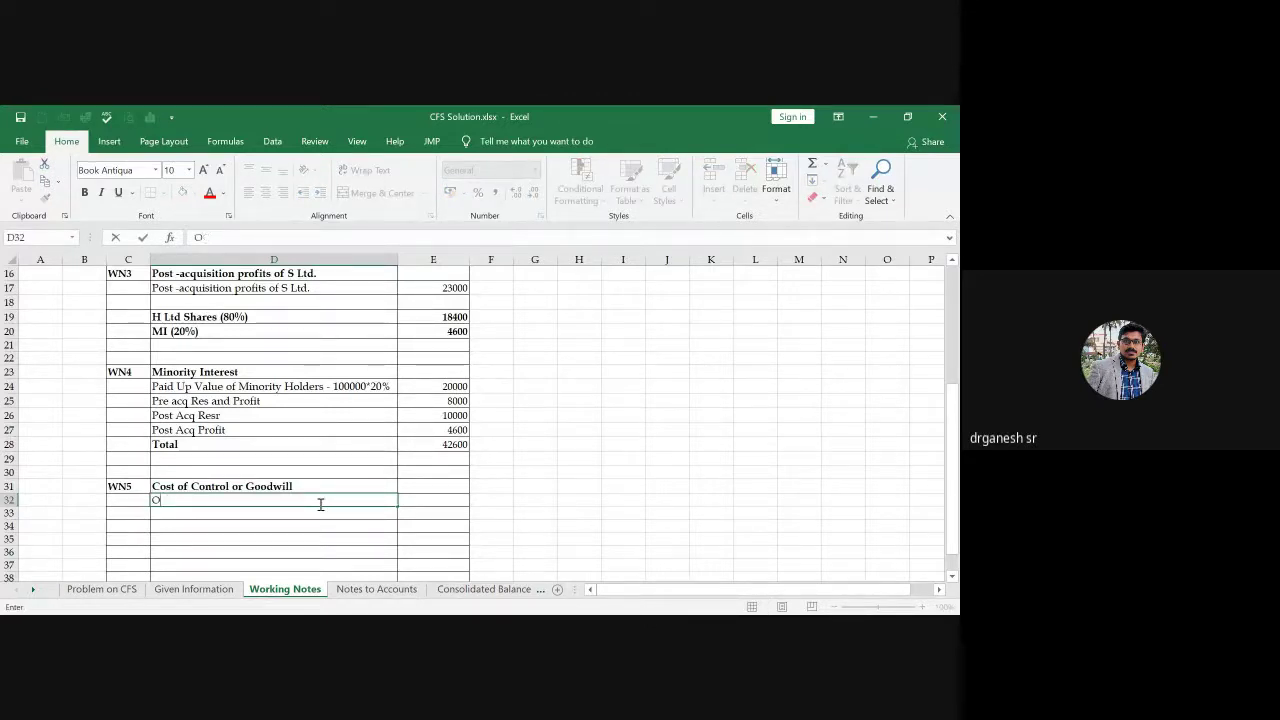
text(Cost of )
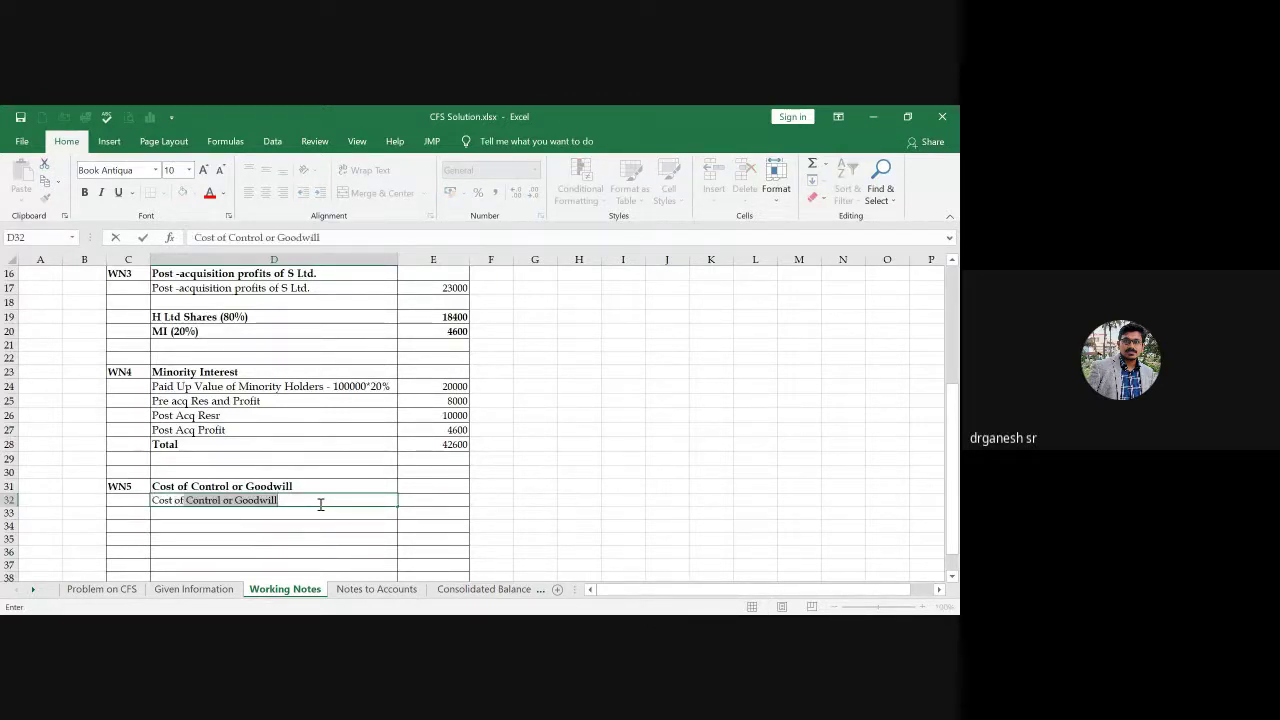
text(Investment)
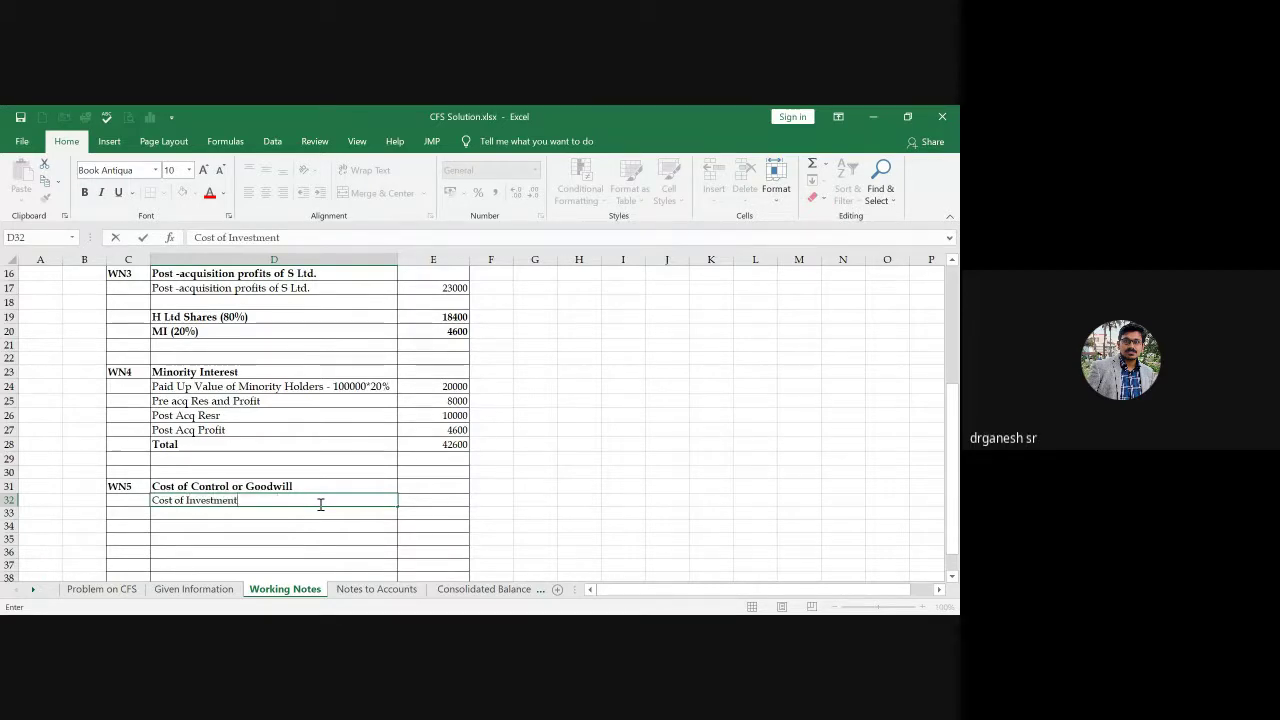
key(Return)
Step: Look up H Ltd.'s investment in S Ltd. on the Problem on CFS sheet and enter 160000 as the Cost of Investment in E32
click(101, 589)
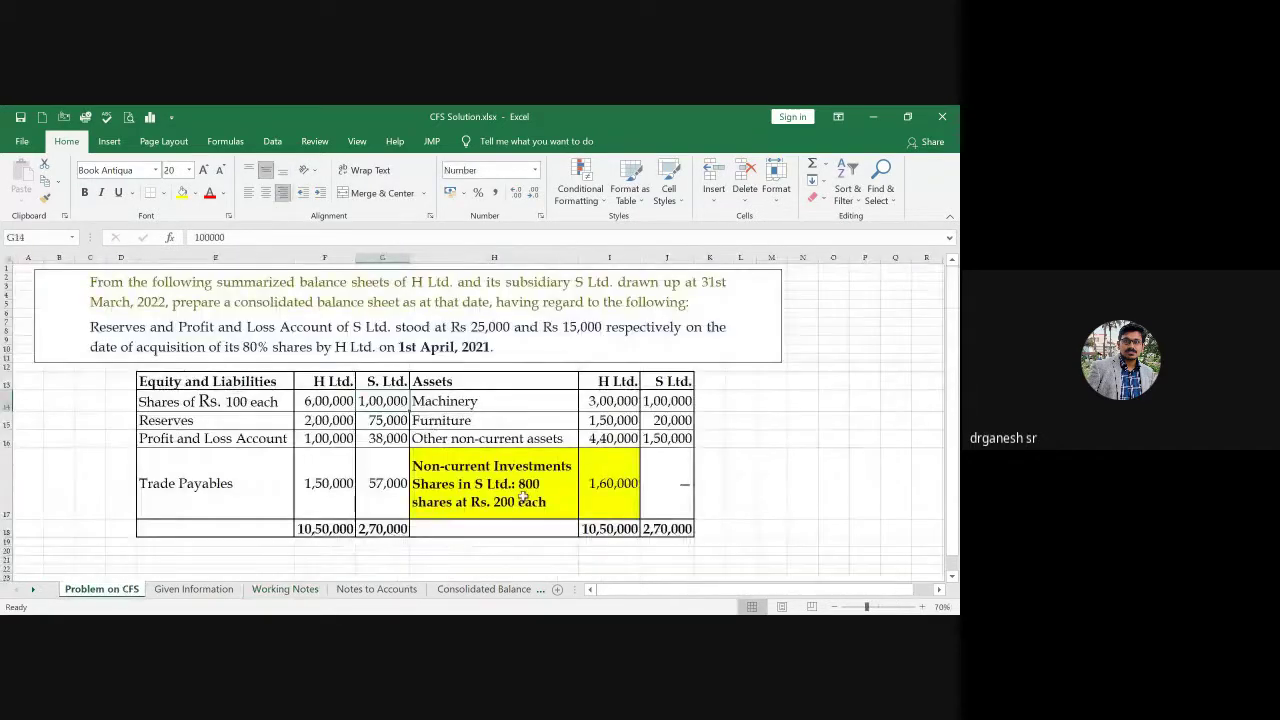
click(597, 504)
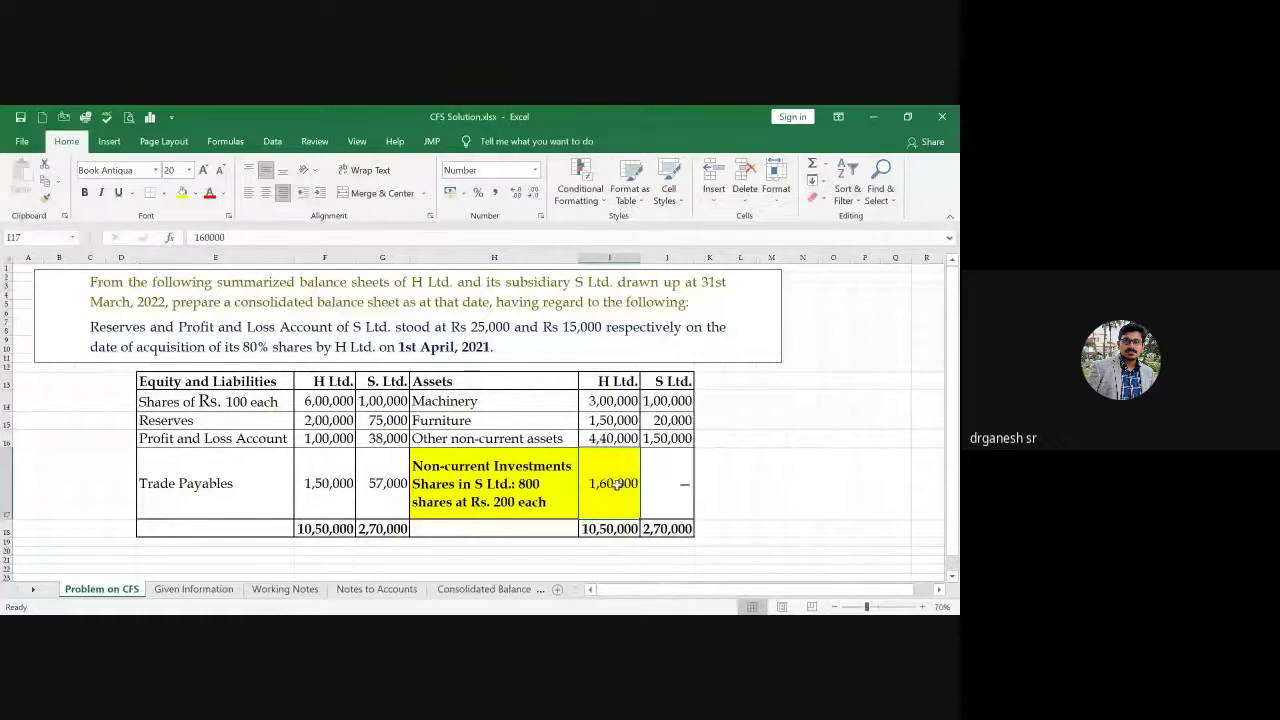
click(285, 589)
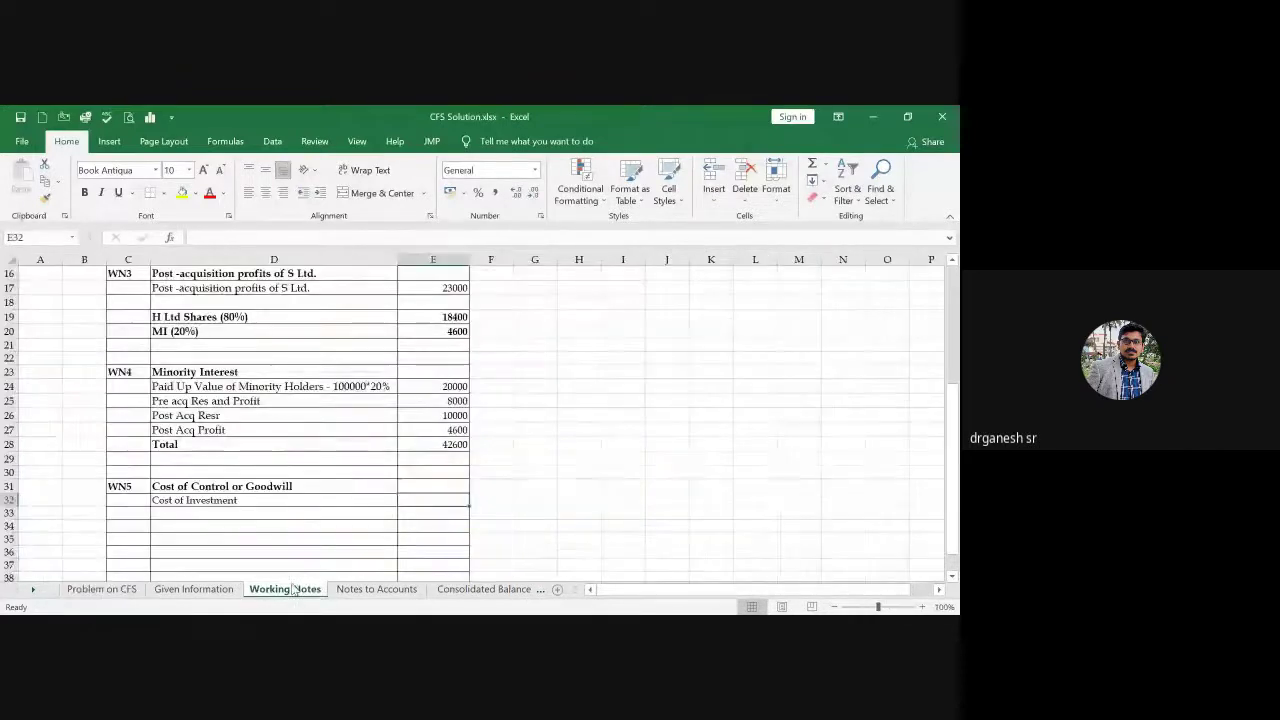
text(1600000)
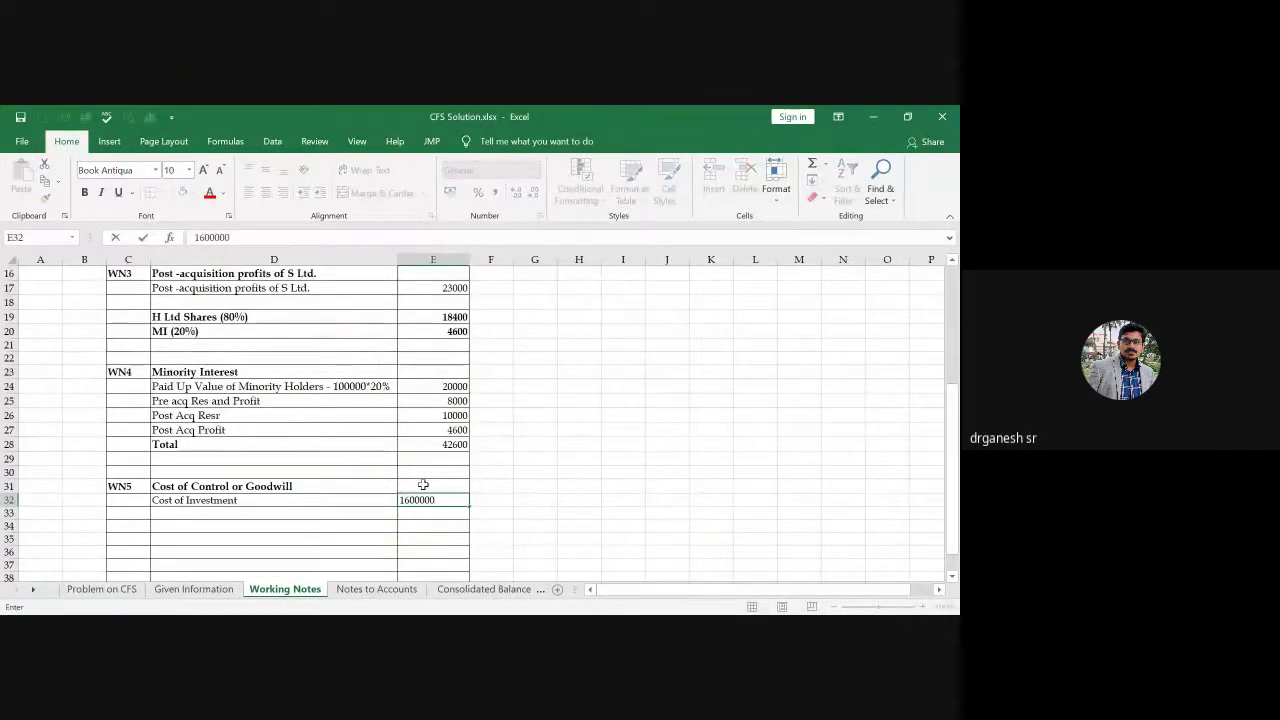
key(Return)
key(Up)
text(1)
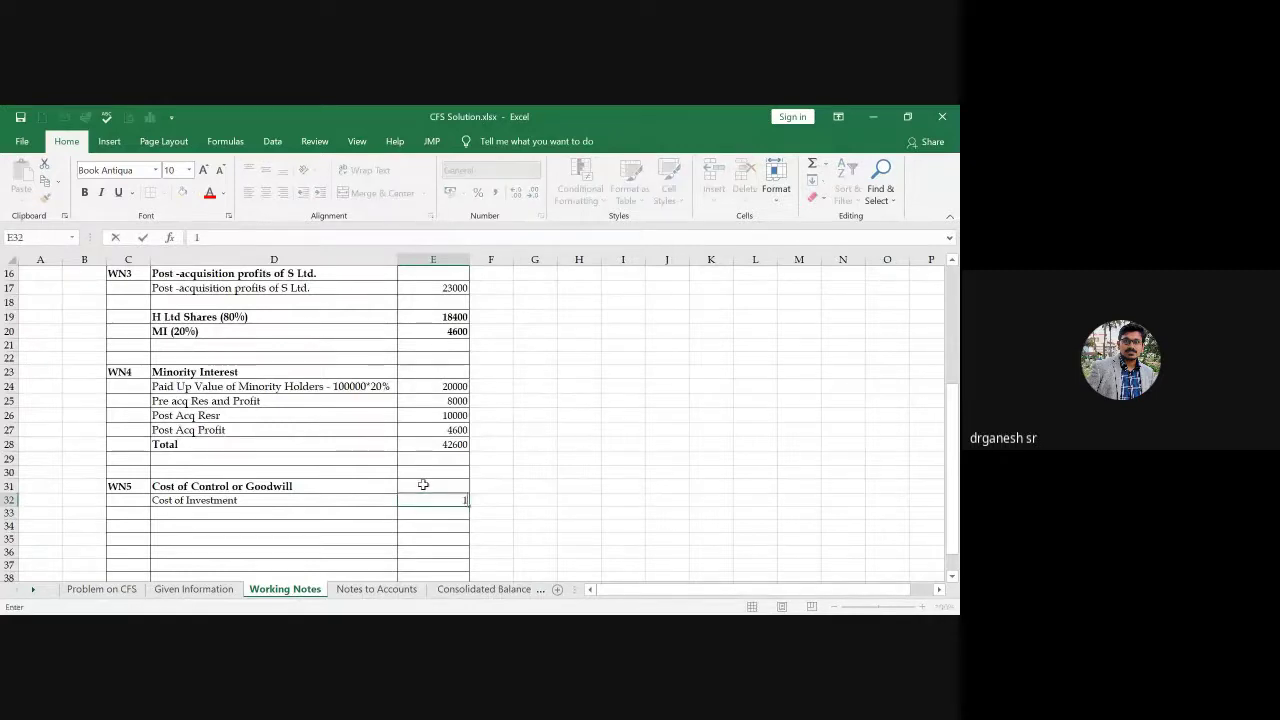
text(60000)
key(Return)
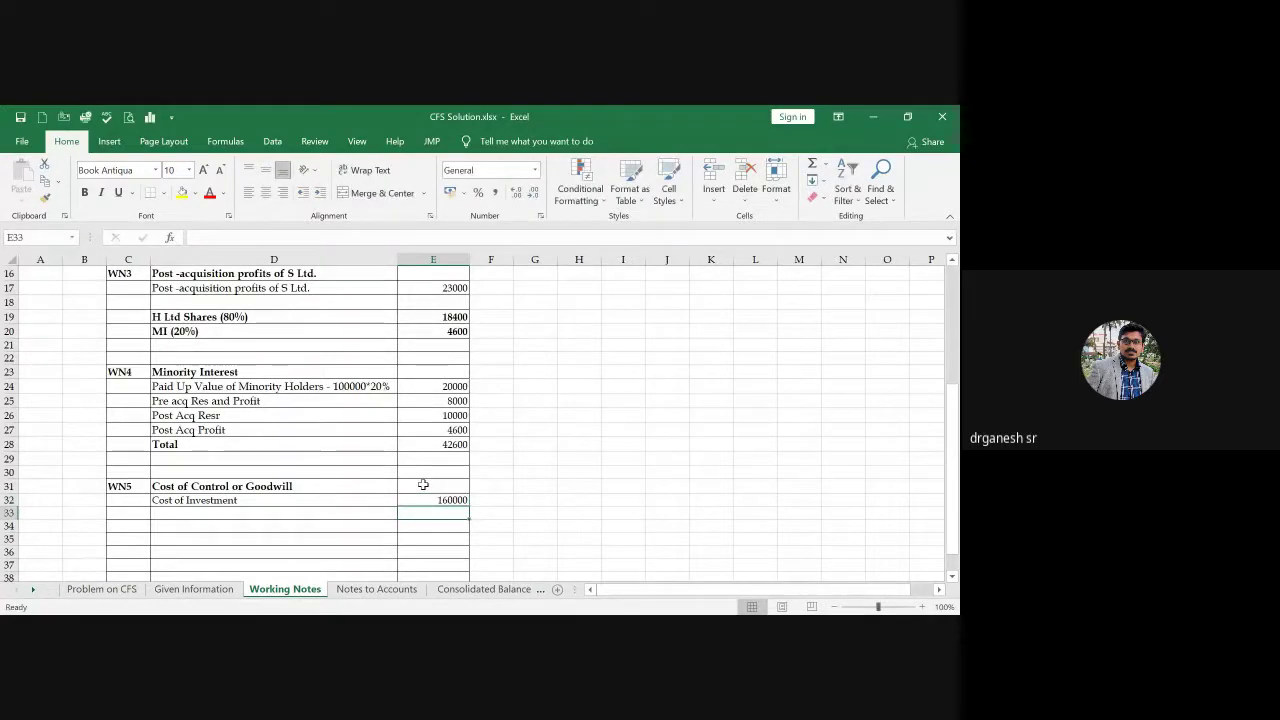
Step: Enter "Less:" in C34 and the label "Net Assets on the DOA" in D34 under WN5
key(Left)
key(Left)
key(Down)
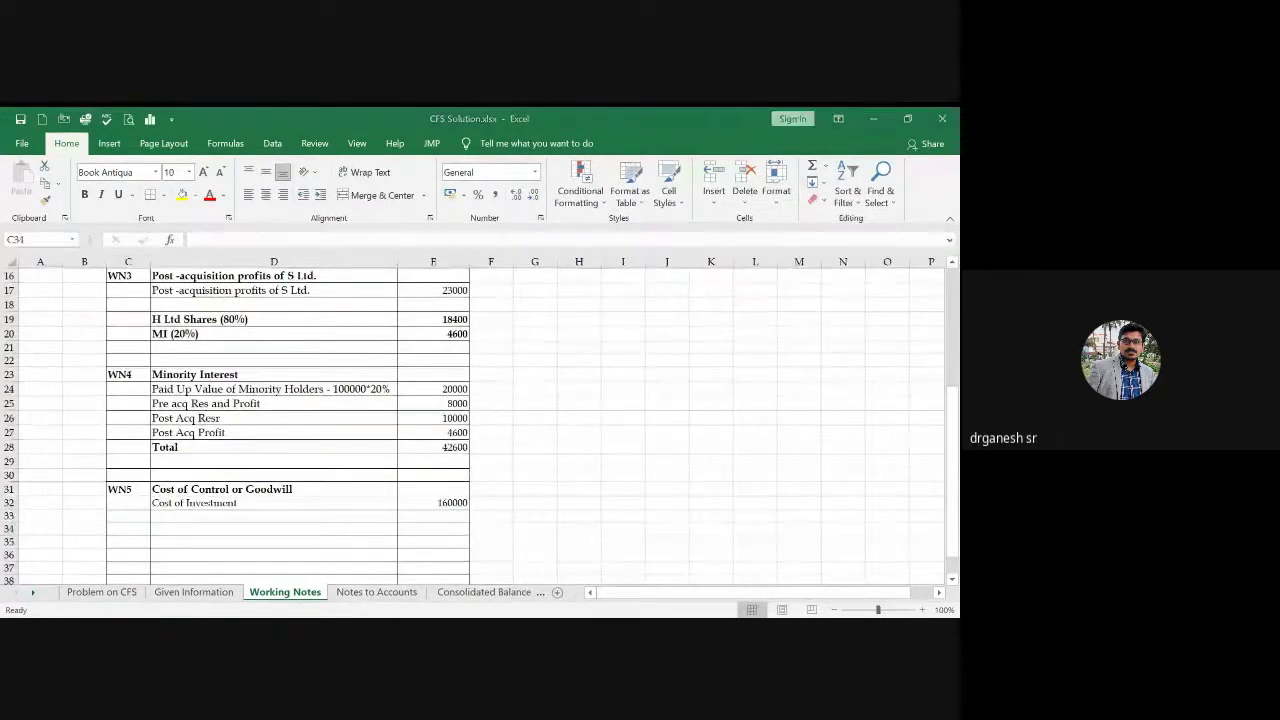
text(Less:)
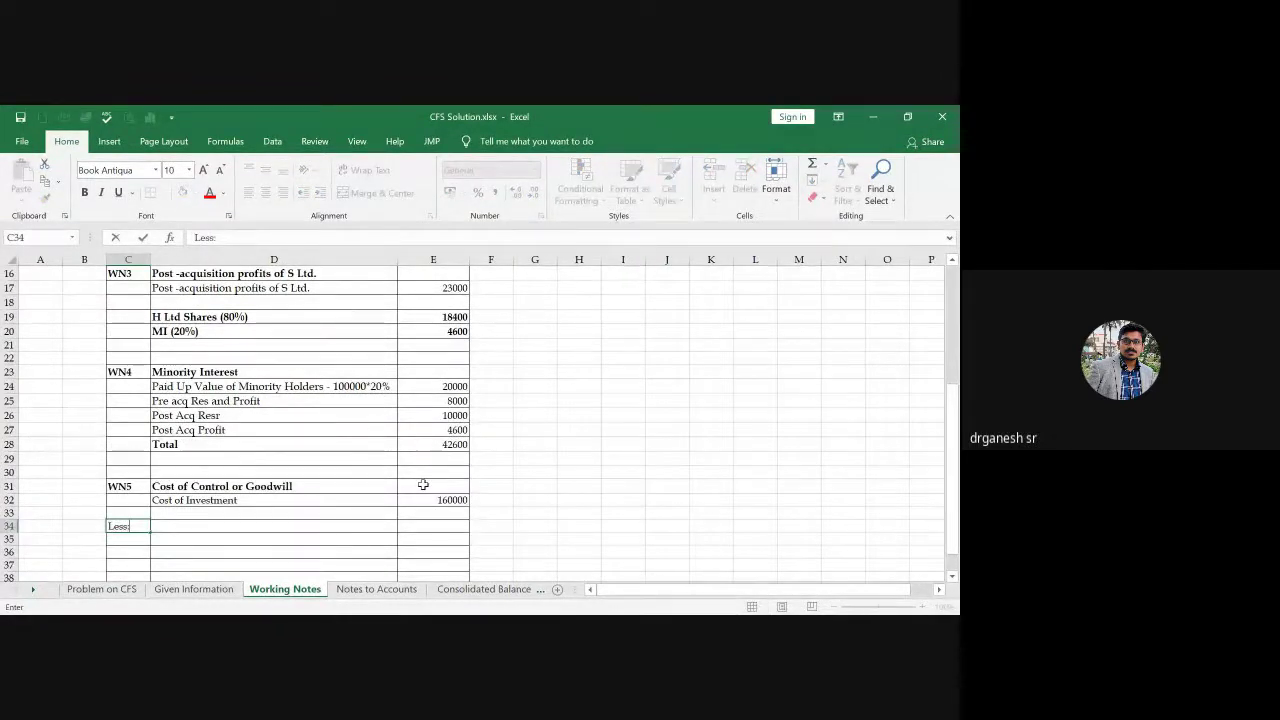
key(Tab)
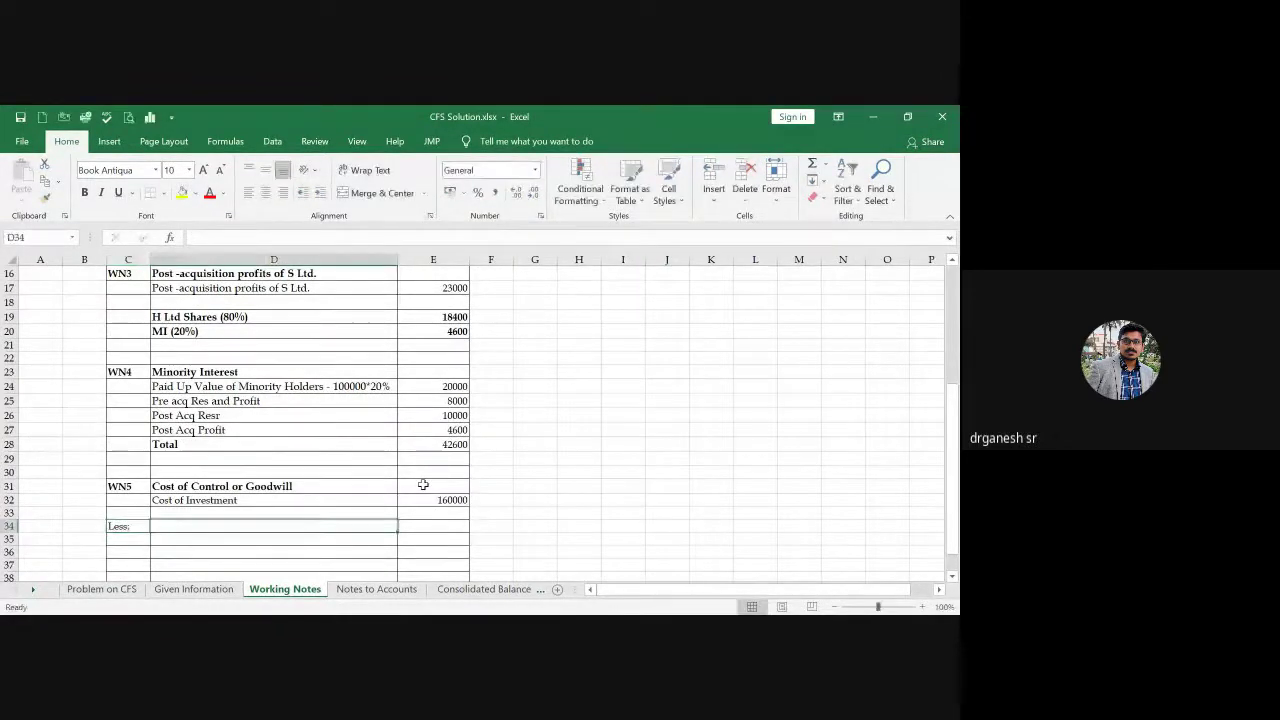
text(Net Ass)
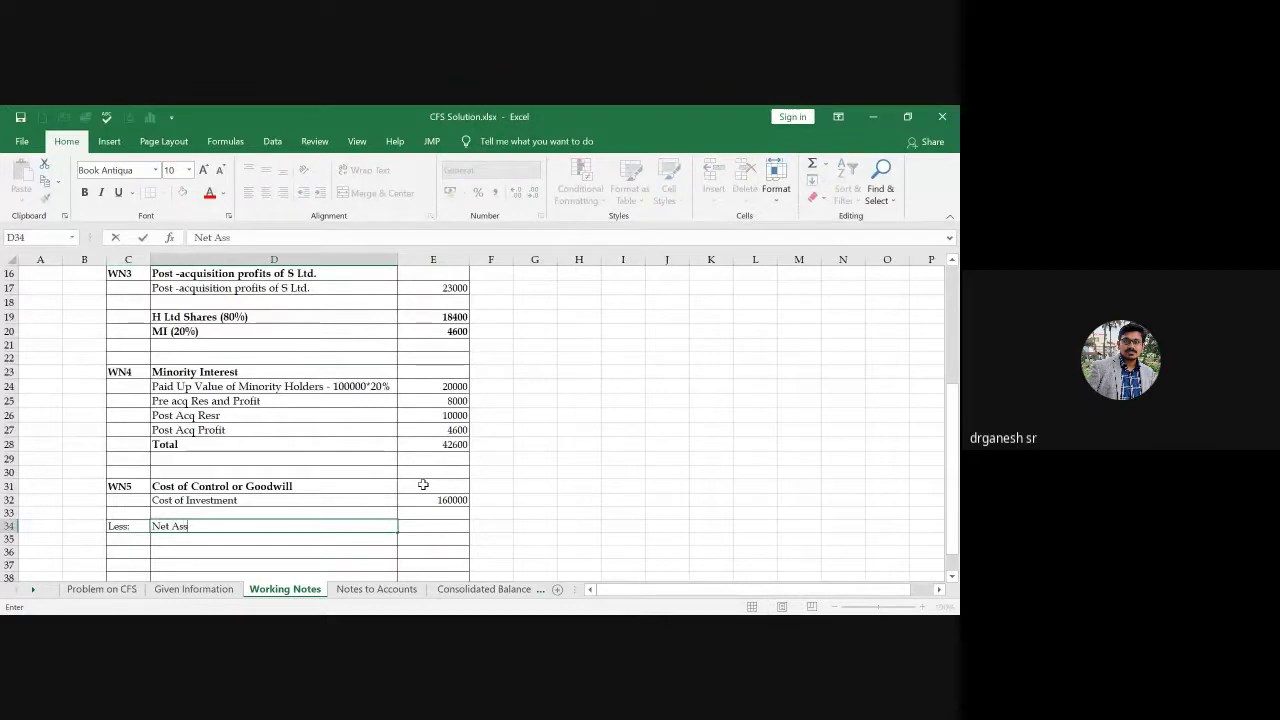
text(ets on the DA)
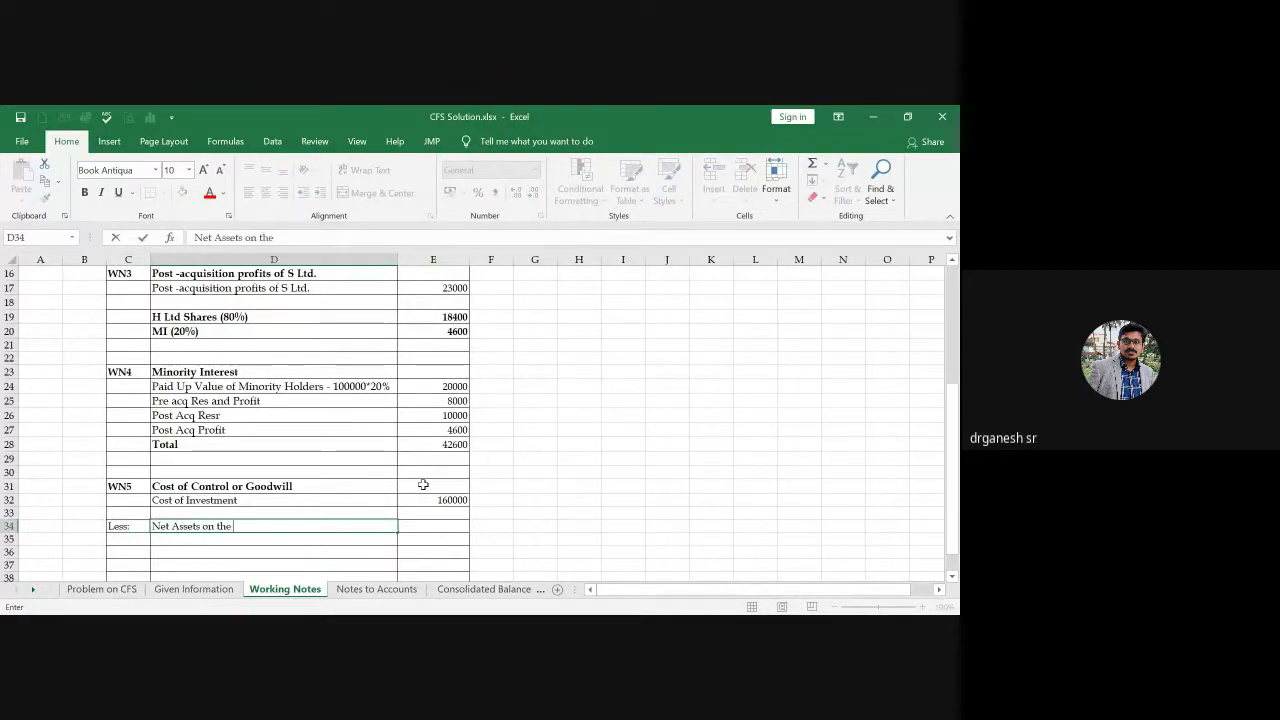
key(BackSpace)
text(OA)
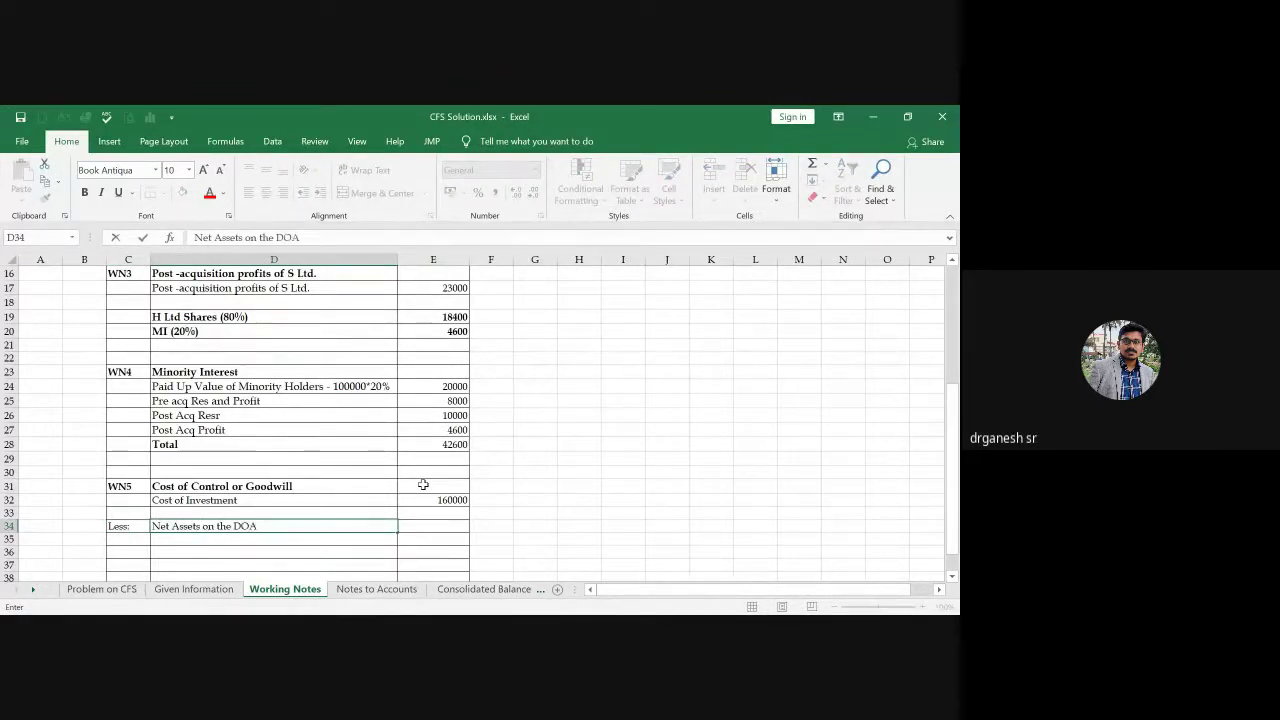
key(Return)
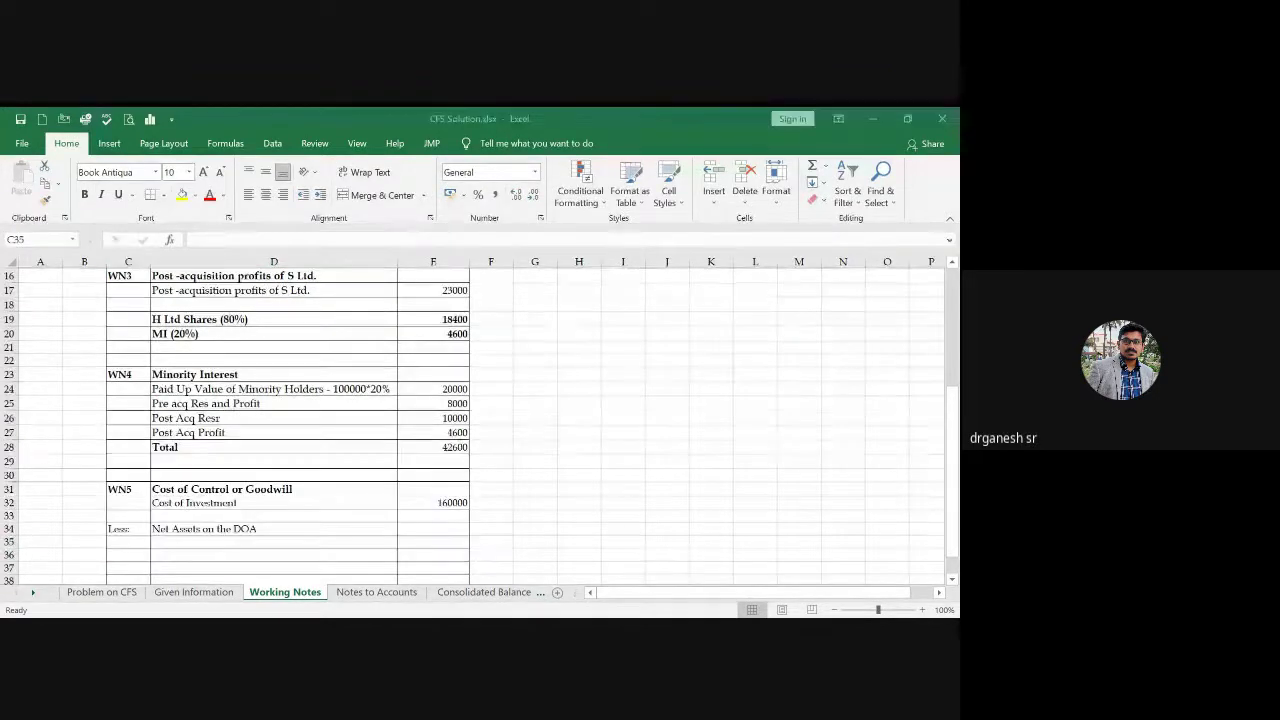
Step: Enter the label "Paid Up Value" in D35 and the amount 80000 in E35 under WN5's net assets
key(Right)
text(Paid Up Bvla)
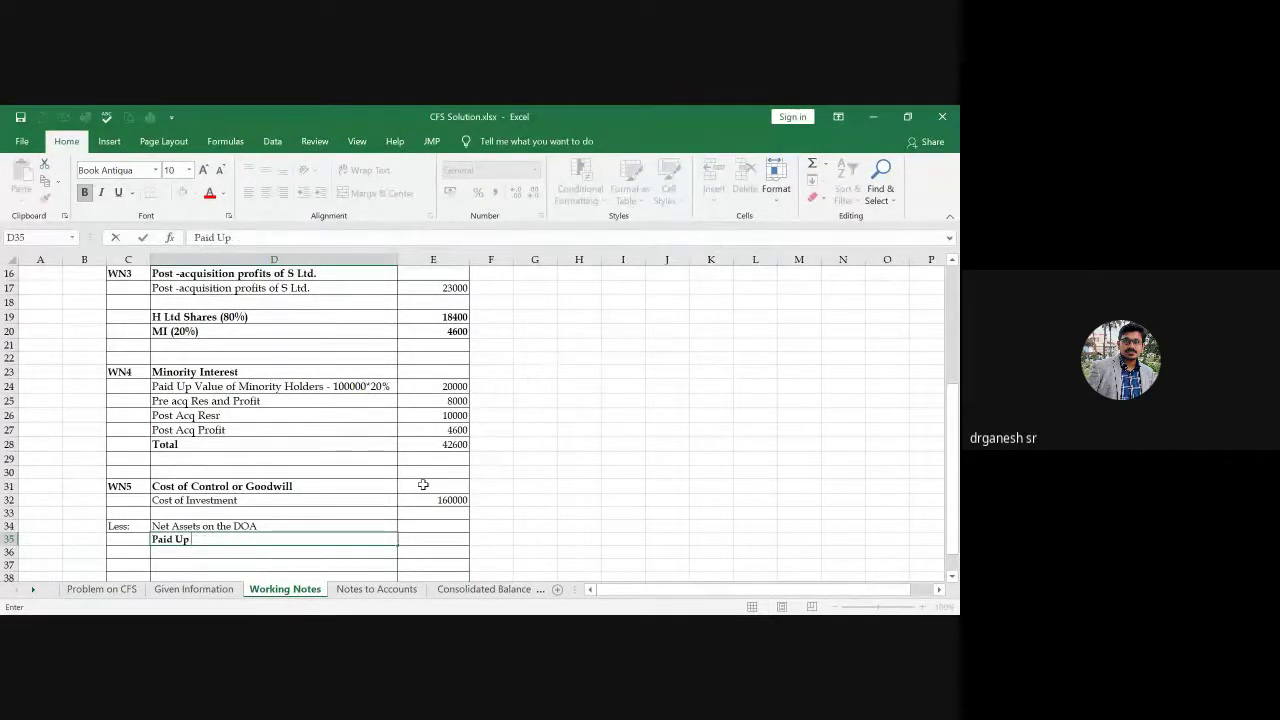
text(e)
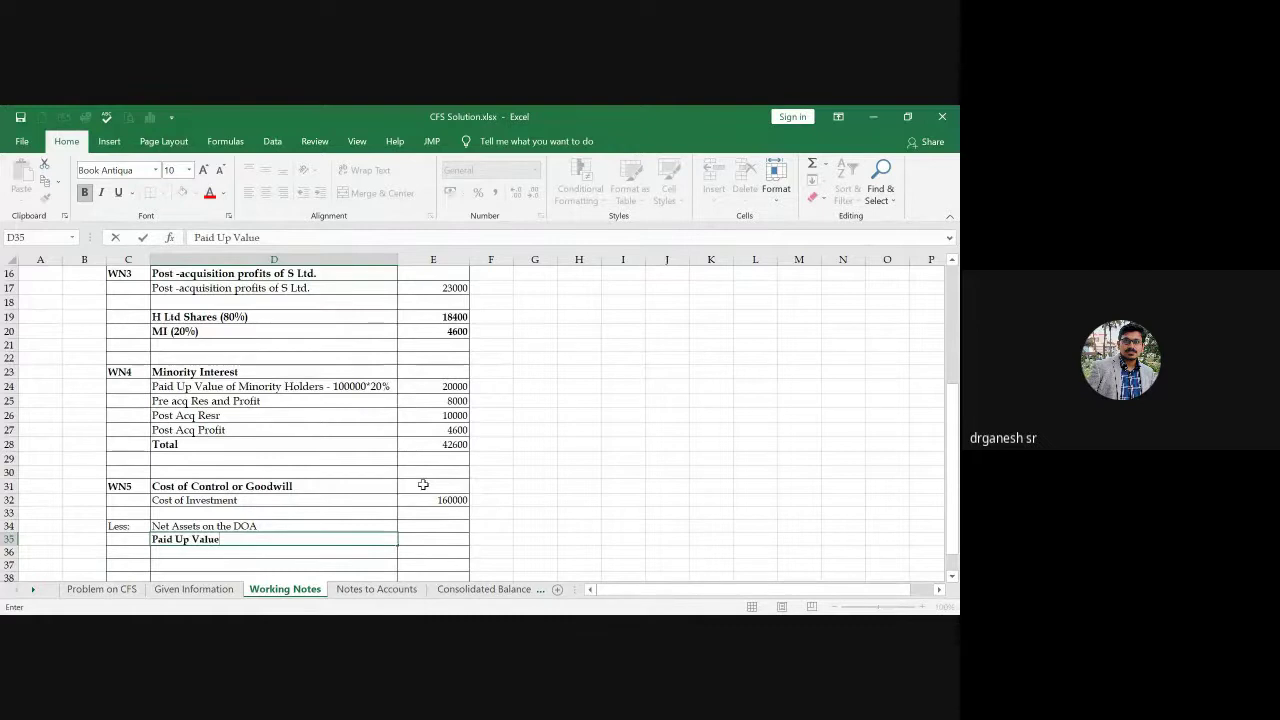
key(Return)
click(414, 383)
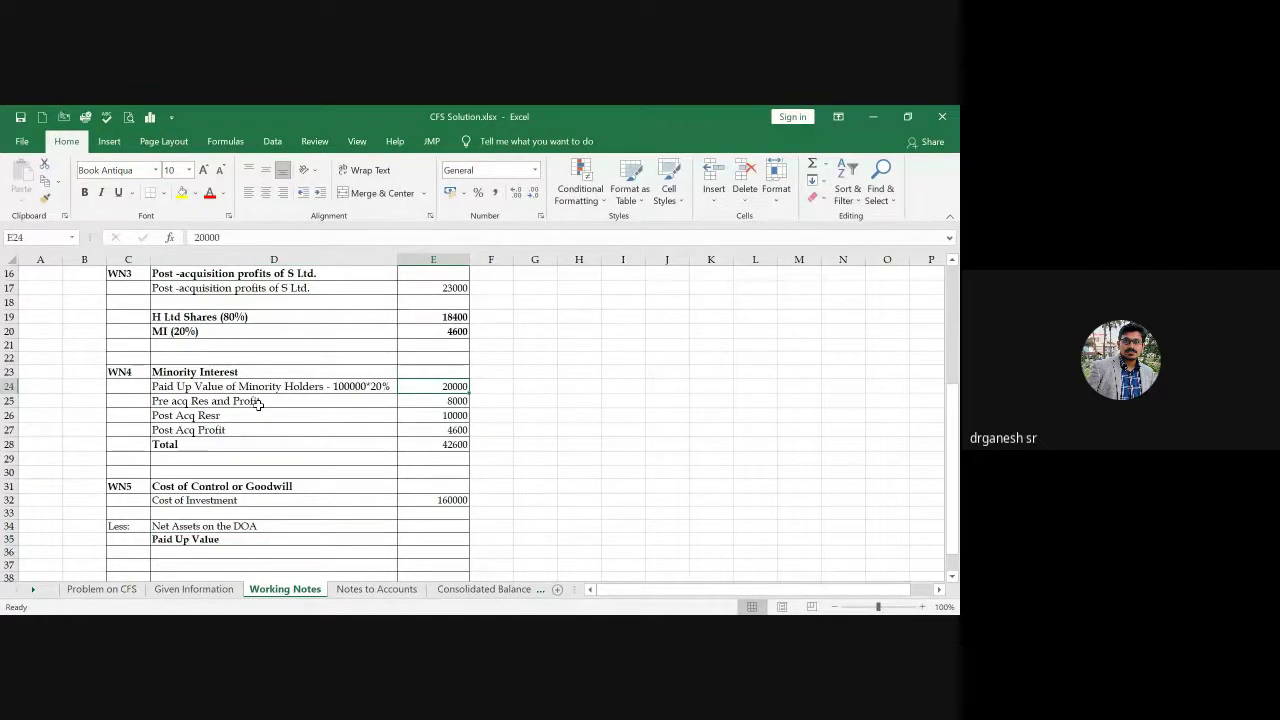
click(430, 538)
text(80000)
key(Return)
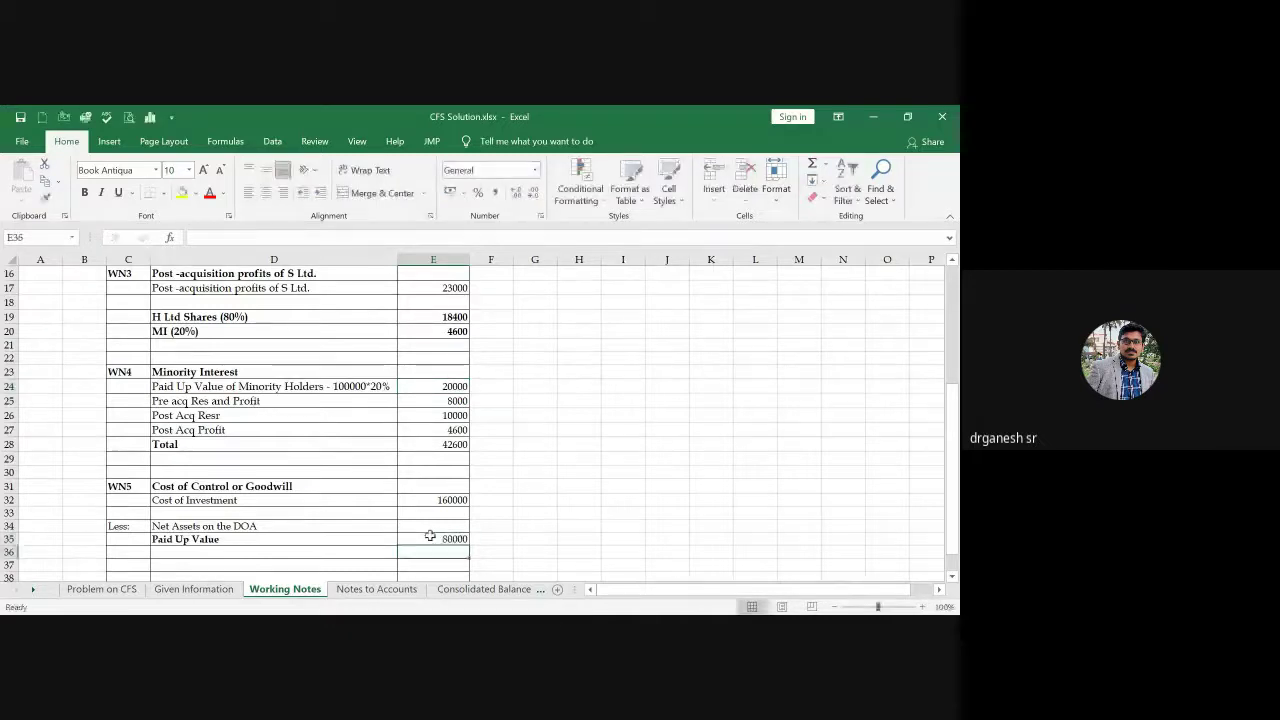
Step: Look up H Ltd.'s 80% share in WN1 and enter "Pre Acq Profit and Reserve" in D36 with 32000 in E36
key(Left)
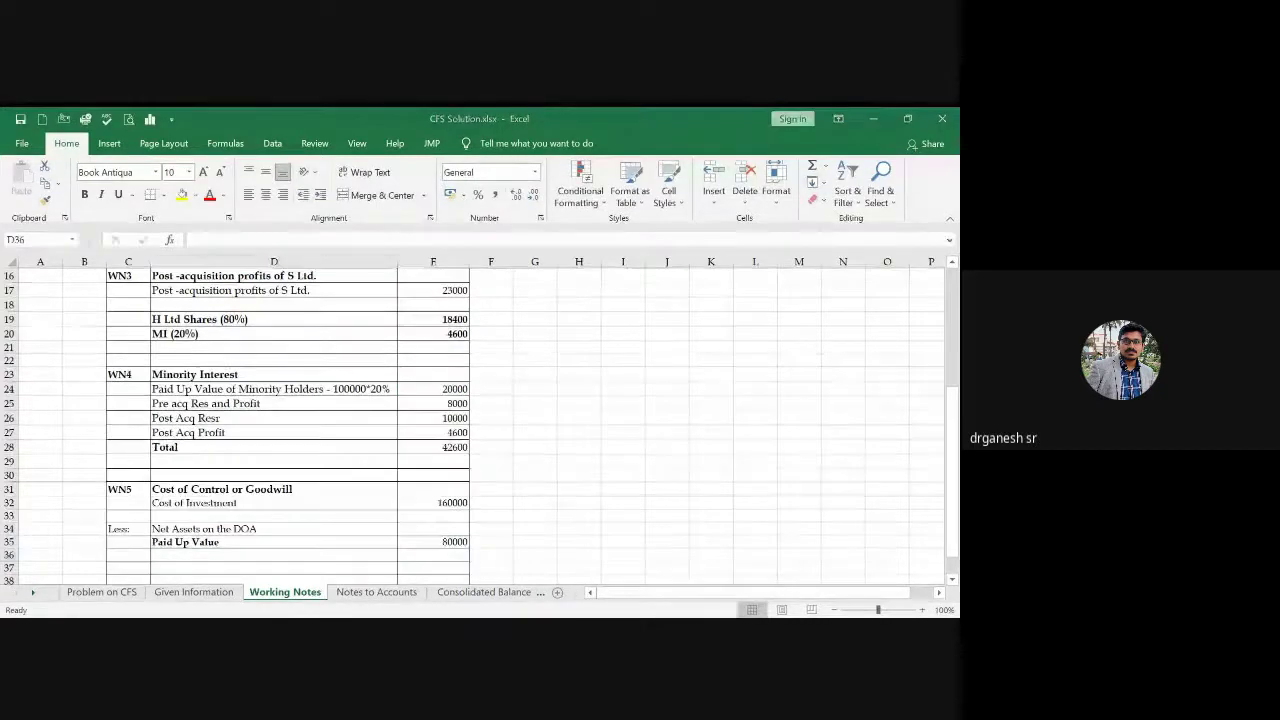
key(Up)
key(Up)
key(Up)
key(Up)
key(Up)
key(Up)
key(Up)
key(Up)
key(Up)
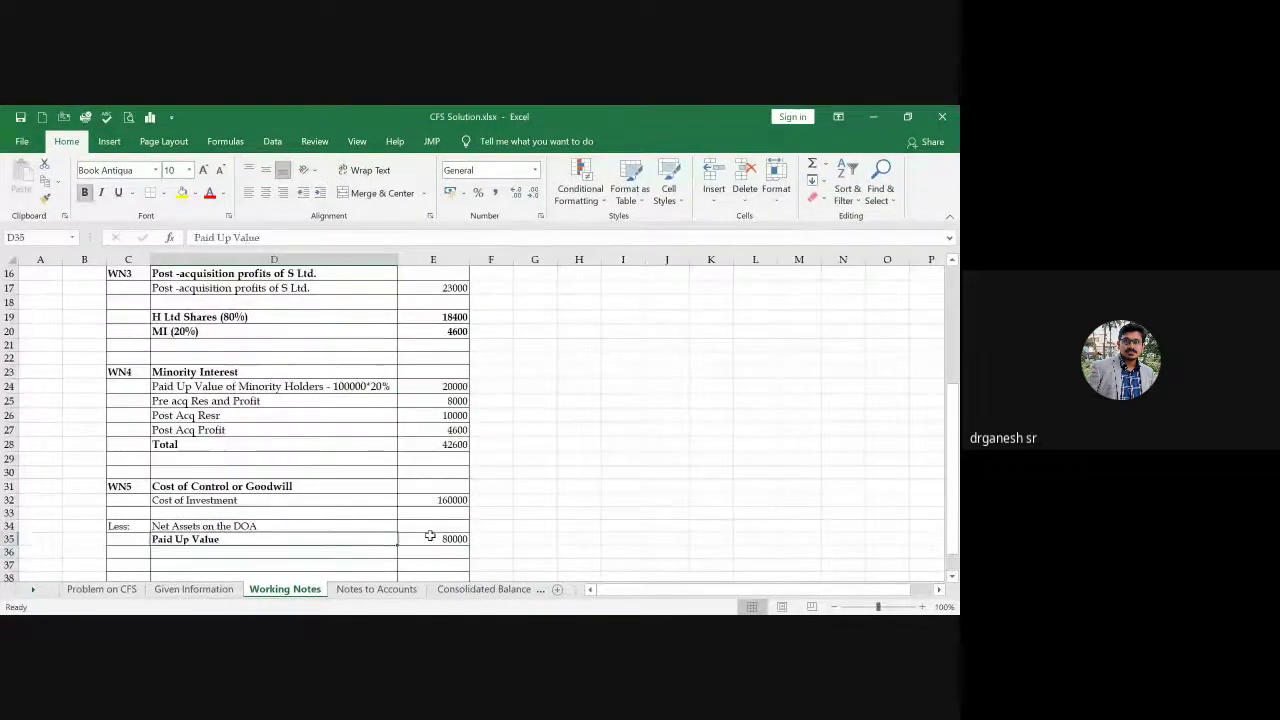
key(Up)
key(Up)
key(Up)
key(Up)
key(Up)
key(Up)
key(Up)
key(Up)
key(Up)
key(Up)
key(Up)
key(Up)
key(Up)
key(Up)
key(Up)
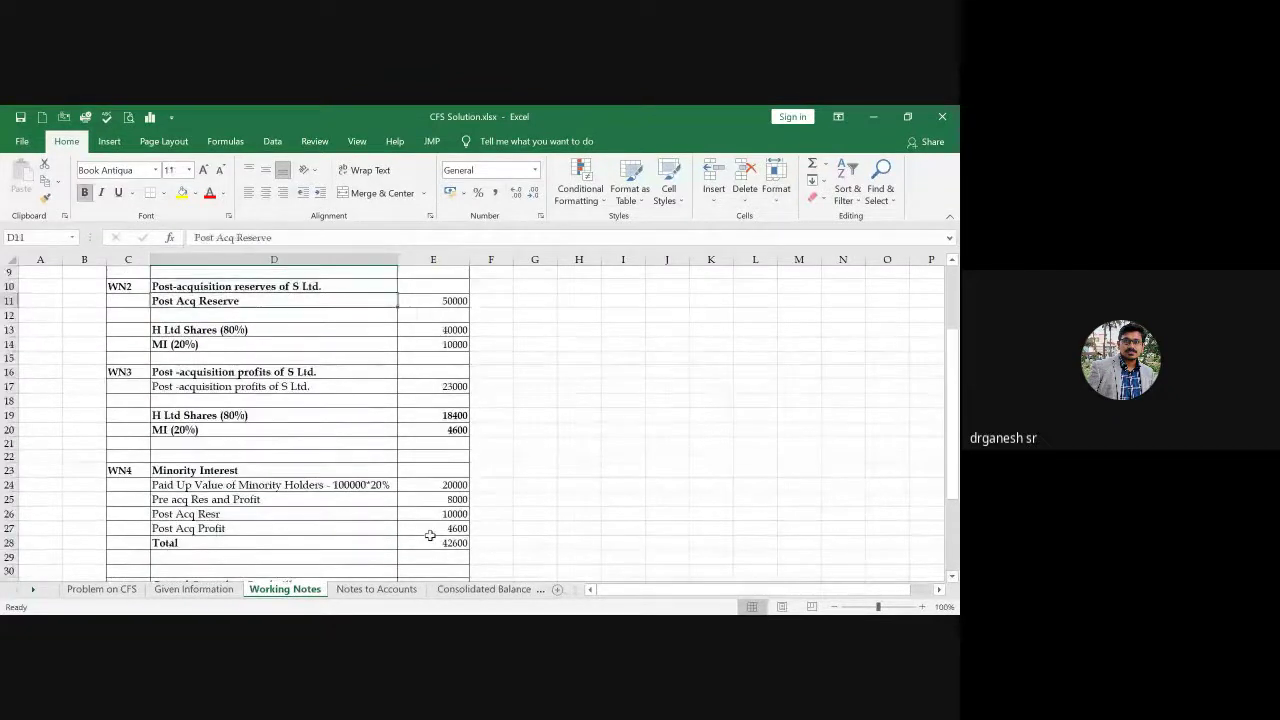
key(Up)
key(Up)
key(Up)
key(Up)
key(Up)
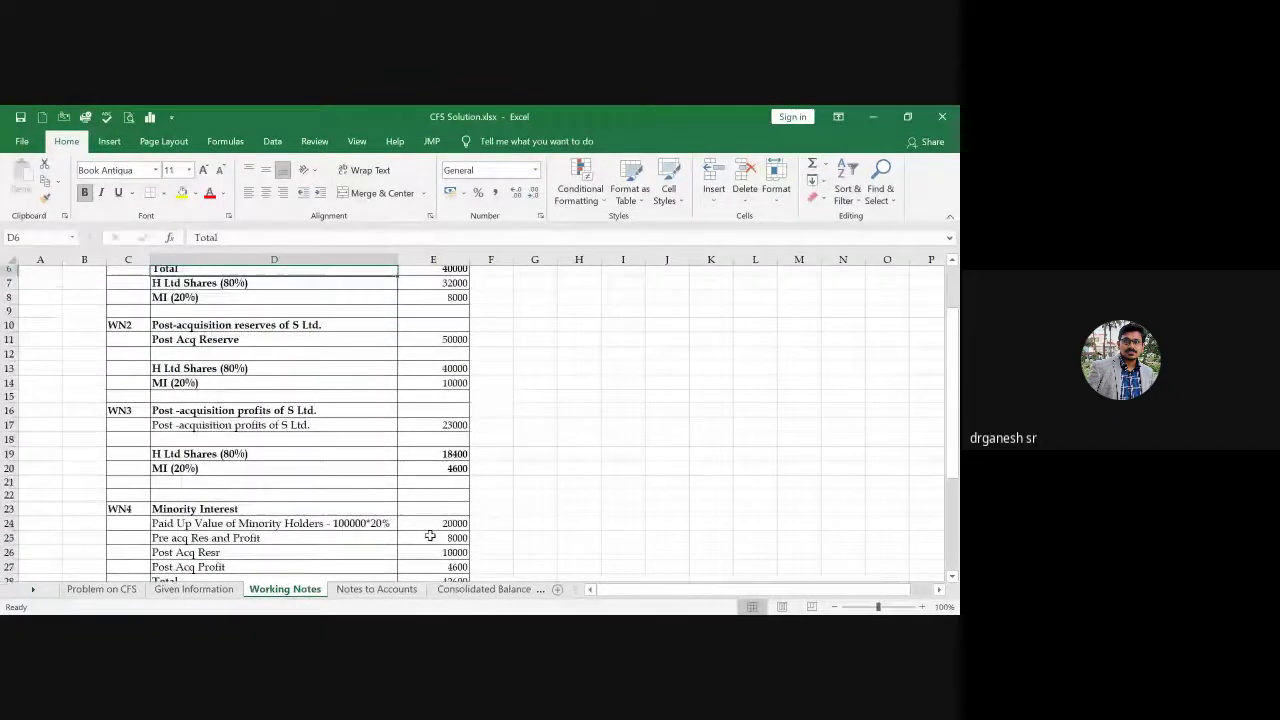
key(Down)
key(Up)
key(Down)
key(Down)
key(Down)
key(Down)
key(Down)
key(Down)
key(Down)
key(Down)
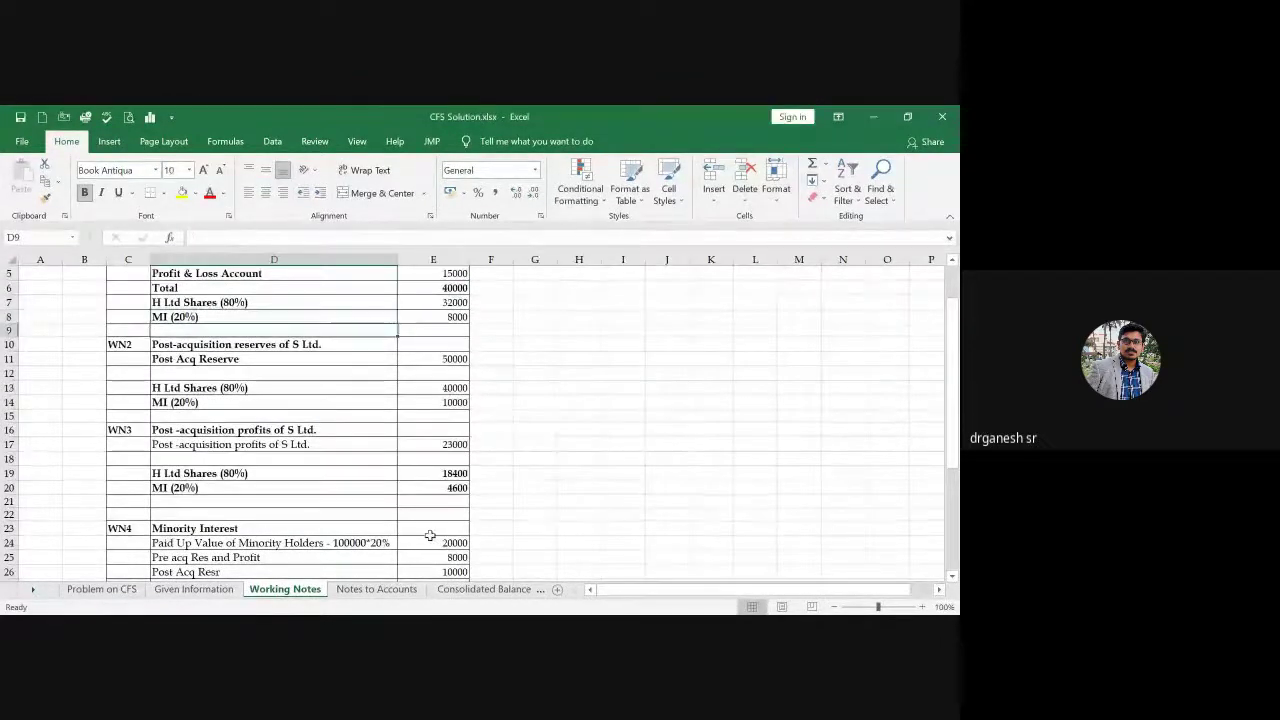
key(Down)
key(Down)
key(Down)
key(Down)
key(Down)
key(Down)
key(Down)
key(Down)
key(Down)
key(Down)
key(Down)
key(Down)
key(Down)
key(Down)
key(Down)
key(Down)
key(Down)
key(Down)
key(Down)
key(Down)
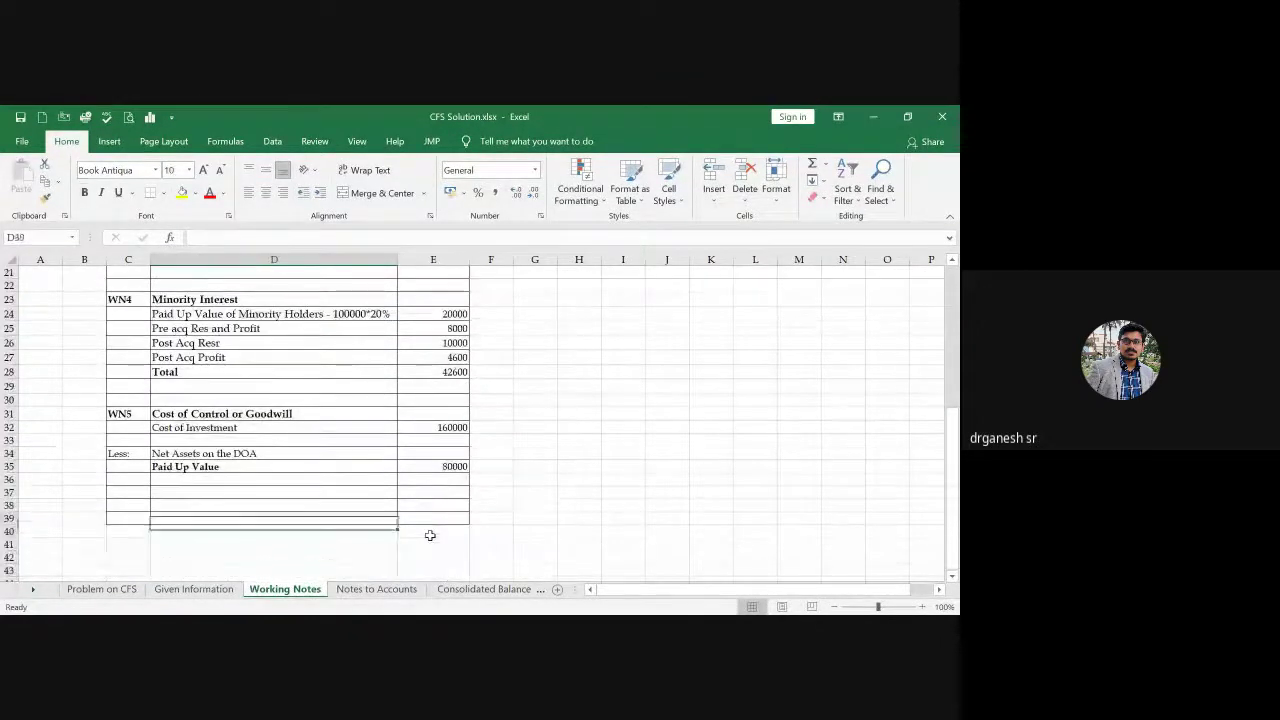
key(Up)
text(Pre)
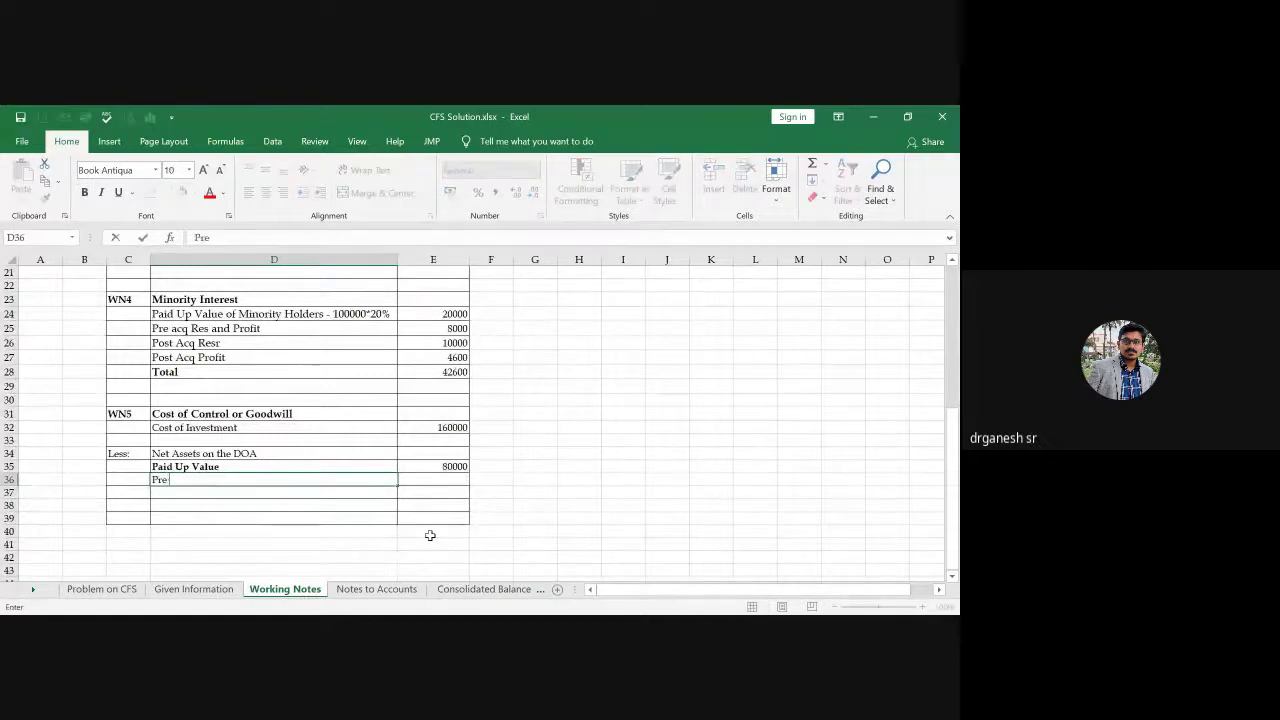
text( Acq Profit and Reserve)
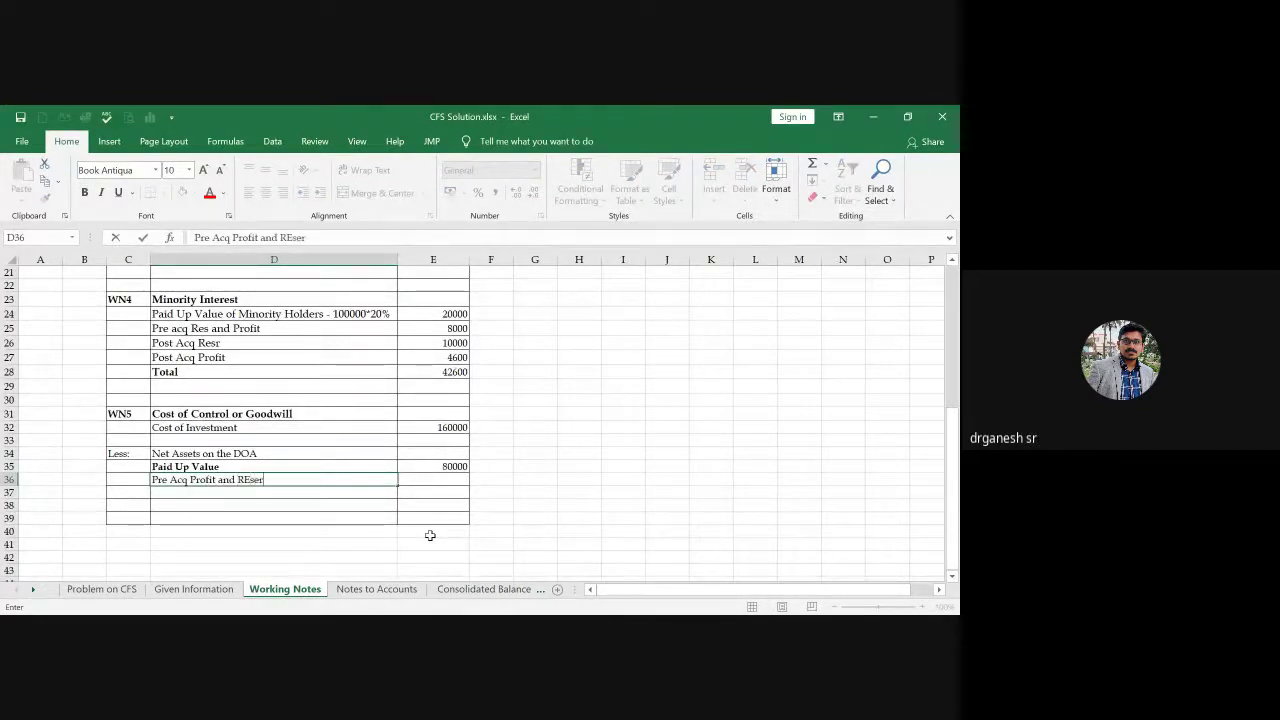
key(Tab)
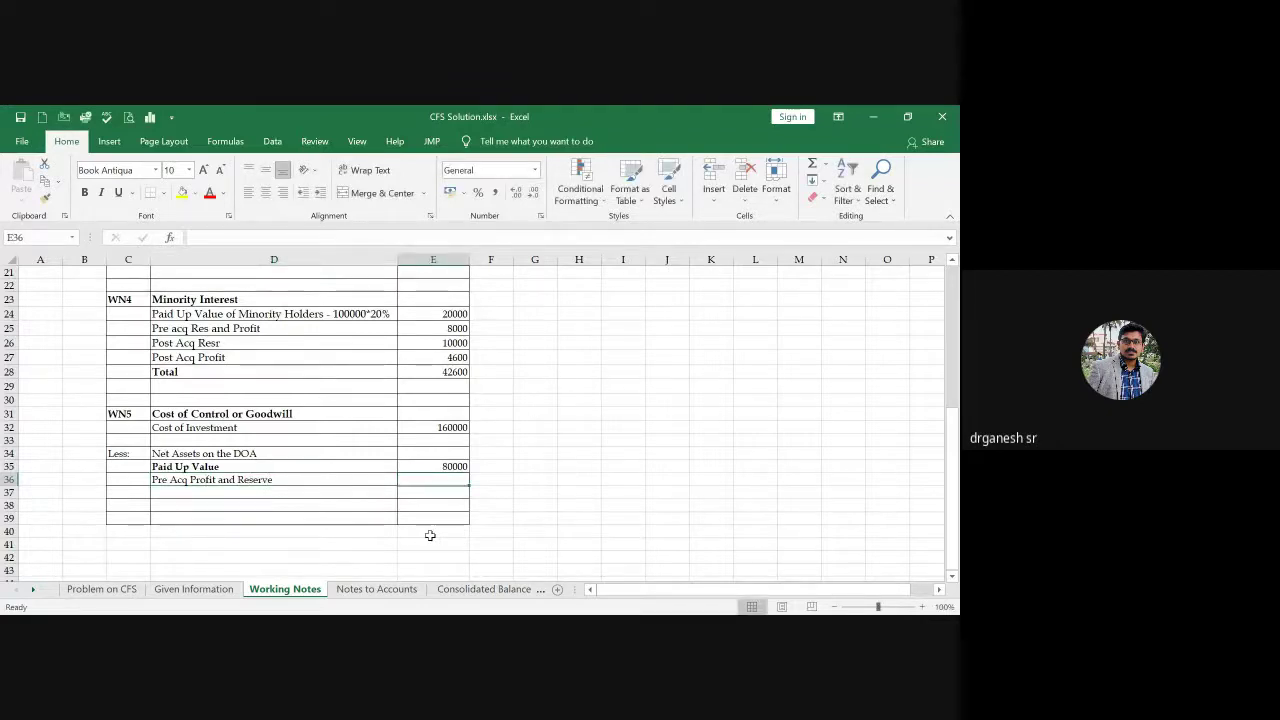
text(32000)
key(Return)
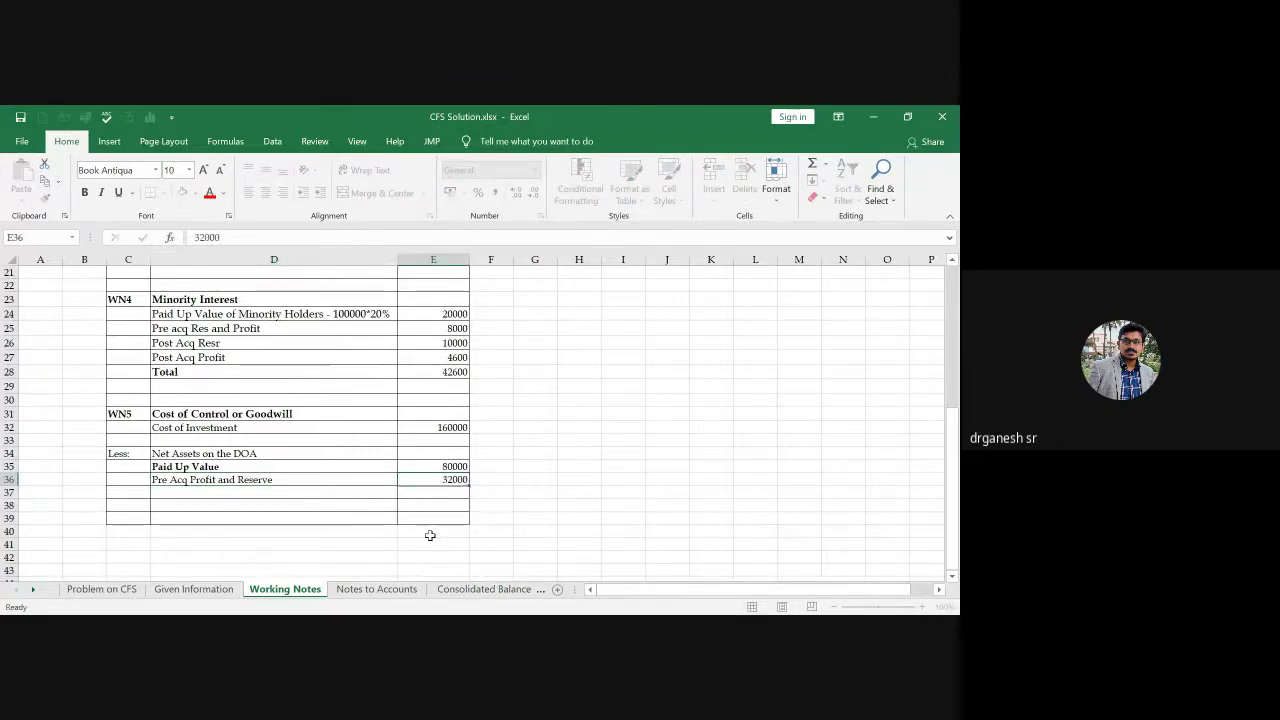
Step: Label D37 "Total Net Assets on the day of Acquisition" and add E35 and E36 by formula in E37
text(Total )
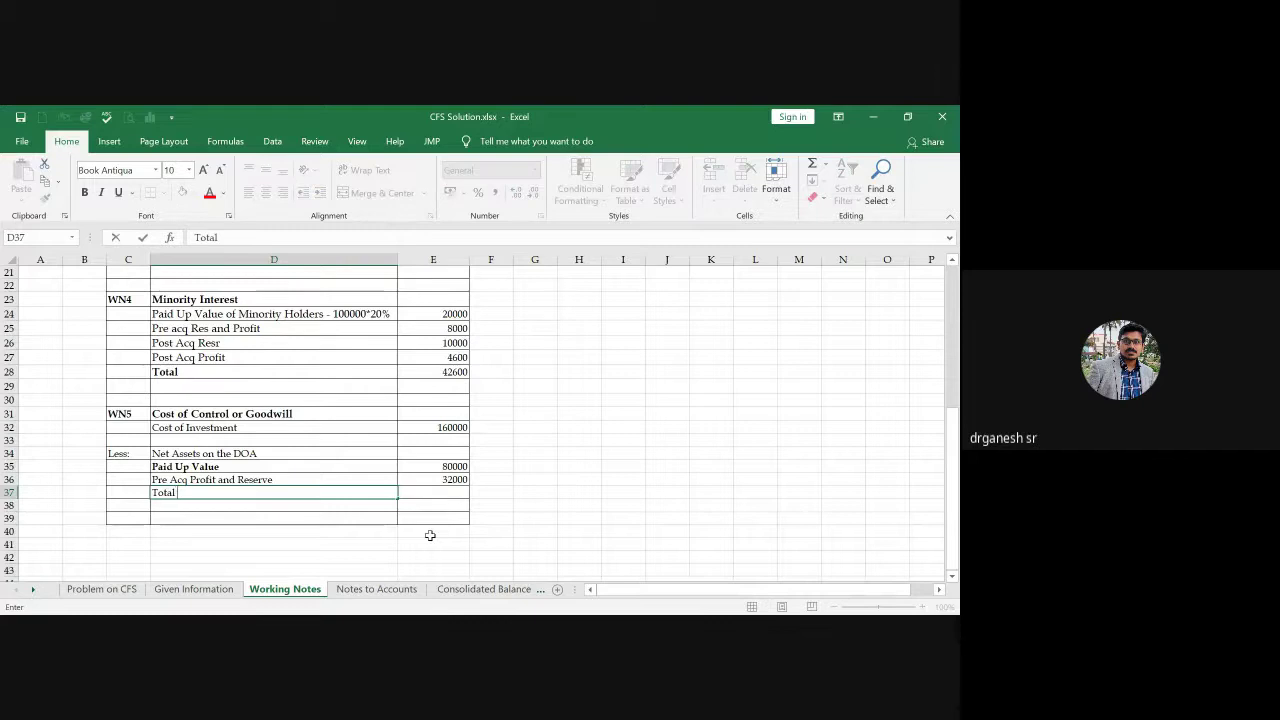
text(Net Assets o)
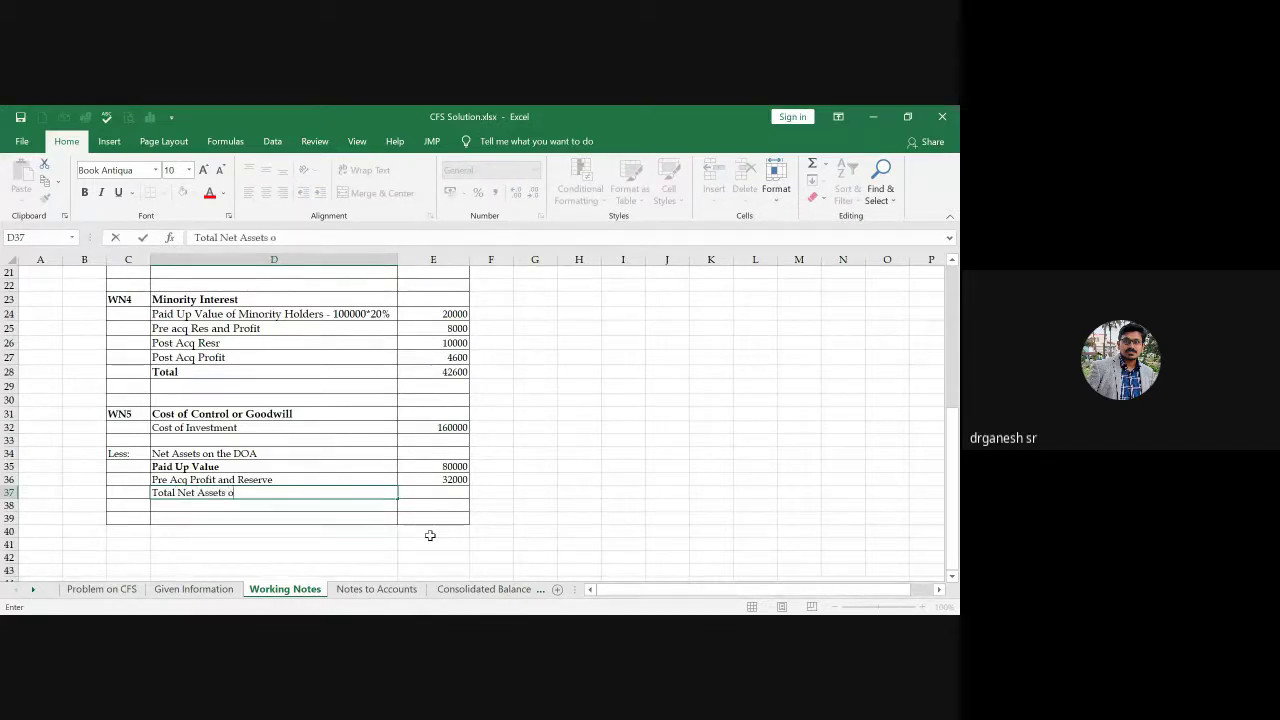
text(n the day of Acquisition)
key(Tab)
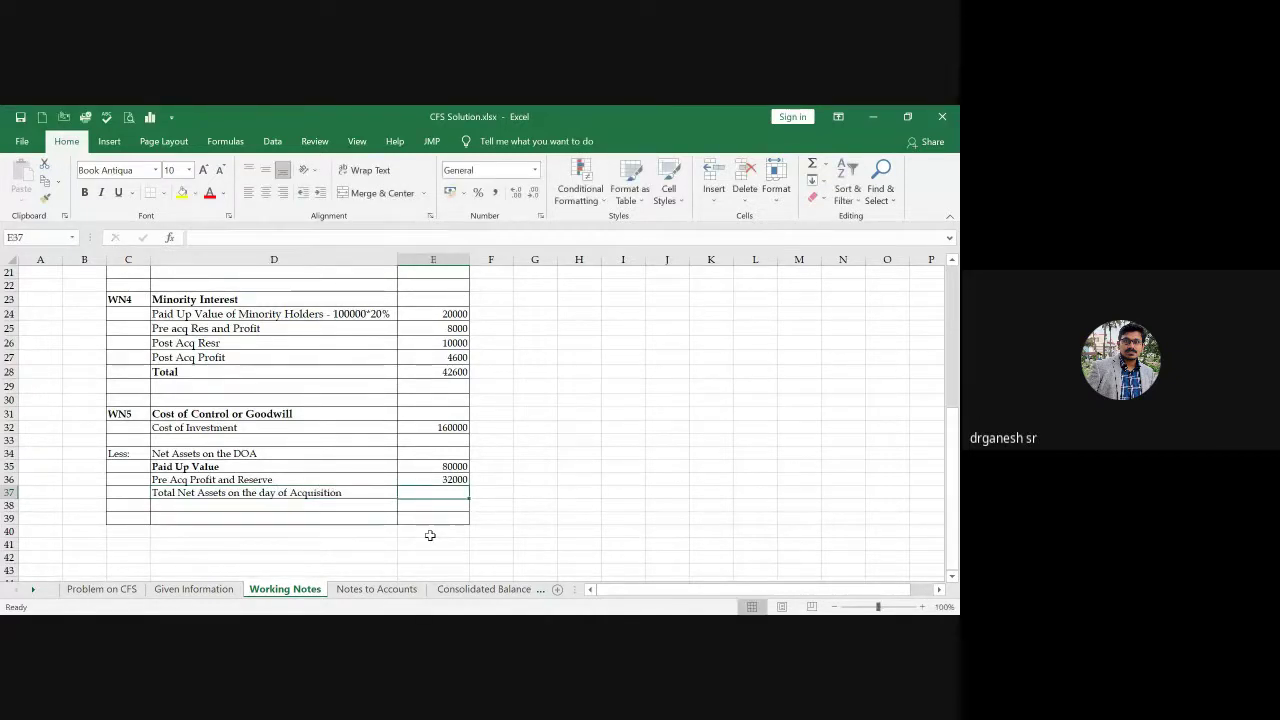
text(=)
key(Up)
key(Up)
text(+)
key(Up)
key(Return)
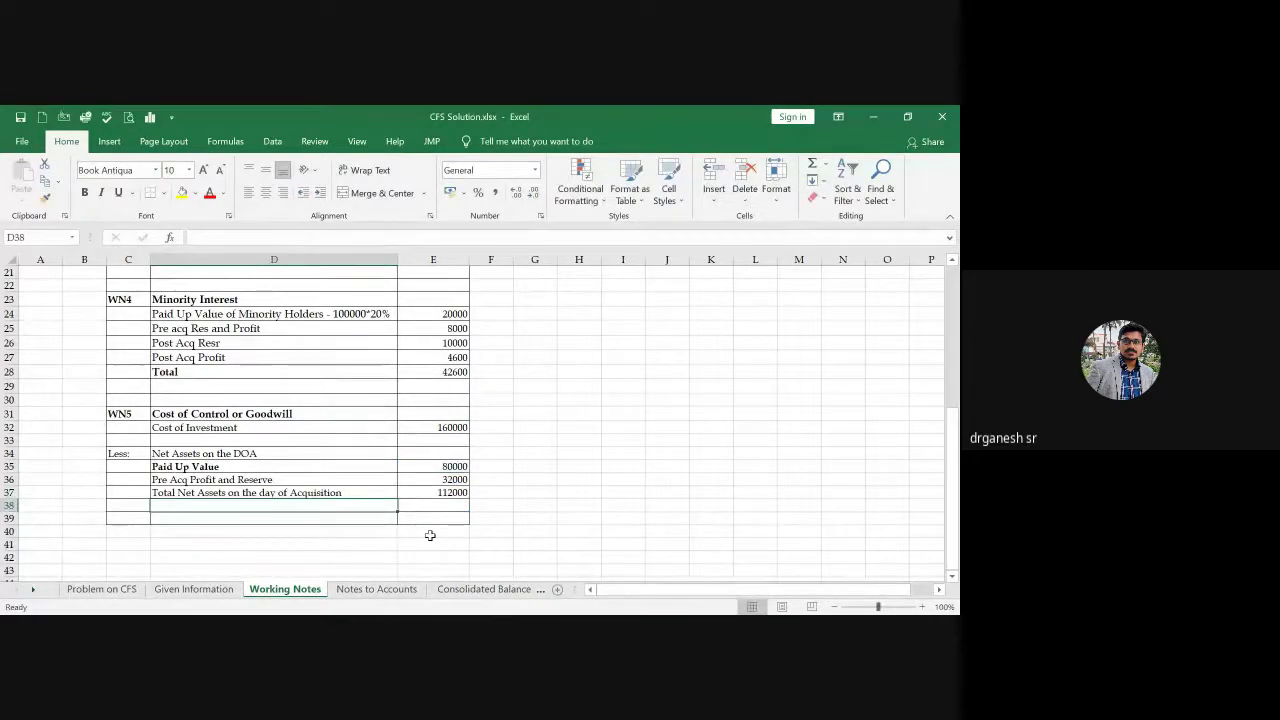
Step: Label D39 "Goodwill/Capital Reserve" and calculate it in E39 with the formula =E32-E37
key(Down)
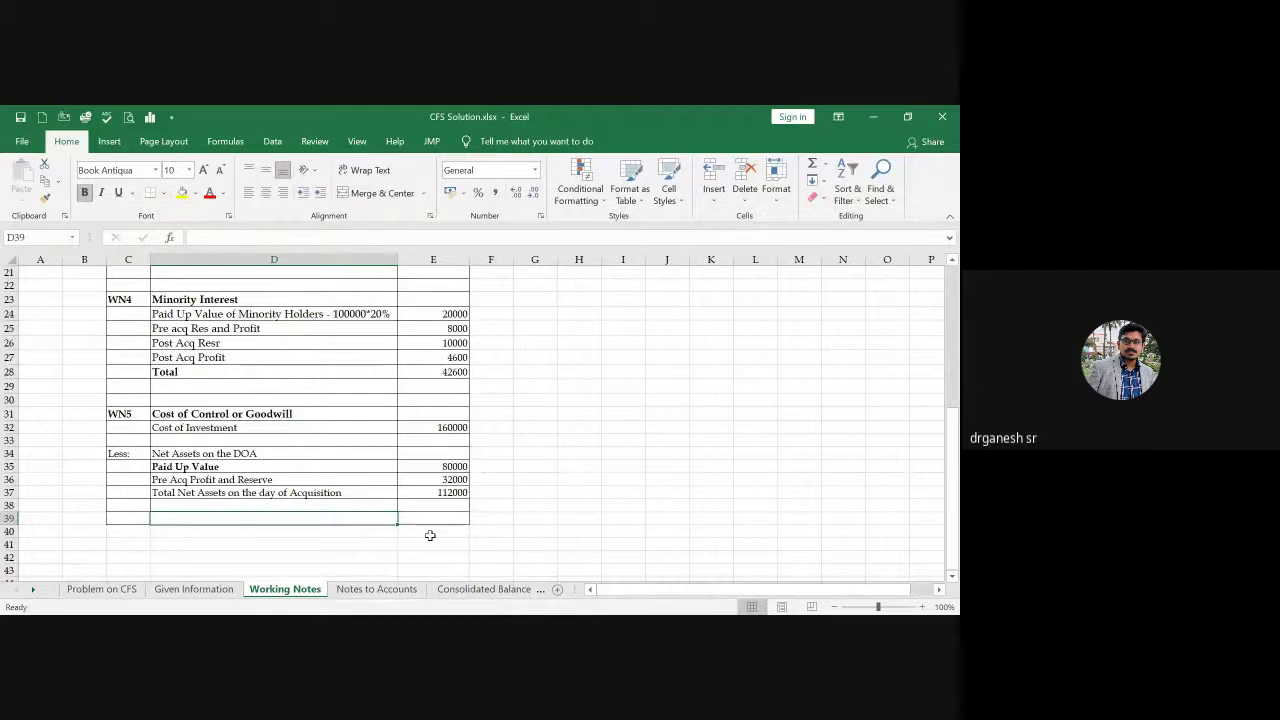
text(Goodwill/Capirtal REserve)
key(Tab)
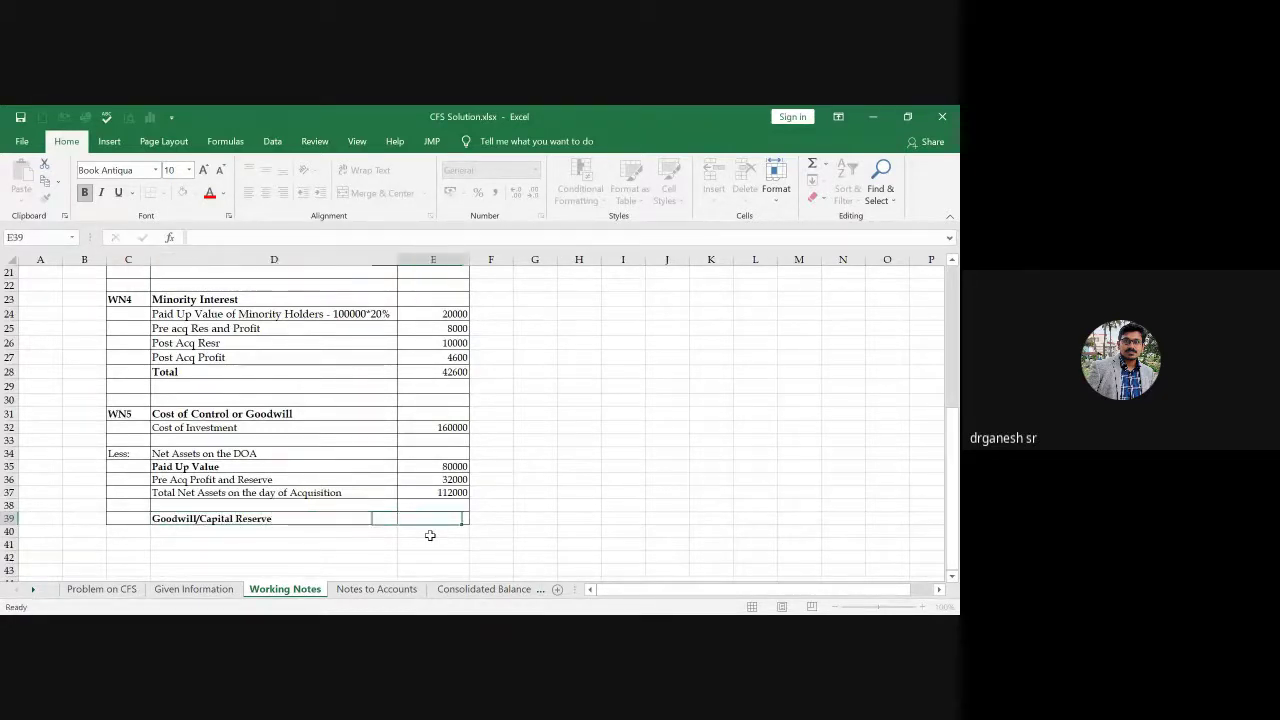
text(=)
key(Up)
key(Up)
key(Up)
key(Up)
key(Up)
key(Up)
key(Up)
text(-)
key(Up)
key(Up)
key(Return)
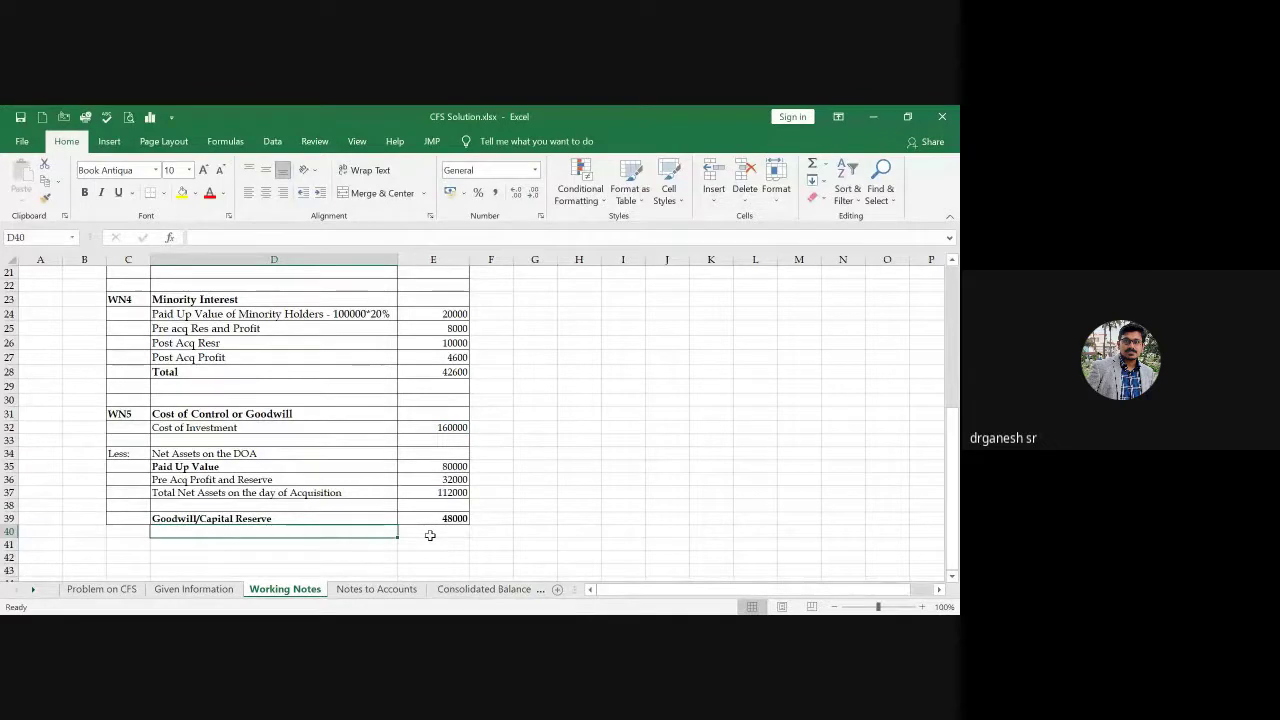
Step: Enter the remark "Goodwill" in F39 beside the Goodwill/Capital Reserve amount
key(Up)
key(Right)
key(Right)
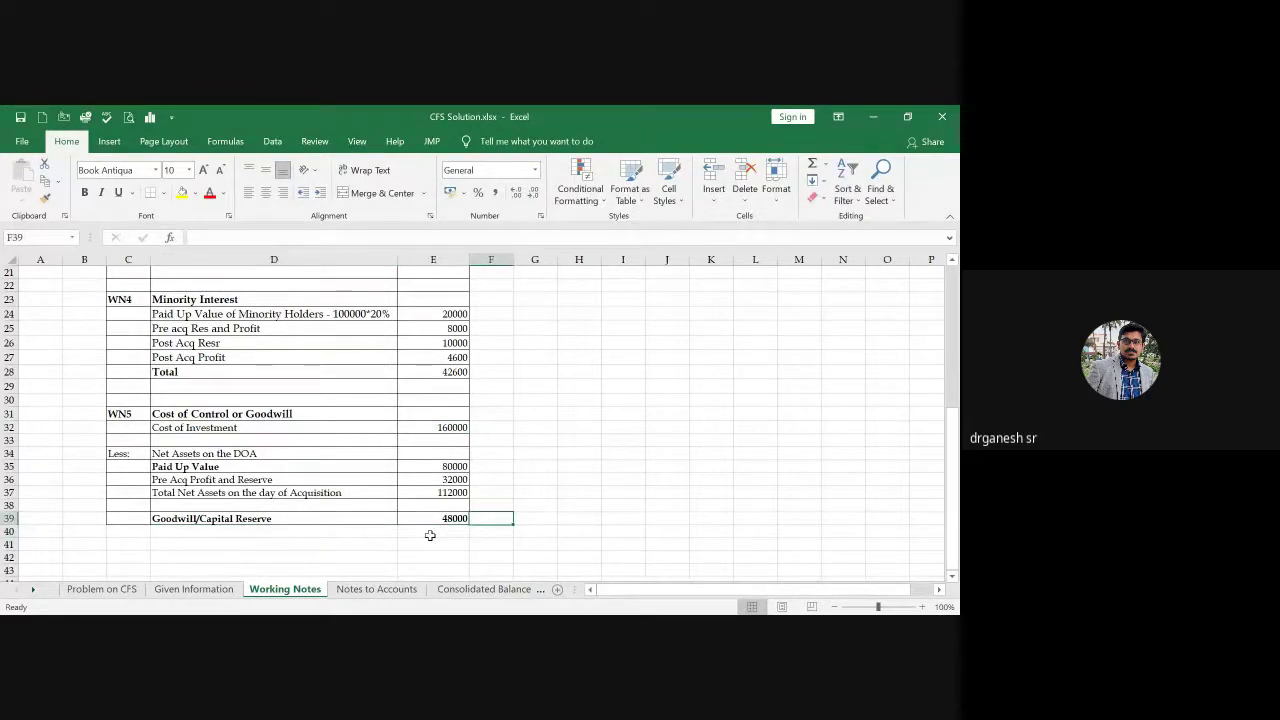
text(Good w)
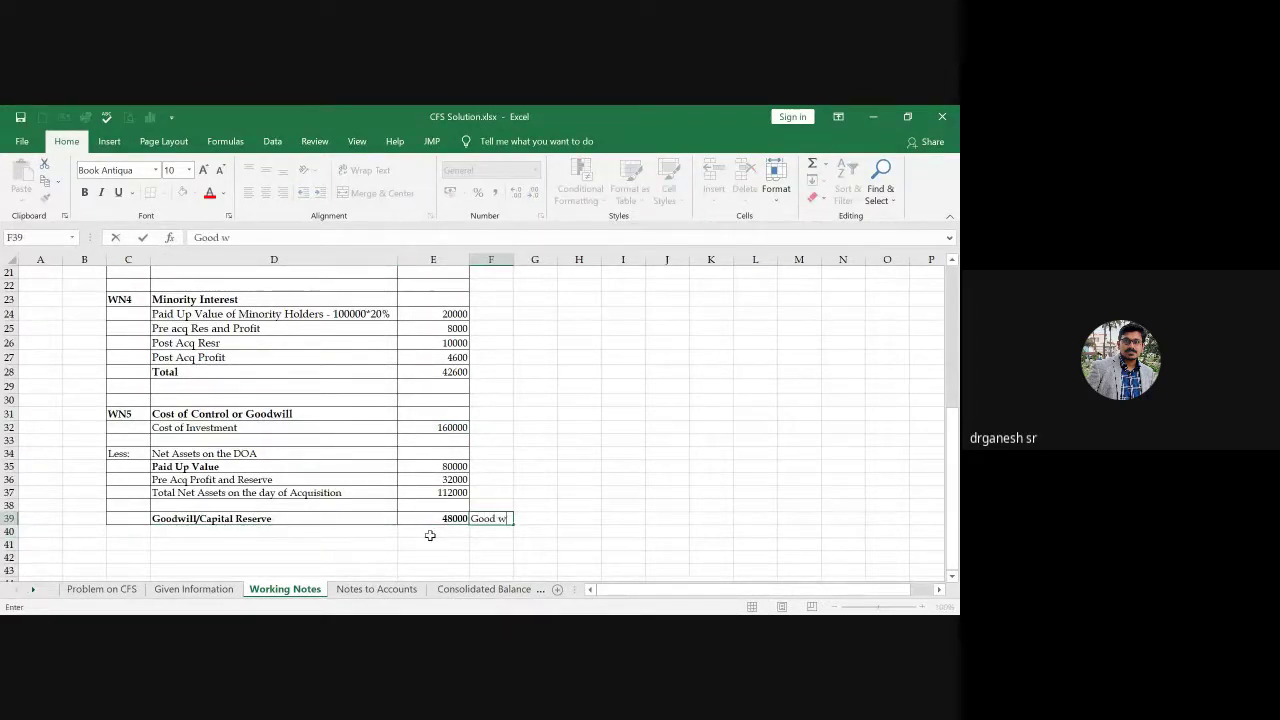
key(BackSpace)
key(BackSpace)
text(will)
key(Return)
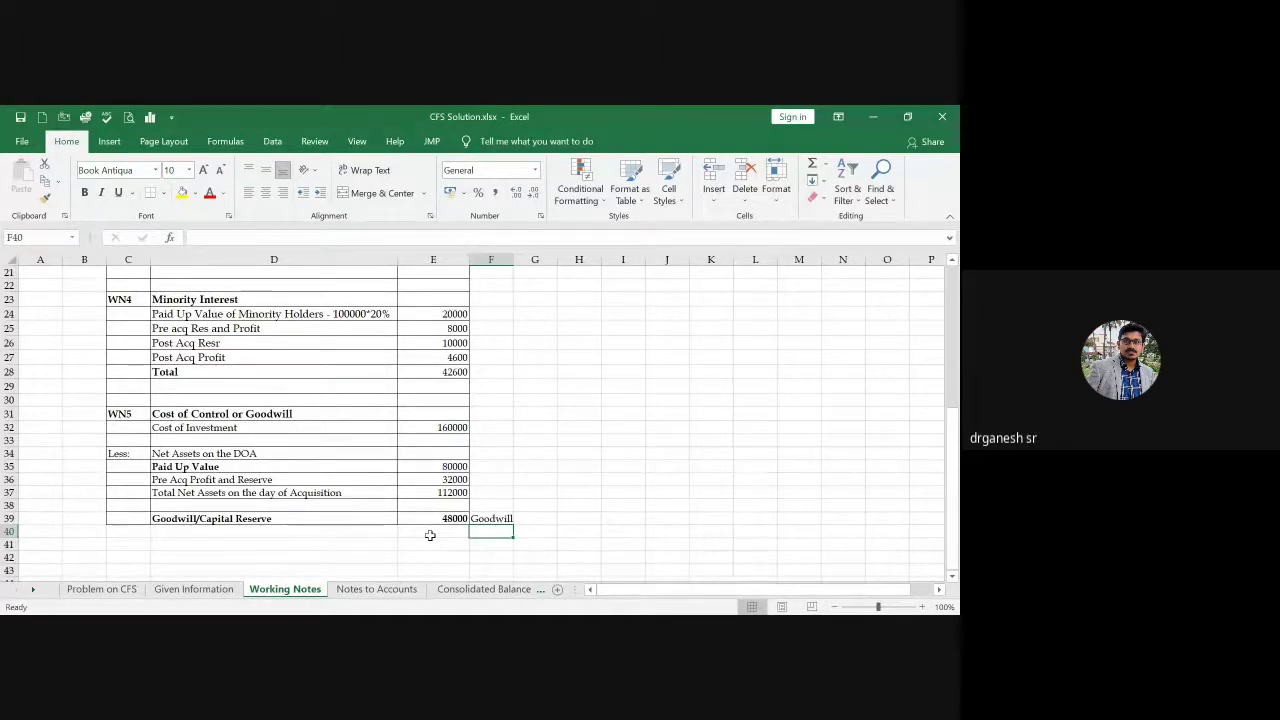
Step: Review the working notes from the WN5 goodwill back through minority interest to S Ltd.'s post-acquisition profits and reserves
key(Up)
key(Left)
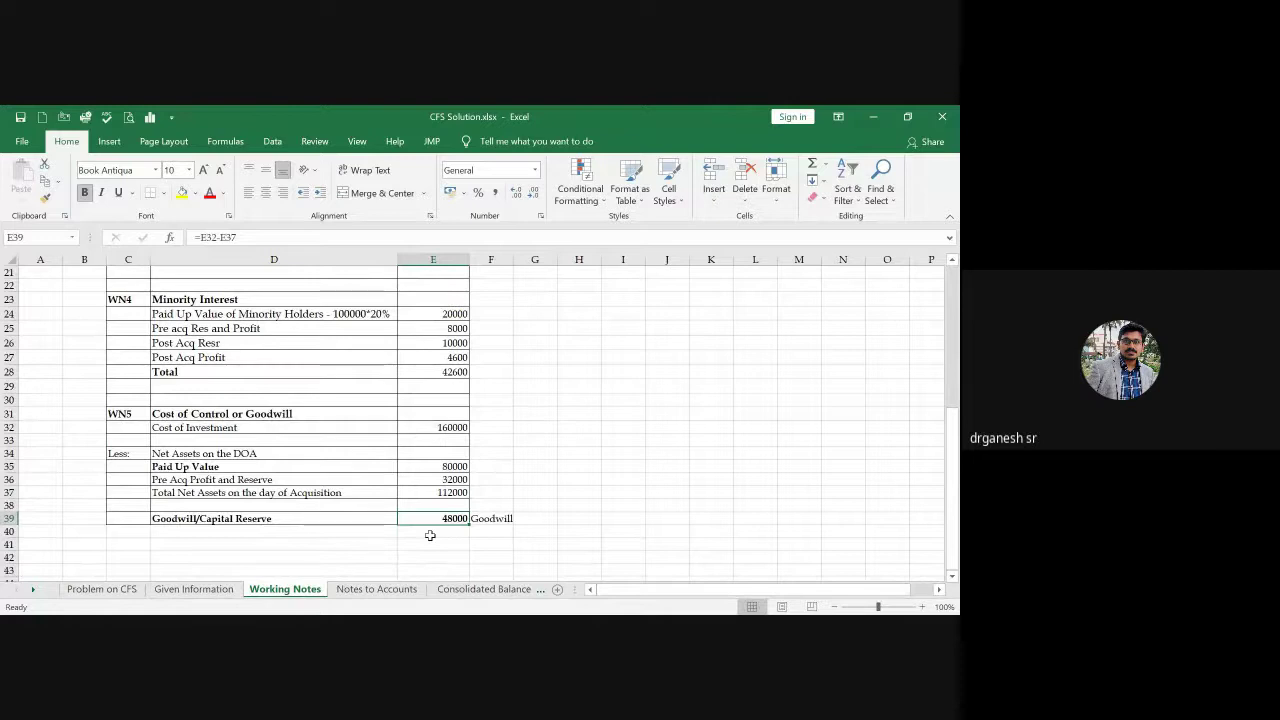
key(Up)
key(Up)
key(Up)
key(Up)
key(Up)
key(Up)
key(Up)
key(Up)
key(Up)
key(Up)
key(Up)
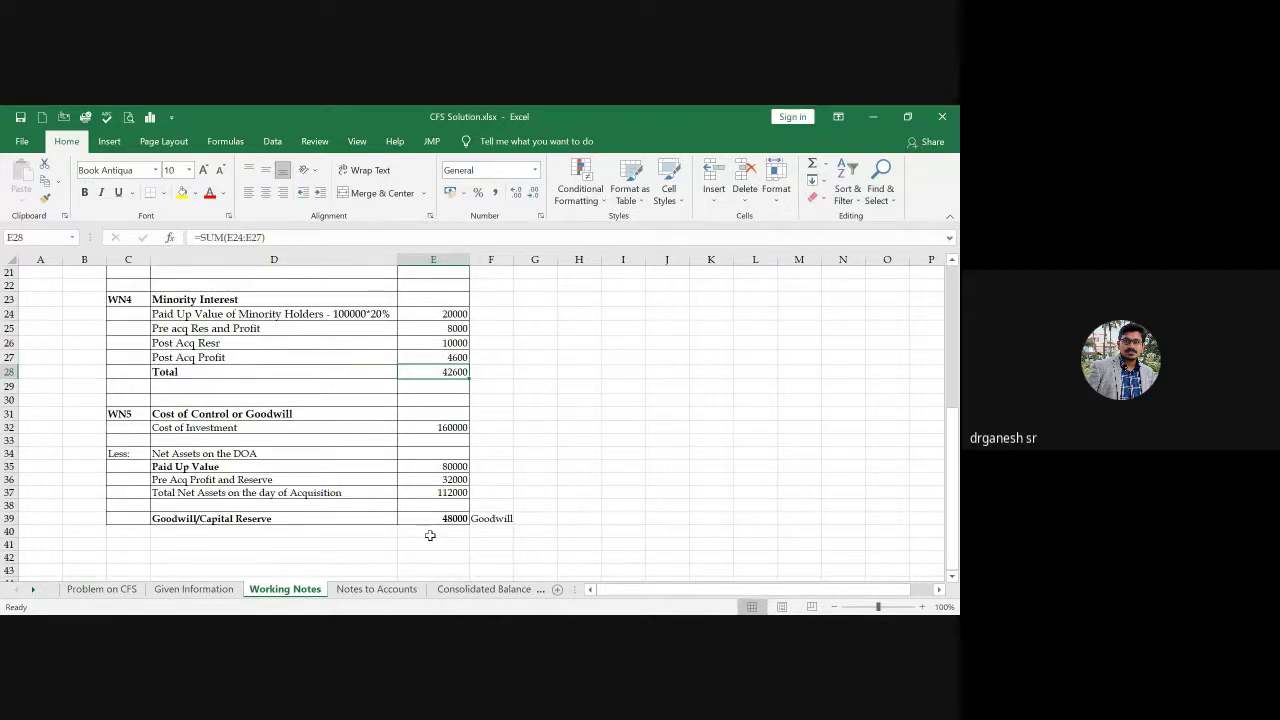
key(Up)
key(Up)
key(Up)
key(Up)
key(Up)
key(Up)
key(Up)
key(Up)
key(Up)
key(Up)
key(Up)
key(Up)
key(Up)
key(Up)
key(Up)
key(Down)
key(Down)
key(Down)
key(Down)
key(Down)
key(Down)
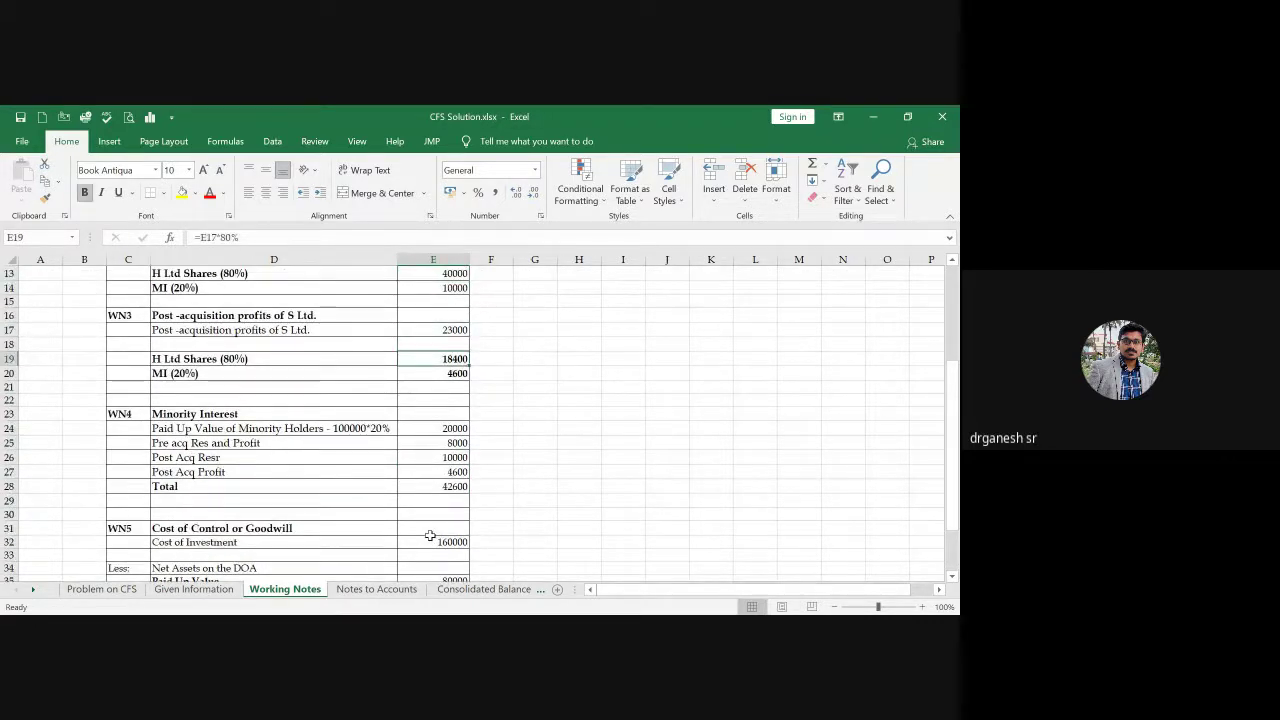
key(Up)
key(Up)
key(Up)
key(Up)
key(Up)
key(Up)
key(Up)
key(Up)
key(Up)
key(Up)
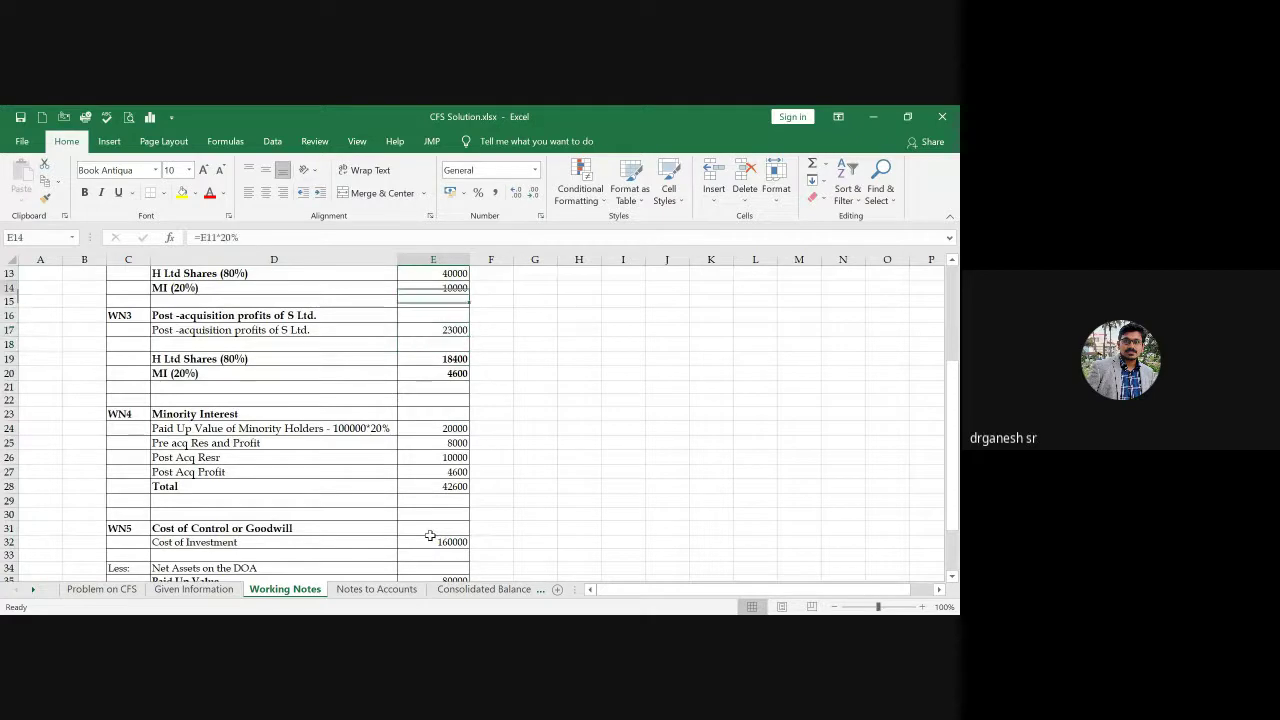
key(Down)
key(Down)
key(Down)
key(Down)
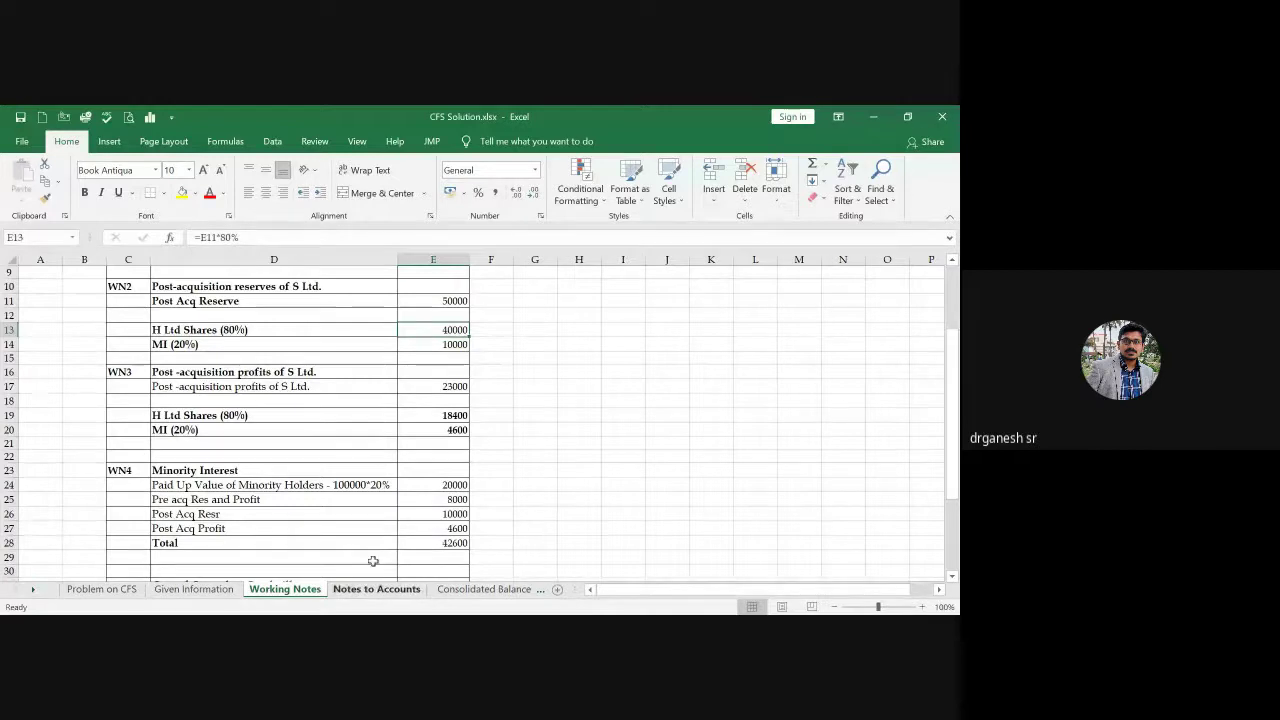
Step: In the Notes to Accounts sheet, label D4 "H Ltd Reserves" and enter 200000 in G4 from the problem's balance sheet
click(391, 593)
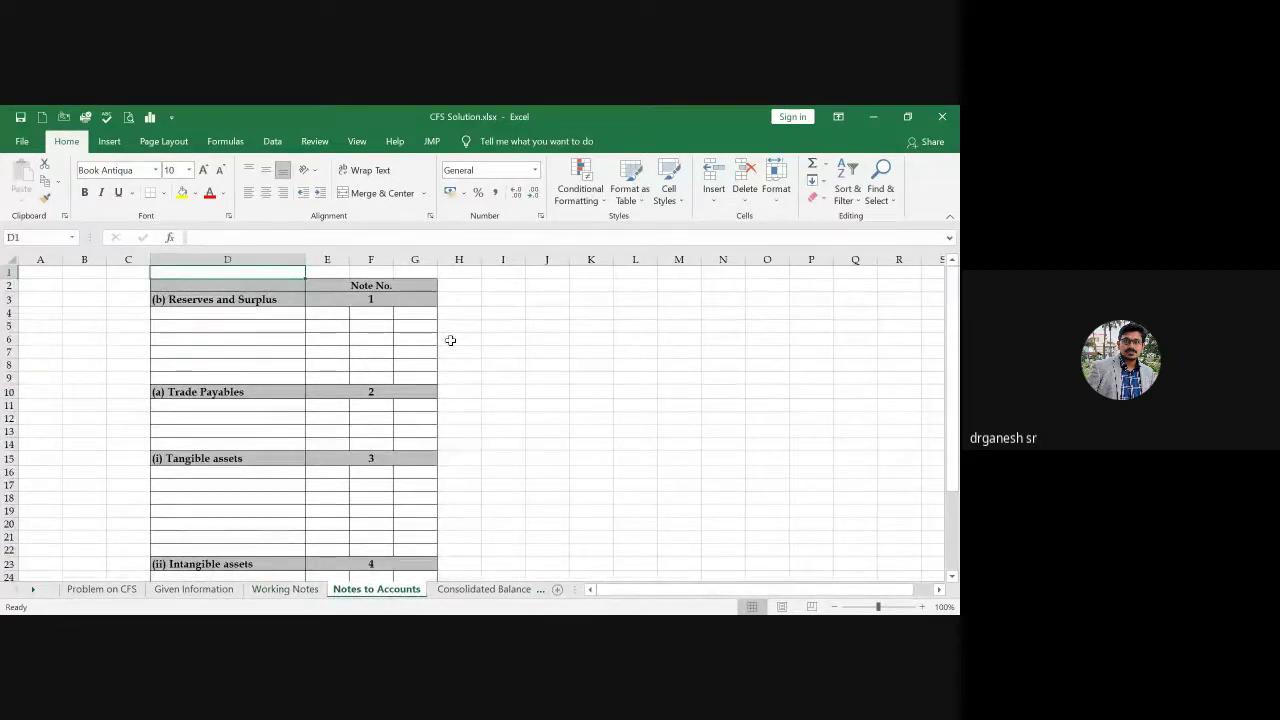
click(214, 315)
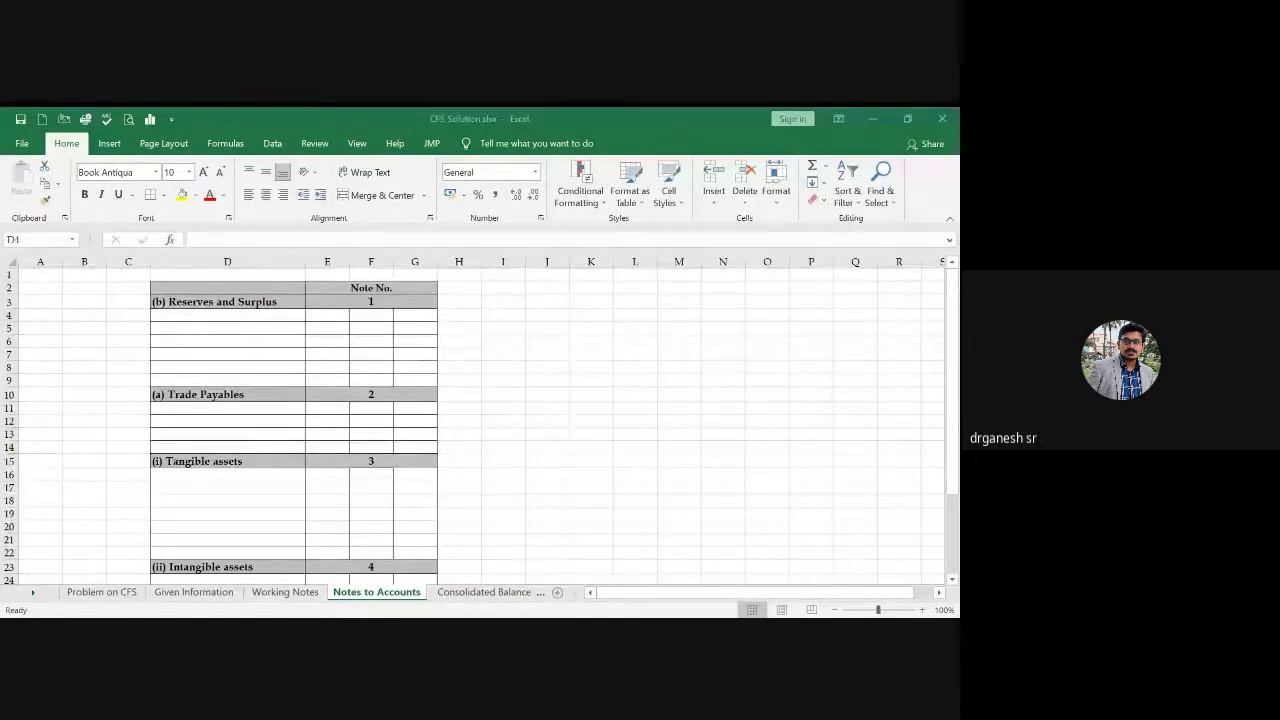
text(H L)
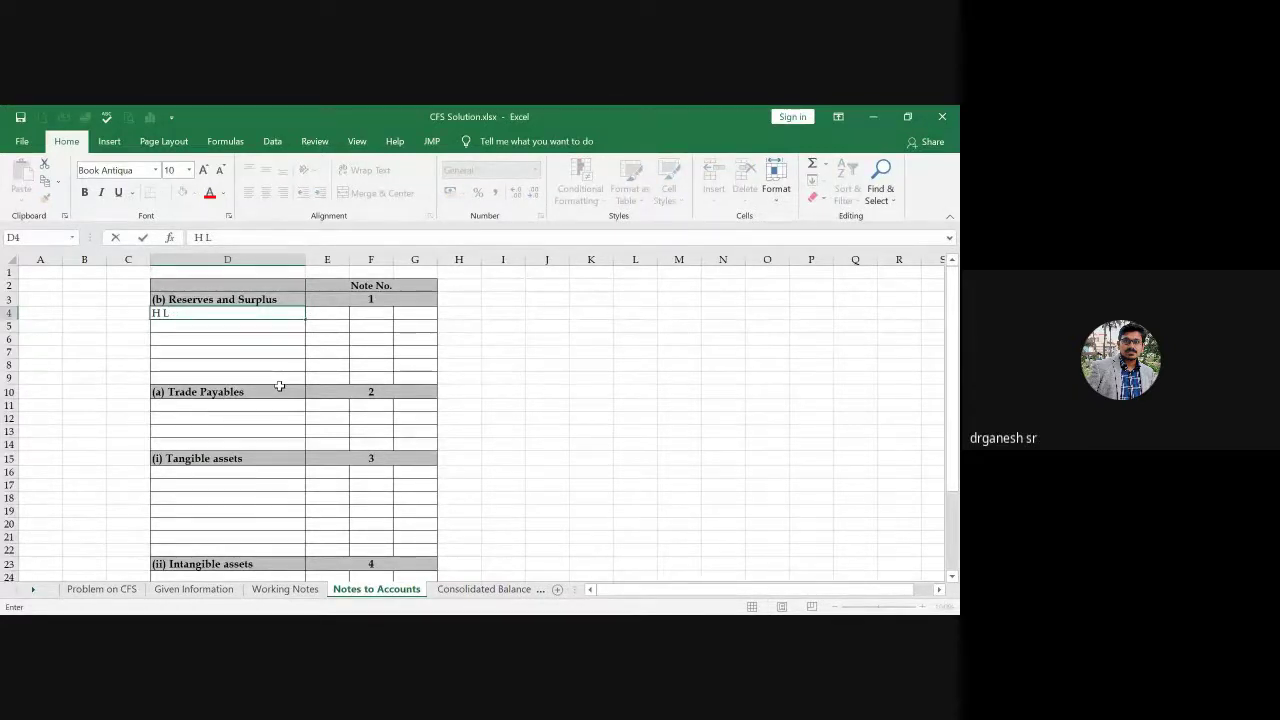
text(td Reserves)
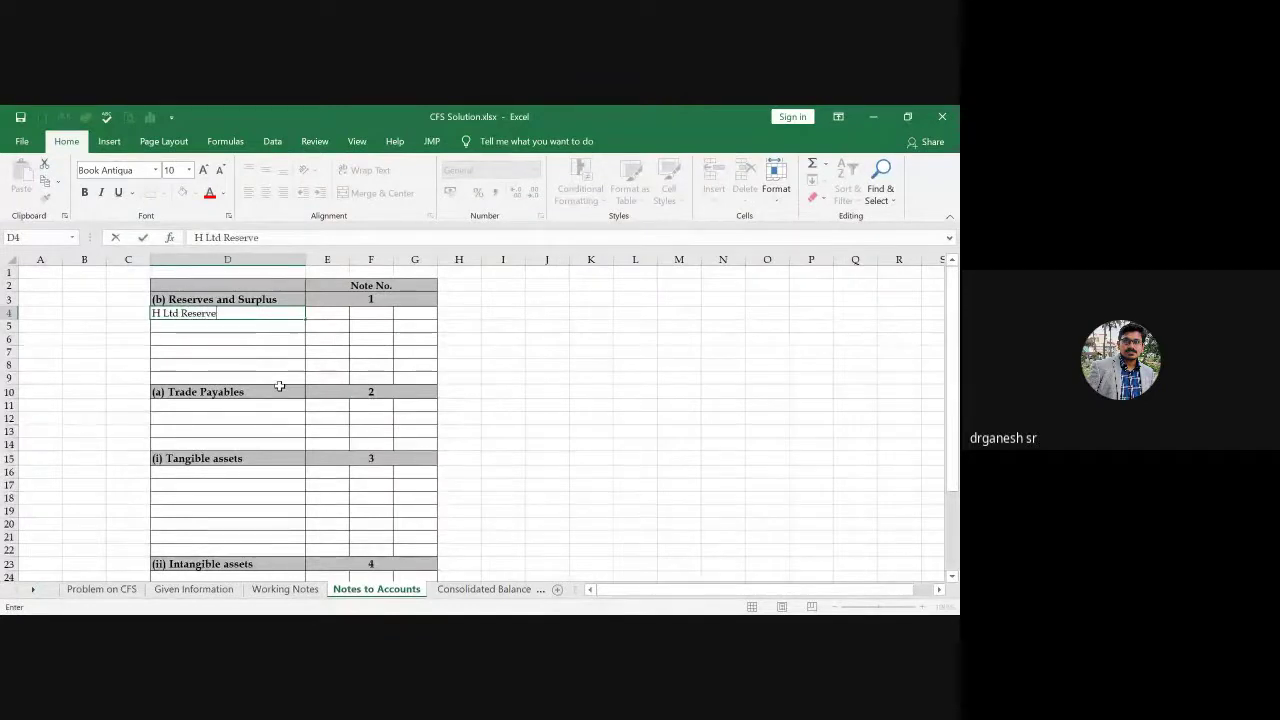
click(110, 589)
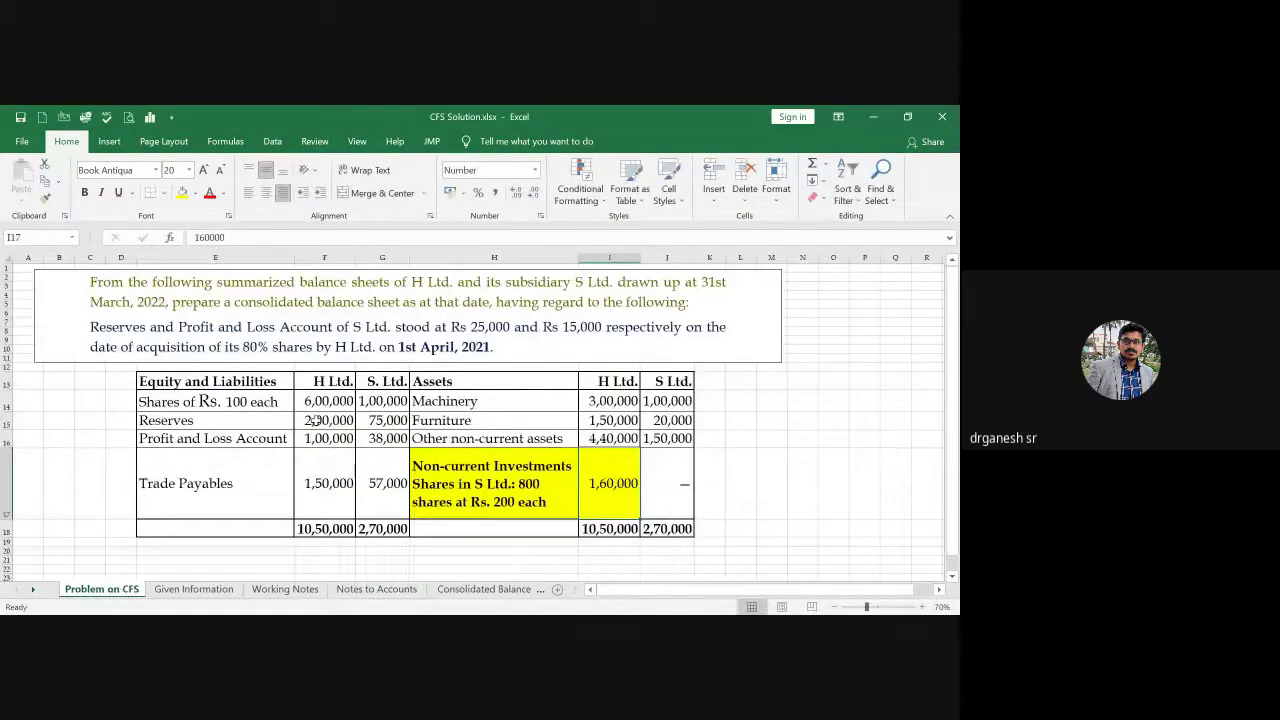
click(377, 589)
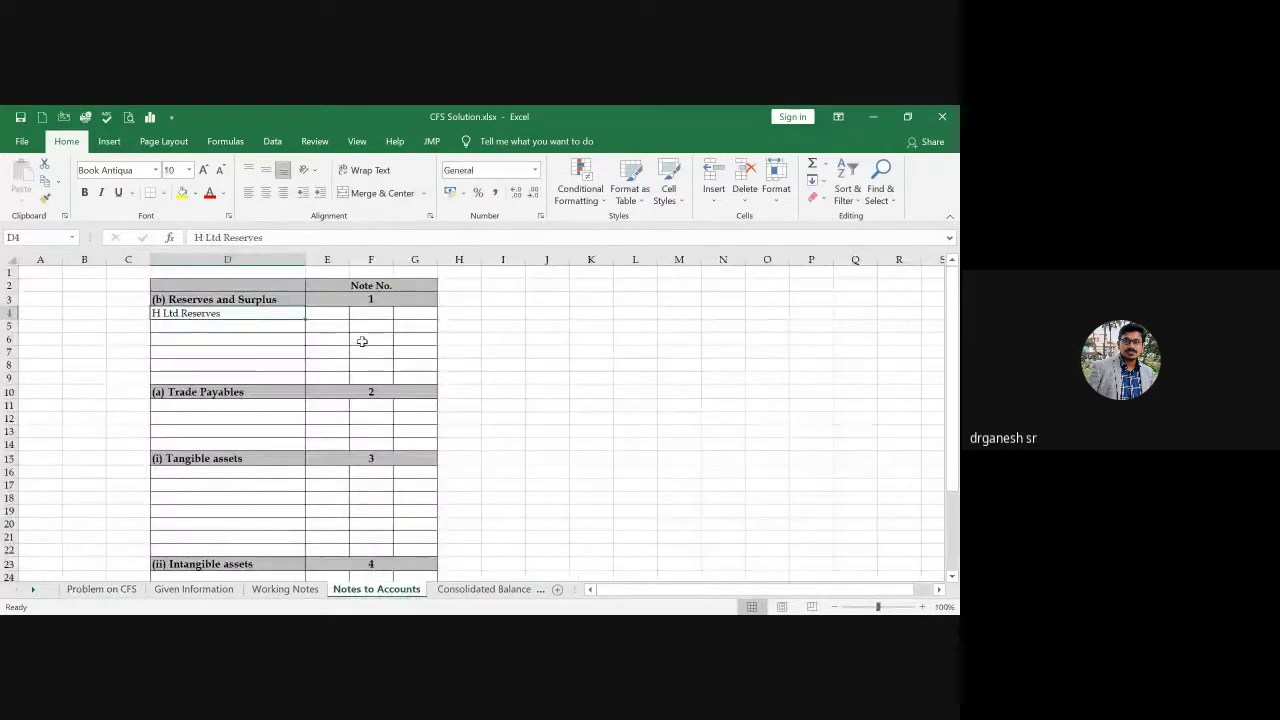
click(358, 314)
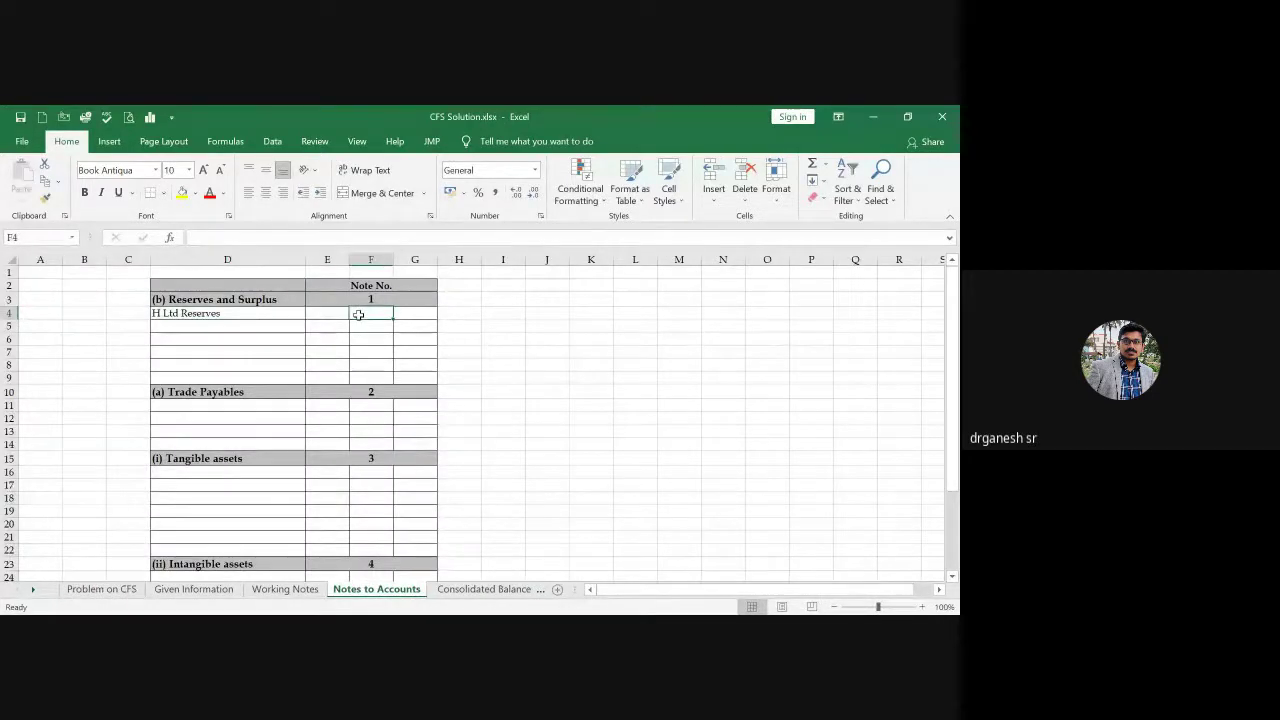
key(Right)
text(200000)
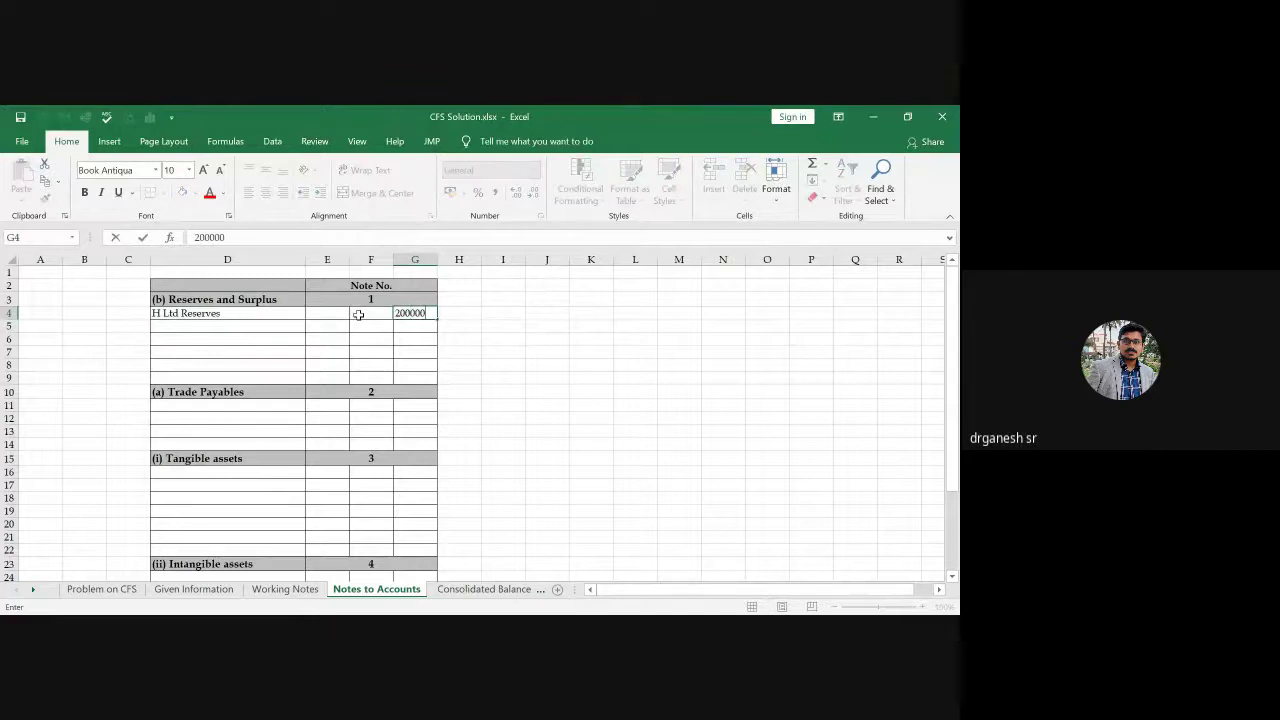
key(Return)
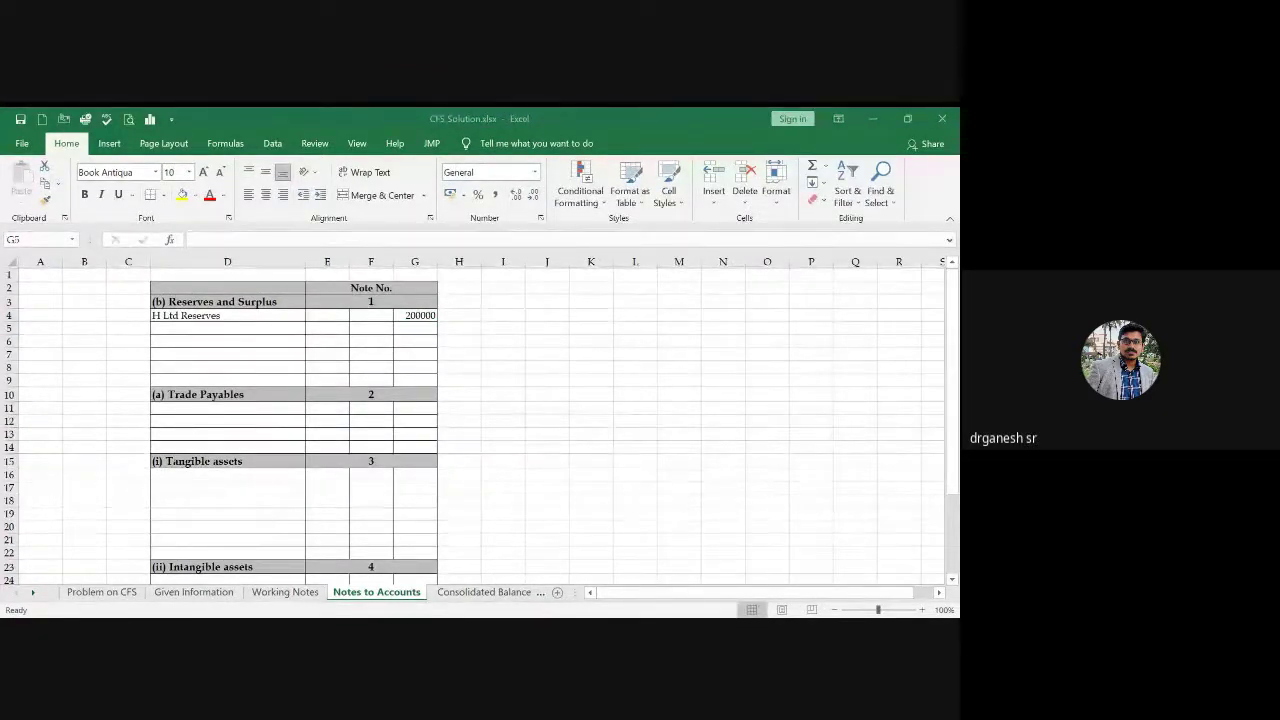
Step: Label D5 "Post acquisiiton Reserve" under Reserves and Surplus
key(Left)
key(Left)
key(Left)
key(Left)
key(Right)
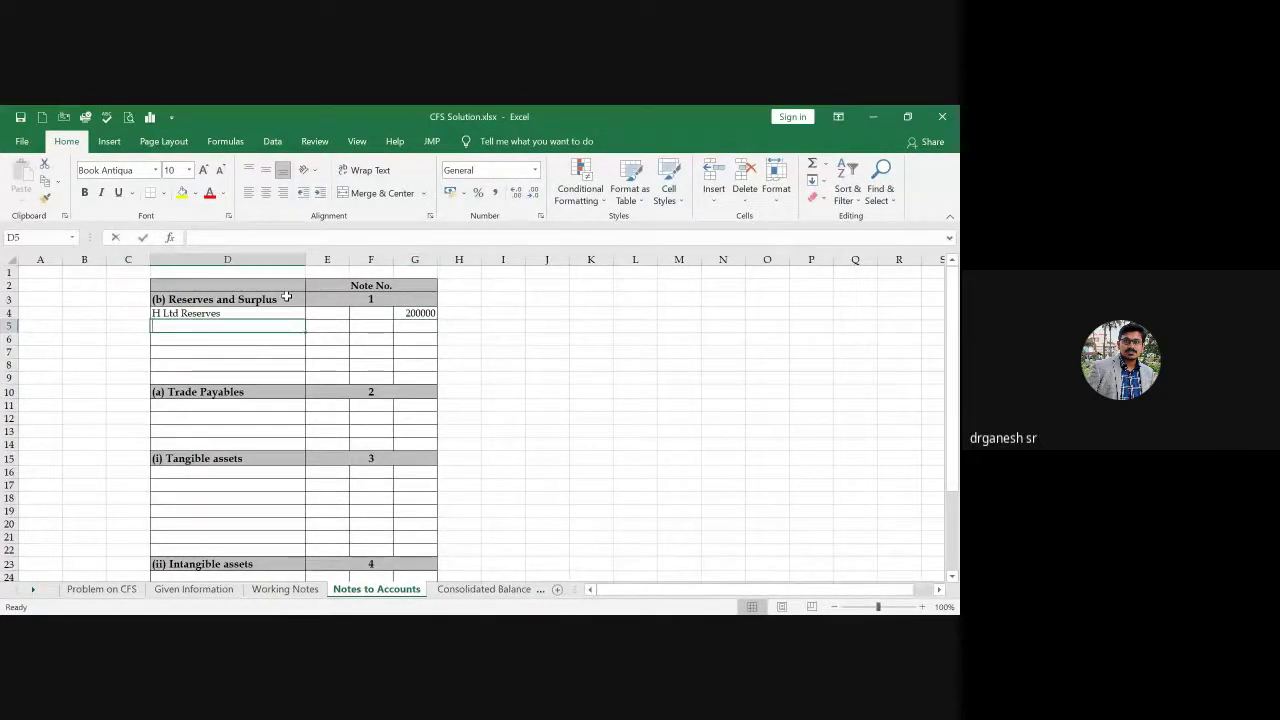
text(Post a)
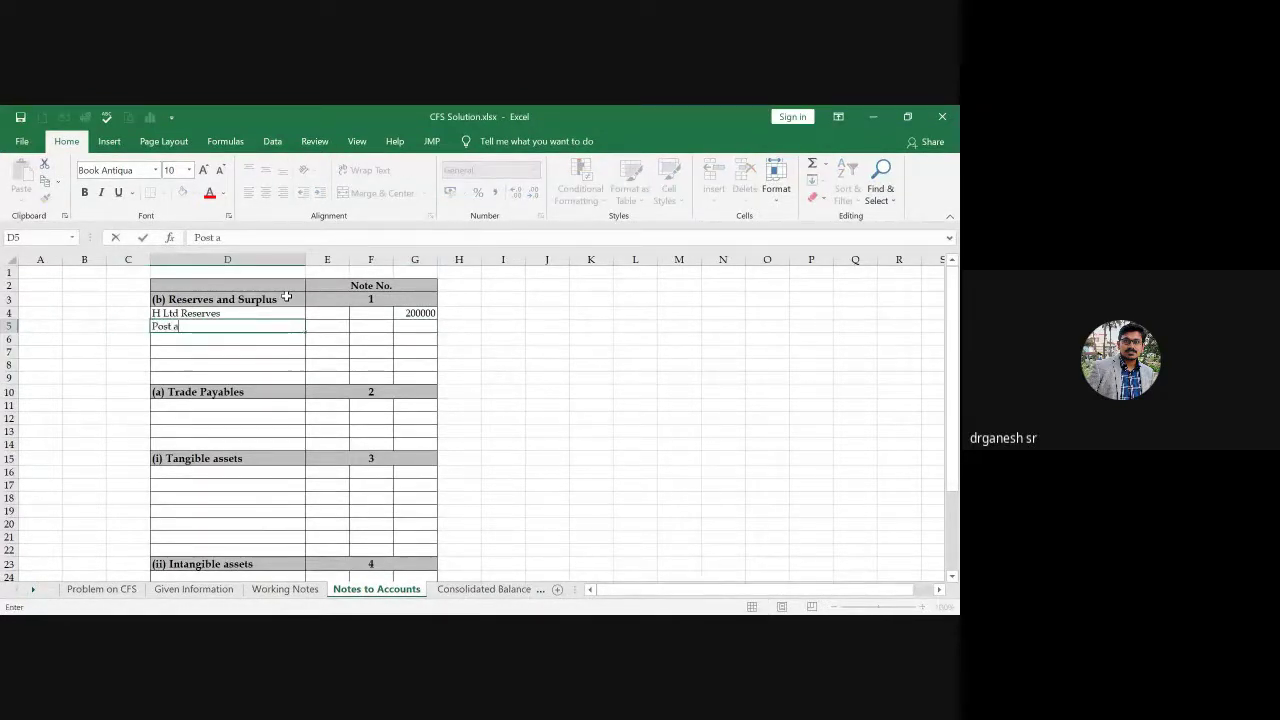
text(cquisiiton RE)
Step: Link G5 to H Ltd.'s 80% share of post-acquisition reserves with the formula ='Working Notes'!E13
key(Right)
key(Right)
key(Right)
key(Right)
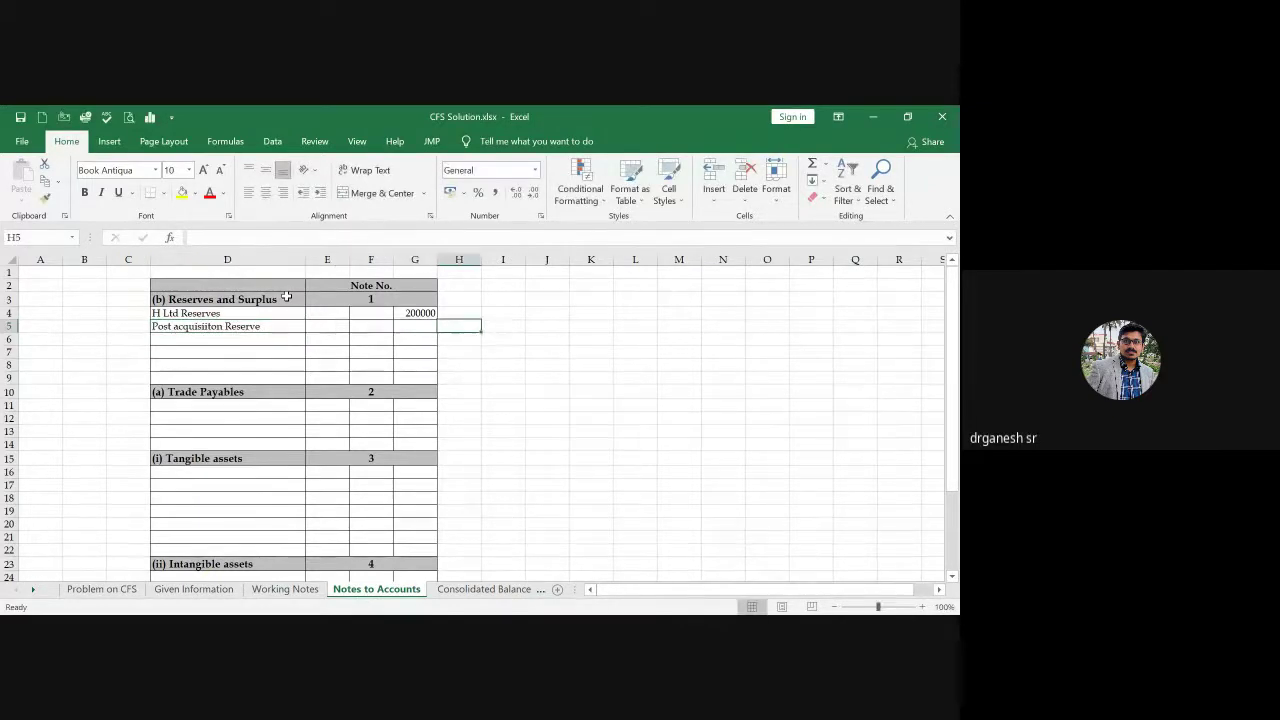
key(Left)
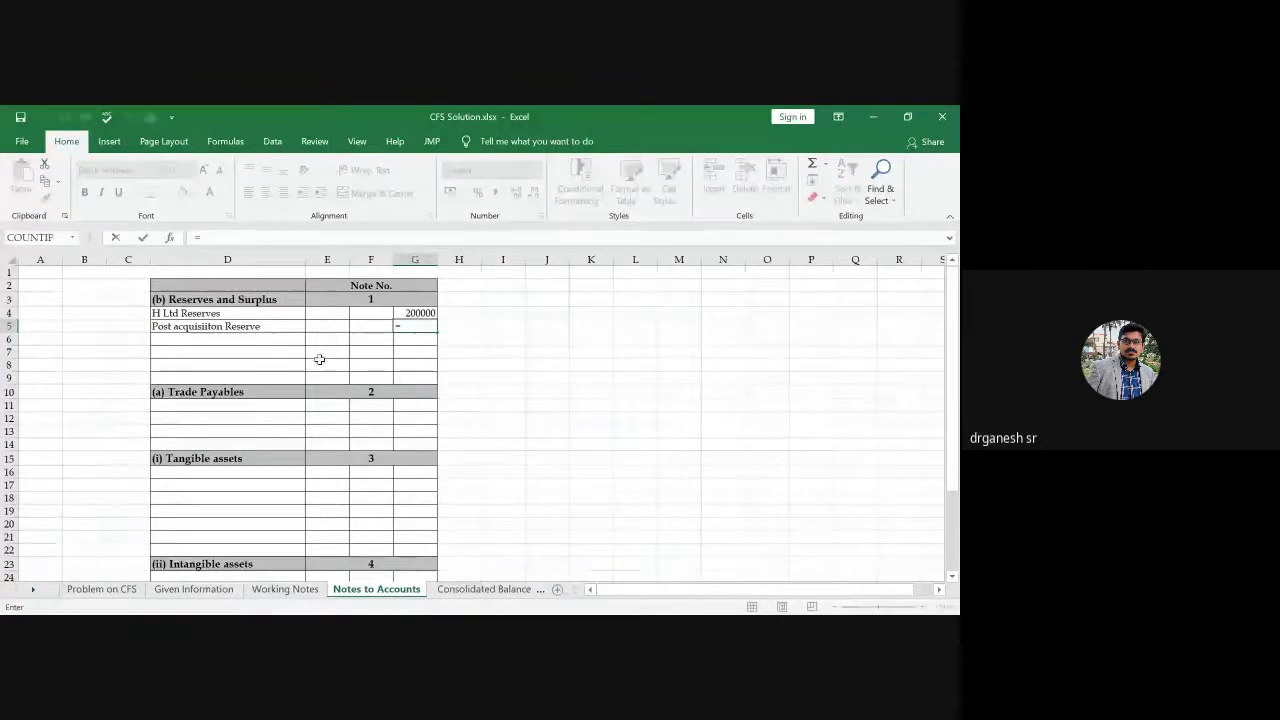
click(285, 589)
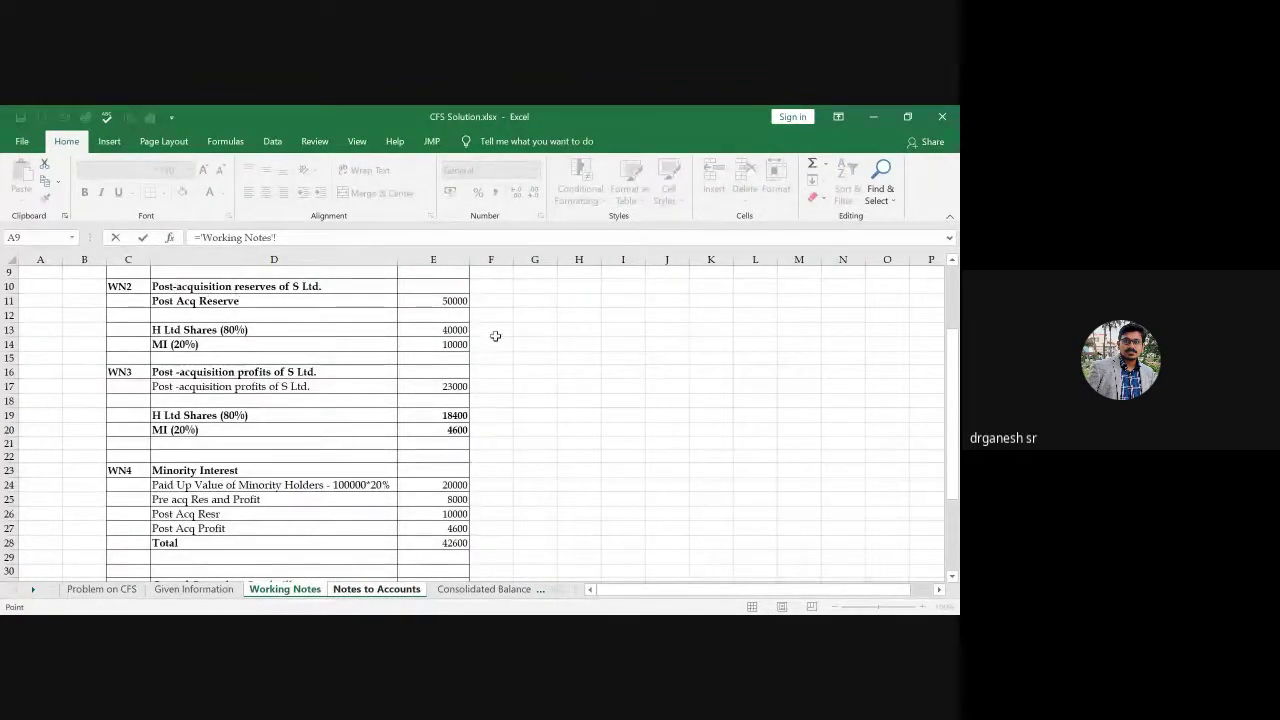
click(450, 330)
key(Return)
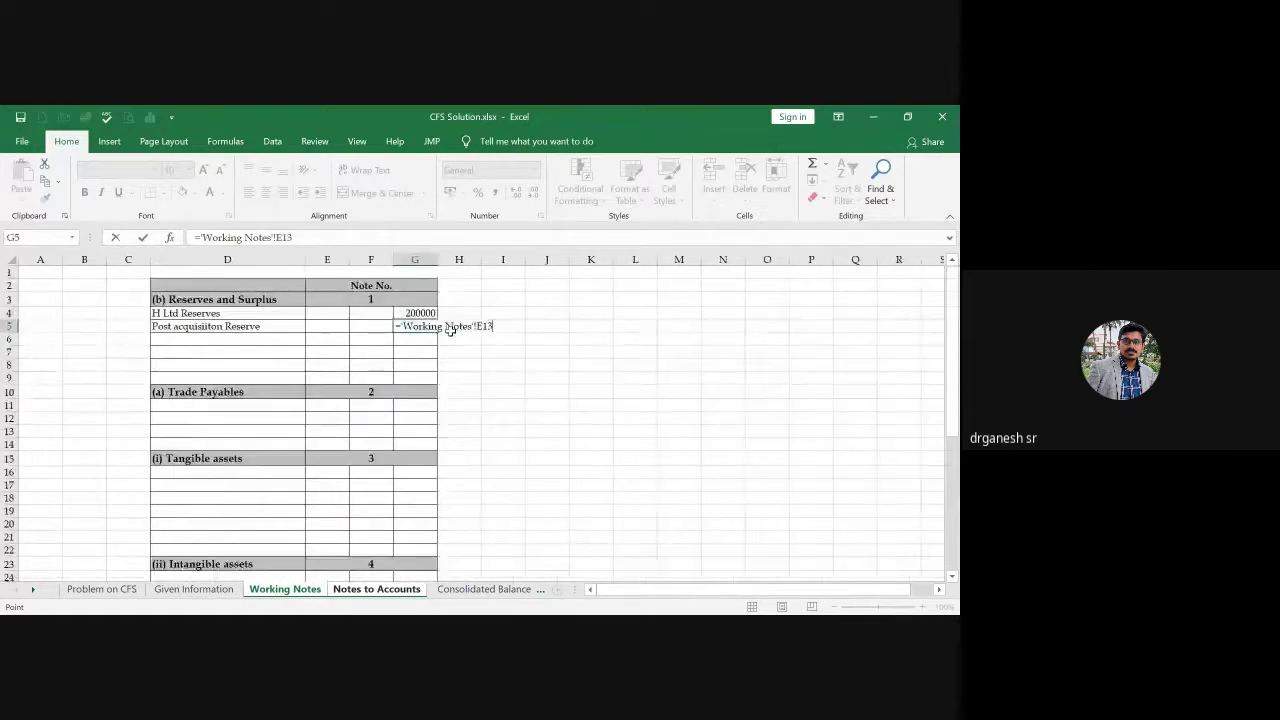
Step: Label D6 "H Lts Profit" below the post-acquisition reserve row
click(253, 339)
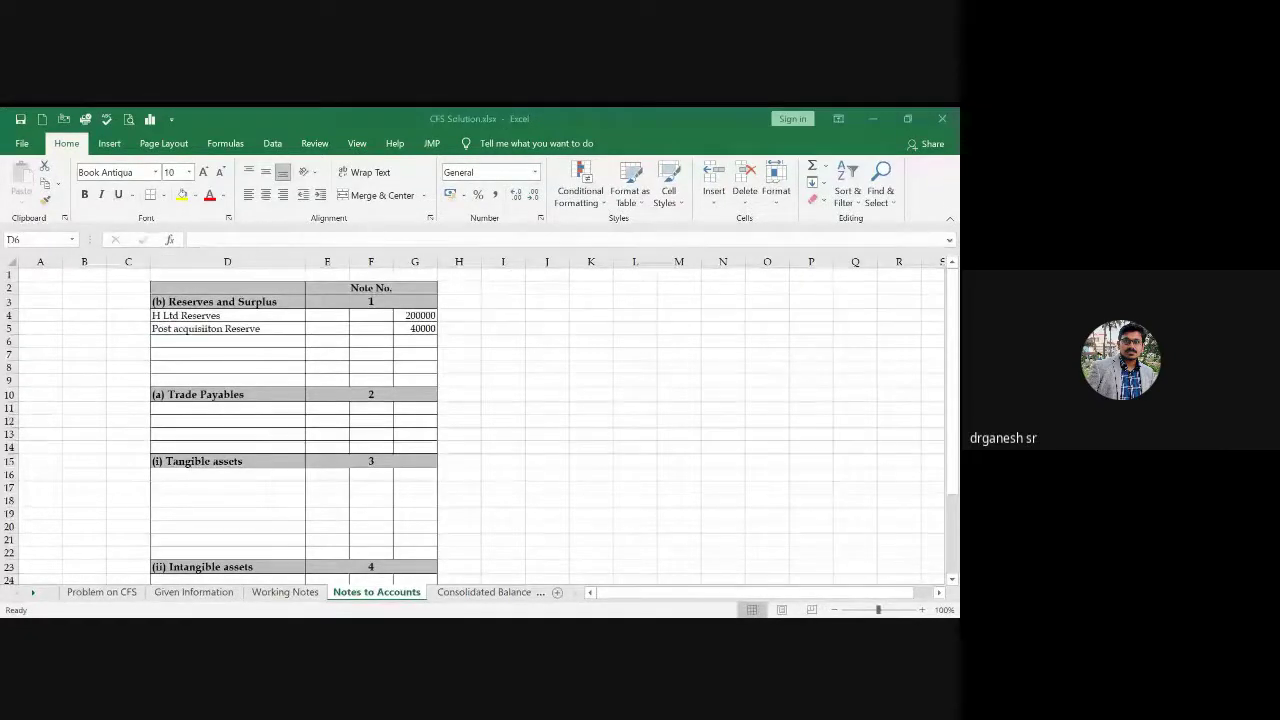
text(H)
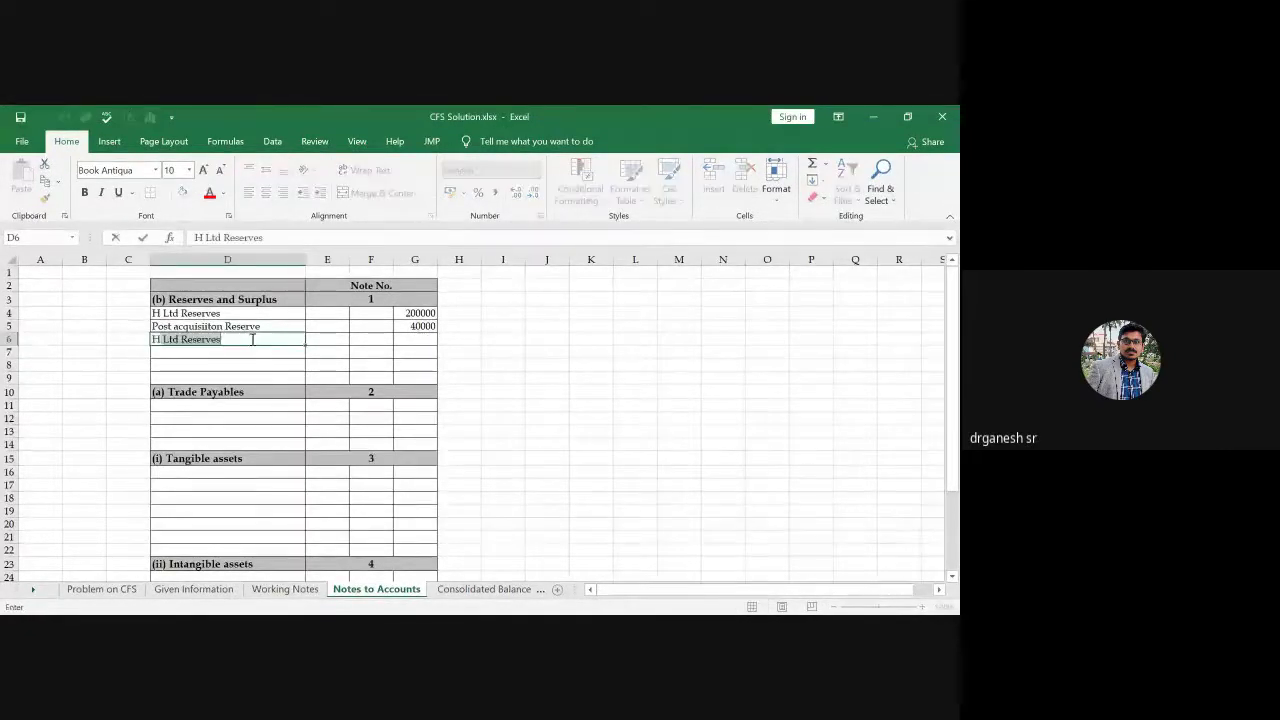
text( Lts Prof)
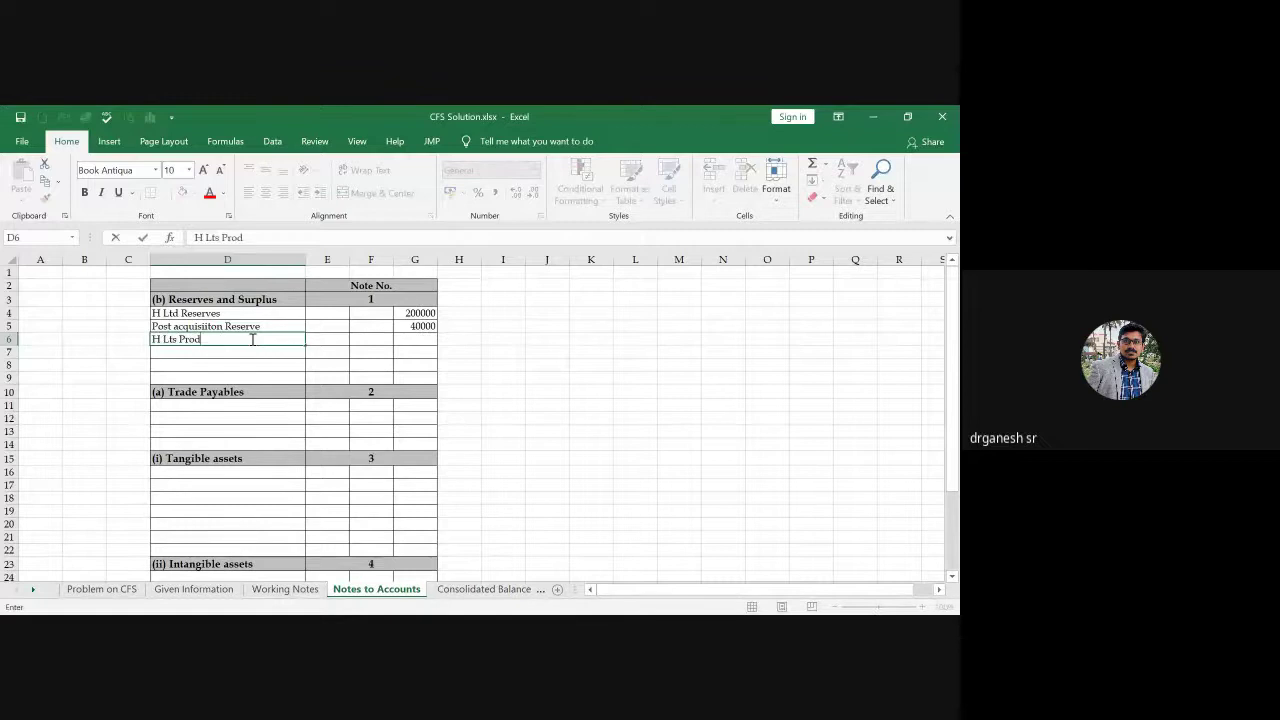
text(it)
Step: Look up H Ltd.'s Profit and Loss Account balance in the problem sheet and enter 10000 in G6 of the notes
click(100, 589)
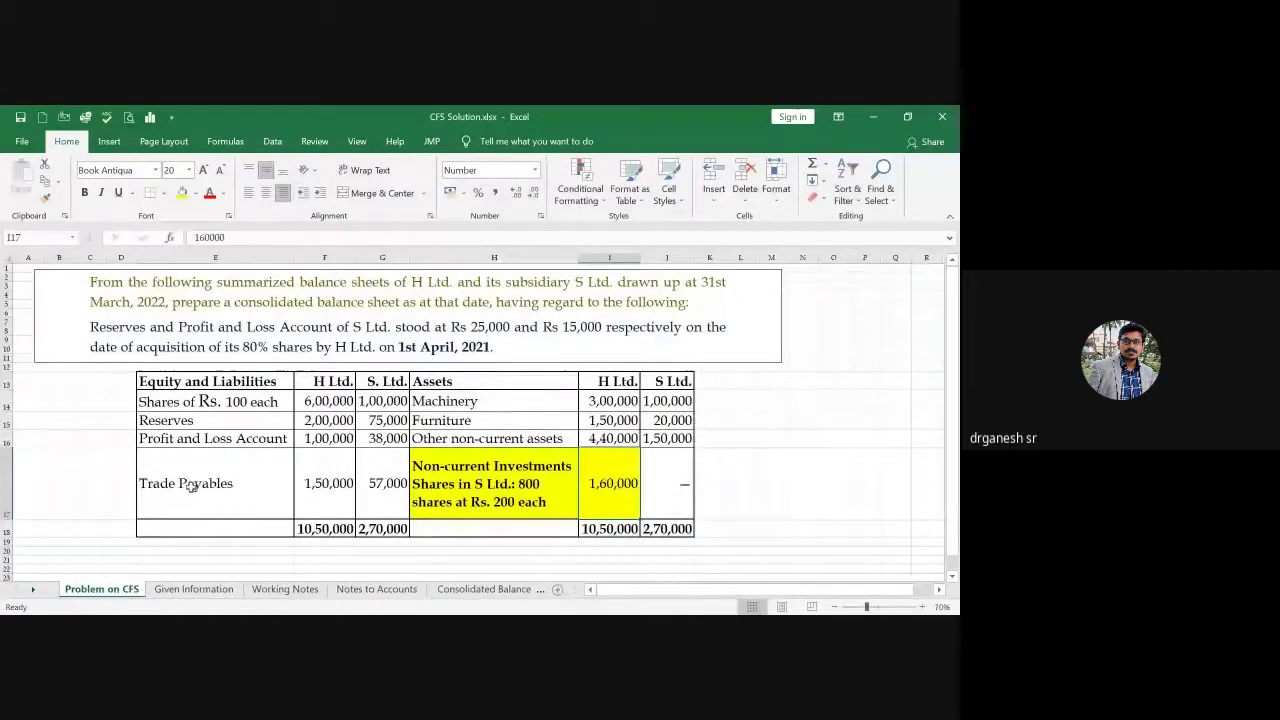
click(315, 438)
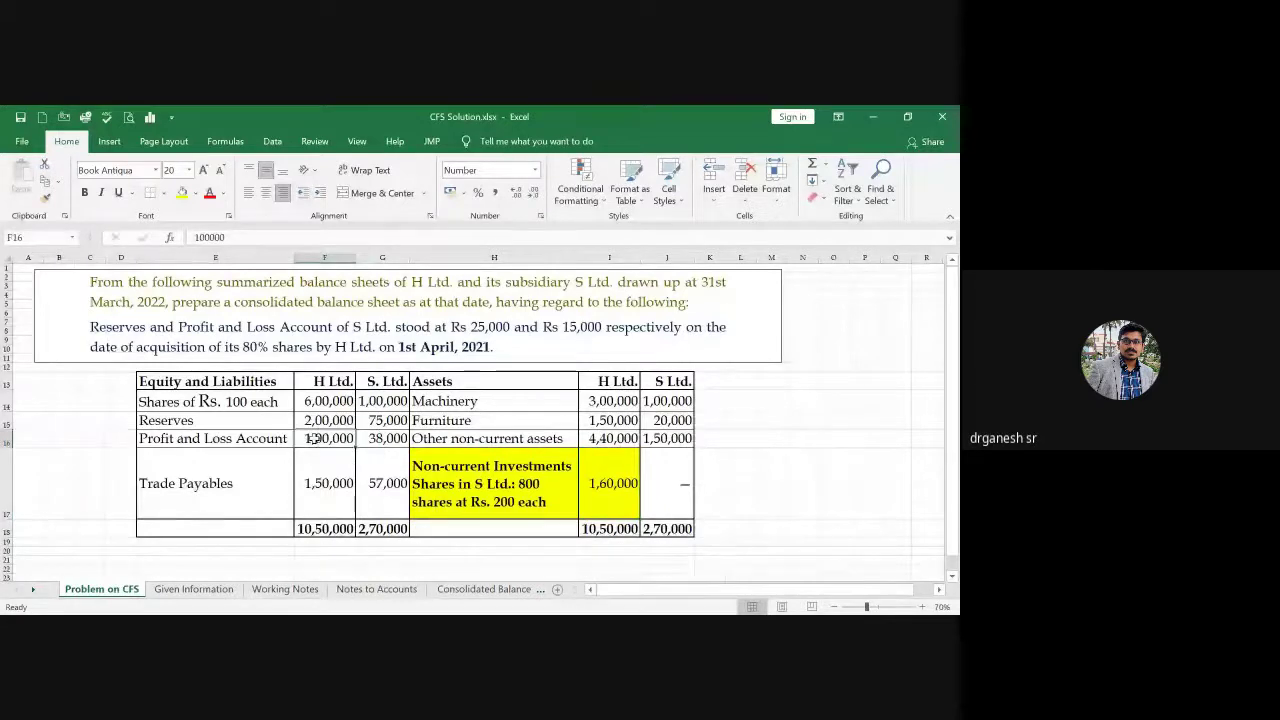
click(404, 590)
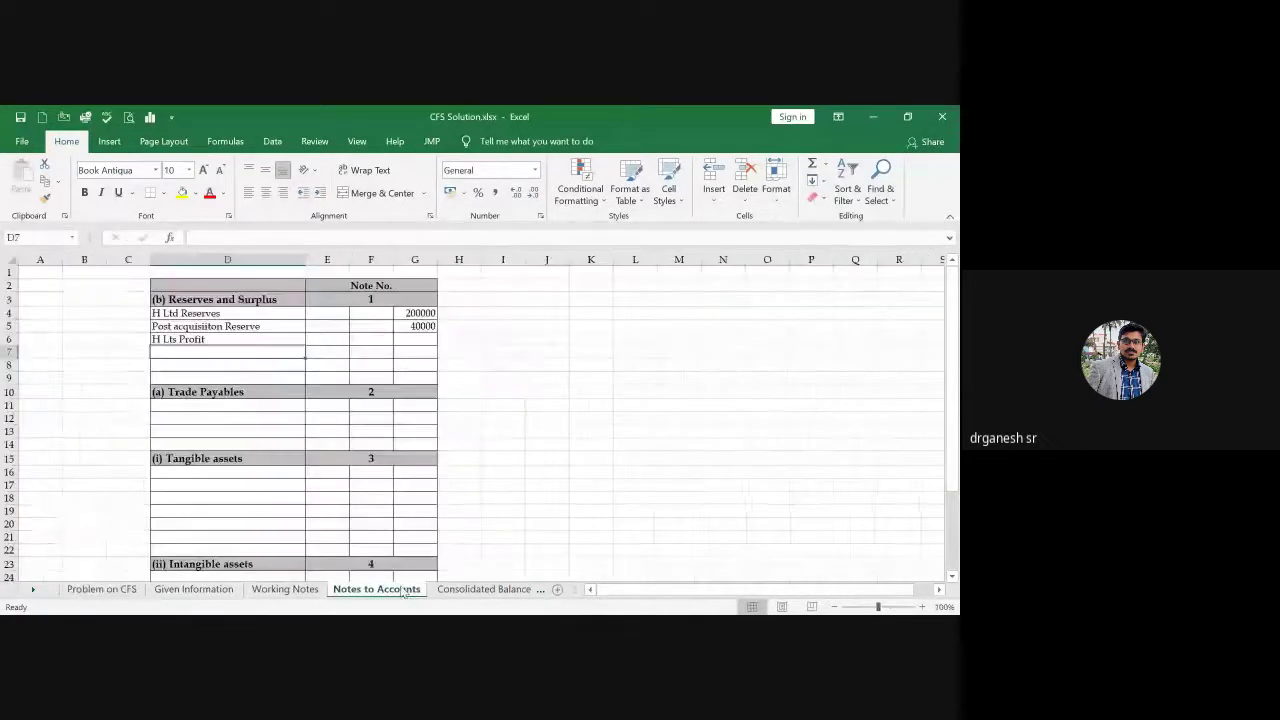
click(416, 341)
text(10000)
key(Return)
Step: Label D7 "Post Acq Profit" and link G7 to H Ltd.'s profit share with the formula ='Working Notes'!E19
key(Left)
key(Left)
key(Left)
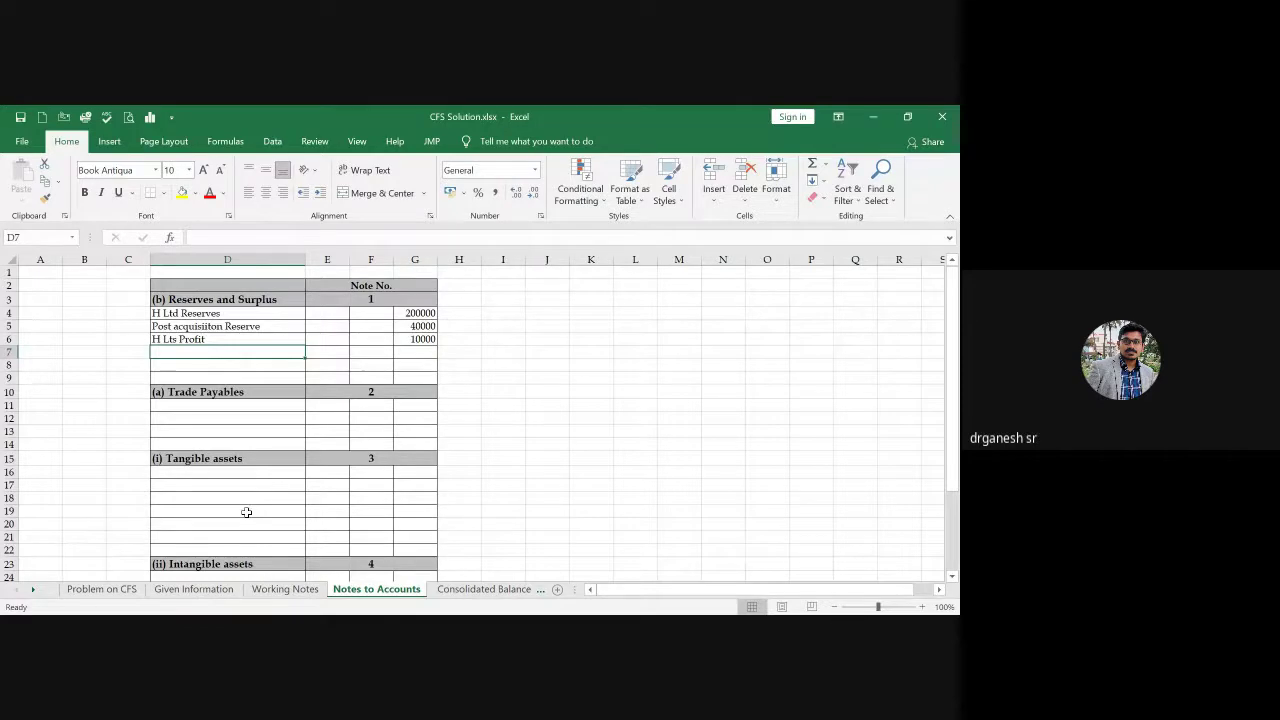
text(Post Acq Profit)
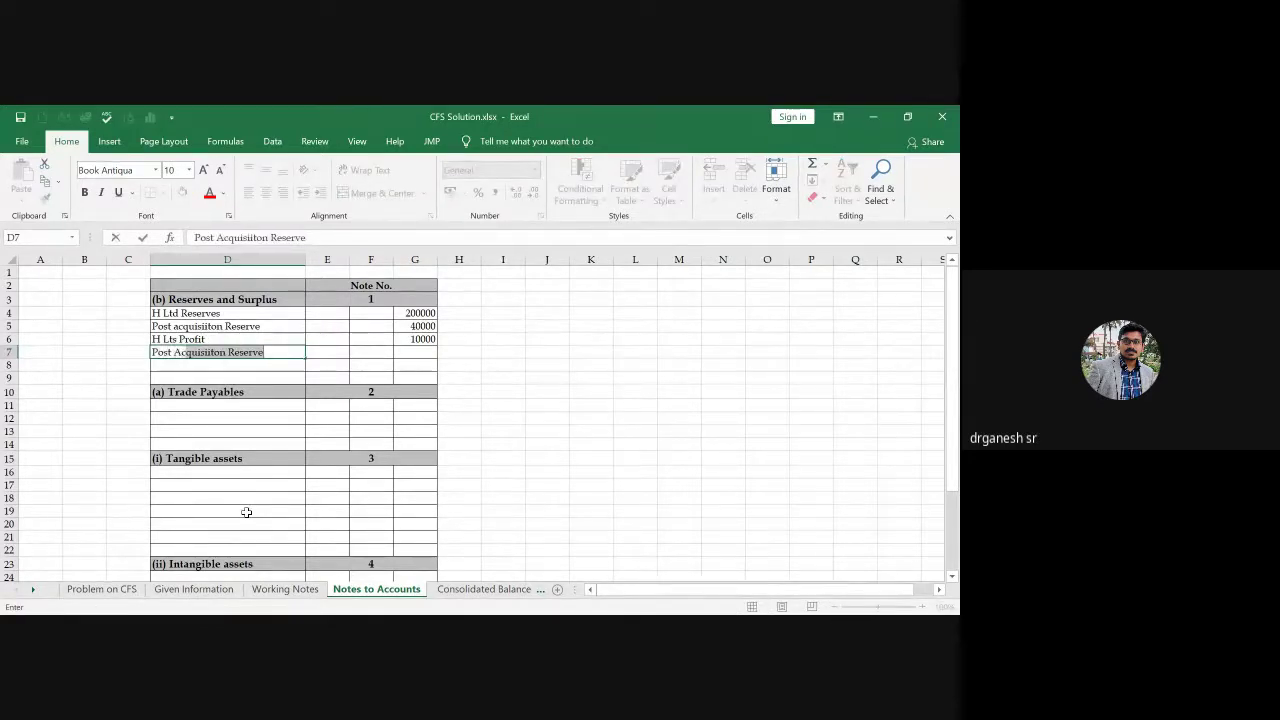
key(Right)
key(Right)
key(Right)
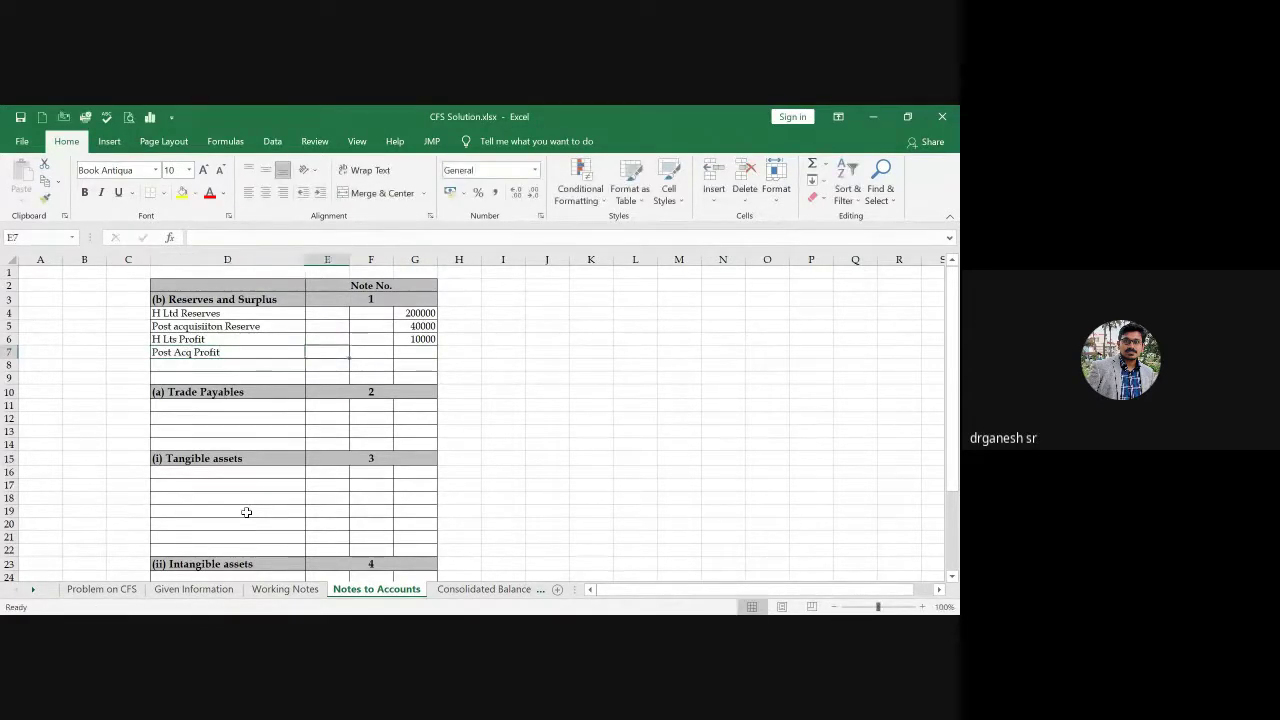
text(=)
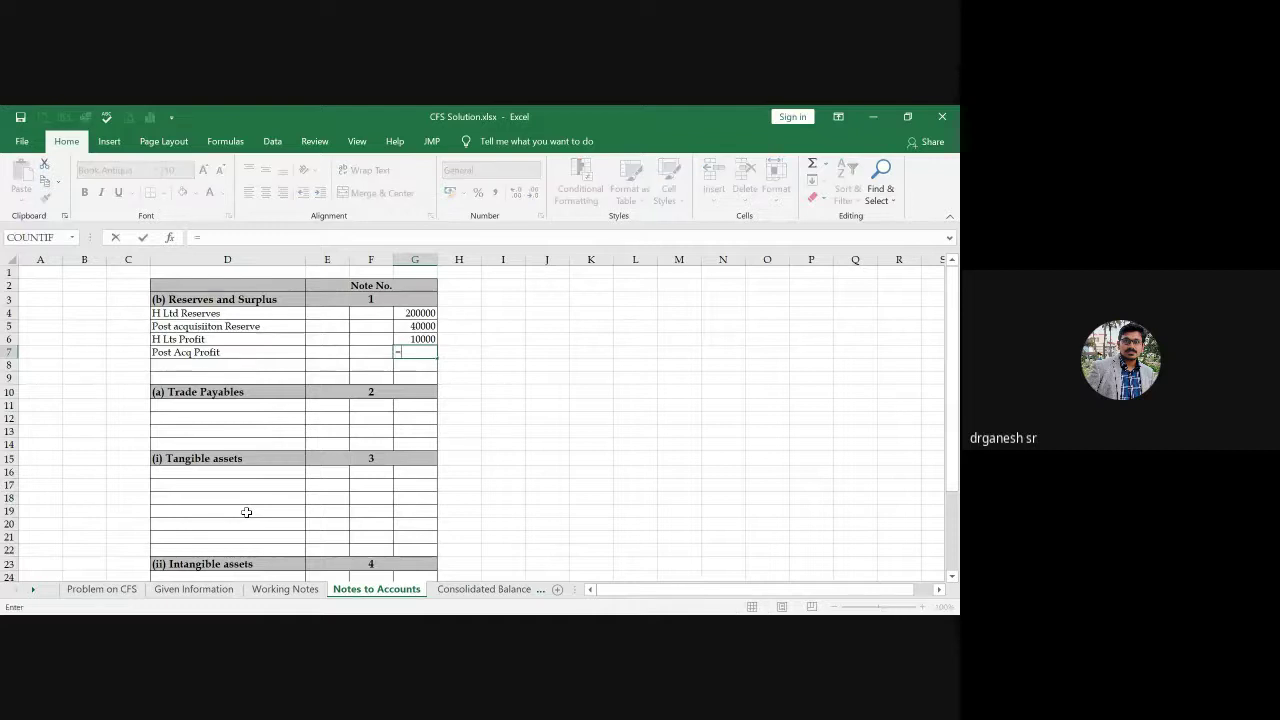
click(285, 589)
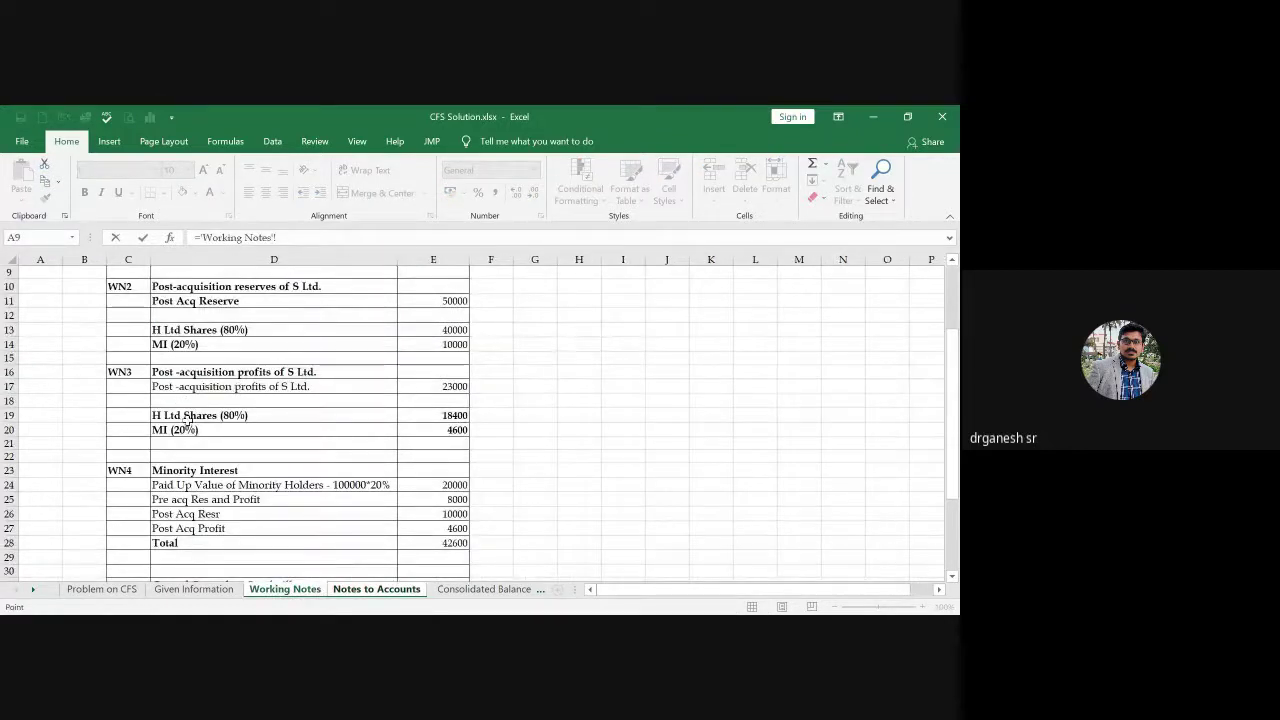
click(455, 414)
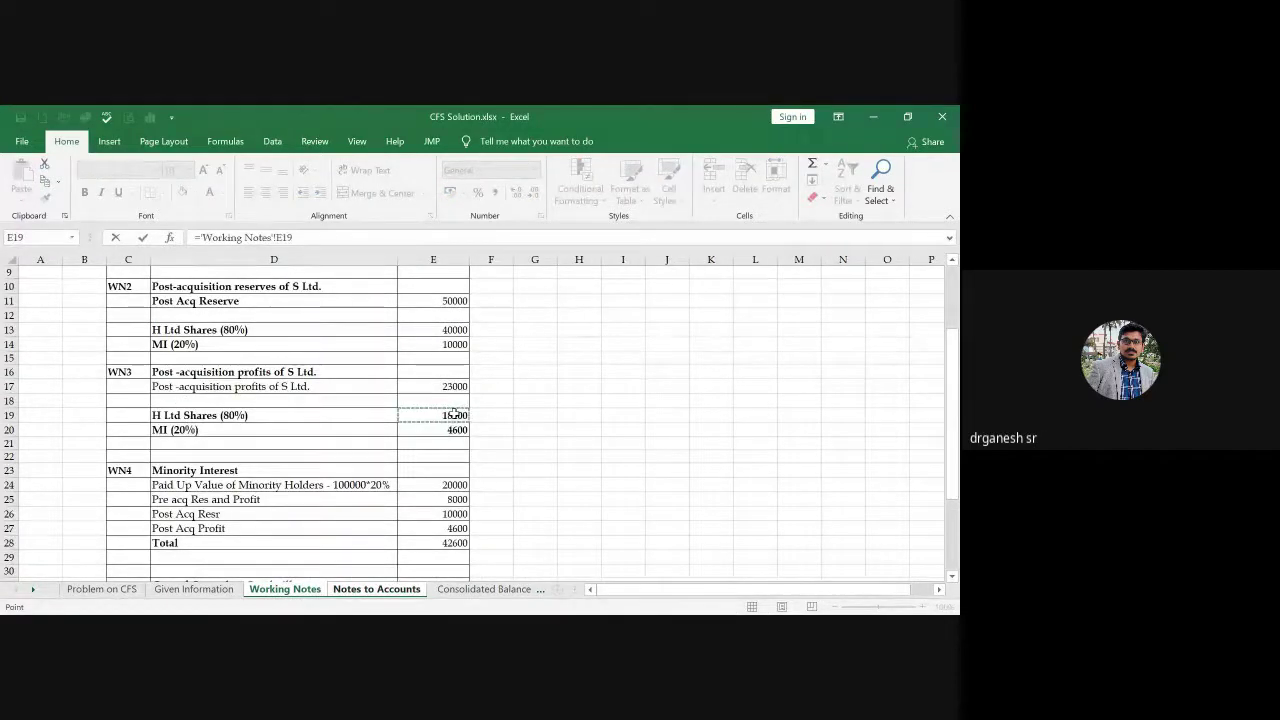
key(Return)
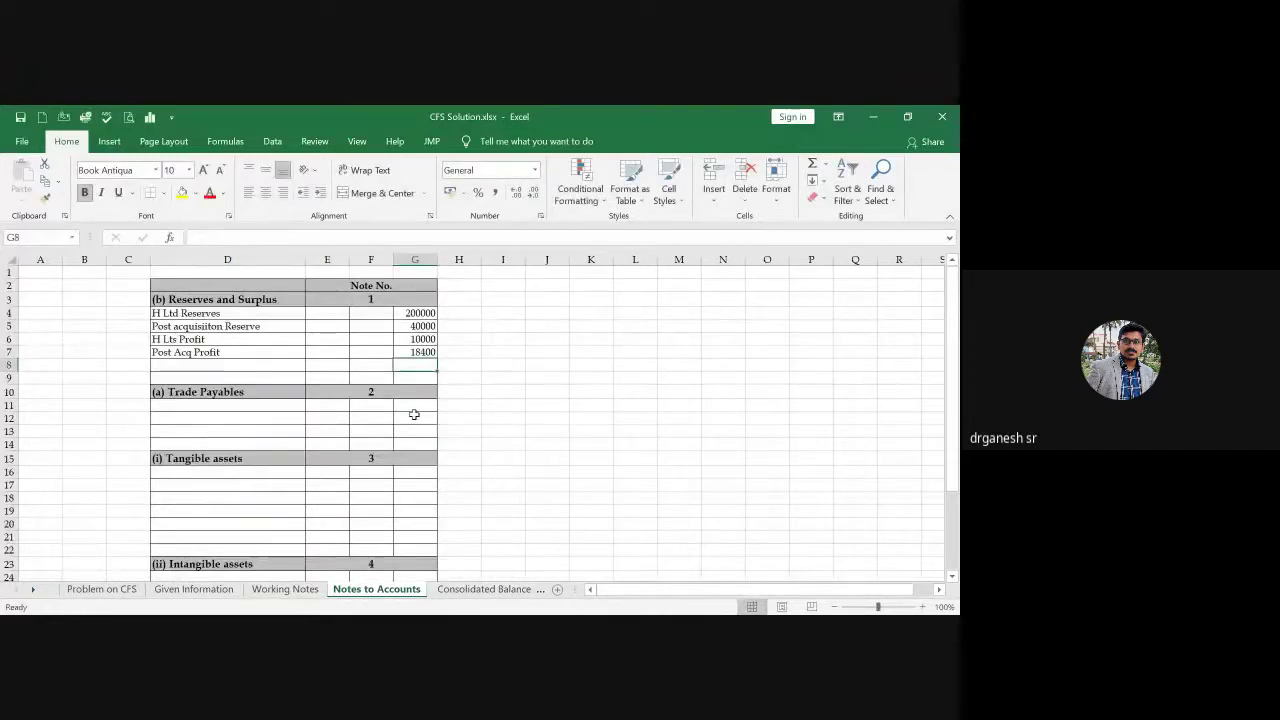
Step: Total the Reserves and Surplus amounts in G8 with a SUM of G4:G7
text(=Sum)
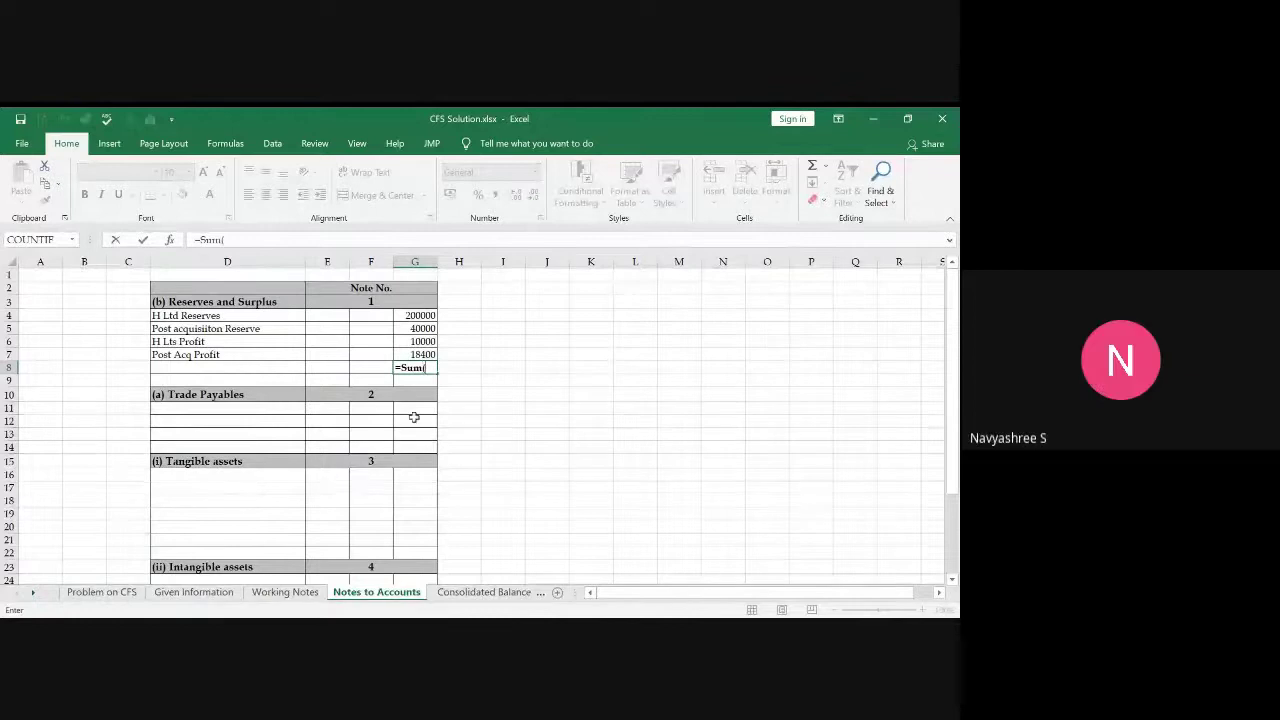
text(()
key(Up)
key(Up)
key(Up)
key(Up)
key(shift+Down)
key(shift+Down)
key(shift+Down)
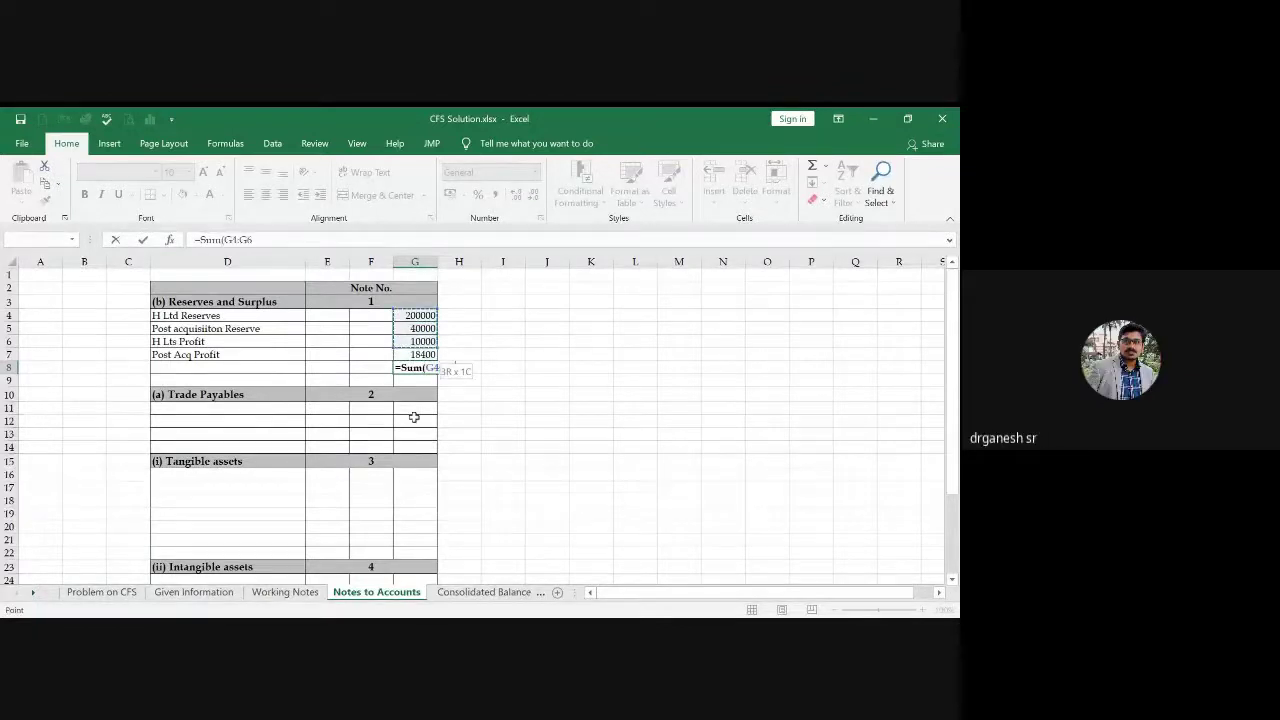
key(ctrl+Return)
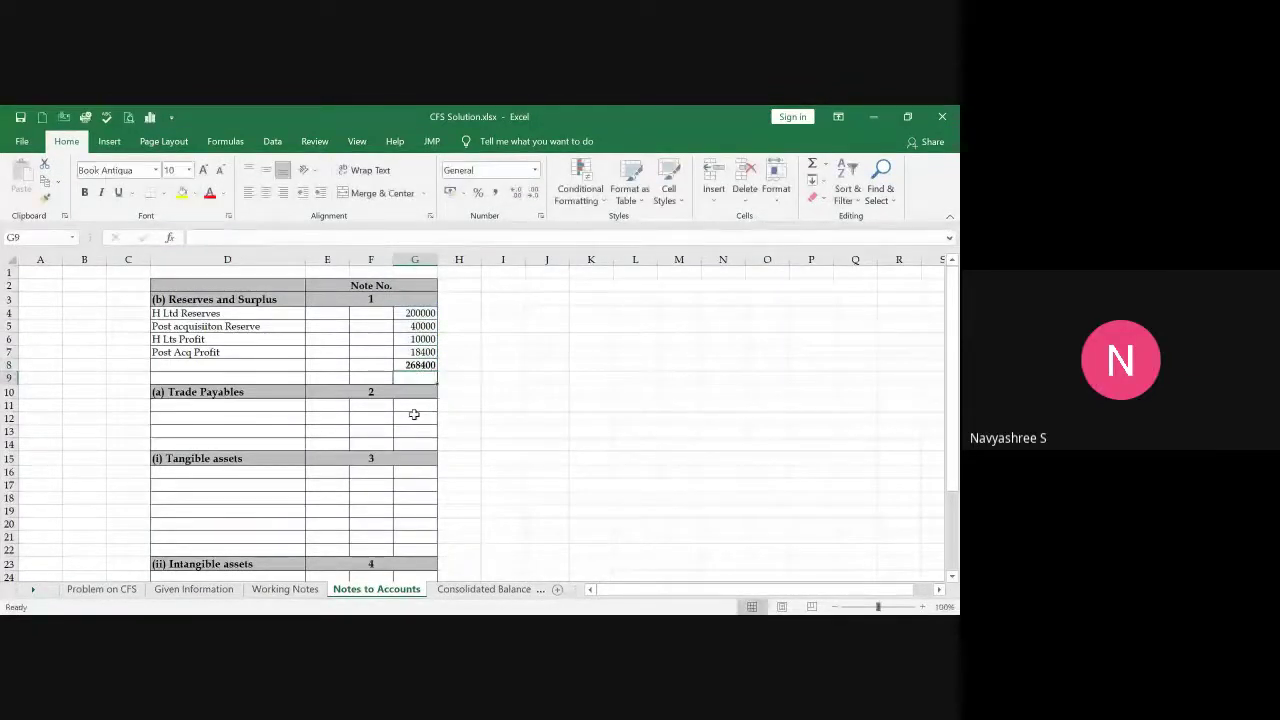
Step: Correct the H Ltd. profit amount in G6 to 100000
key(Left)
key(Left)
key(Left)
key(Up)
key(Up)
key(Right)
key(Right)
key(Right)
text(10)
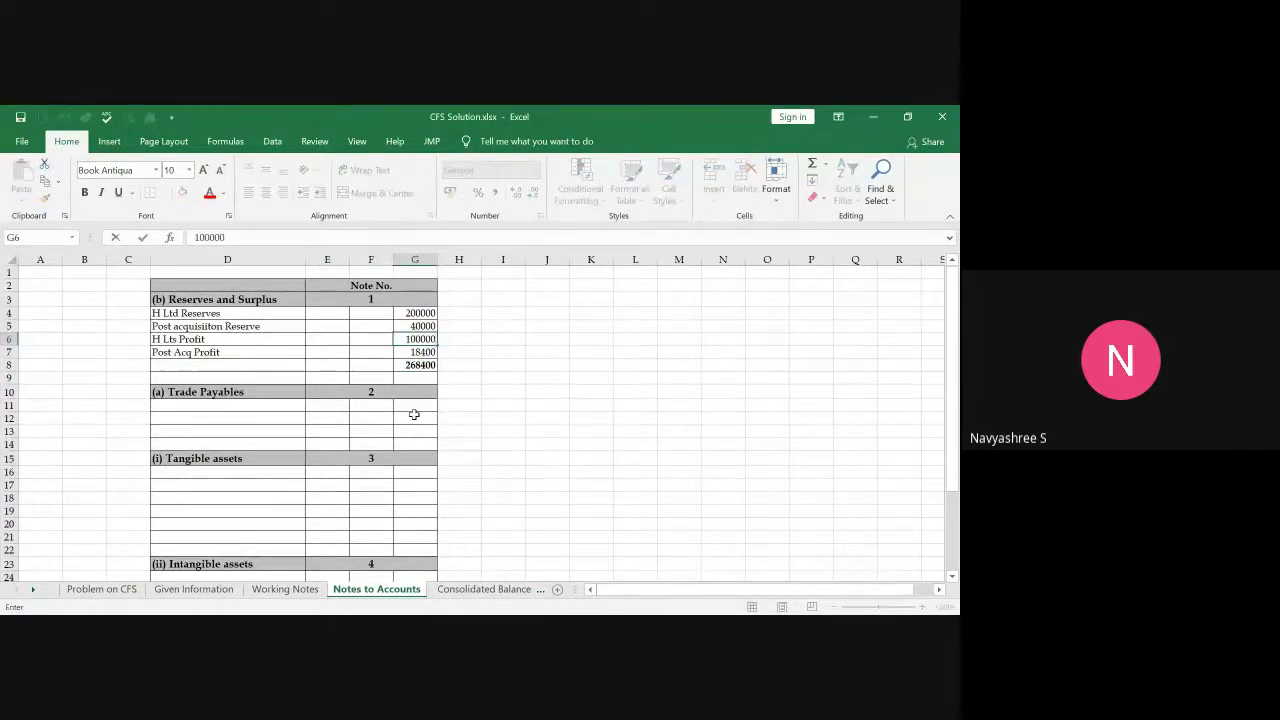
key(Return)
Step: Label the Trade Payables rows "H Lts" in D11 and "S Lts" in D12 of the notes
key(Down)
key(Down)
key(Down)
key(Down)
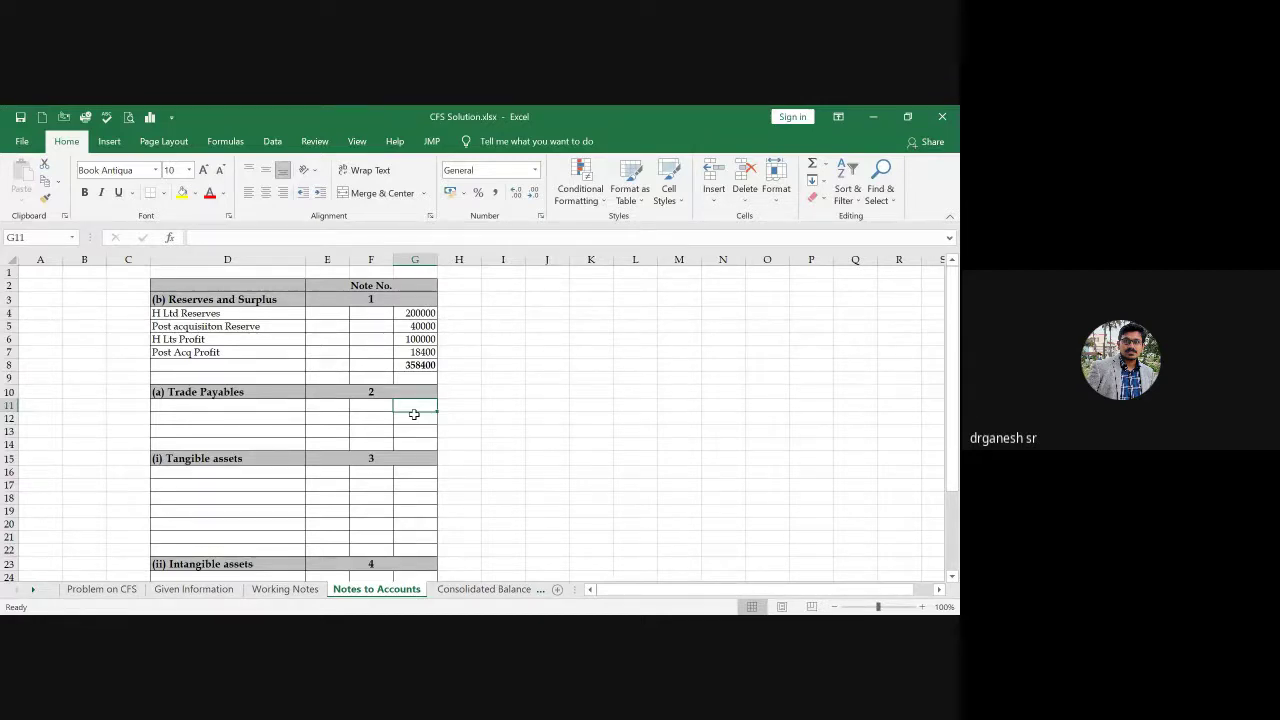
key(Up)
key(Left)
key(Down)
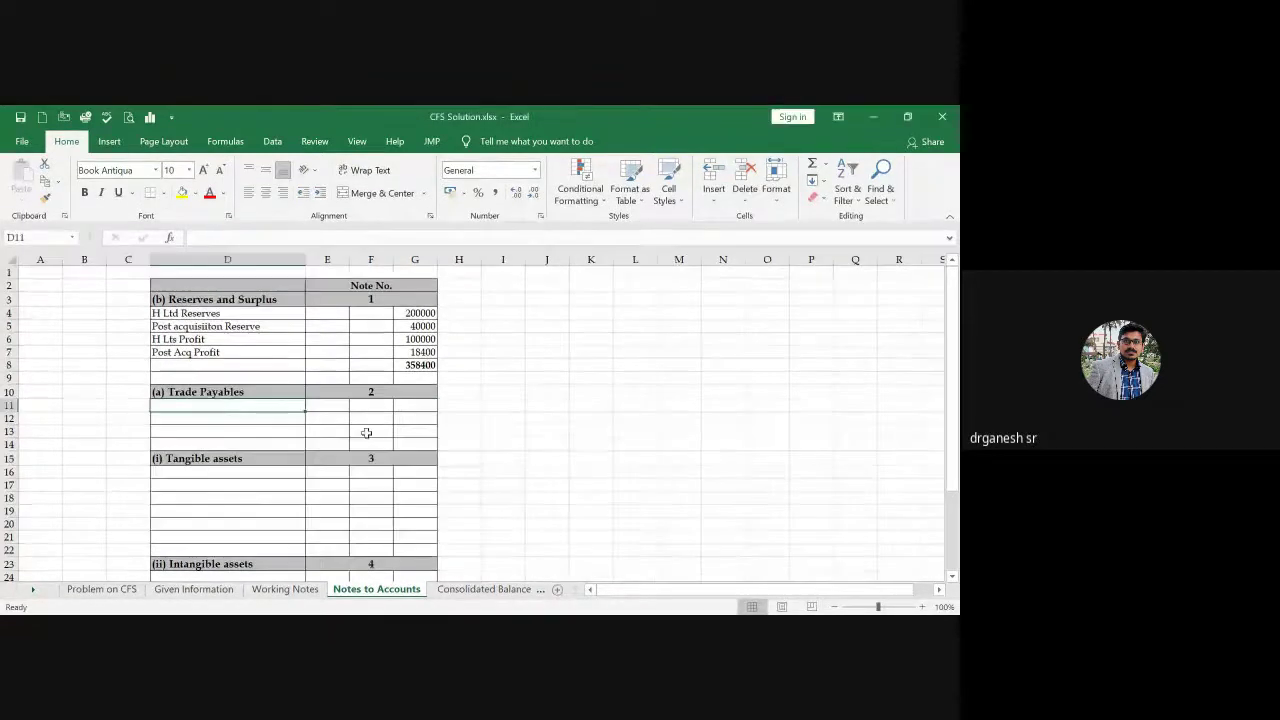
text(H Lts)
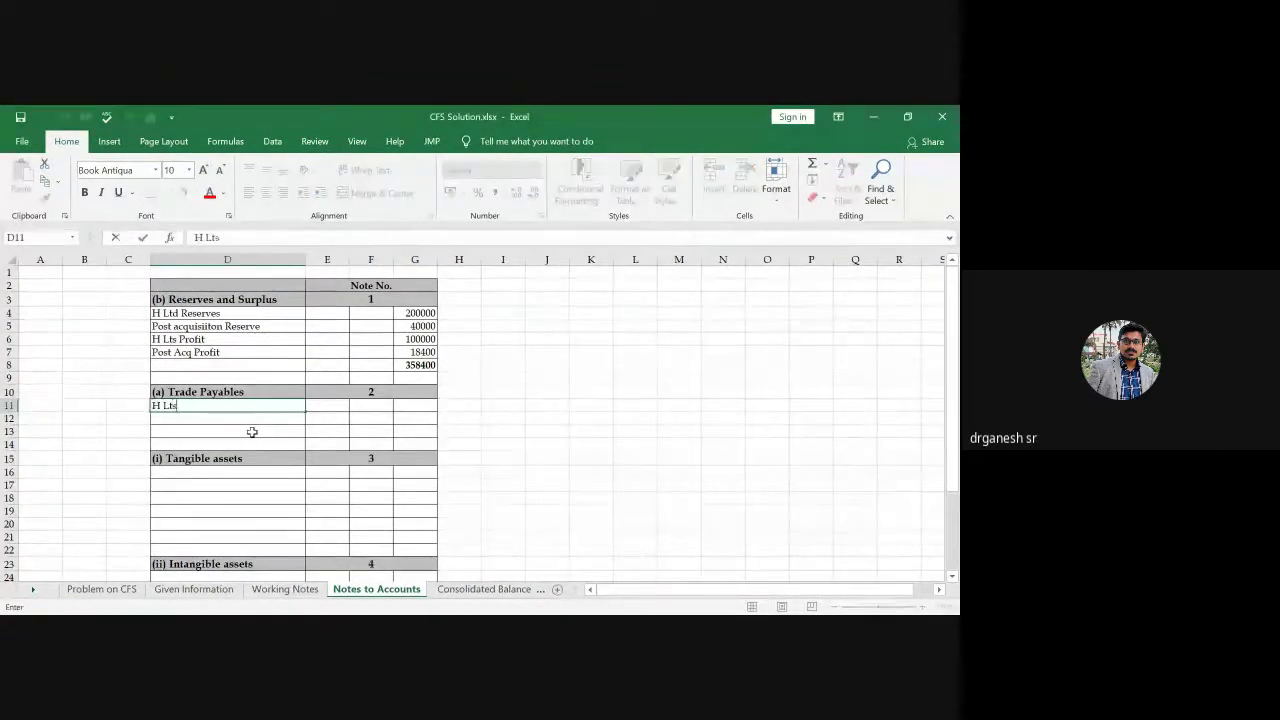
key(Return)
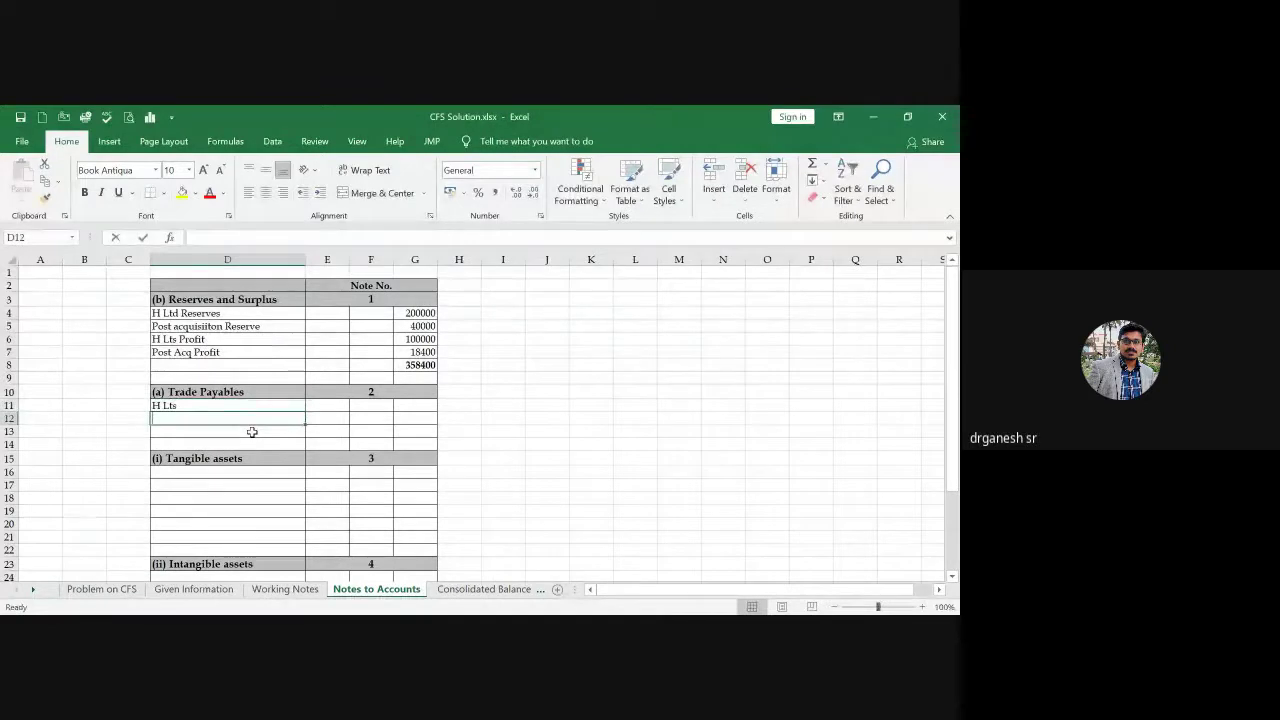
text(S Lts)
key(Tab)
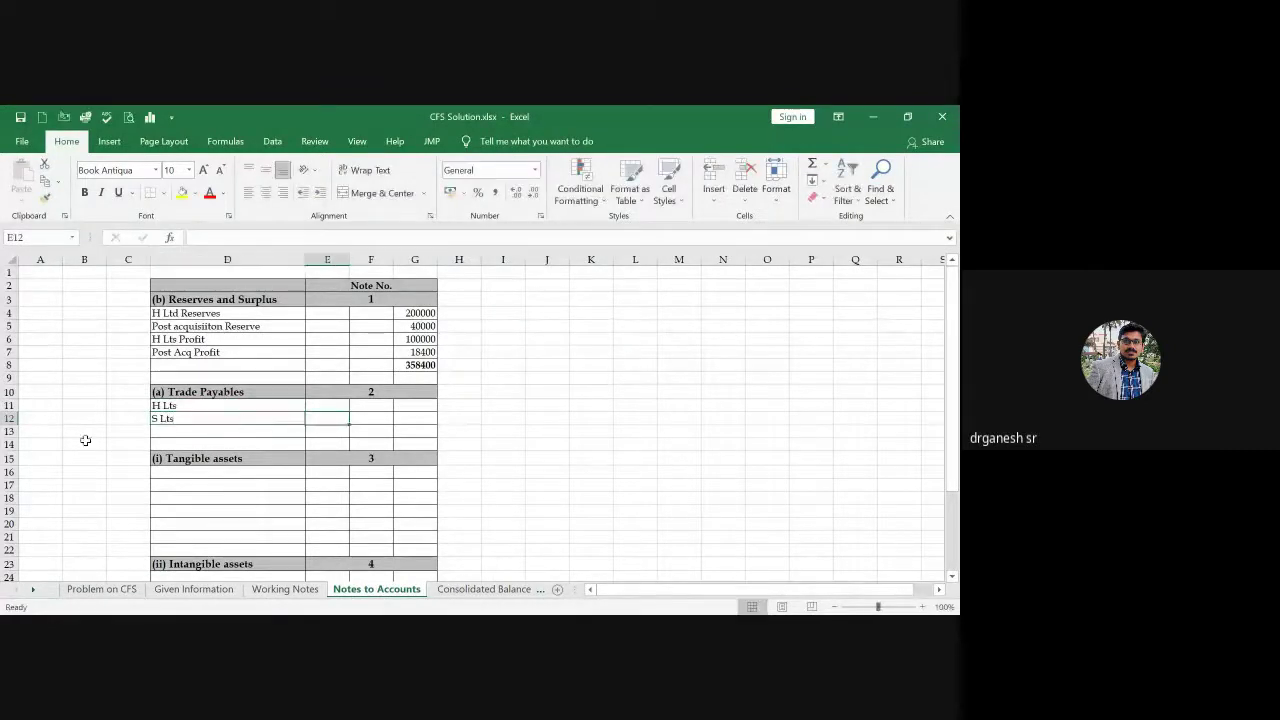
Step: Look up H Ltd.'s trade payables in the problem sheet and enter 157000 in G11 of the notes
click(100, 589)
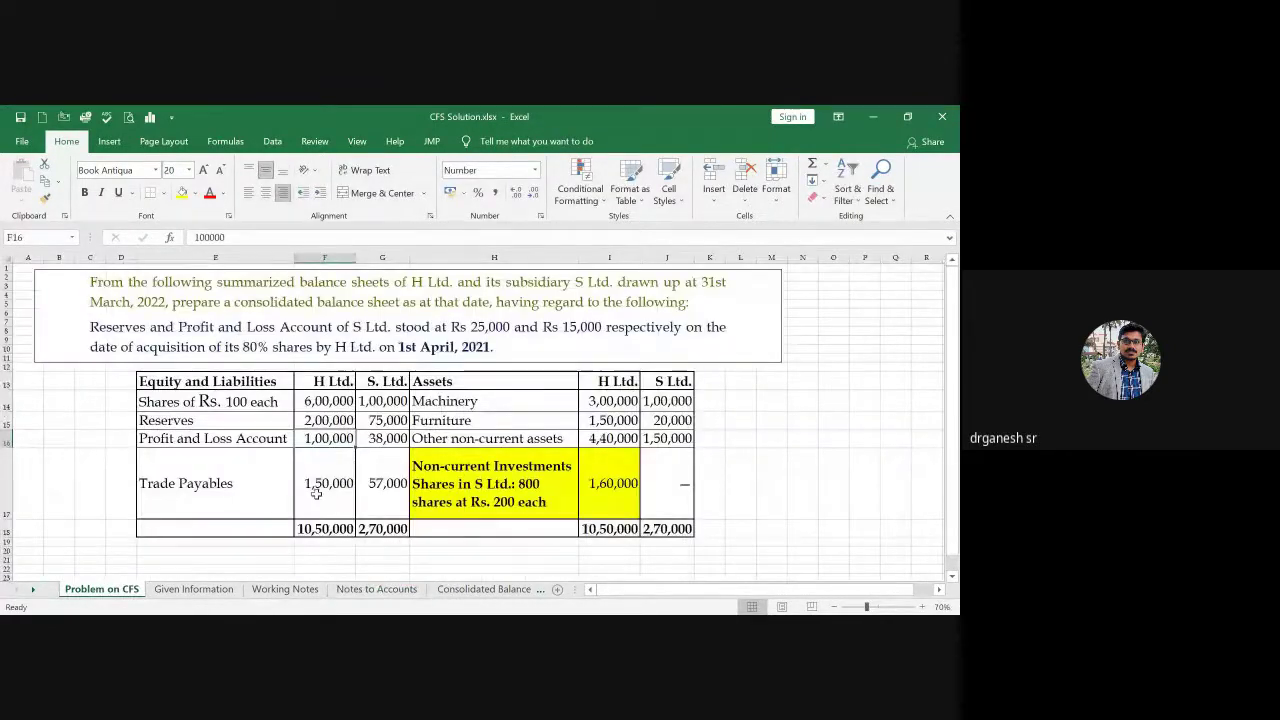
click(366, 589)
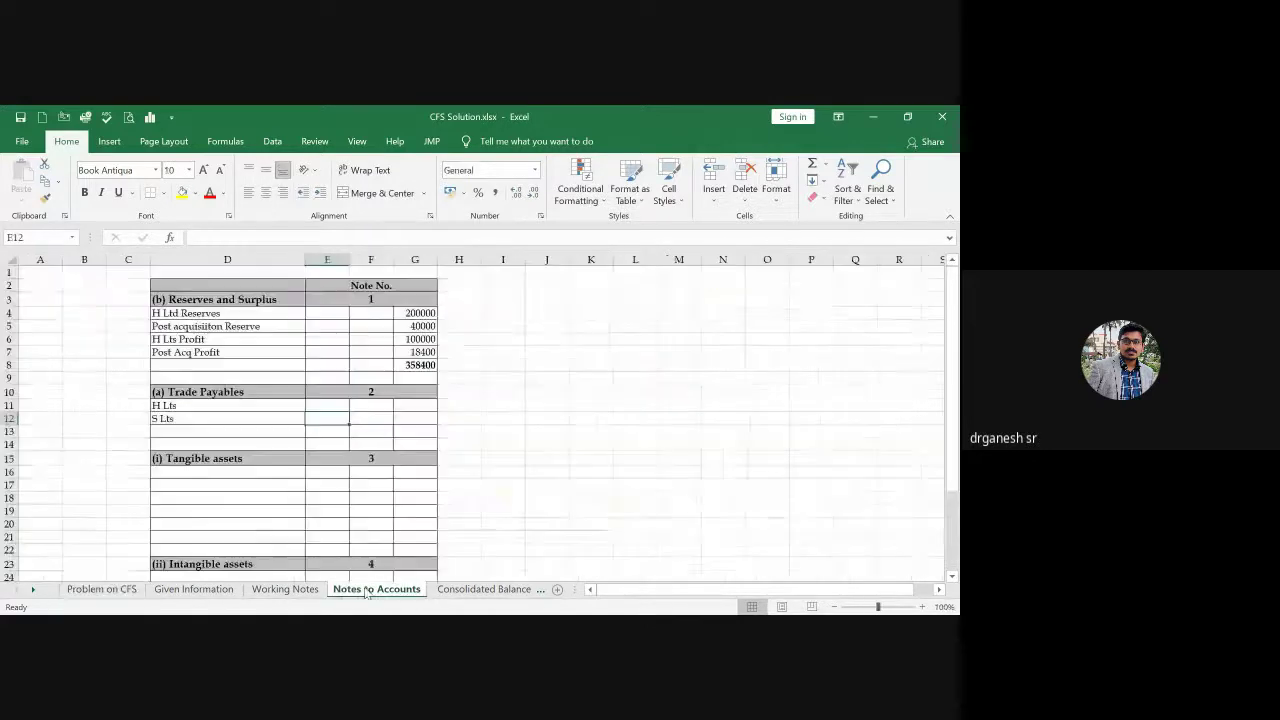
click(418, 406)
text(157000)
key(Return)
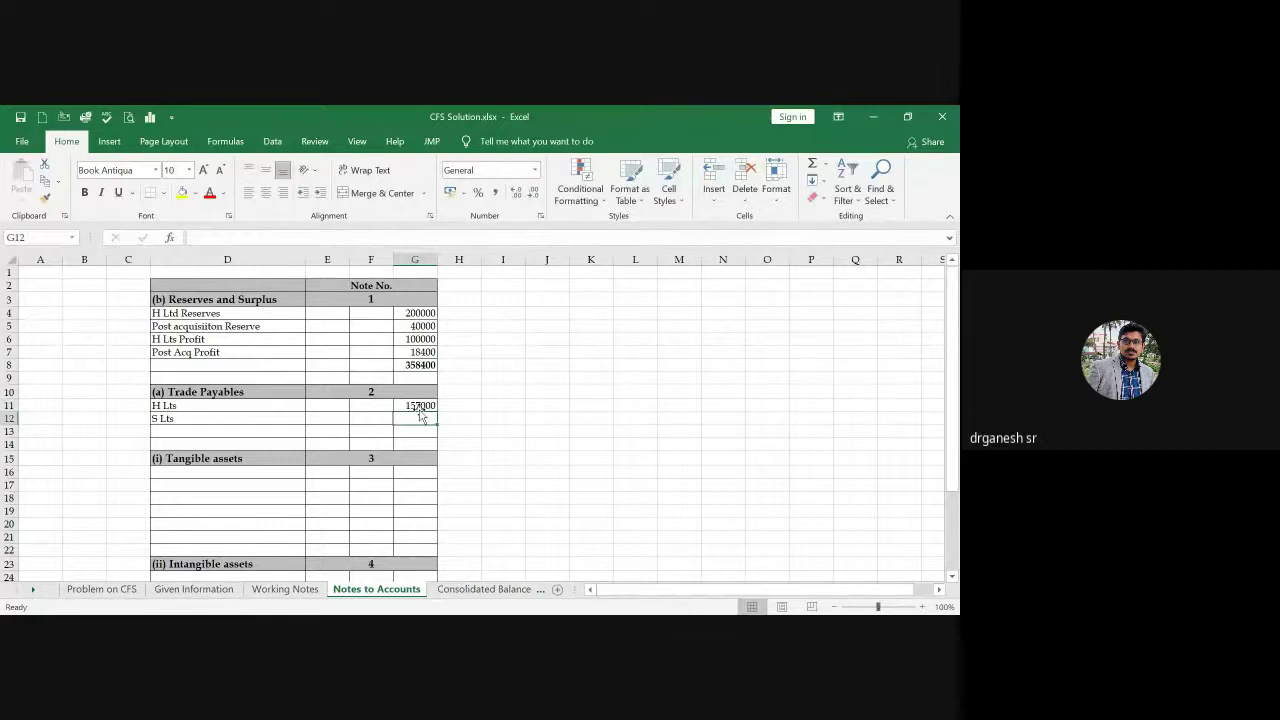
Step: Recheck the trade payables in the problem sheet, then set G11 to 150000 for H Ltd. and G12 to 57000 for S Ltd
click(110, 592)
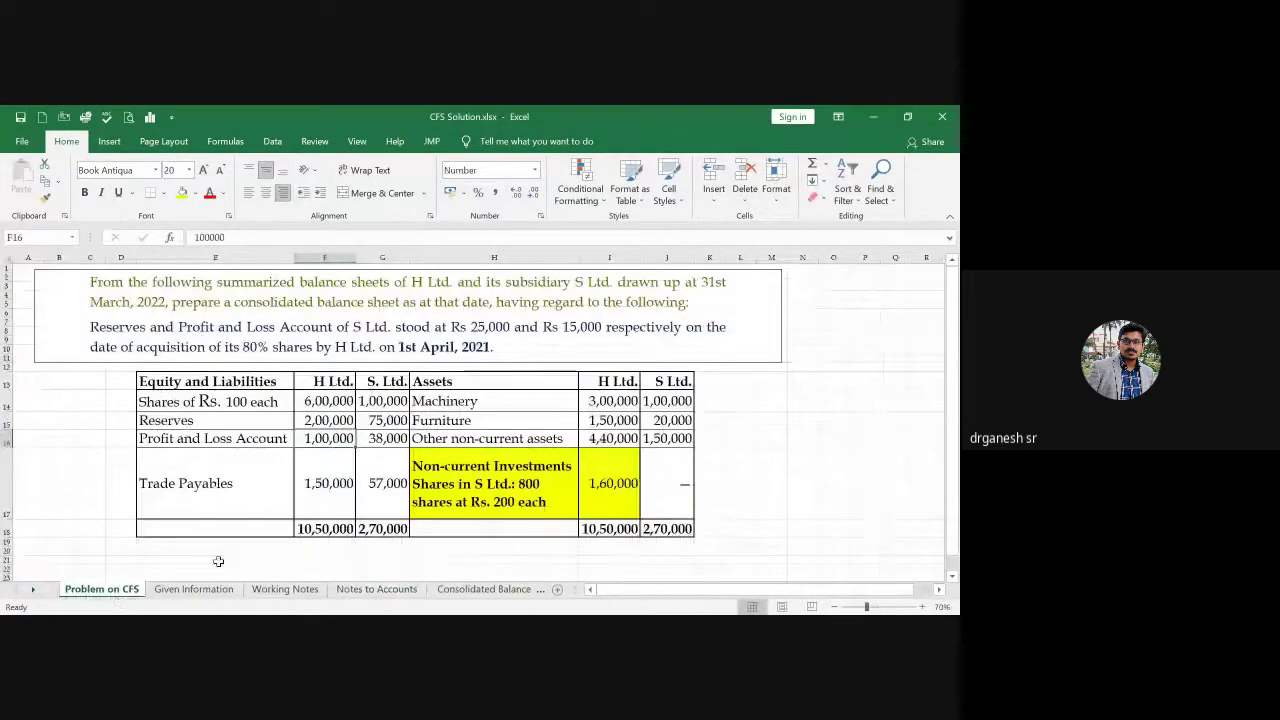
click(350, 590)
click(414, 404)
text(15000)
key(Return)
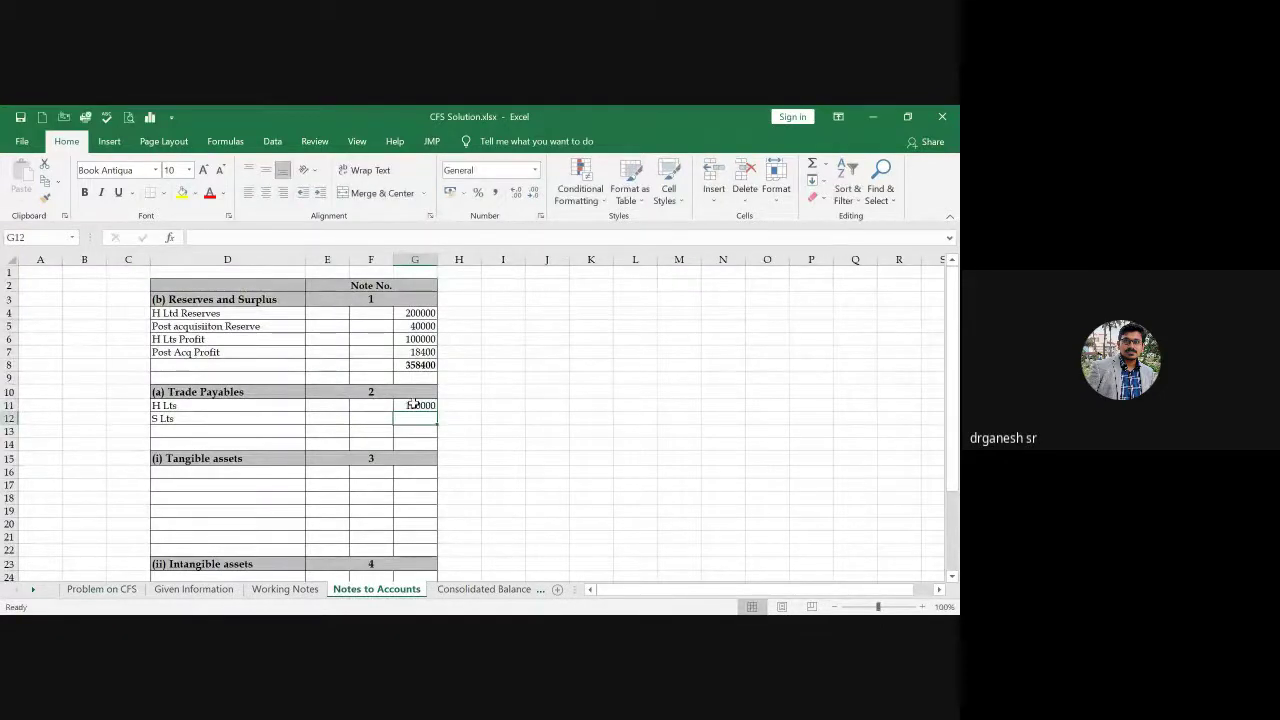
text(57000)
key(Return)
Step: Total the Trade Payables amounts in G13 with the formula =G11+G12
text(=)
click(414, 404)
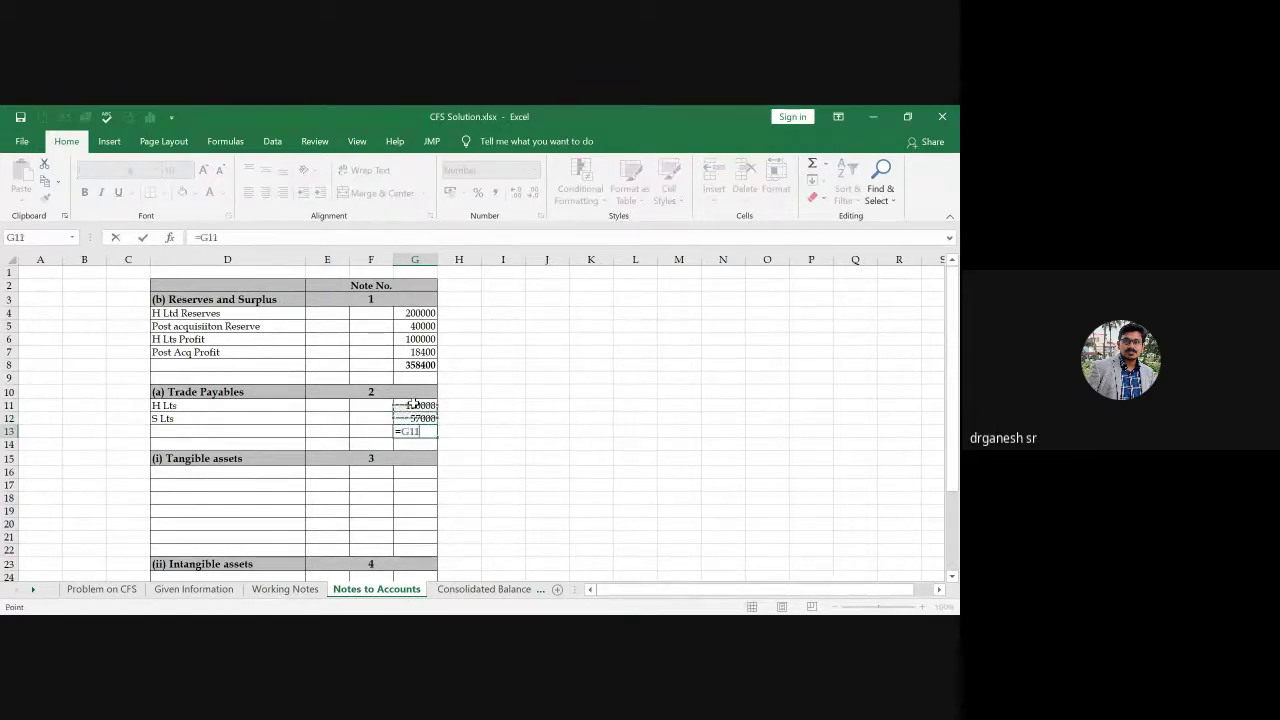
text(+G12)
key(Return)
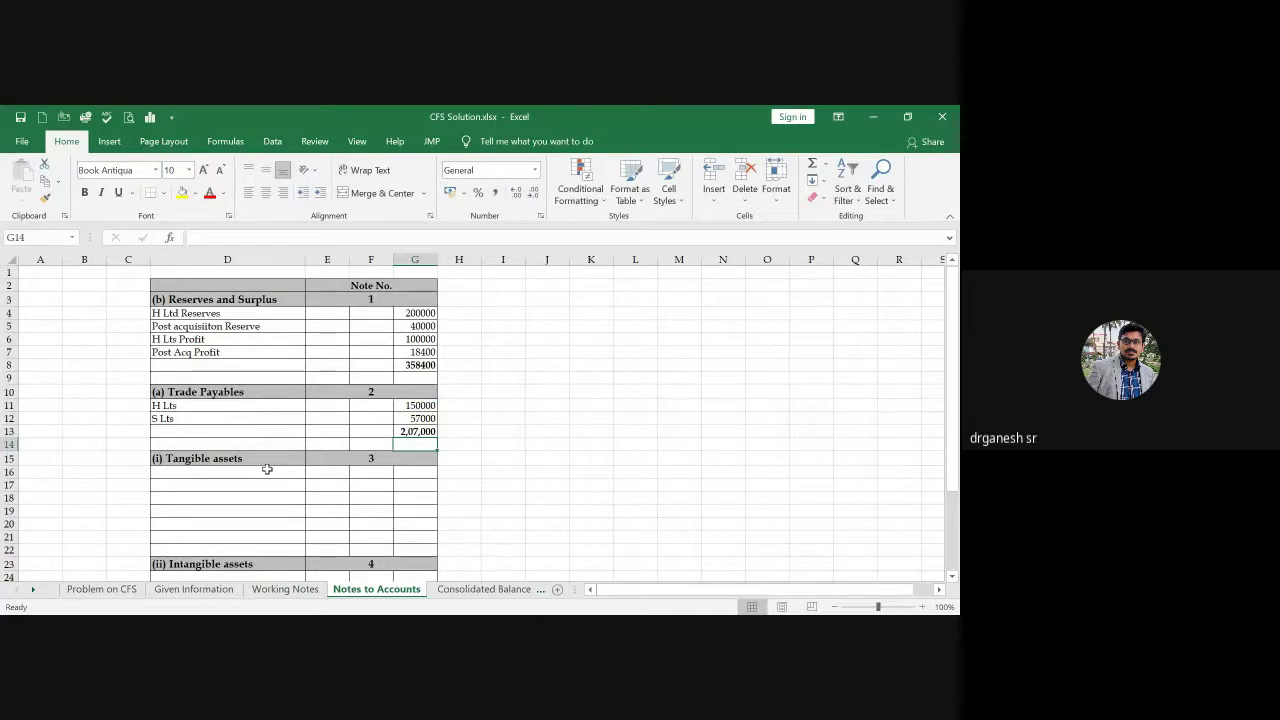
Step: Check the asset items in the problem sheet and label the Tangible assets rows "Machinery" in D16 and "Furniture" in D17
click(209, 471)
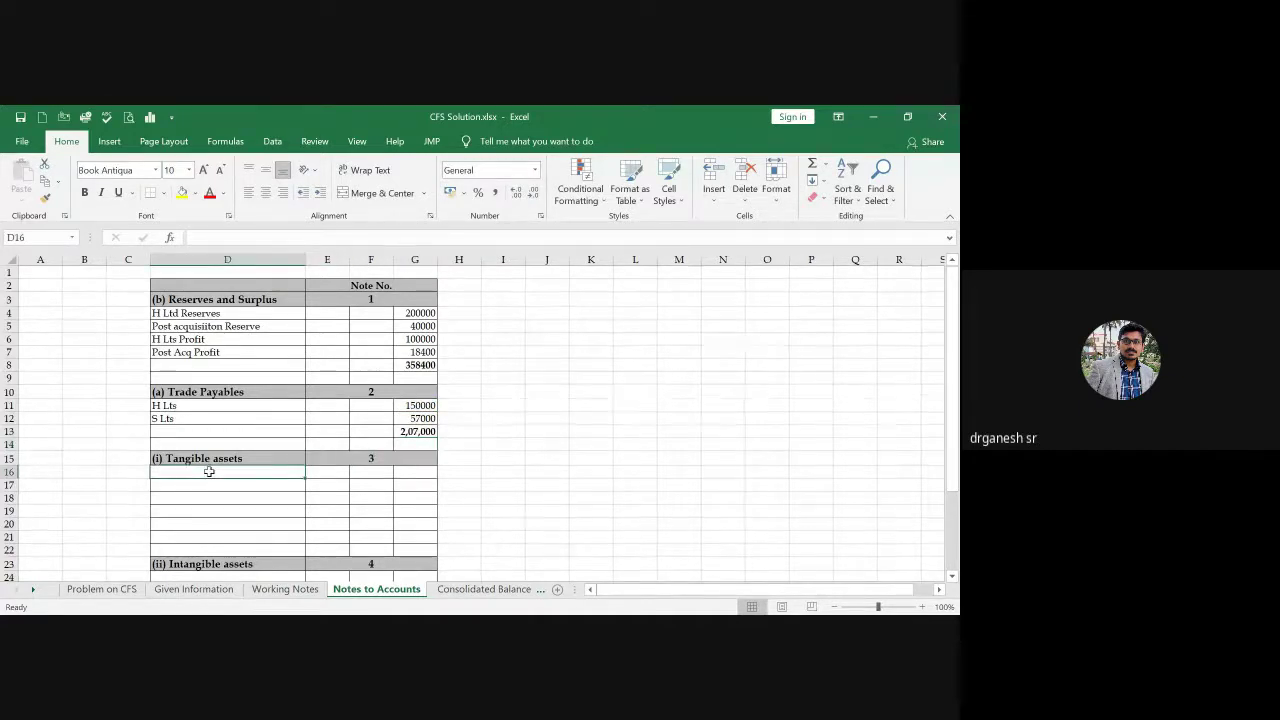
click(108, 589)
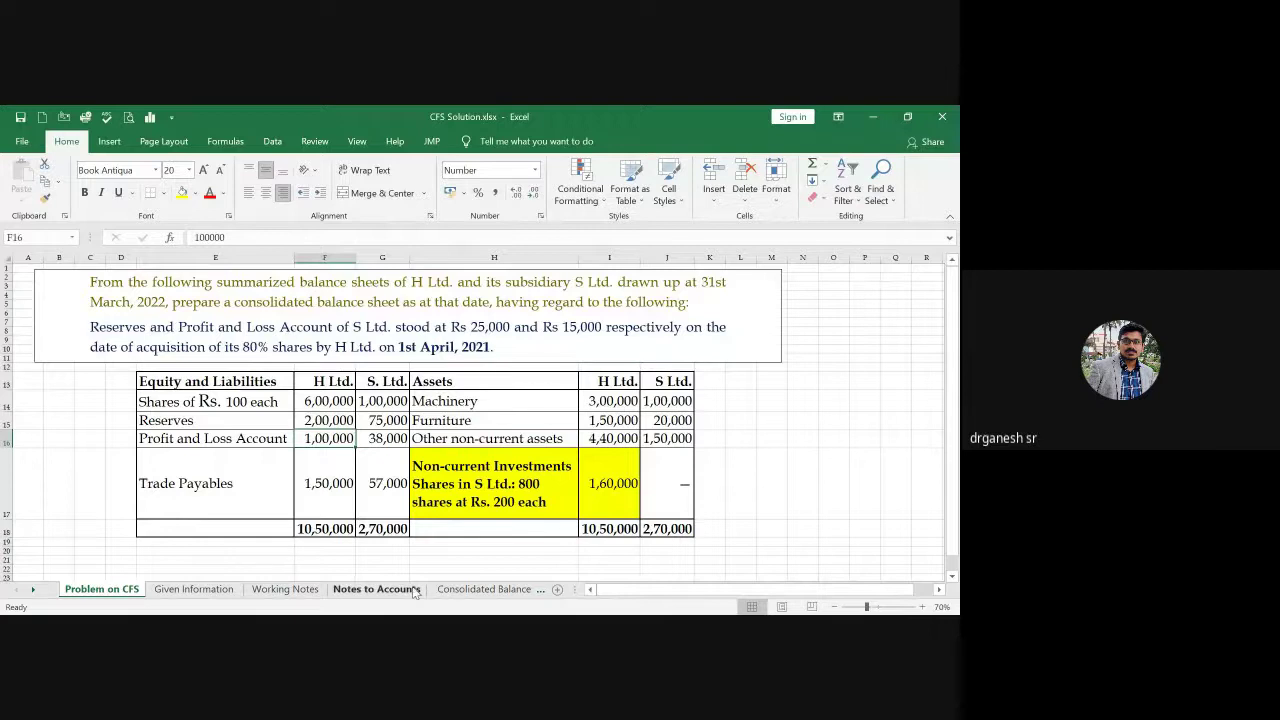
click(376, 589)
text(M)
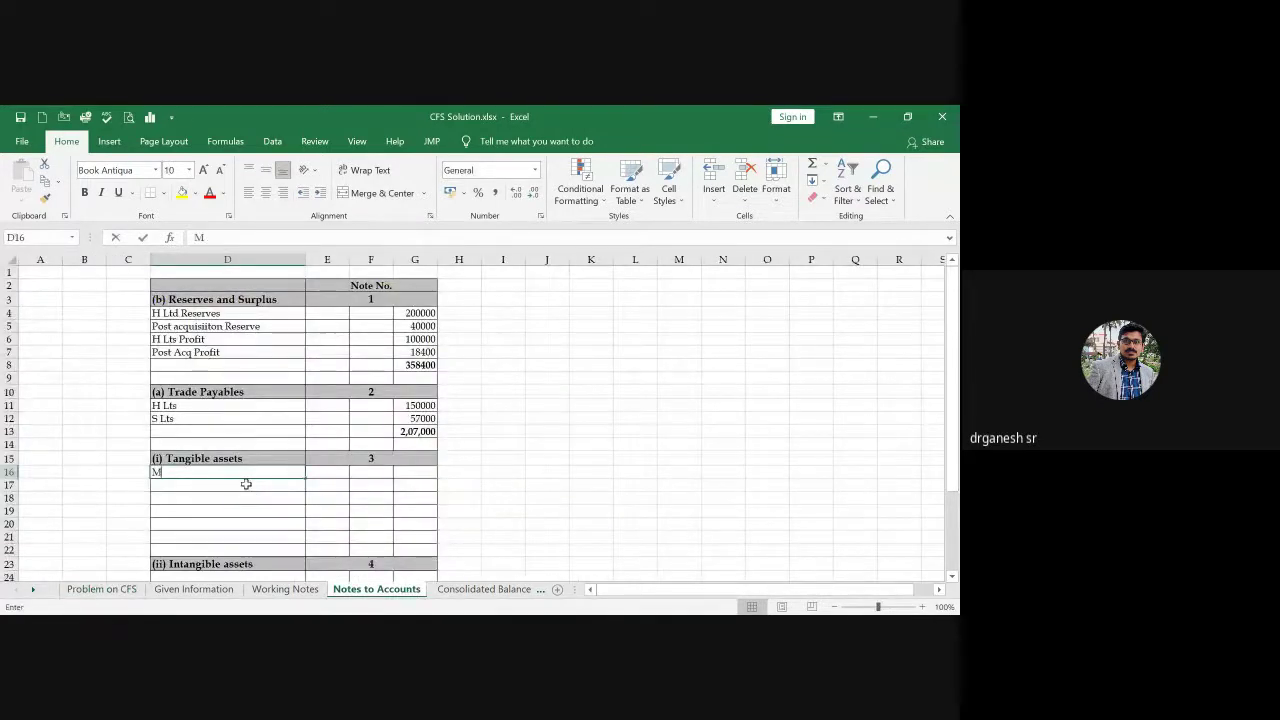
text(achinery)
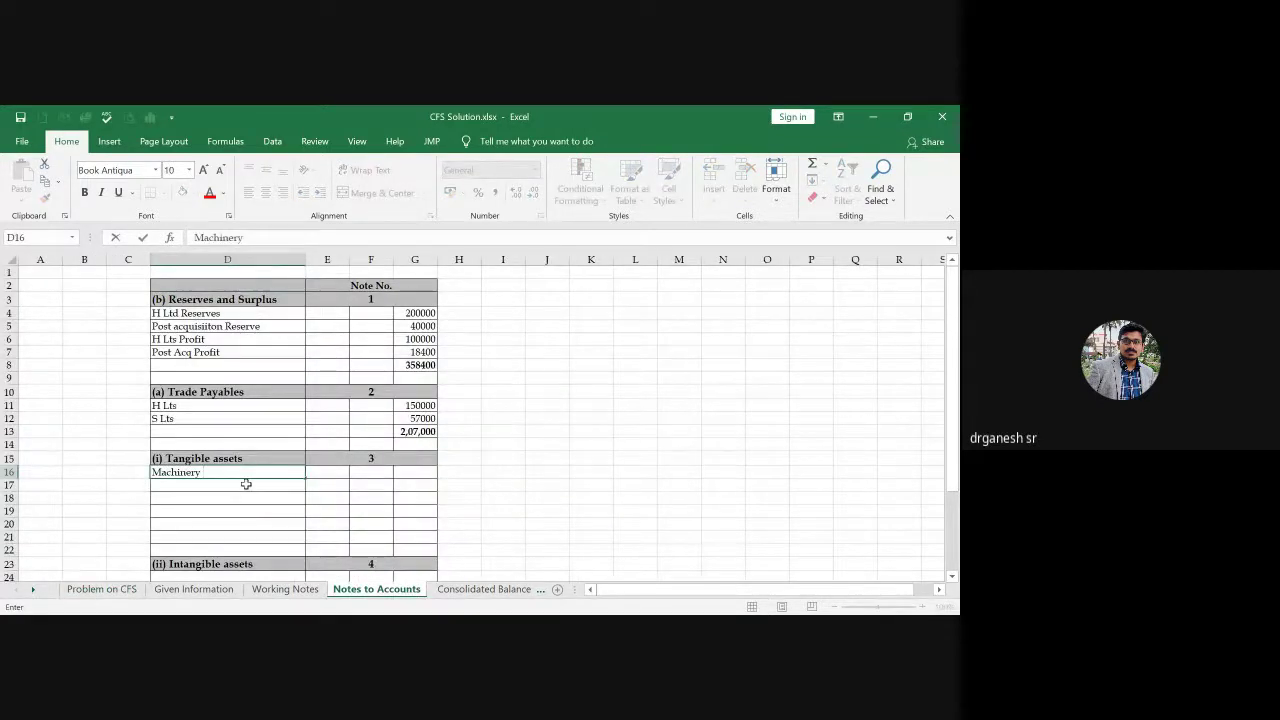
key(Return)
text(Furnit)
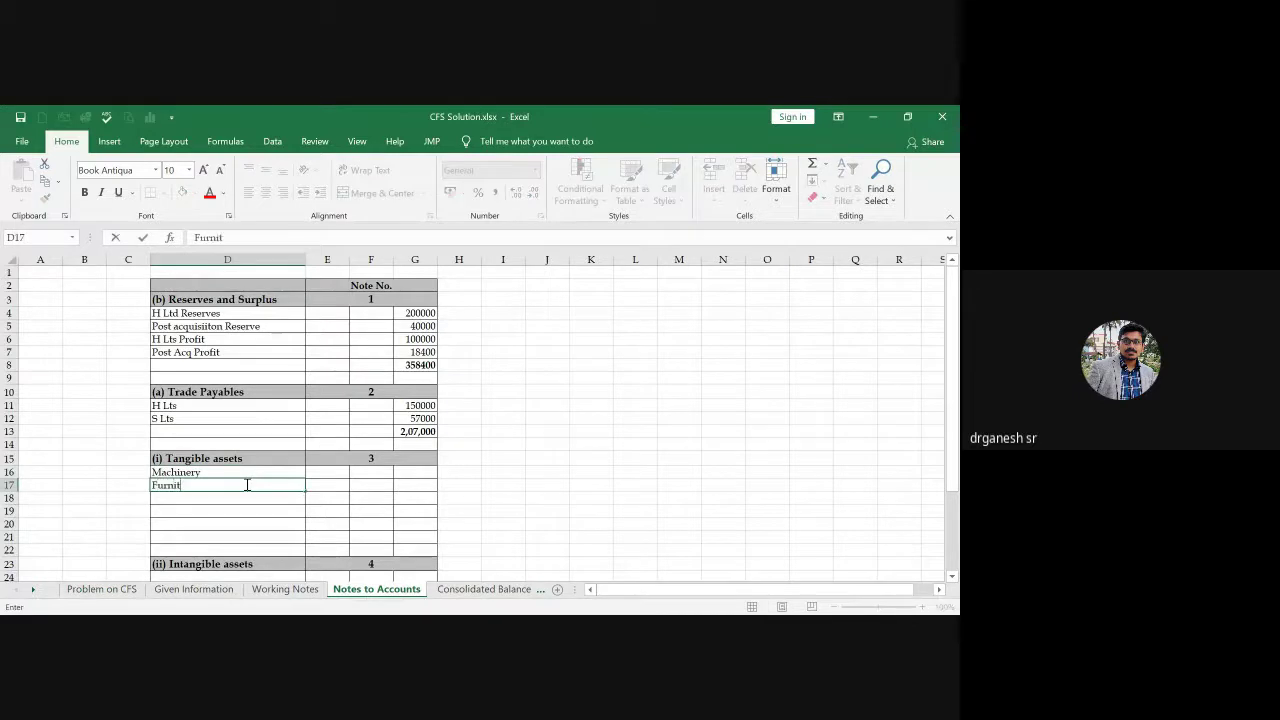
key(Return)
Step: Enter the combined tangible asset amounts: 400000 for Machinery in G16 and 170000 for Furniture in G17
key(Up)
key(Up)
key(Right)
key(Right)
key(Right)
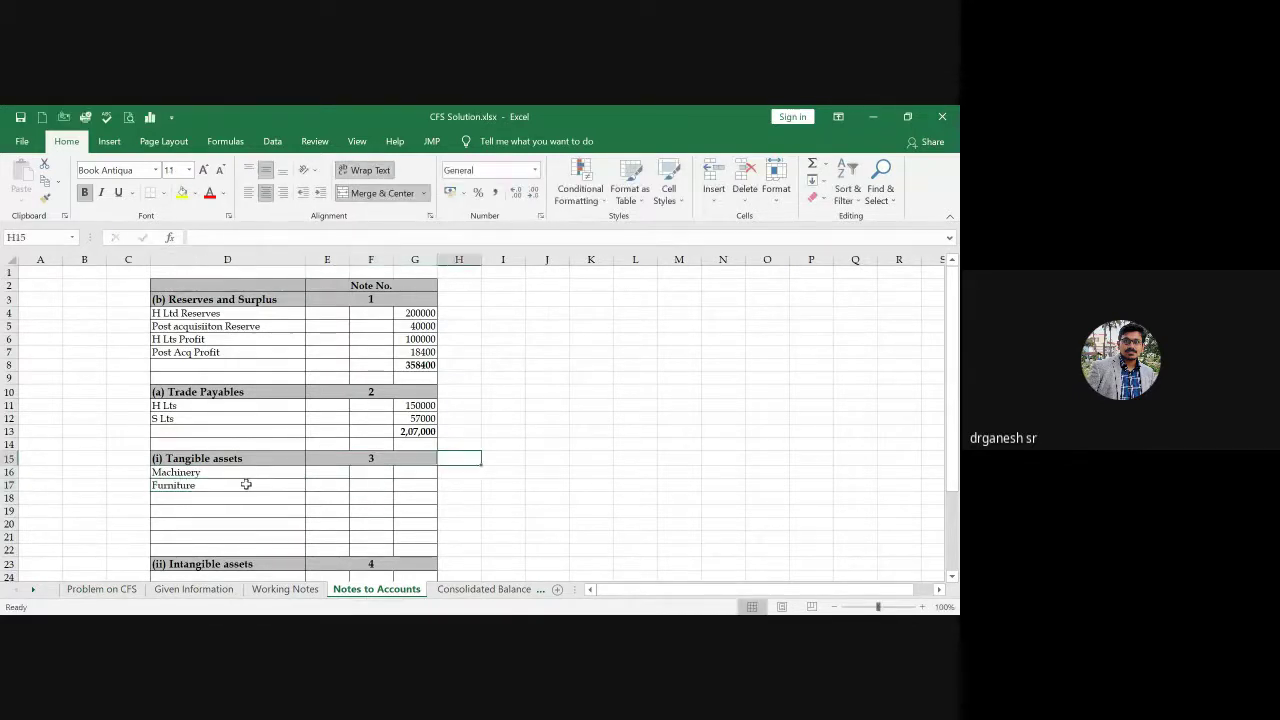
text(400000)
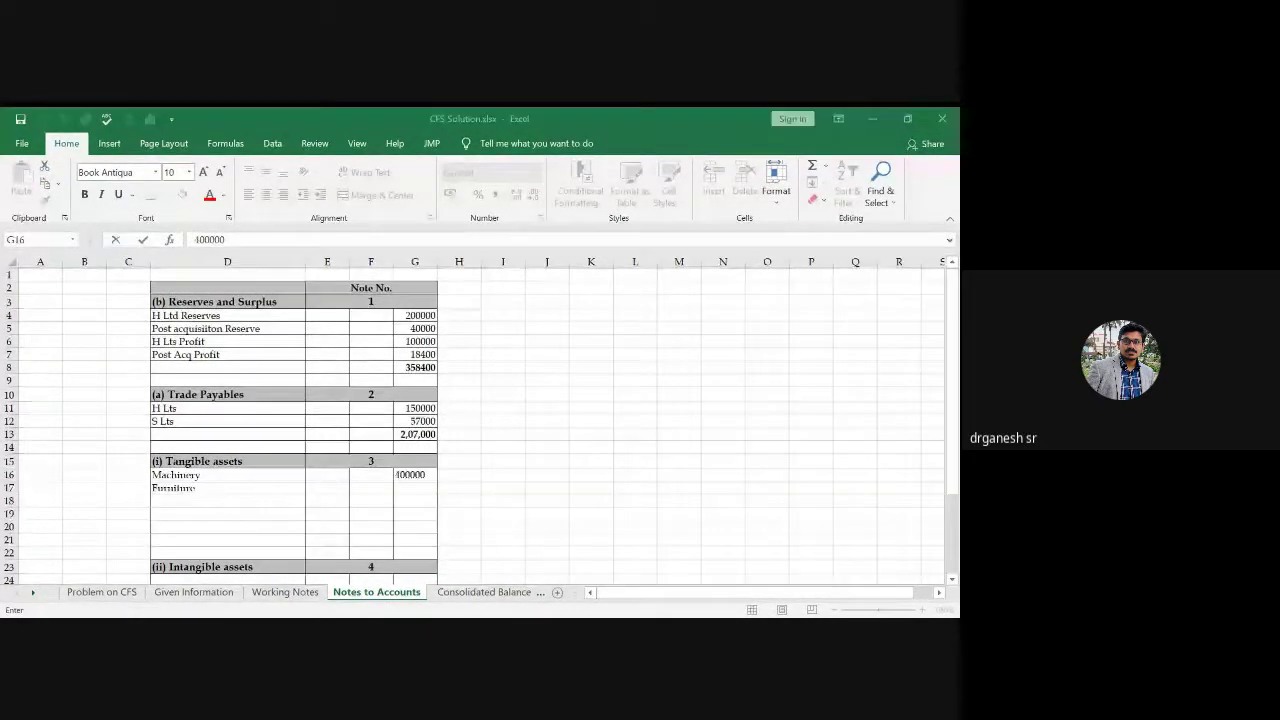
text(\\\)
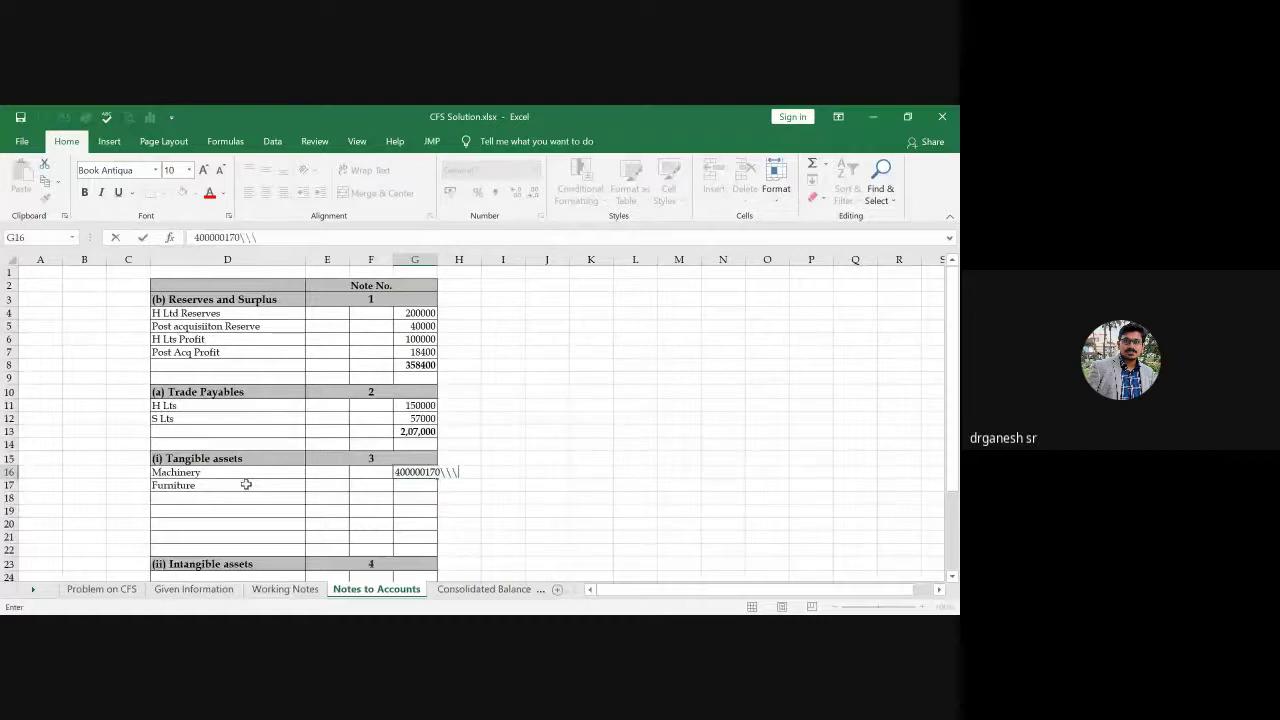
key(BackSpace)
key(BackSpace)
key(BackSpace)
key(BackSpace)
key(Return)
text(170000)
key(Return)
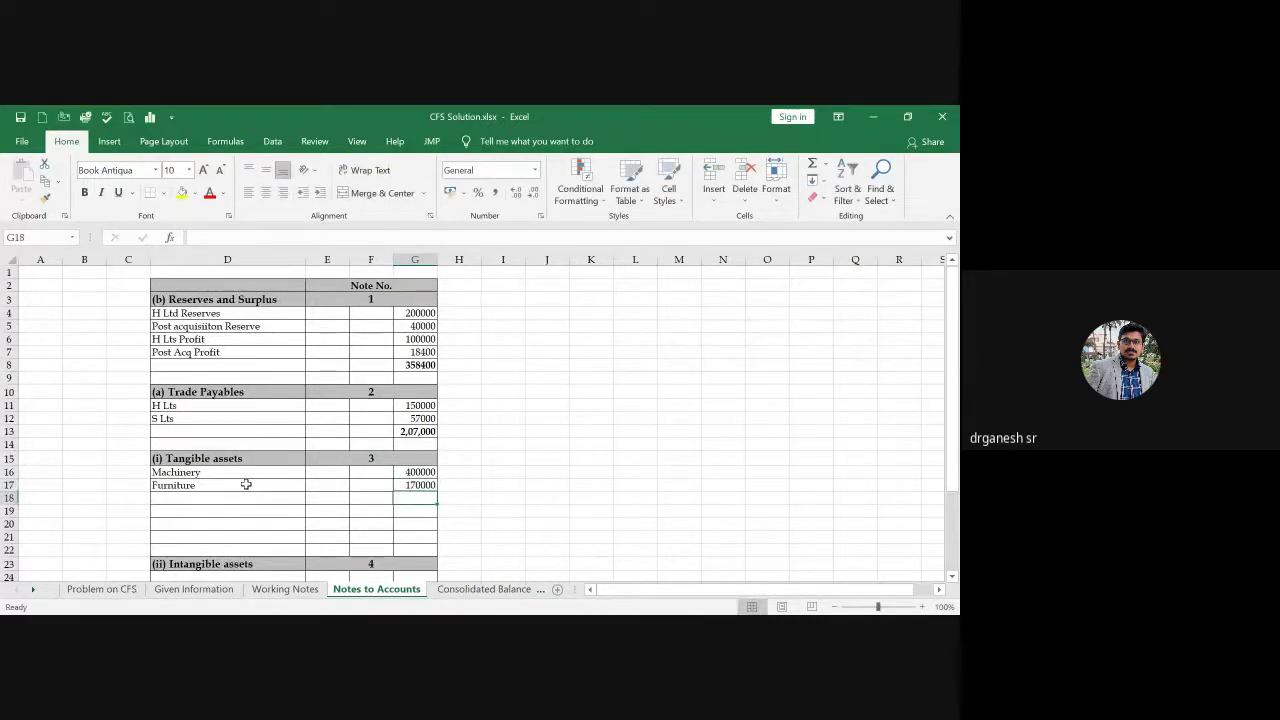
Step: Total the Tangible assets amounts in G18 with the formula =G16+G17
text(=)
key(Up)
key(Up)
text(+)
key(Up)
key(Return)
Step: Add a "Total" label in column E beside the three note totals, in E18, E13 and E8
key(Up)
key(Left)
key(Left)
text(Ttoal)
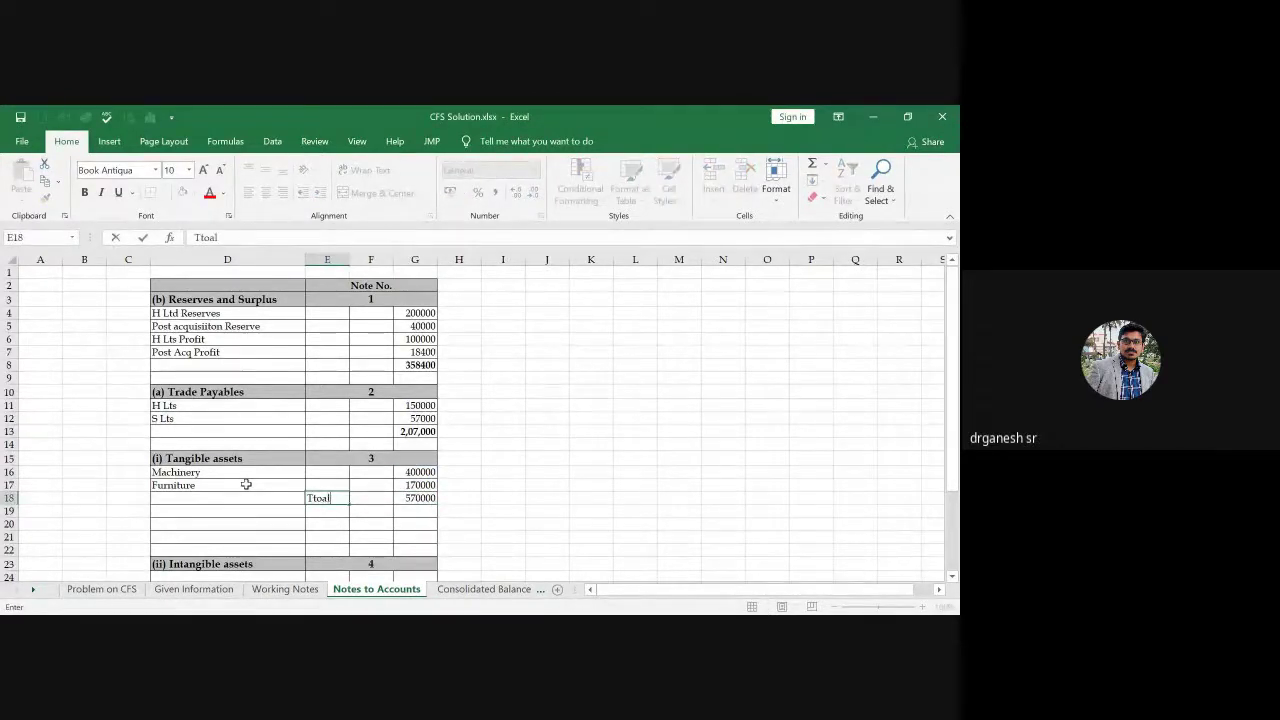
key(BackSpace)
key(BackSpace)
key(BackSpace)
text(otal)
key(Up)
key(Up)
key(Up)
key(Up)
key(Up)
text(Tota)
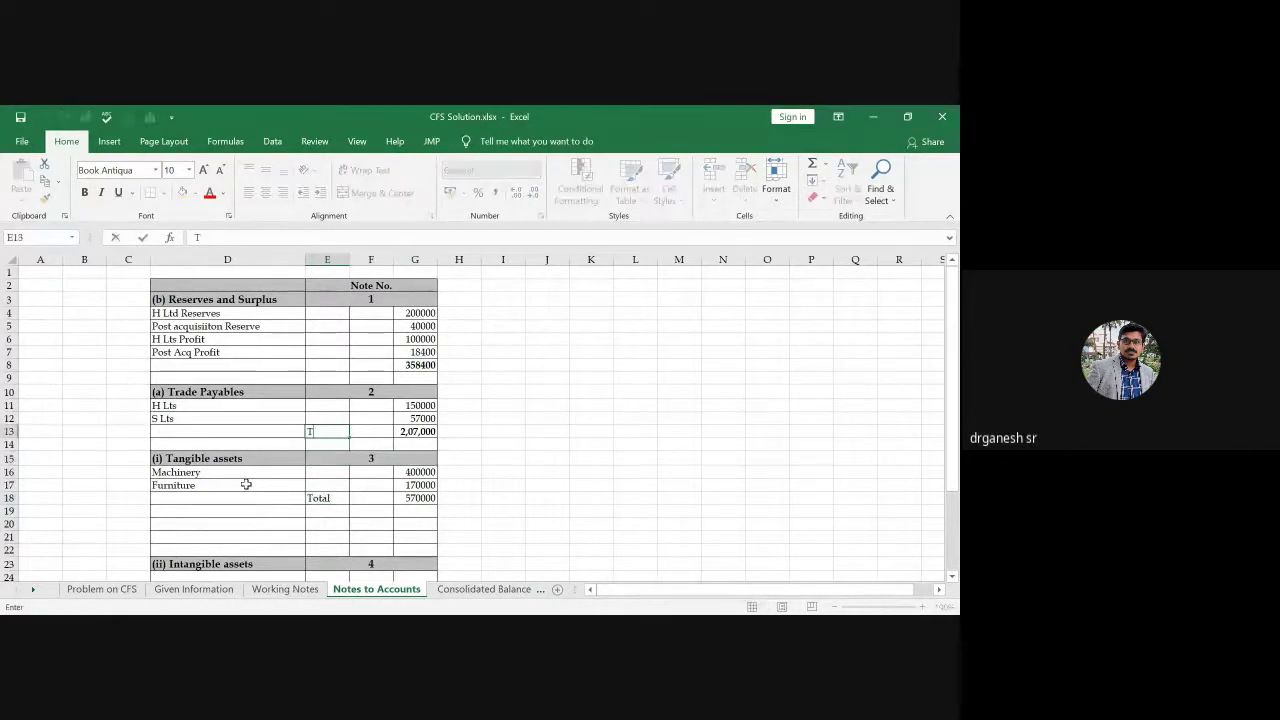
text(l)
key(Up)
key(Up)
key(Up)
key(Up)
key(Up)
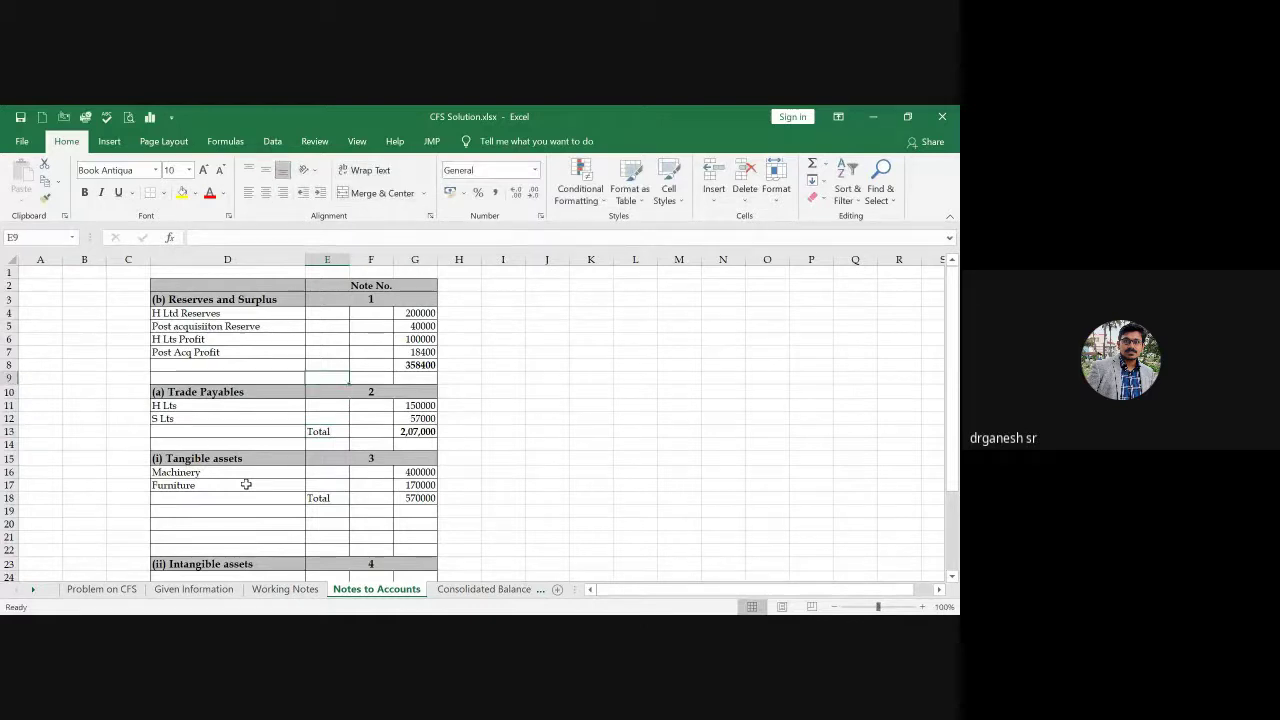
text(T)
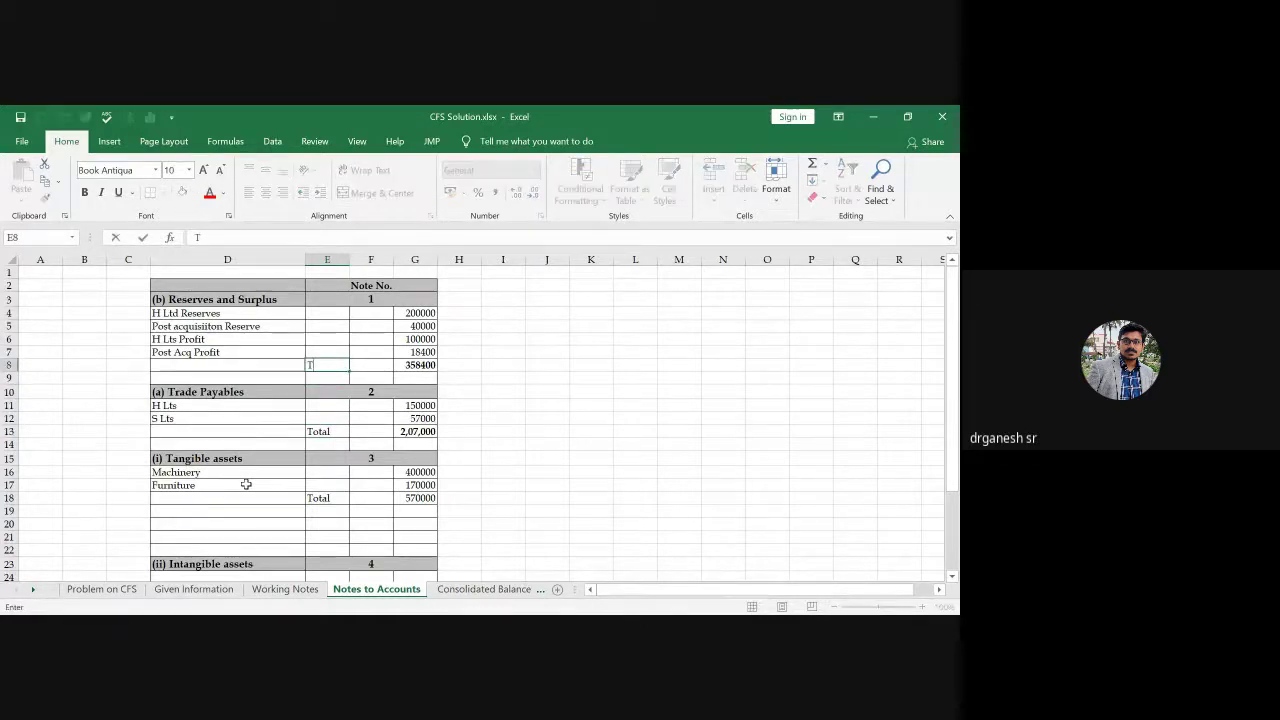
text(otal)
Step: Enter the label "Goodwill" in D25 under Intangible assets
key(Down)
key(Down)
key(Down)
key(Down)
key(Down)
key(Down)
key(Down)
key(Down)
key(Down)
key(Down)
key(Down)
key(Down)
key(Down)
key(Down)
key(Down)
key(Down)
key(Down)
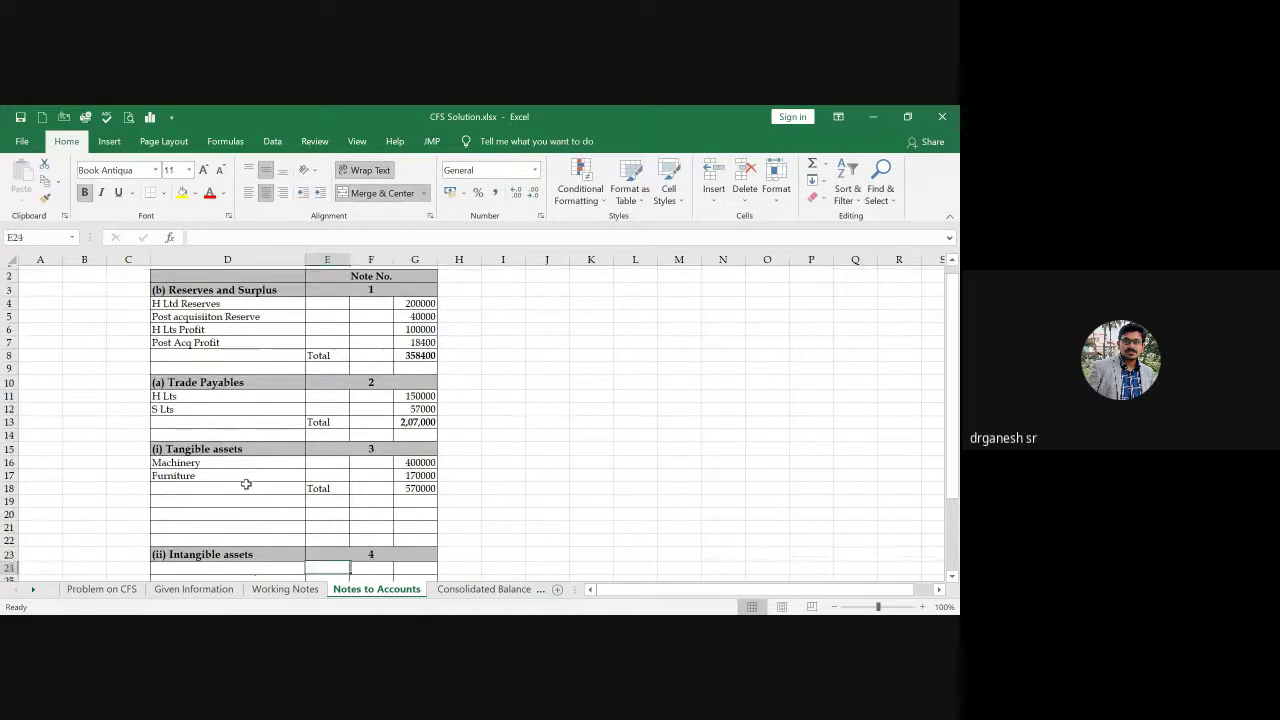
key(Left)
text(Goodwill)
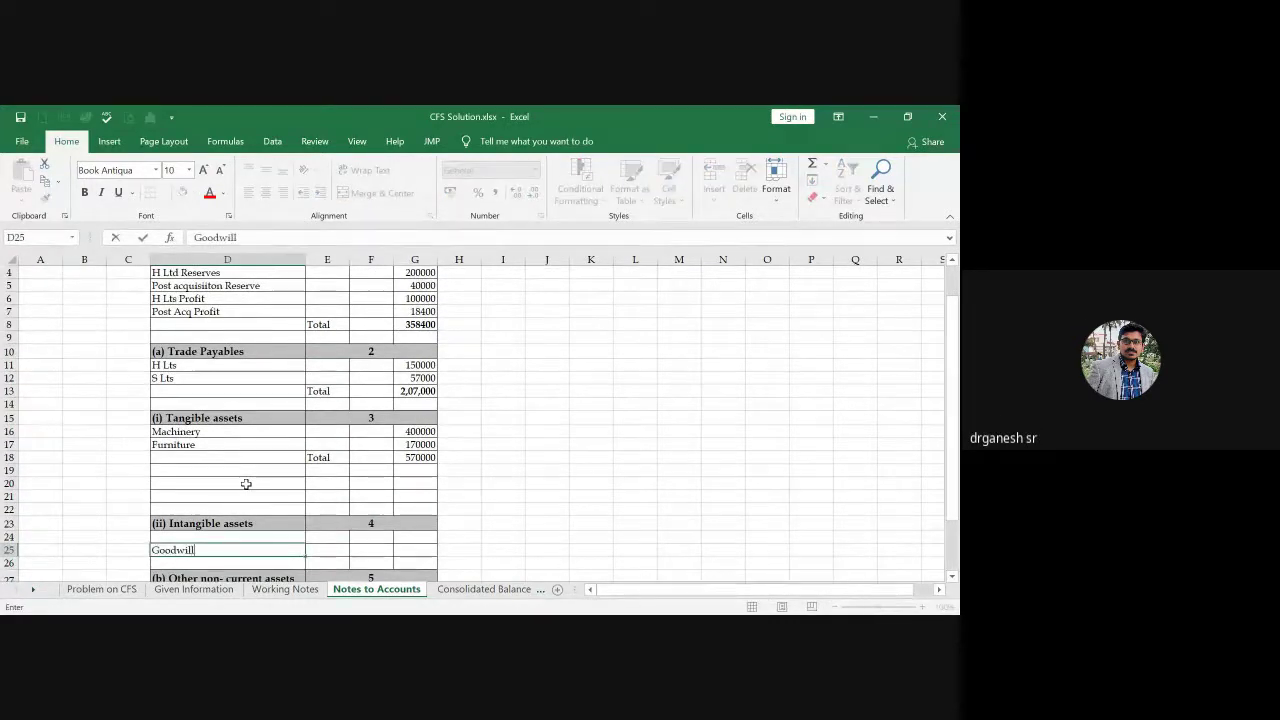
Step: Link G25 to the goodwill amount in the Working Notes sheet with a formula
key(Right)
key(Right)
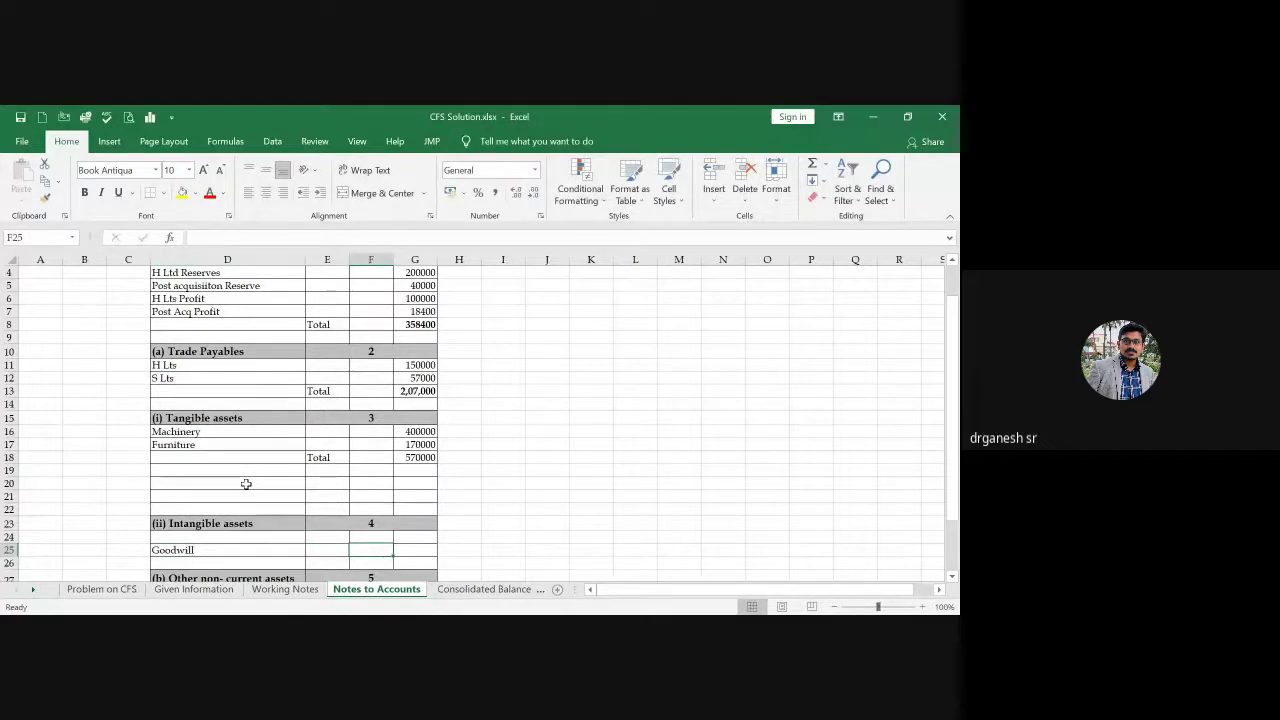
key(Right)
text(=)
click(285, 589)
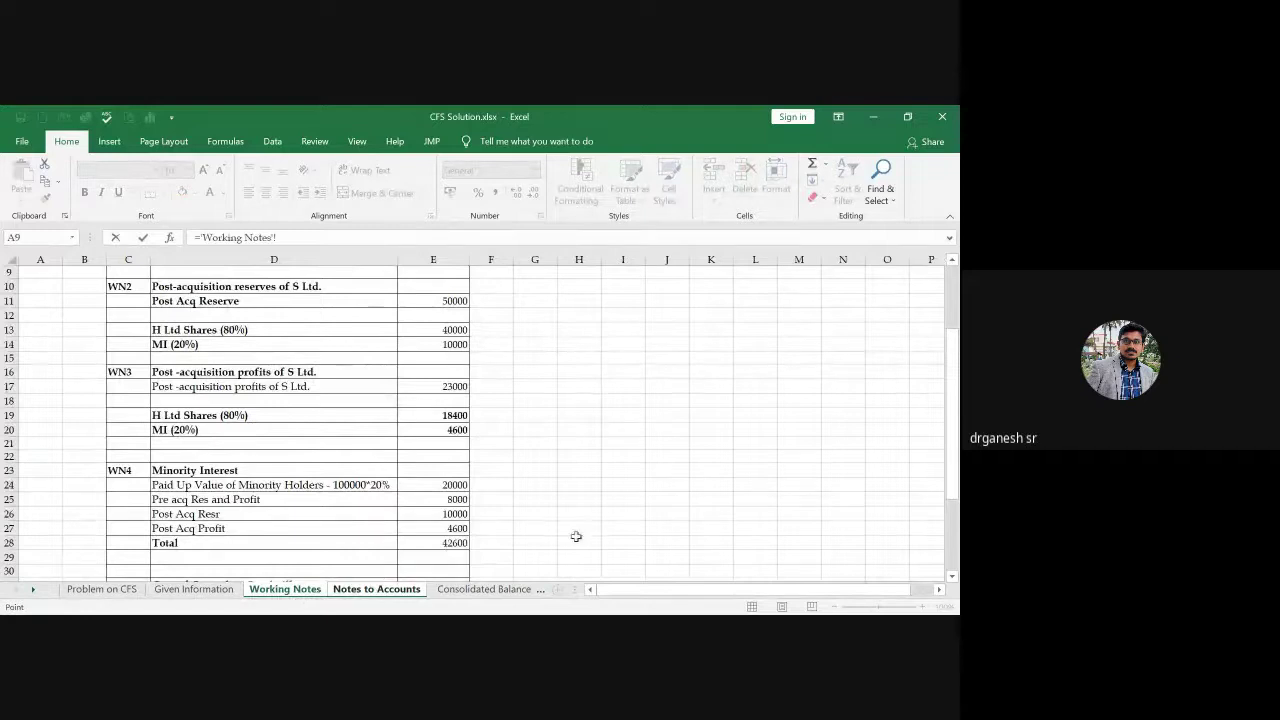
drag(952, 420, 952, 490)
click(448, 560)
key(Return)
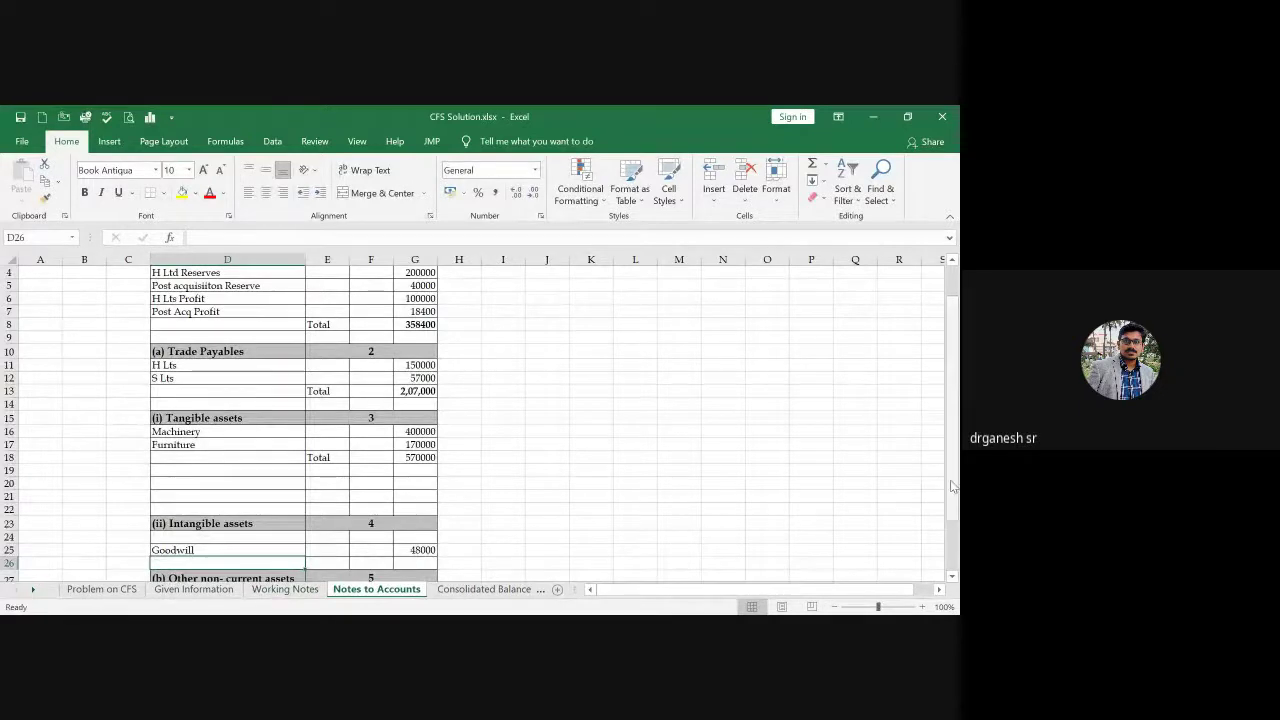
Step: Look up the other non-current assets in the problem sheet and enter 44000 in G28 and 150000 in G29 of the notes
scroll(900, 520, down, 2)
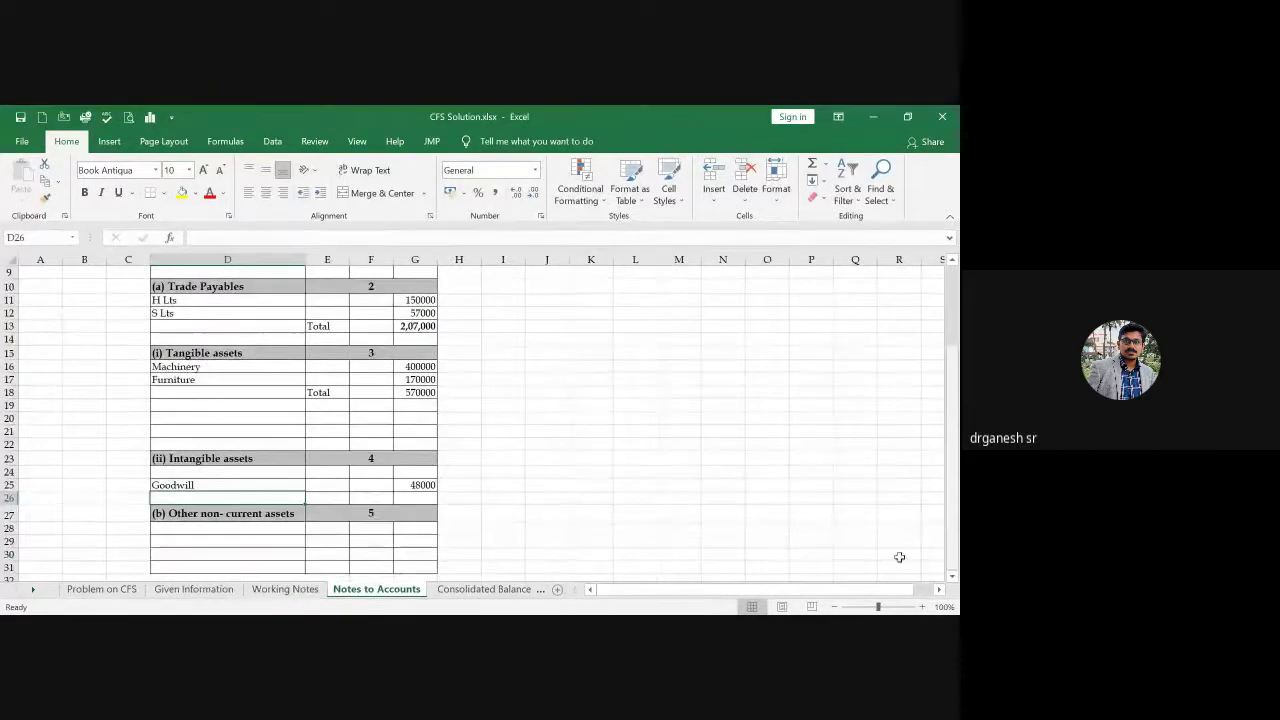
click(118, 590)
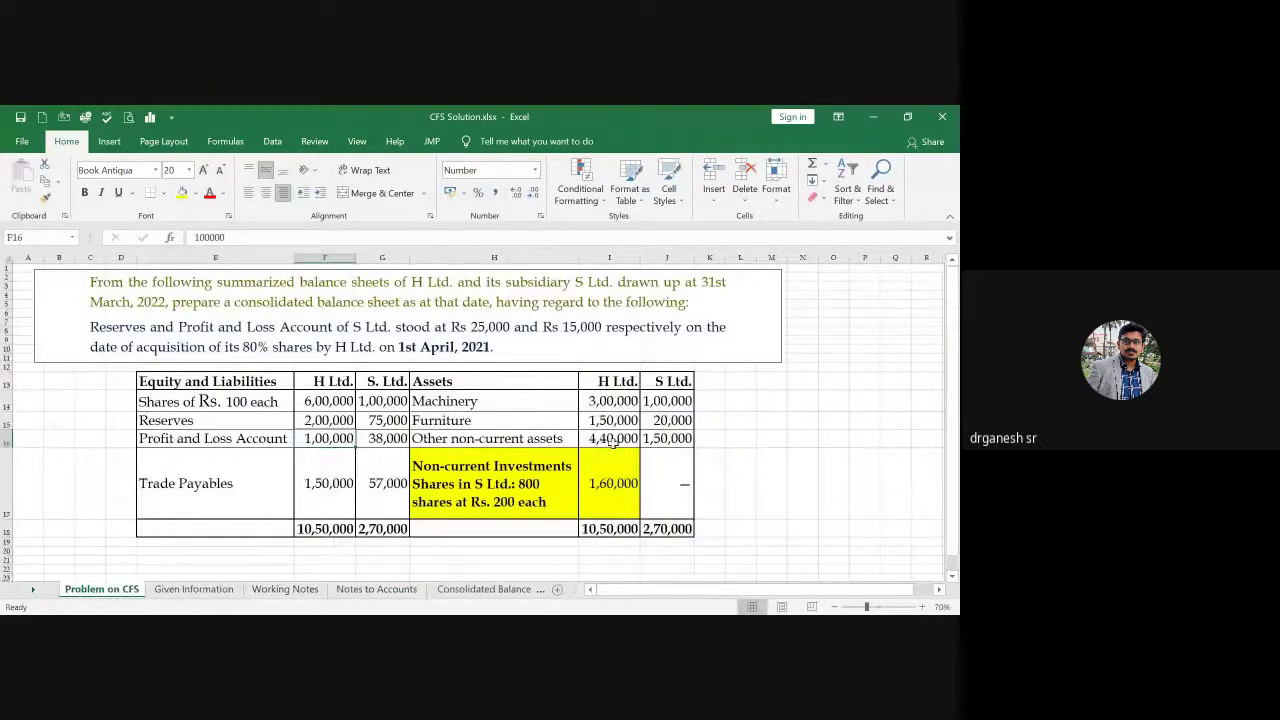
click(378, 590)
click(403, 532)
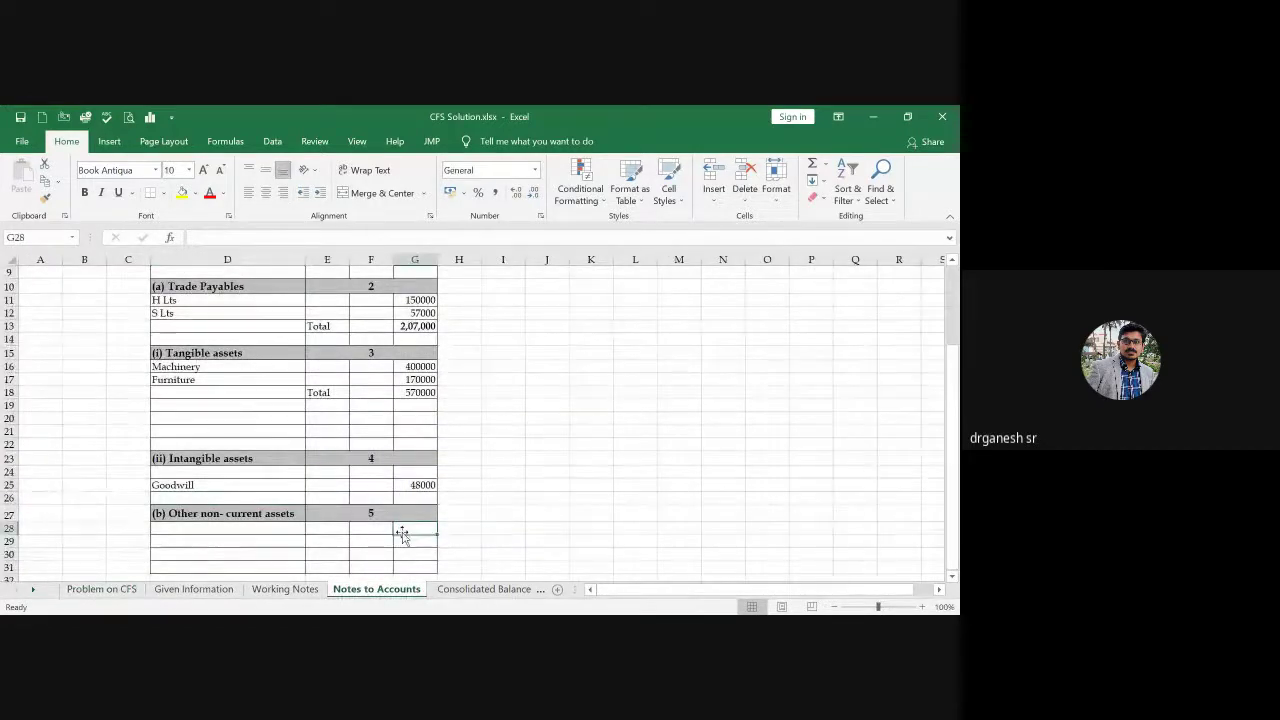
text(44000)
key(Return)
text(15000)
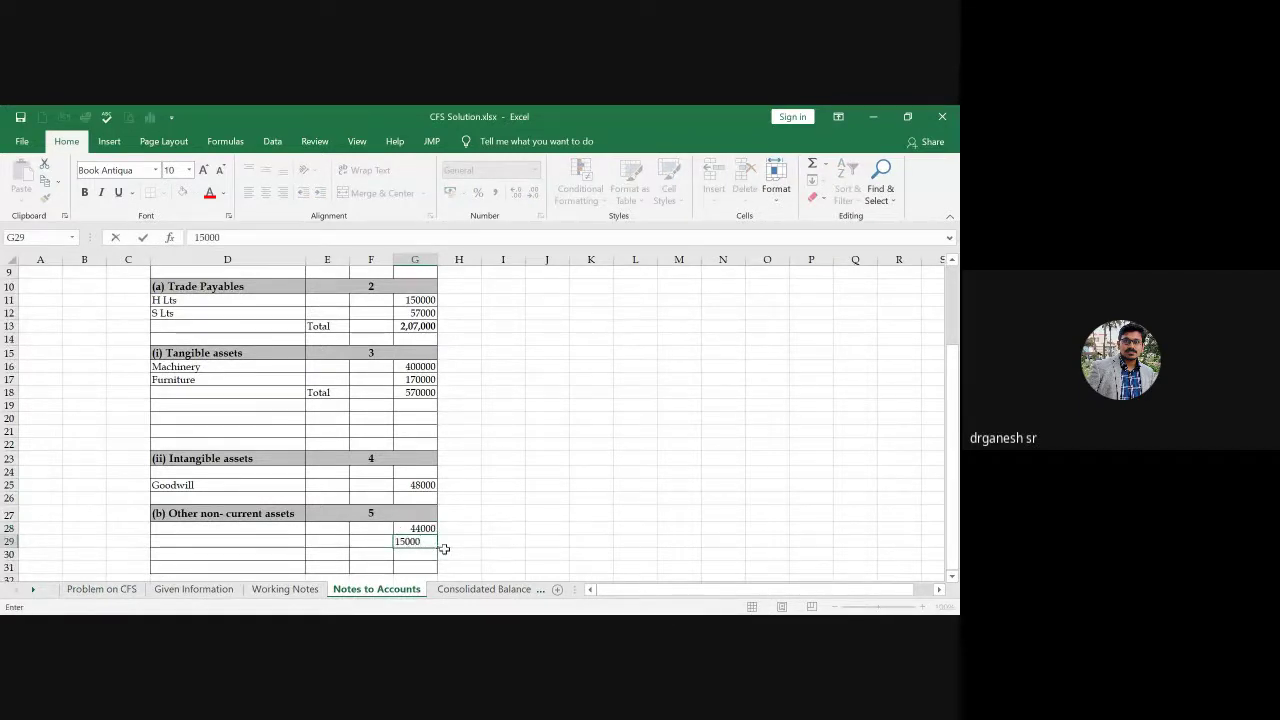
text(0)
key(Up)
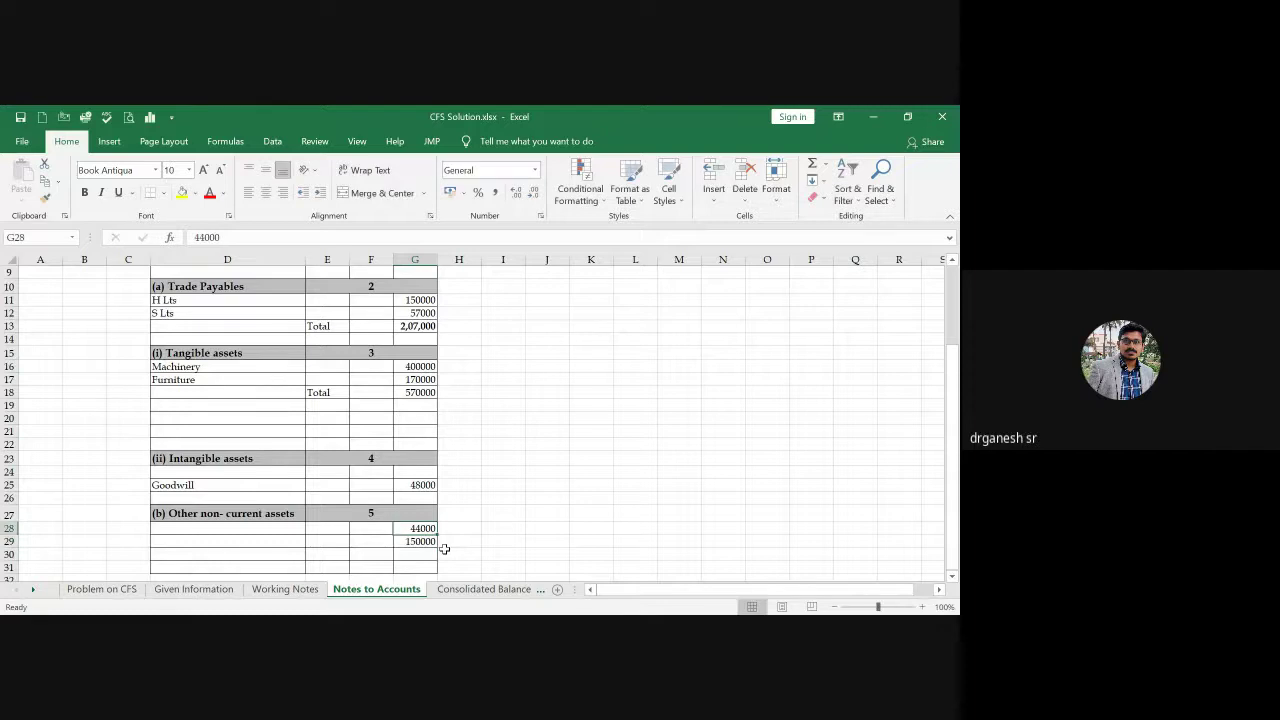
Step: Correct the amount in G28 to 440000 and label the row "Other NCA" in D28
text(4400)
key(Return)
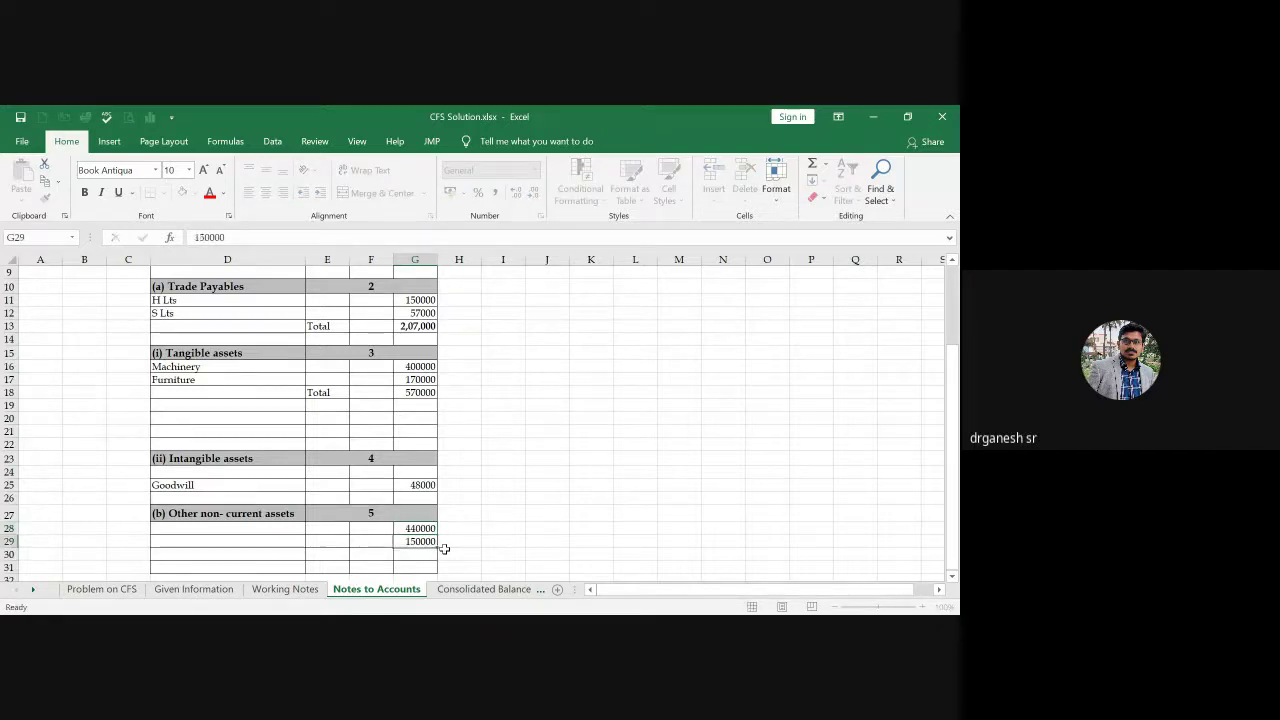
key(Left)
key(Left)
key(Left)
key(Up)
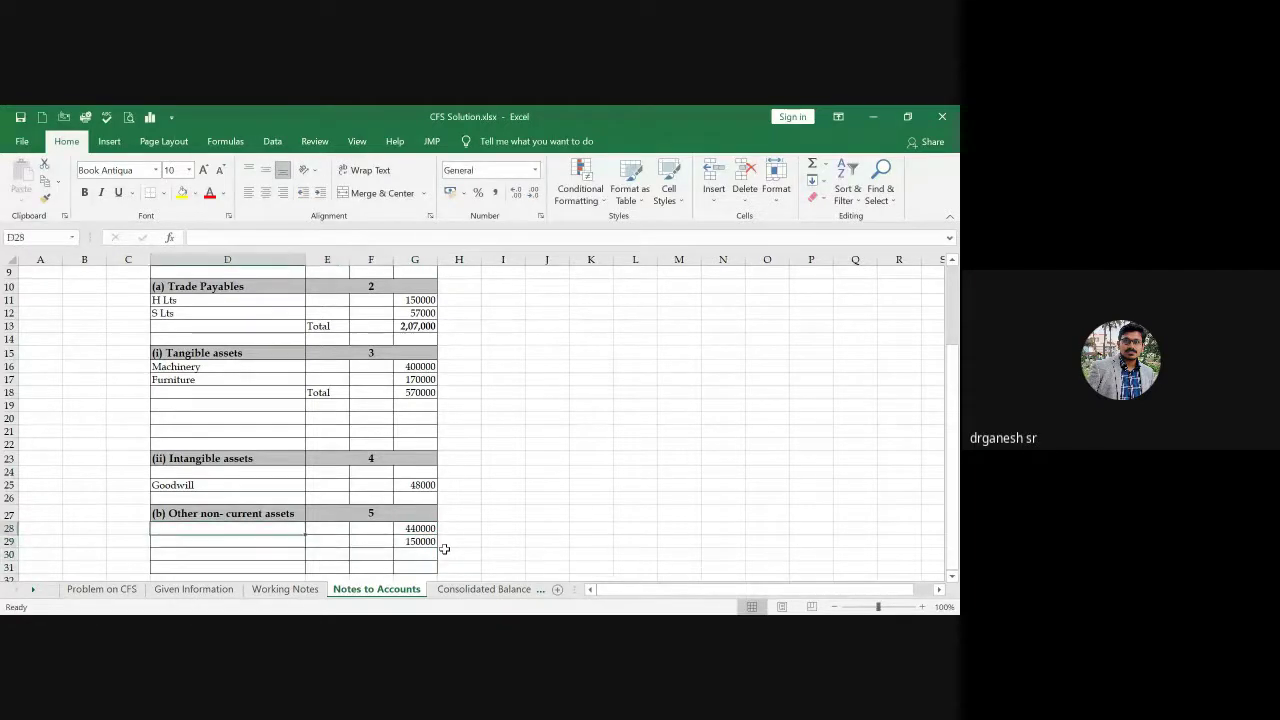
text(Other NCA)
key(Return)
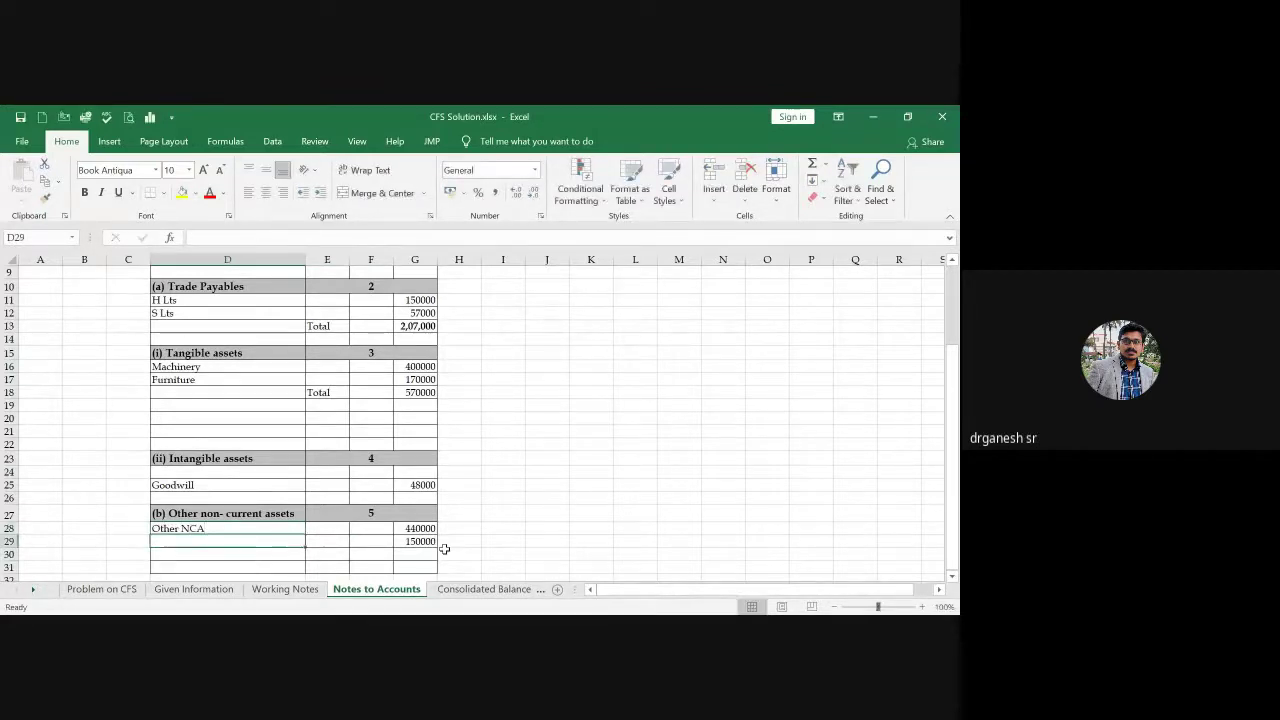
Step: Add the two other non-current asset amounts, G28 and G29, with a formula in G30
key(Right)
key(Down)
key(Right)
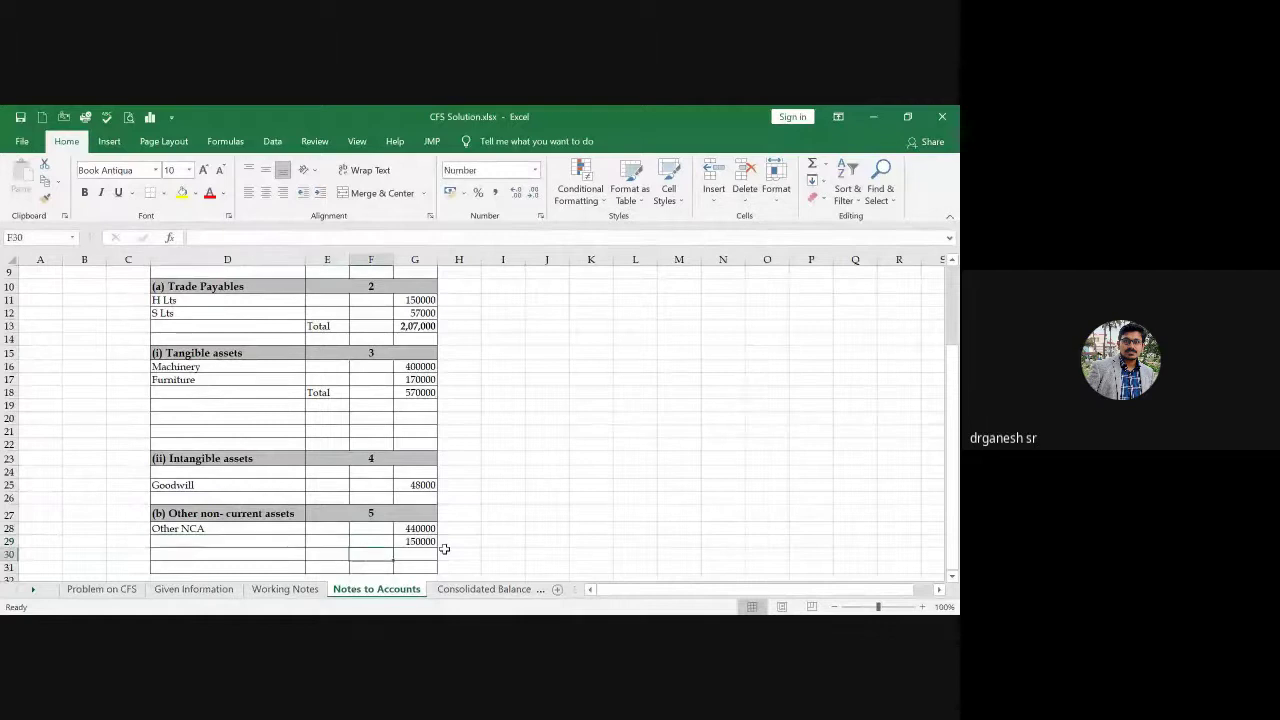
key(Right)
text(=)
key(Up)
key(Up)
text(+)
key(Up)
key(Return)
Step: Enter the label "Total" in E30 beside the other non-current assets sum
key(Left)
key(Up)
key(Left)
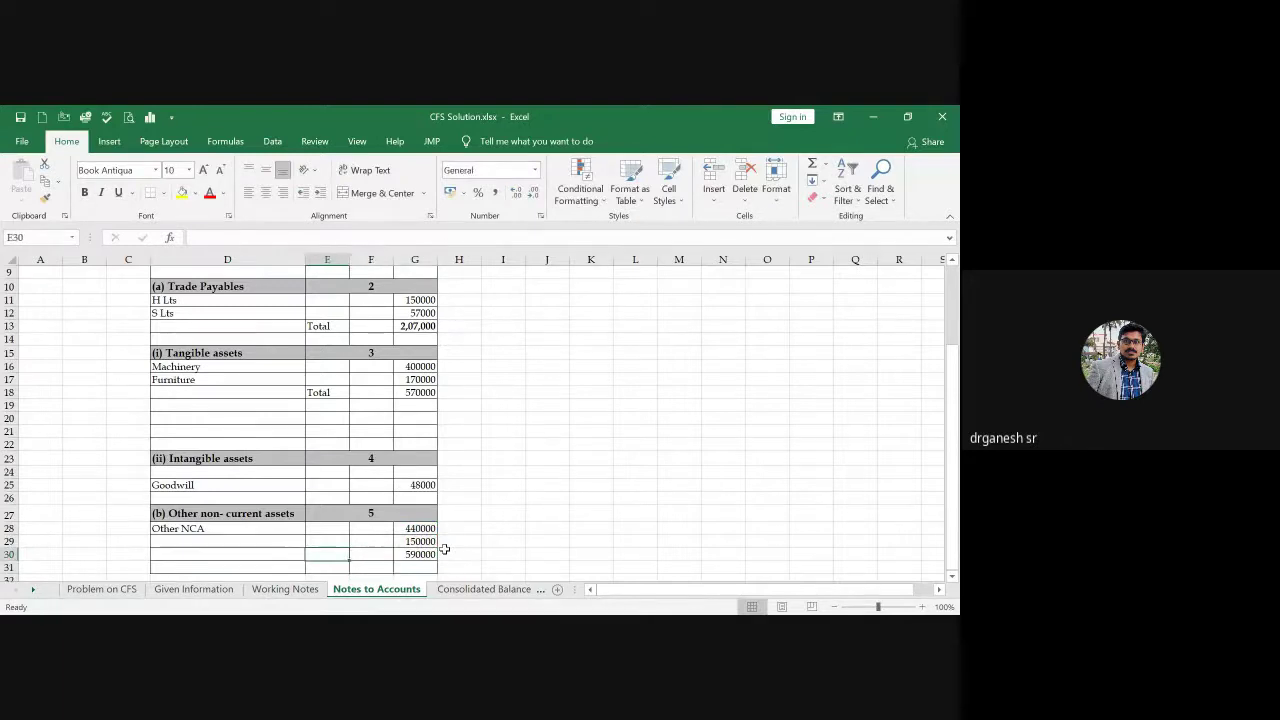
text(Ttoa)
text(l)
key(BackSpace)
key(BackSpace)
key(BackSpace)
text(otal)
key(Return)
Step: Make the other non-current assets total row, E30:G30, bold
key(Up)
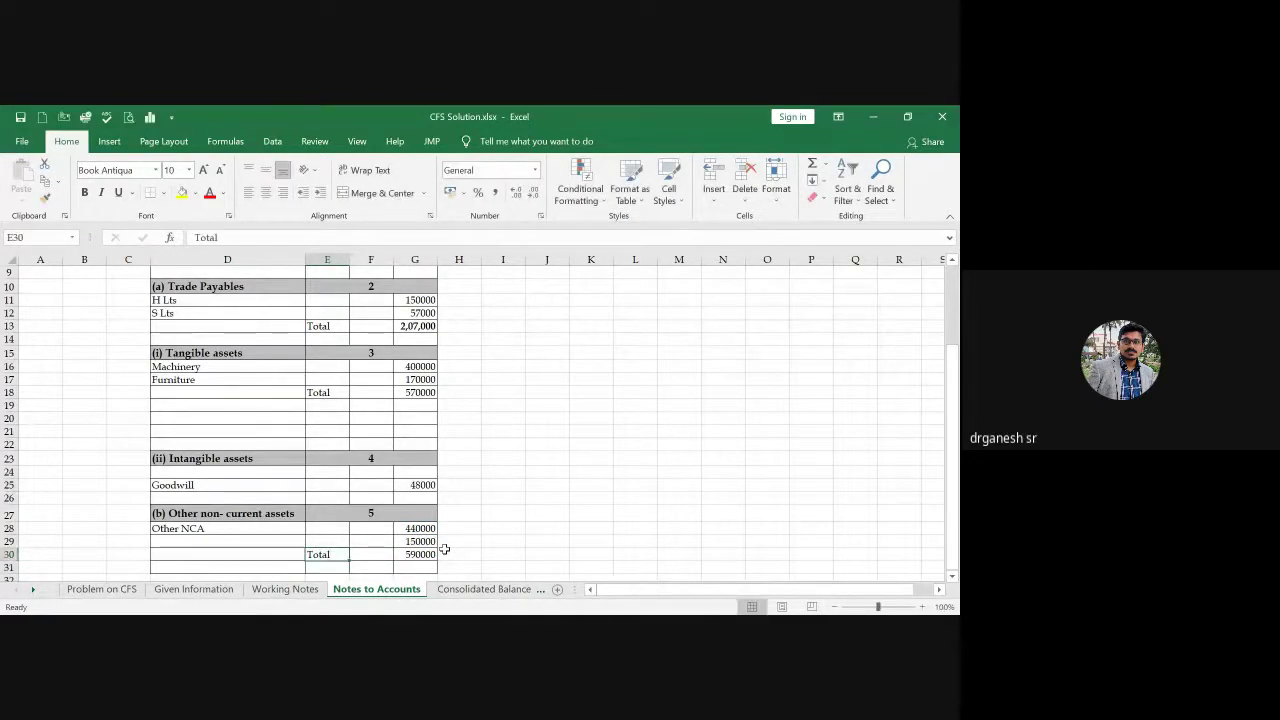
key(shift+Right)
key(shift+Right)
key(ctrl+b)
Step: Make the tangible assets total row, E18:G18, bold
key(Up)
key(Up)
key(Up)
key(Up)
key(Up)
key(Up)
key(Up)
key(Up)
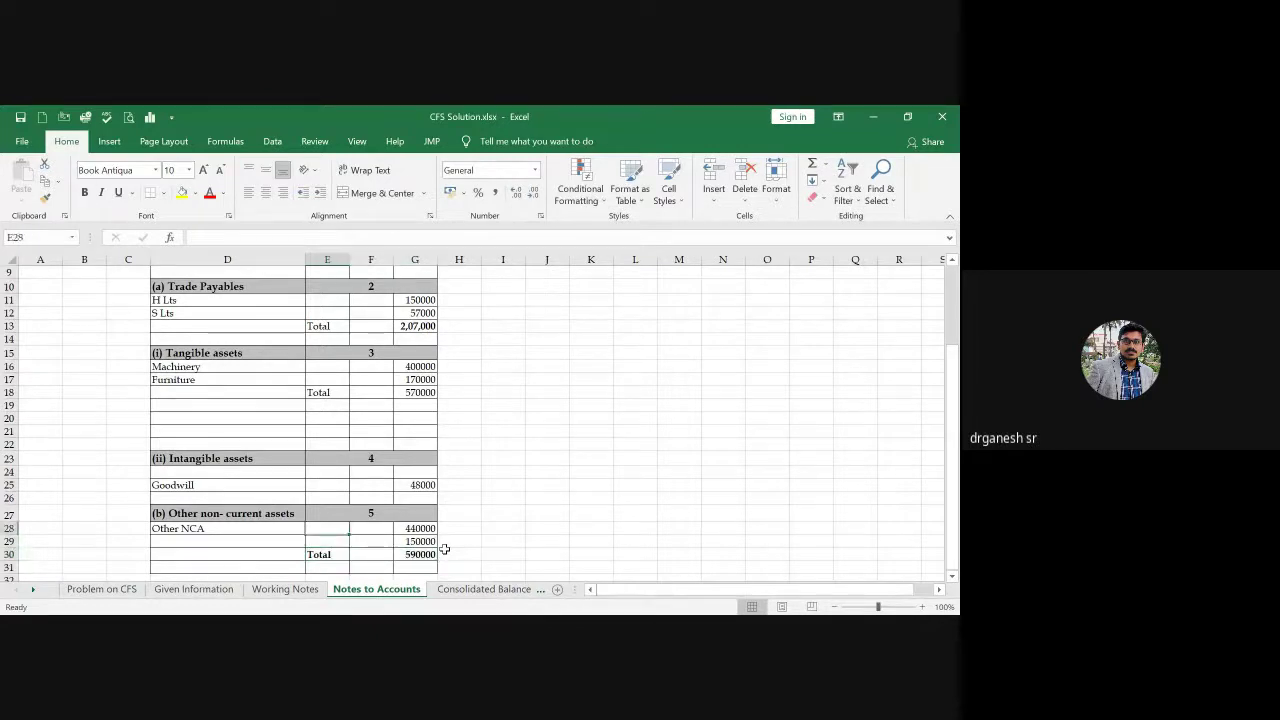
key(Up)
key(Up)
key(Up)
key(Up)
key(shift+Right)
key(shift+Right)
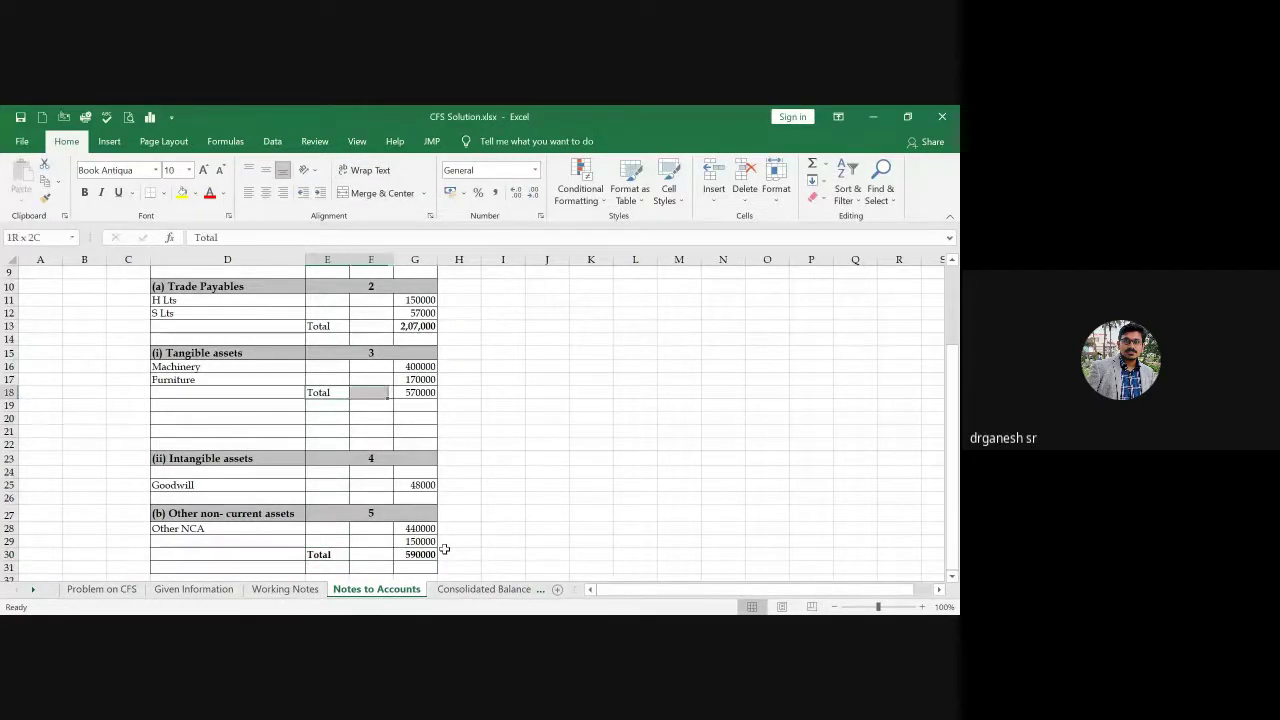
key(ctrl+b)
Step: Make the trade payables total row, E13:G13, bold
key(Up)
key(Up)
key(Up)
key(Up)
key(Up)
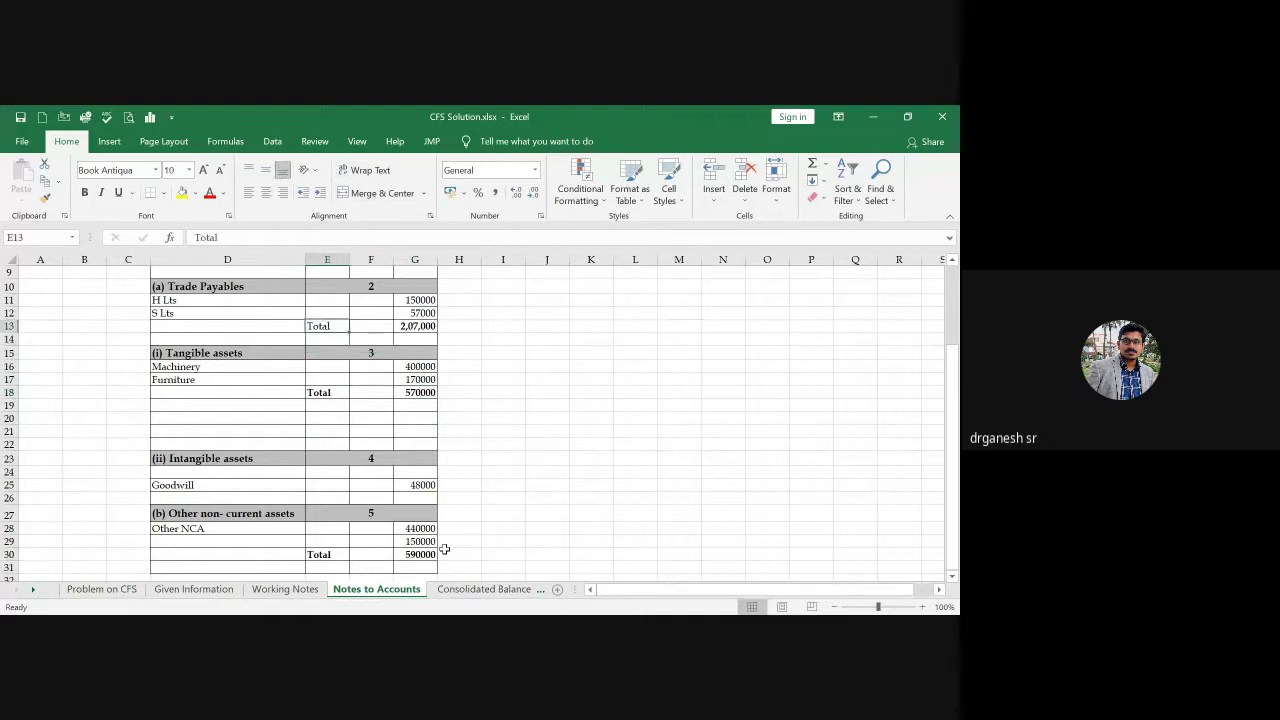
key(shift+Right)
key(shift+Right)
key(ctrl+b)
Step: Make the total row of the first note, E8:G8, bold
key(Up)
key(Up)
key(Up)
key(Up)
key(Up)
key(Up)
key(Up)
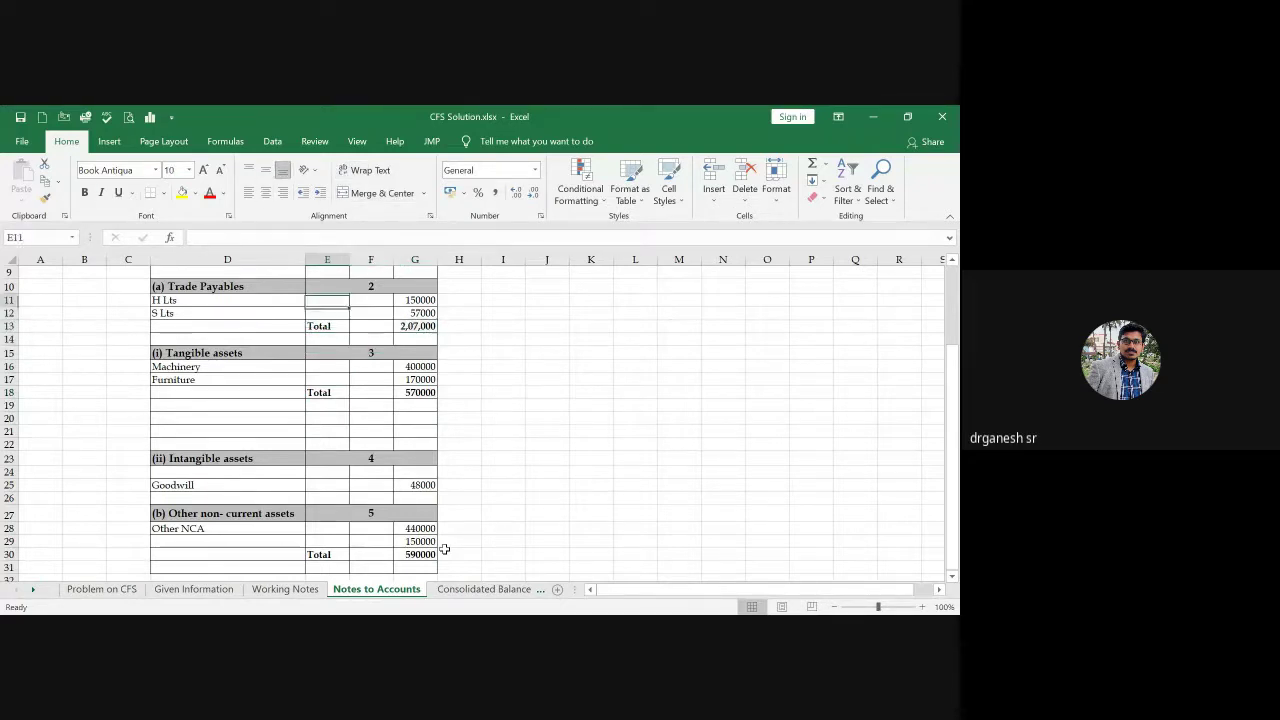
key(Down)
key(Down)
key(shift+Right)
key(shift+Right)
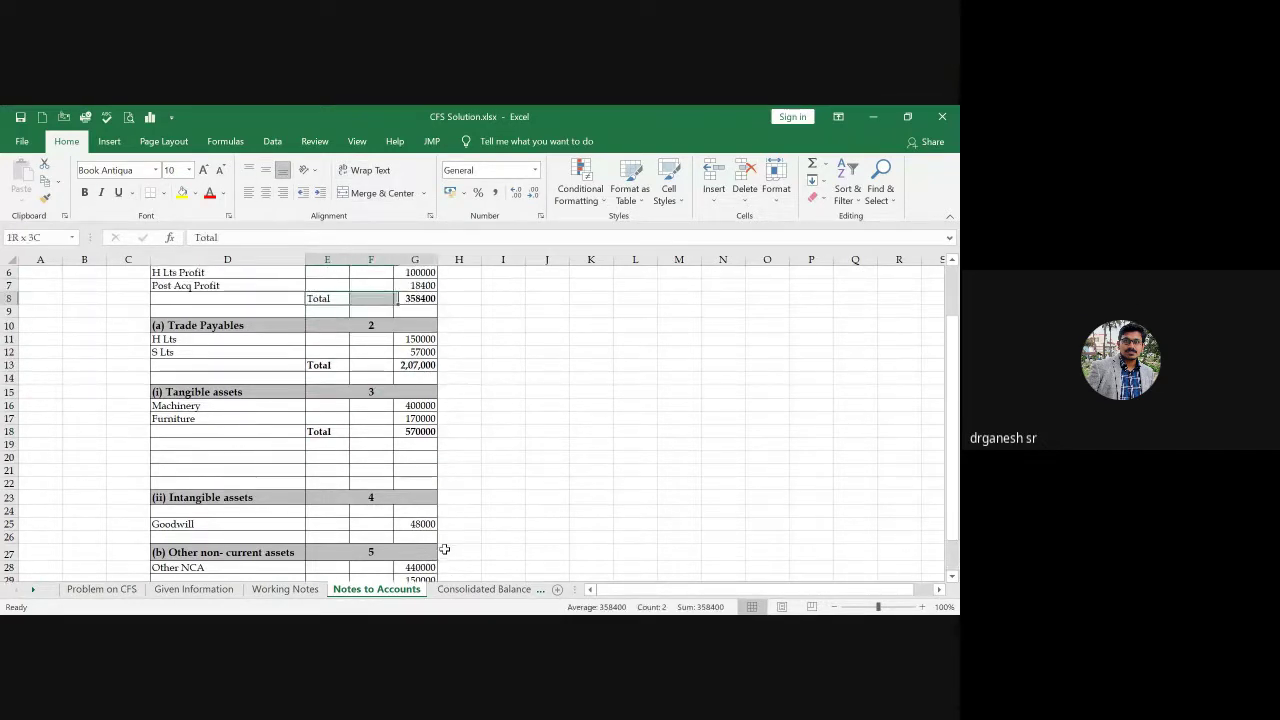
key(ctrl+b)
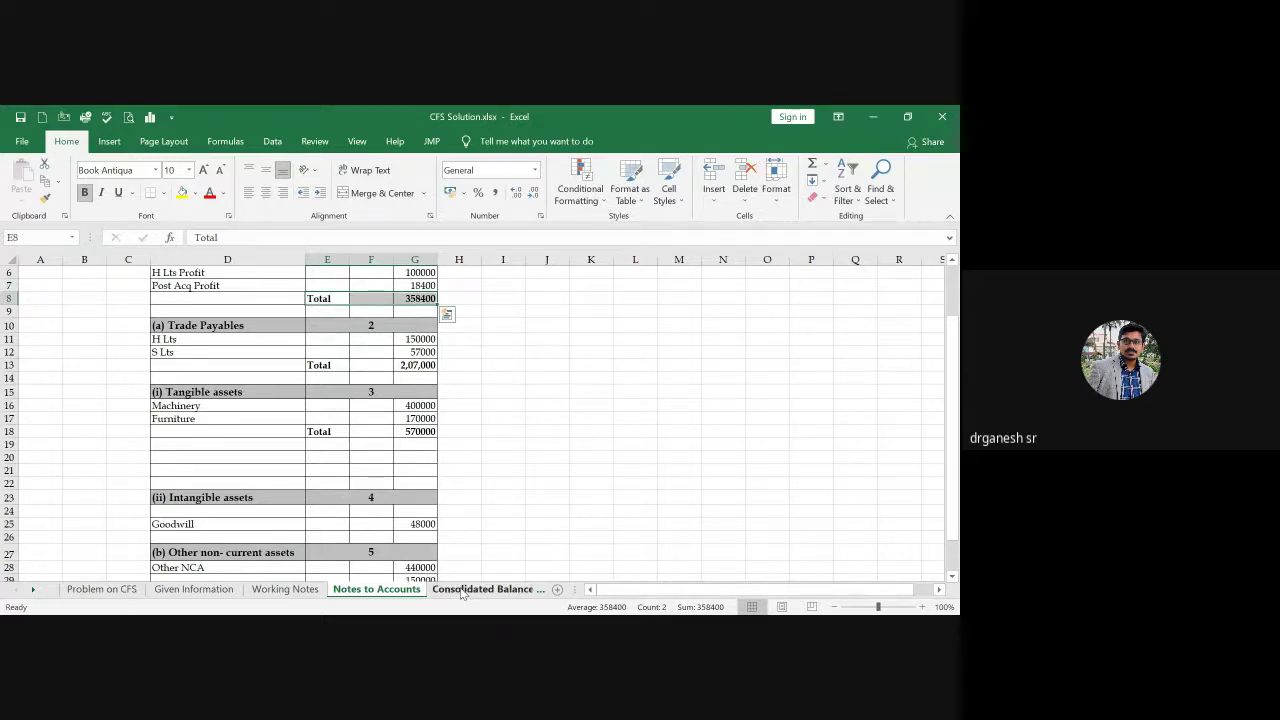
Step: In the Consolidated Balance Sheet, link Share Capital in F7 to H Ltd.'s share amount, F14 of the Problem on CFS sheet
click(285, 589)
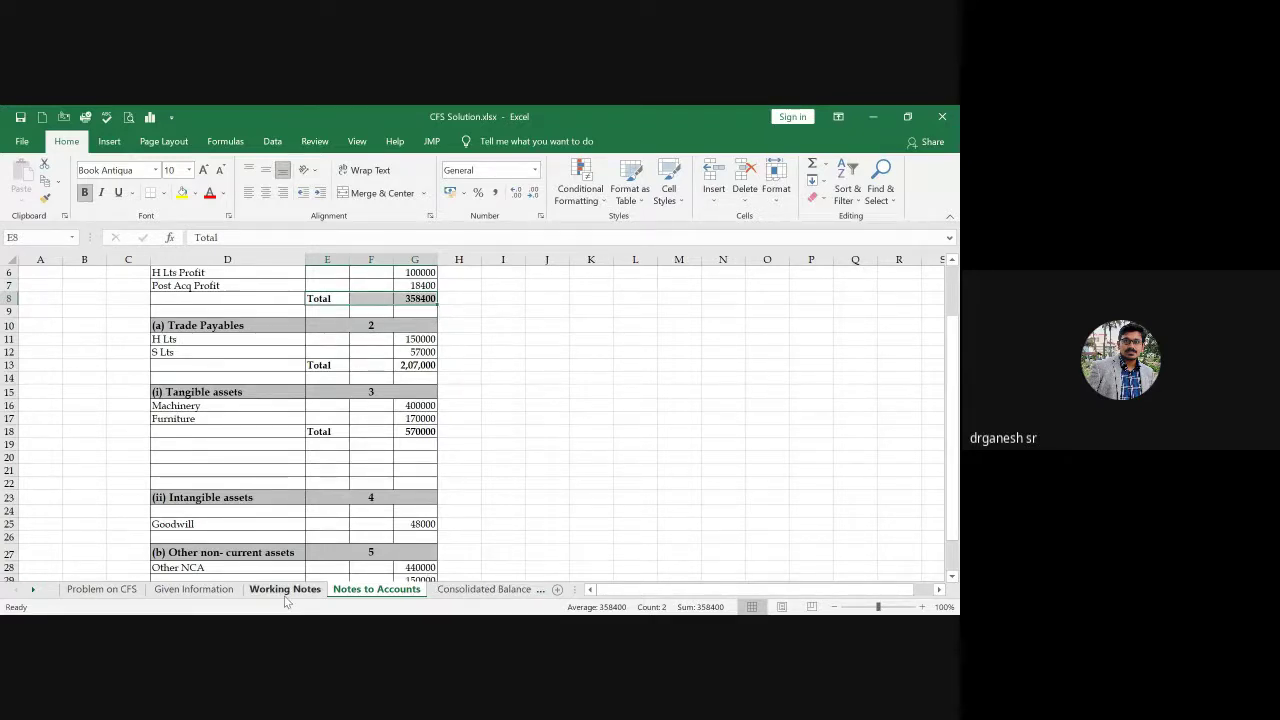
click(484, 589)
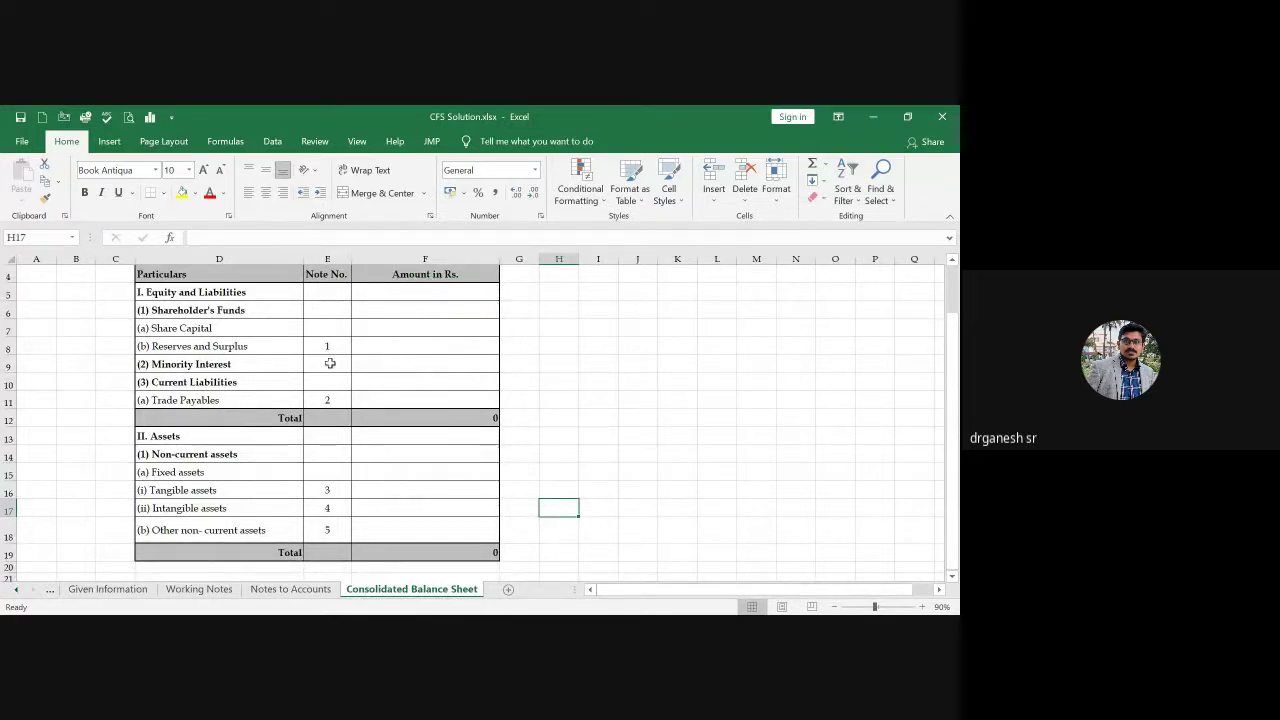
click(401, 332)
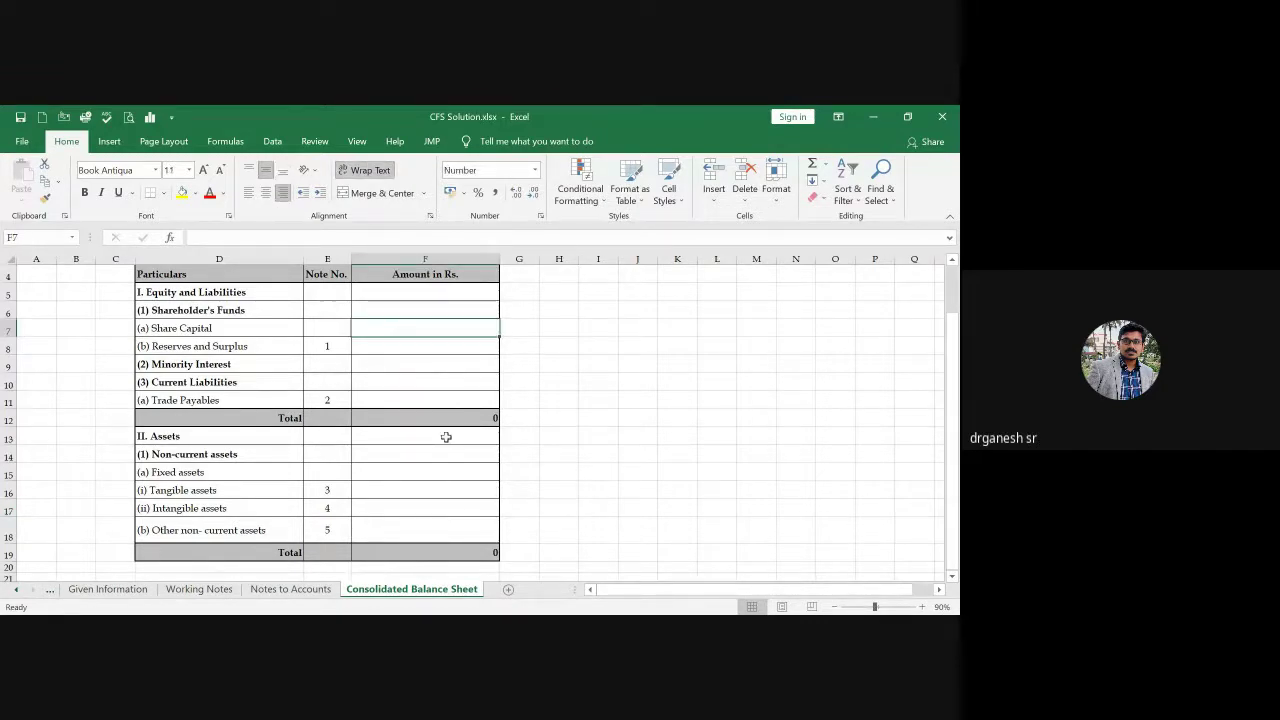
text(=)
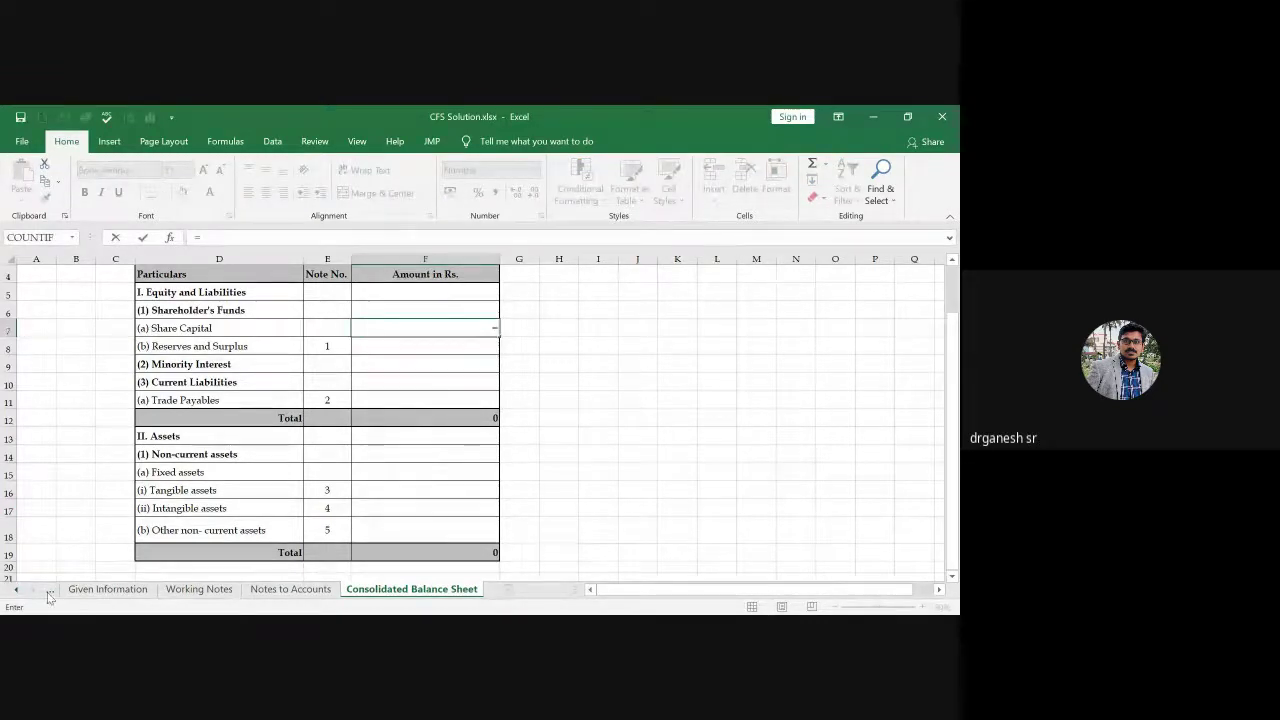
click(49, 589)
click(101, 589)
click(331, 400)
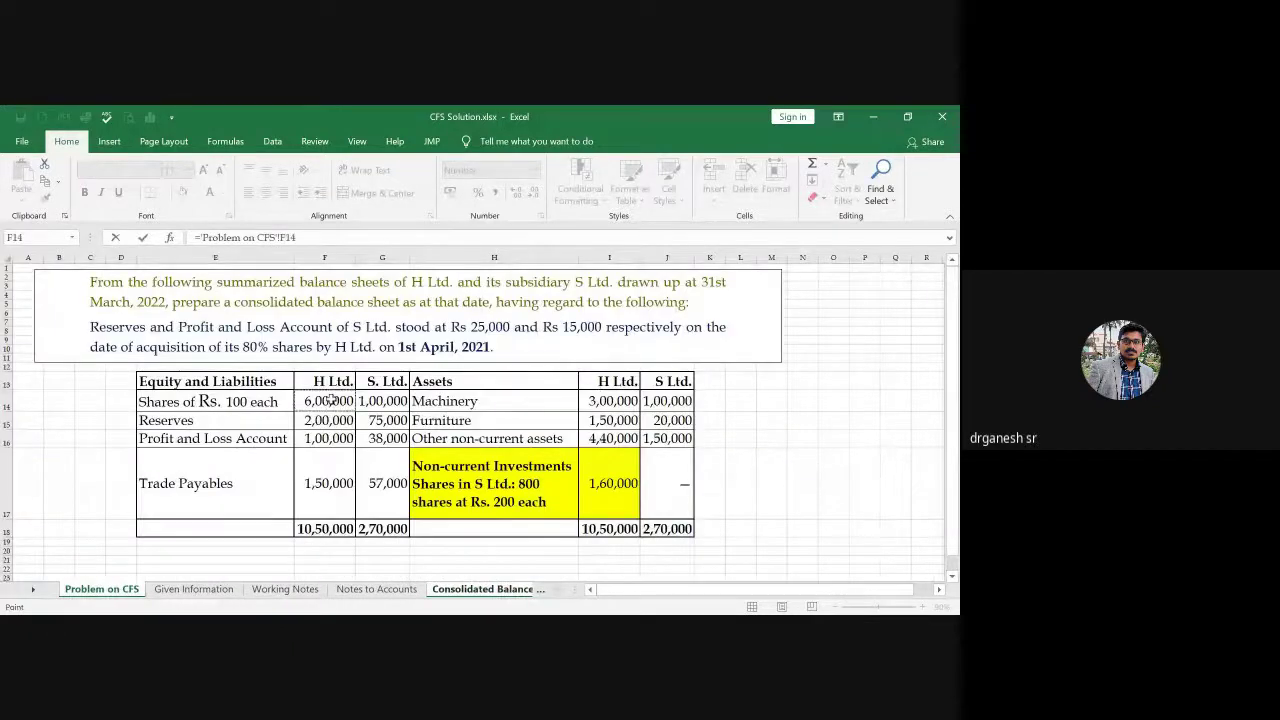
key(Return)
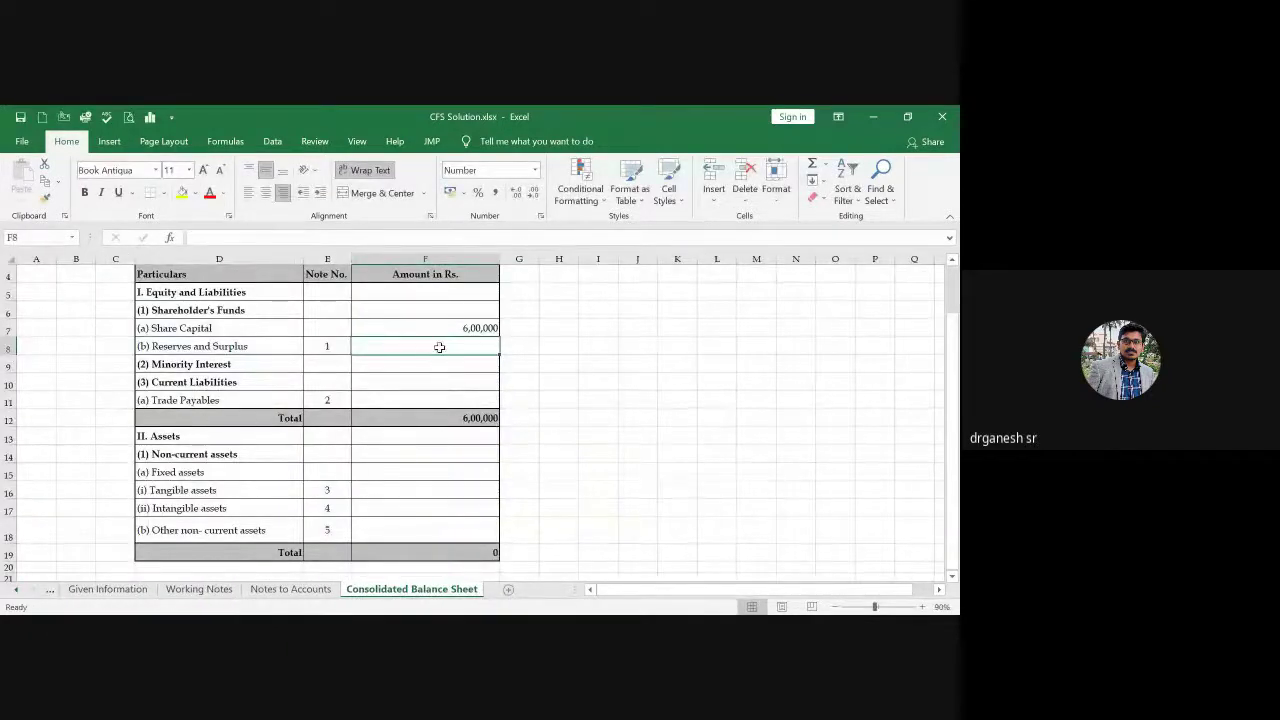
Step: Link Reserves and Surplus in F8 to the total in G8 of the Notes to Accounts sheet
text(=)
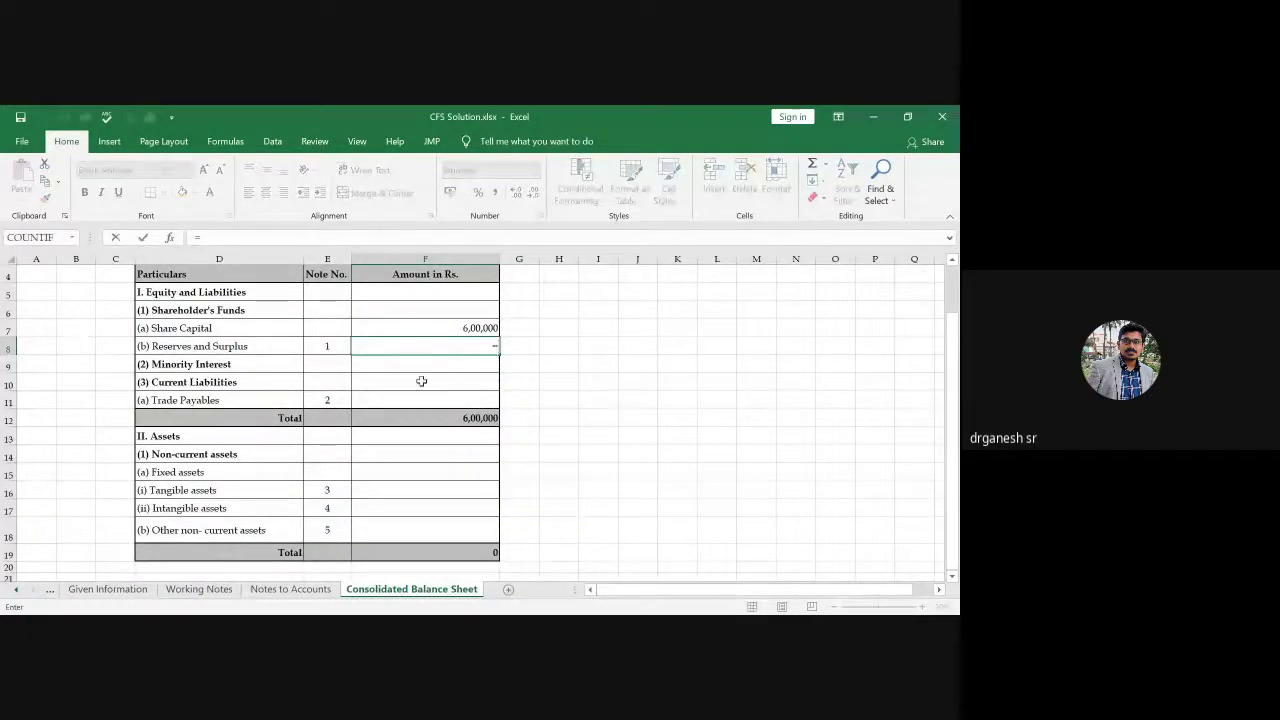
click(292, 589)
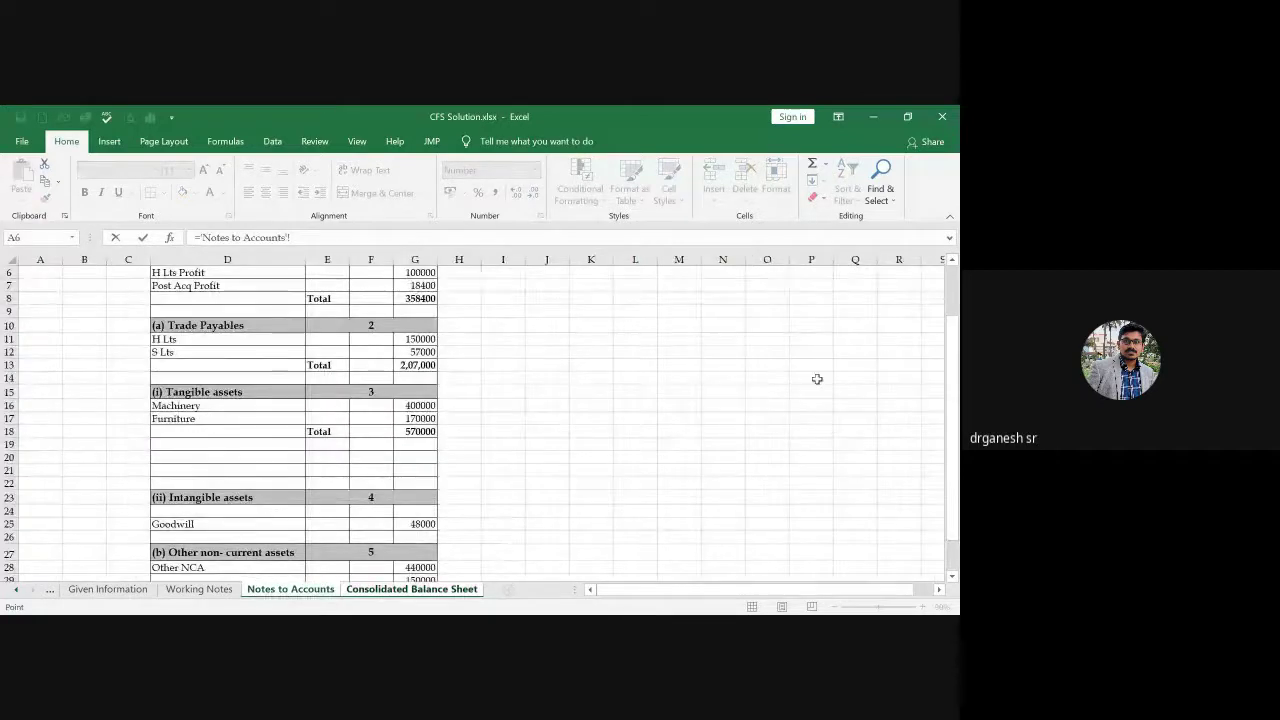
click(413, 296)
key(Return)
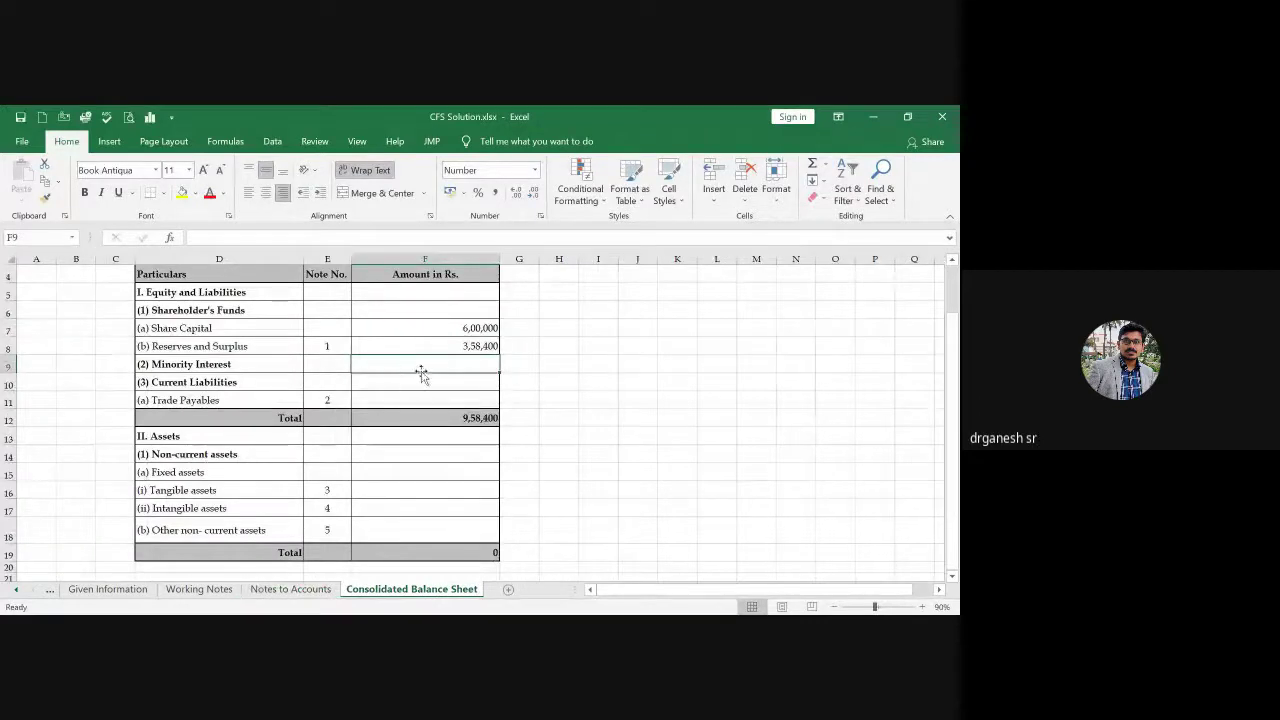
Step: Link Minority Interest in F9 to the minority interest amount in the Working Notes sheet
text(=)
click(200, 589)
click(445, 414)
key(Return)
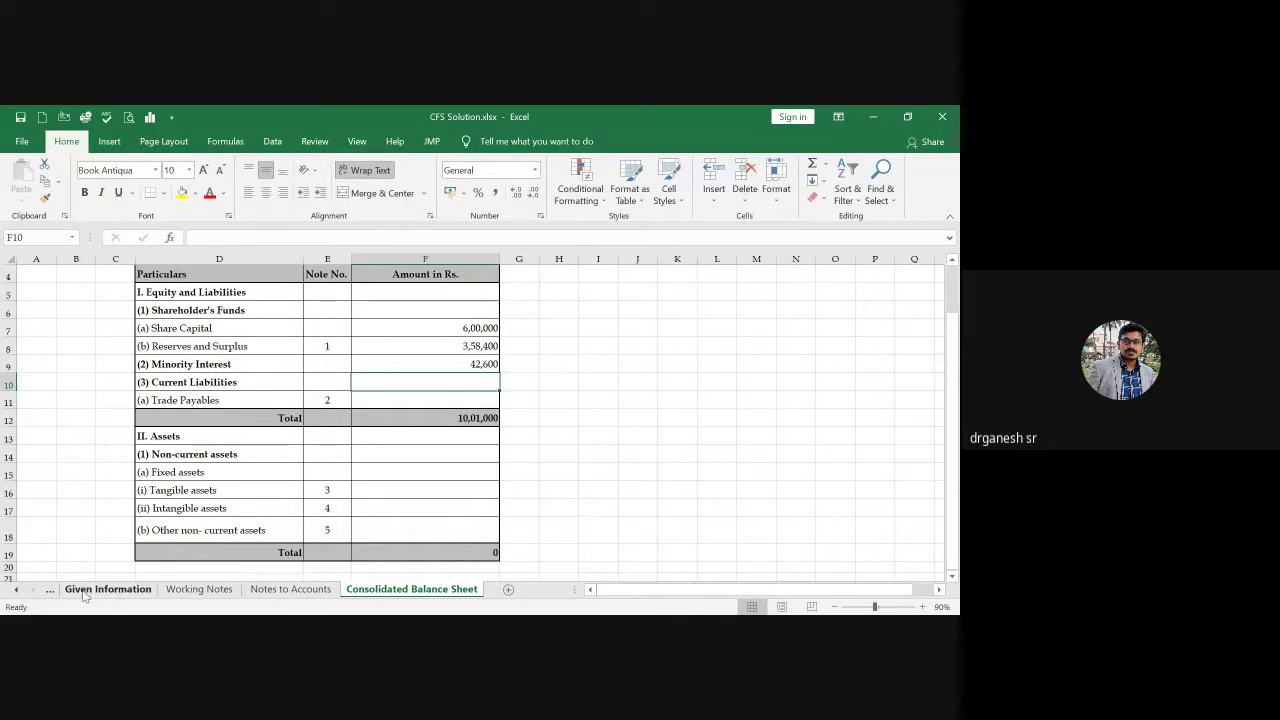
click(49, 590)
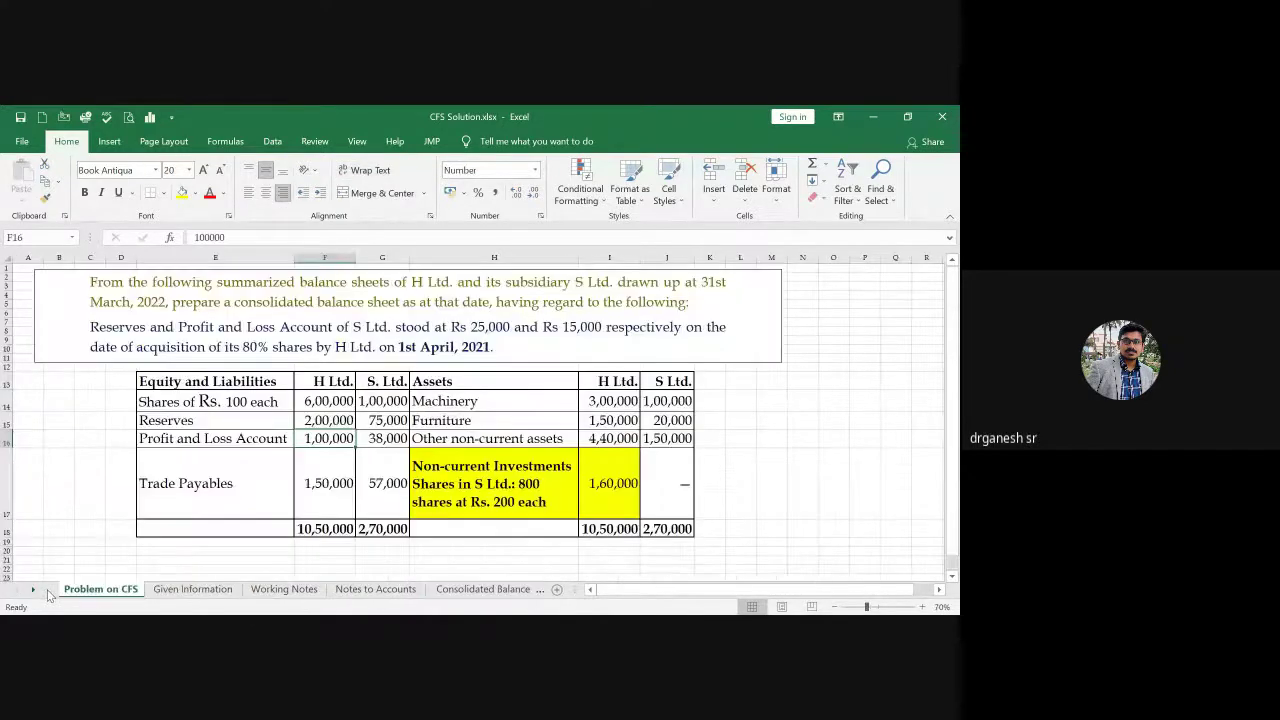
click(355, 594)
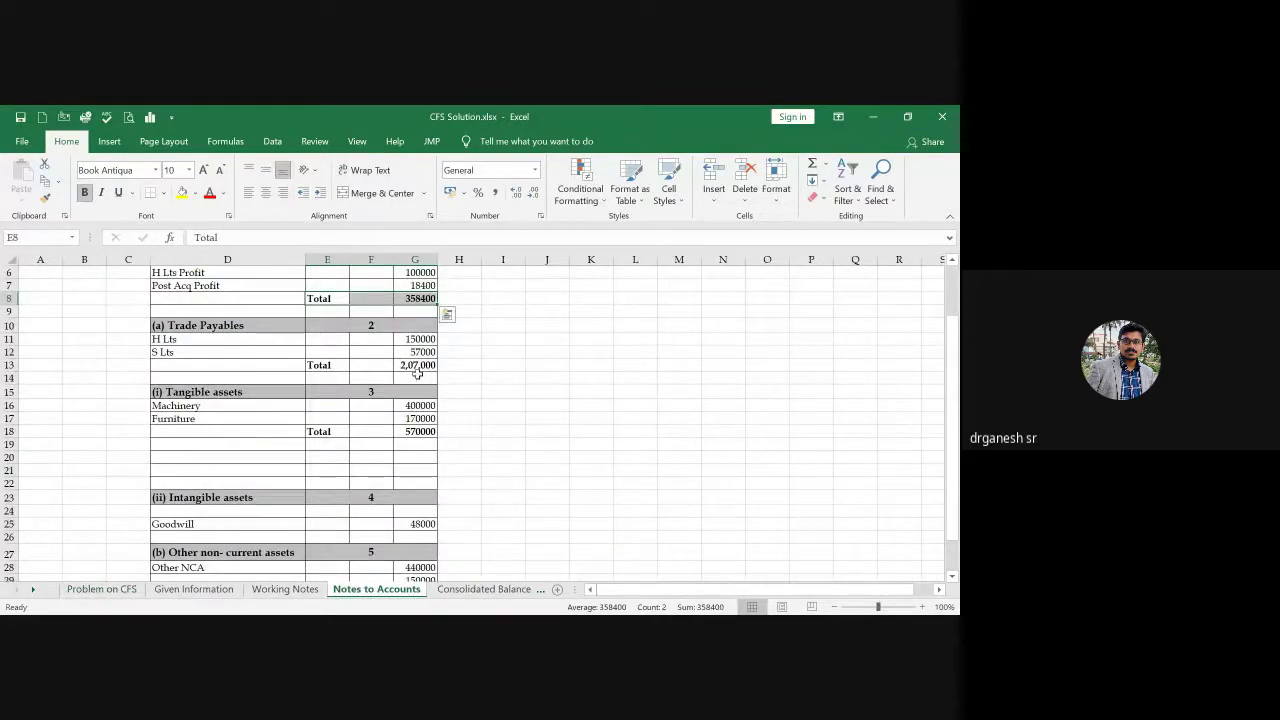
click(416, 365)
key(Escape)
key(Return)
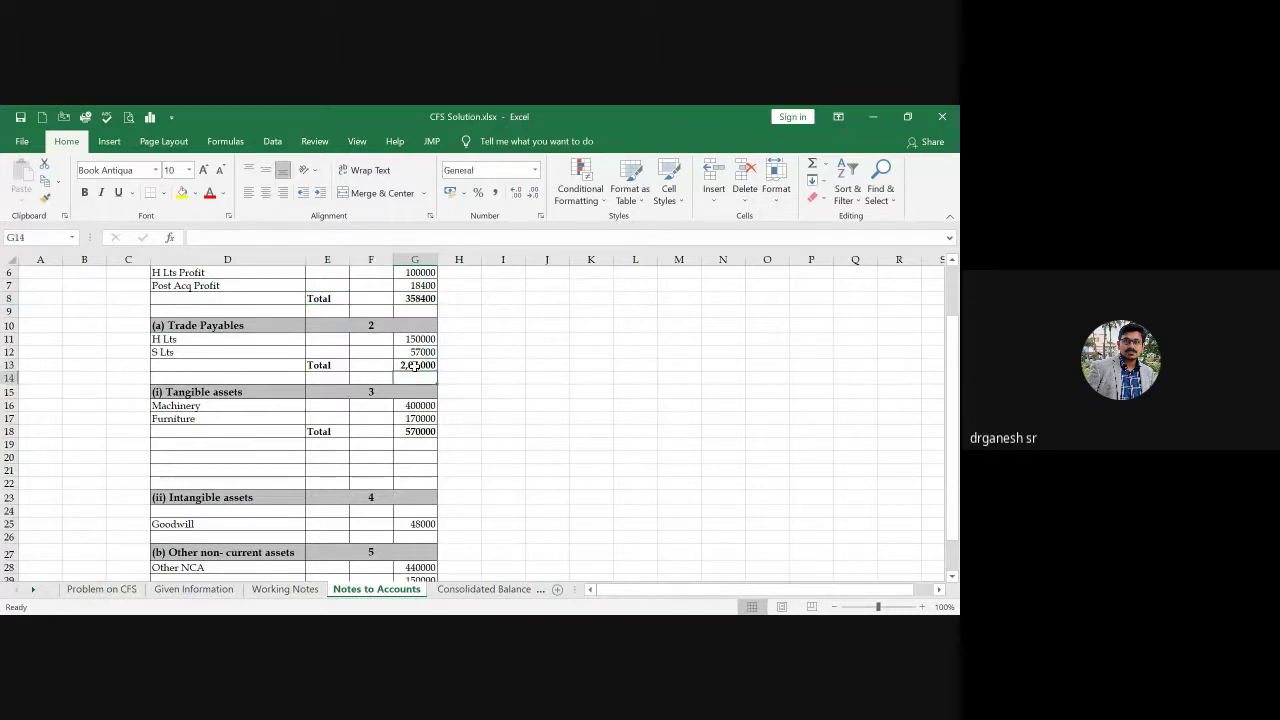
click(490, 589)
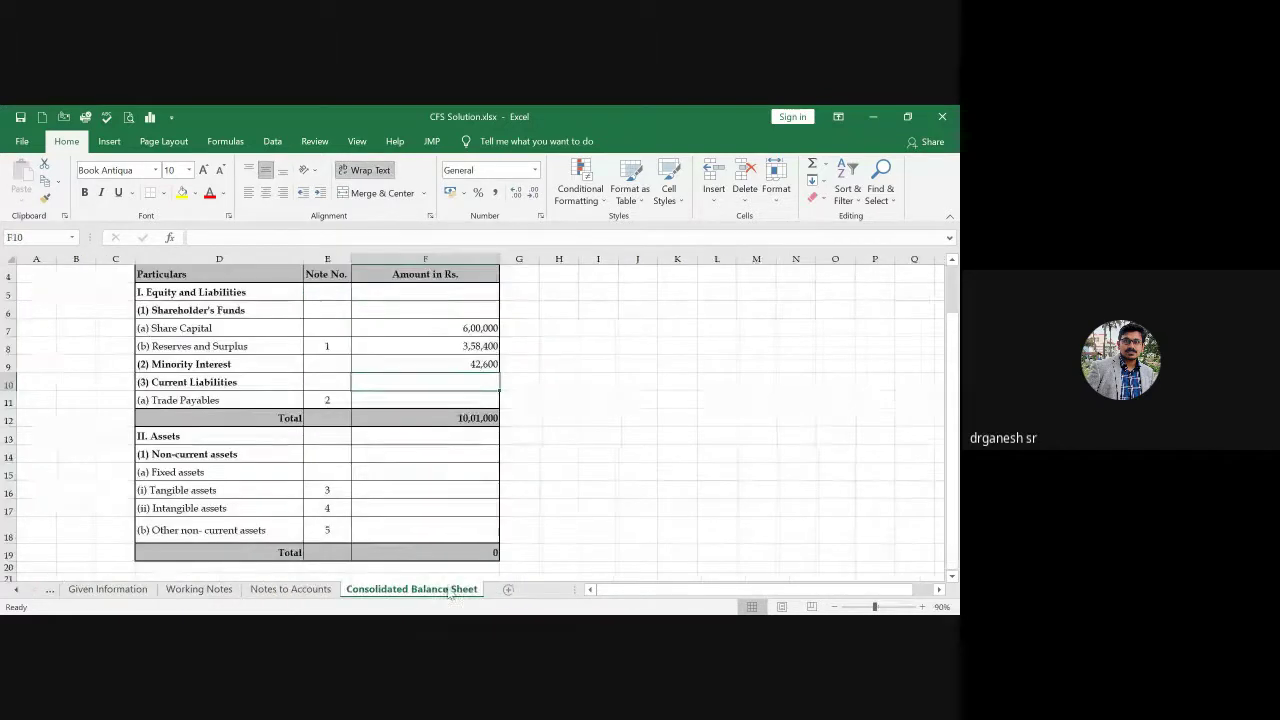
Step: Link Trade Payables in F11 to the trade payables total in G13 of the Notes to Accounts sheet
click(460, 394)
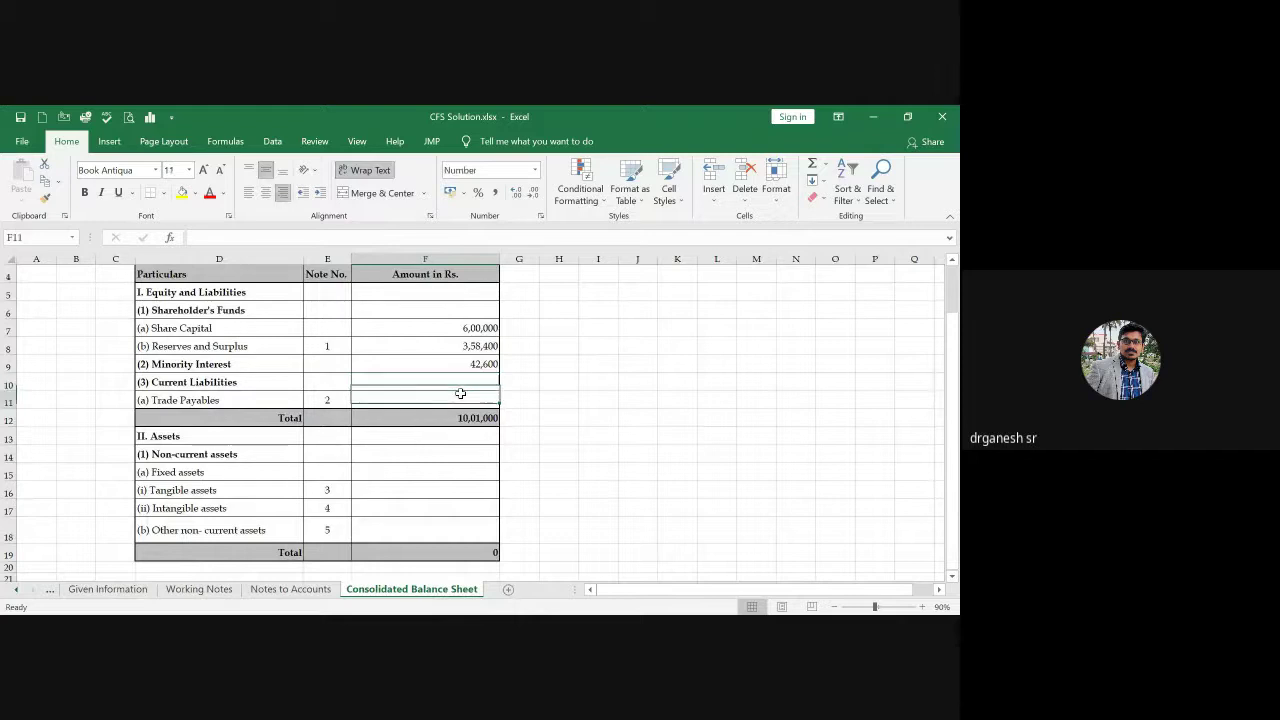
text(=)
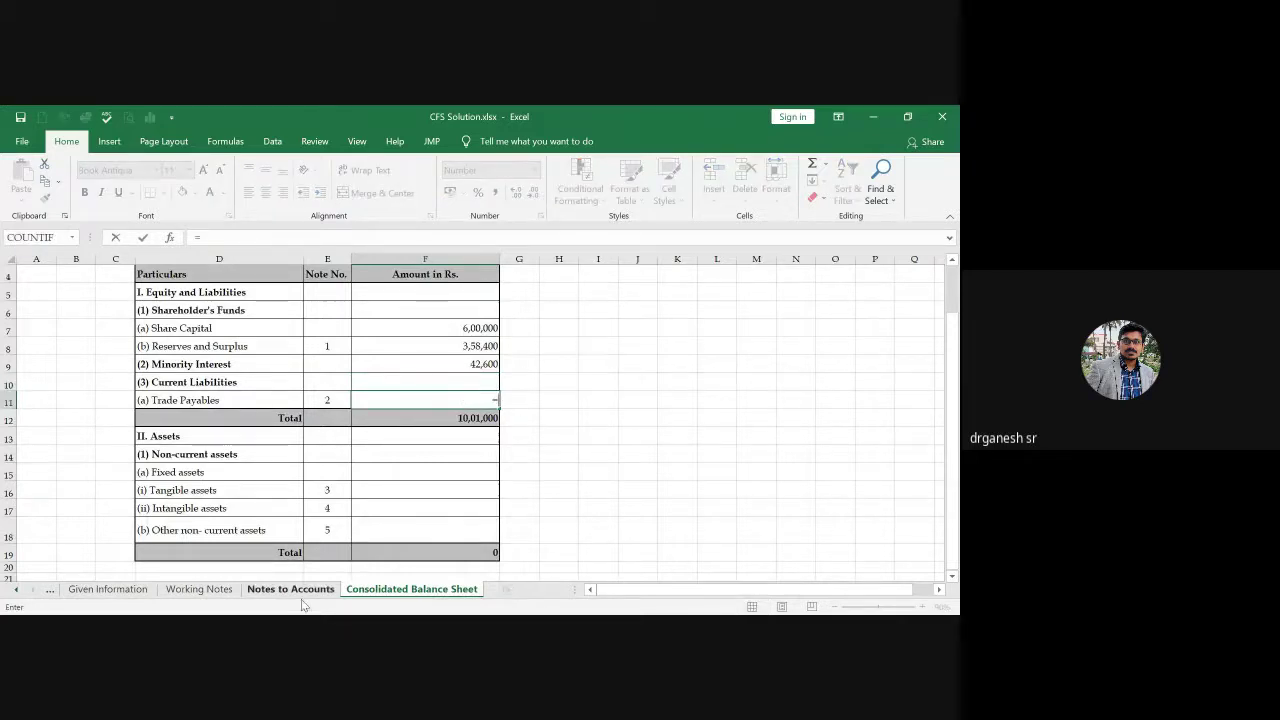
click(297, 591)
click(415, 365)
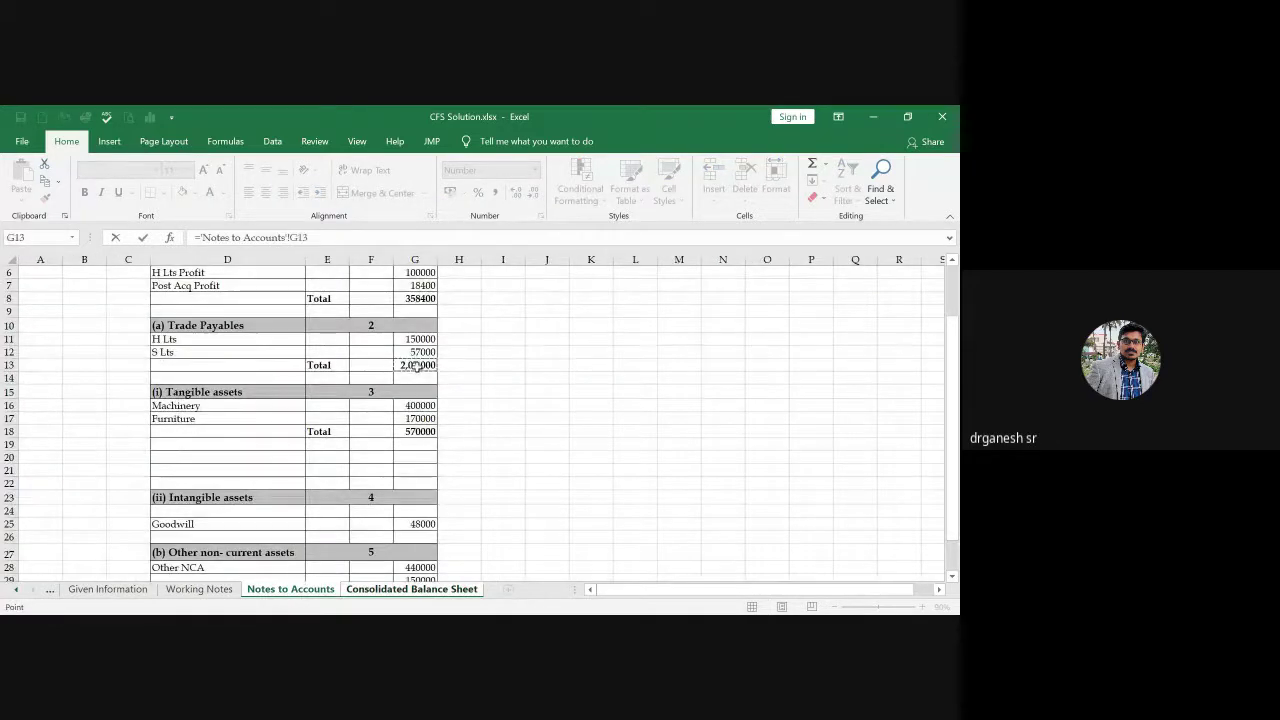
key(Return)
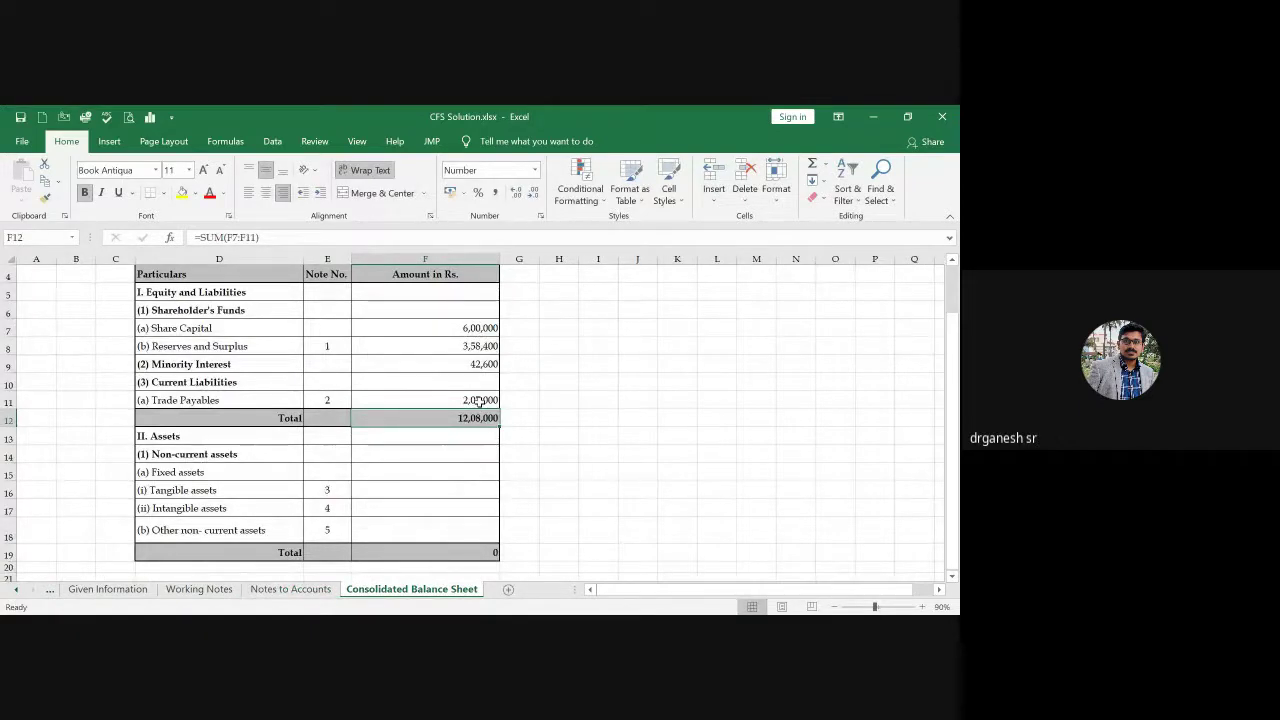
Step: Link Tangible assets in F16 to the tangible assets total in G18 of the Notes to Accounts sheet
click(448, 491)
text(=)
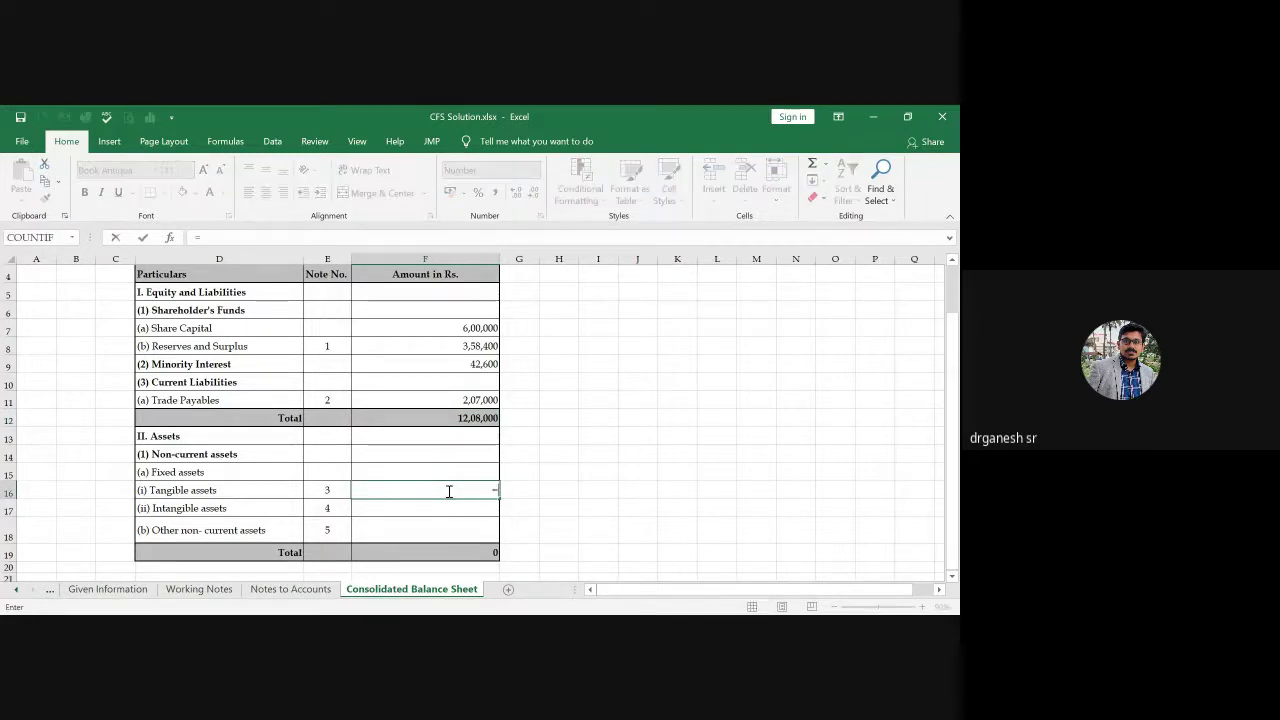
click(299, 592)
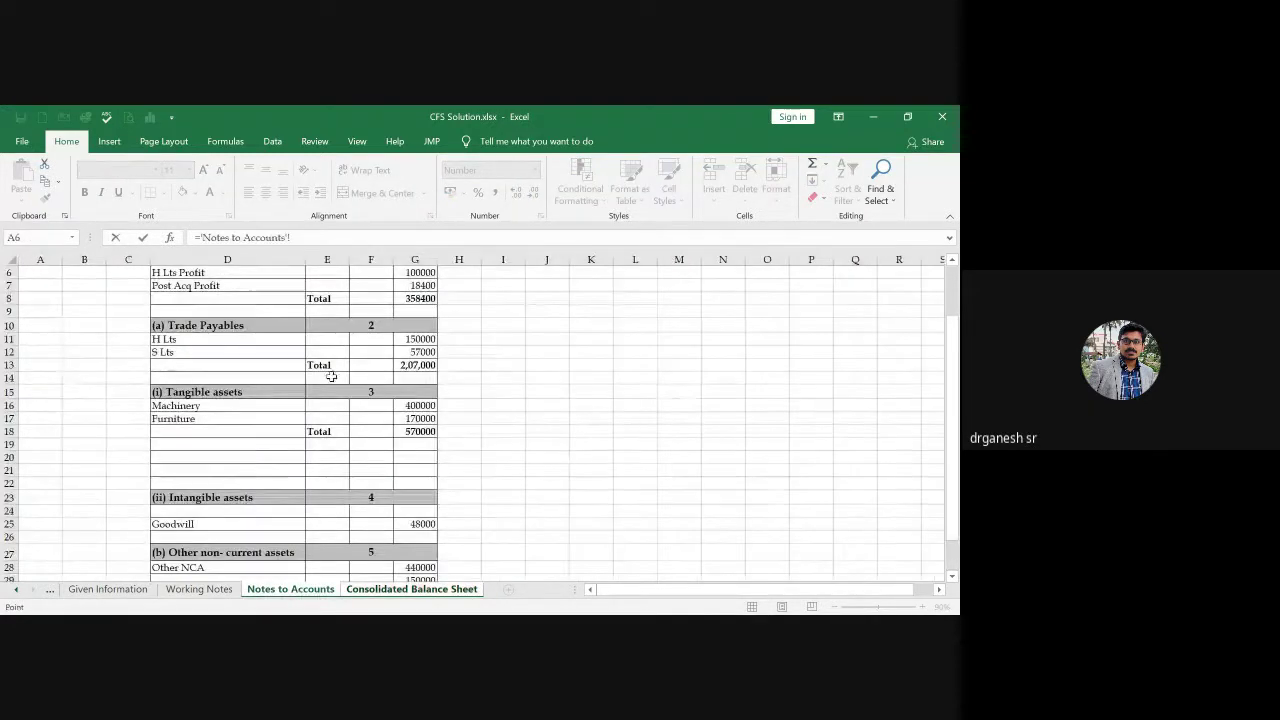
click(413, 430)
key(Return)
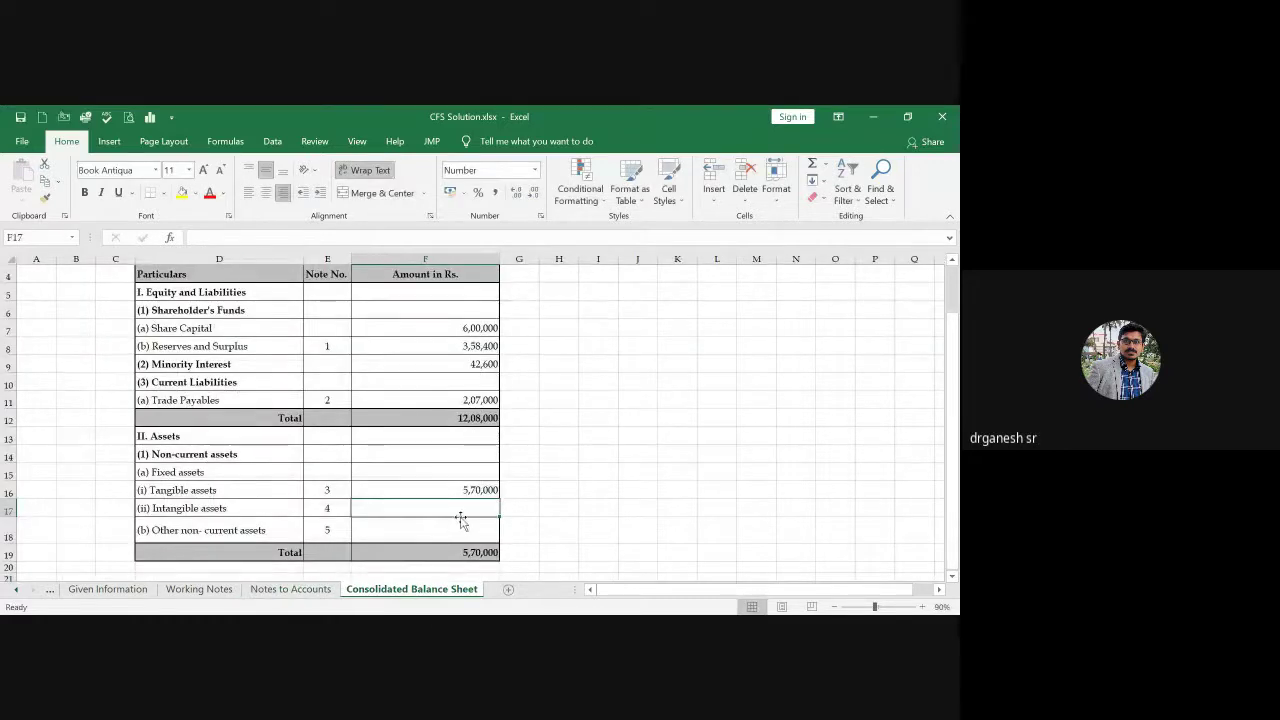
Step: Link Intangible assets in F17 to the Goodwill amount in G25 of the Notes to Accounts sheet
text(=)
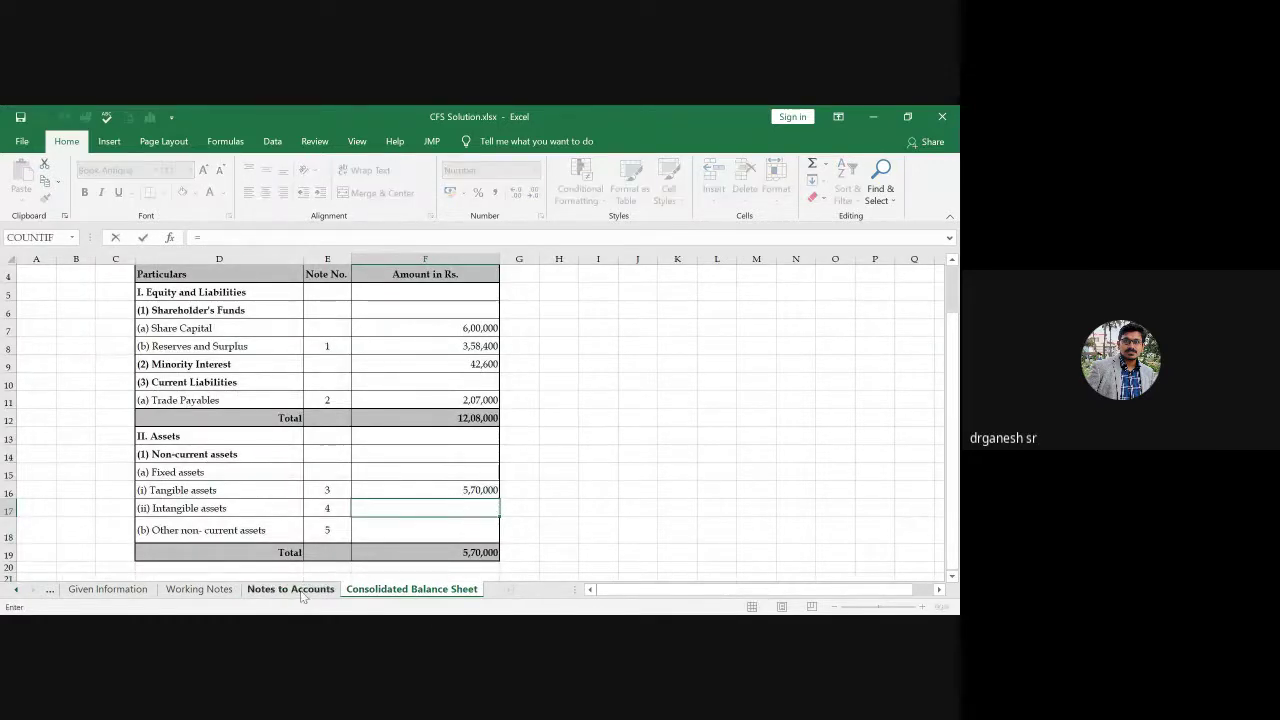
click(295, 590)
click(405, 520)
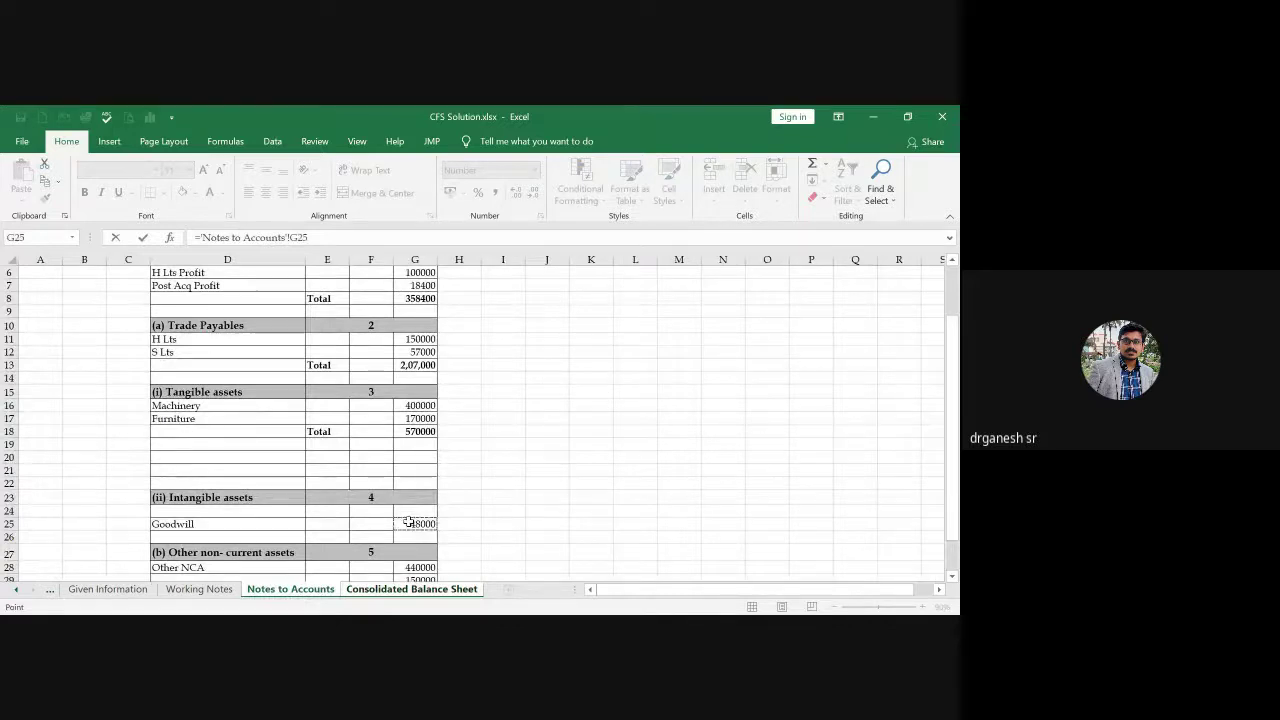
key(Return)
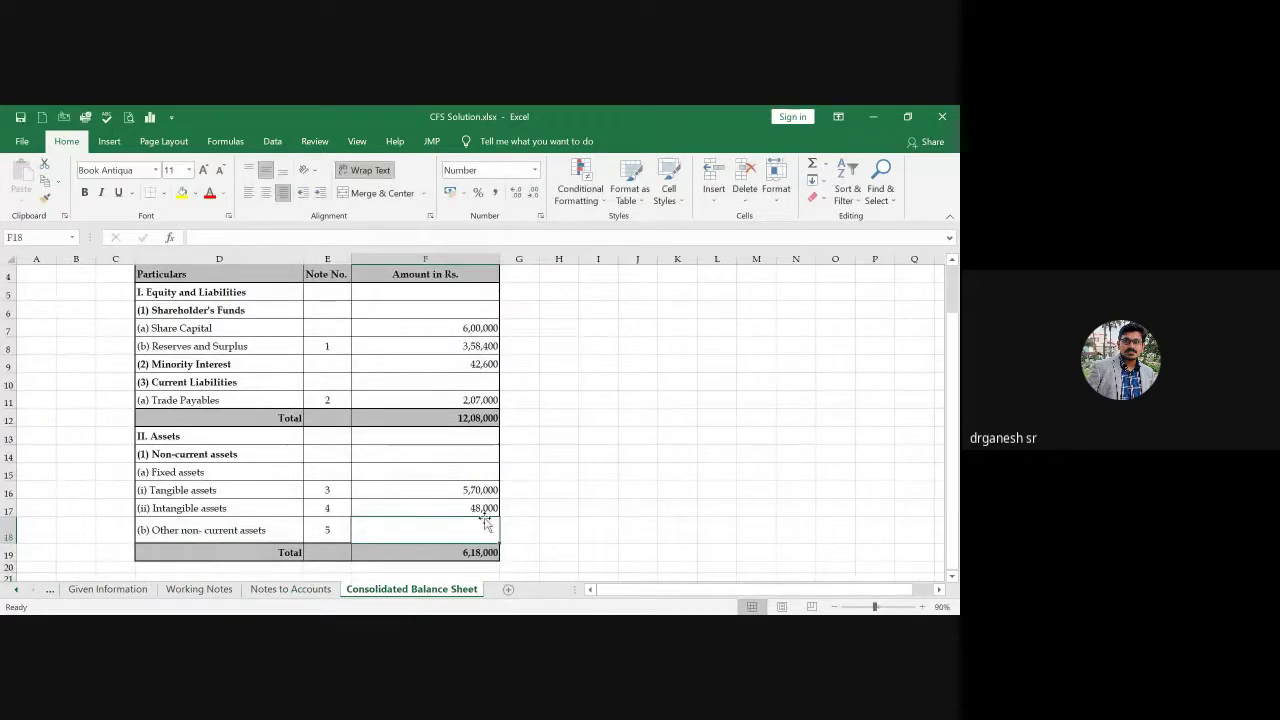
Step: Link Other non-current assets in F18 to the total in G30 of the Notes to Accounts sheet
text(=)
click(300, 592)
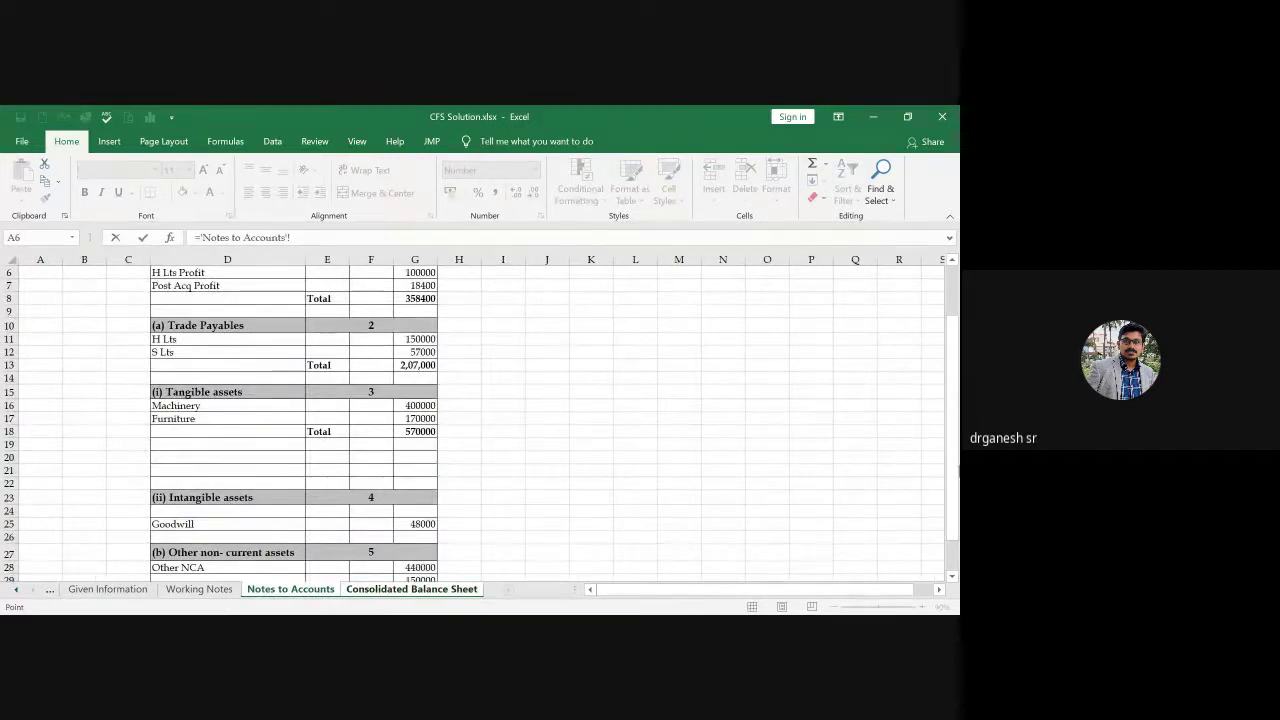
scroll(843, 543, down, 1)
click(426, 555)
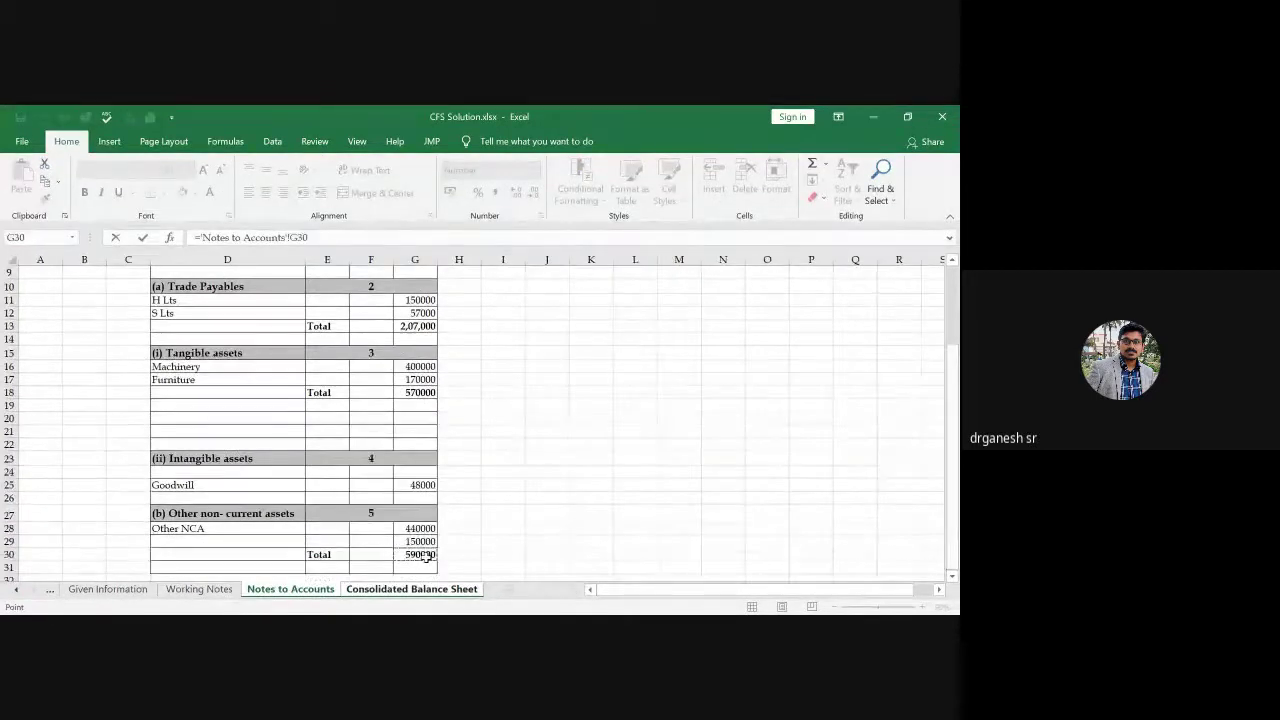
key(Return)
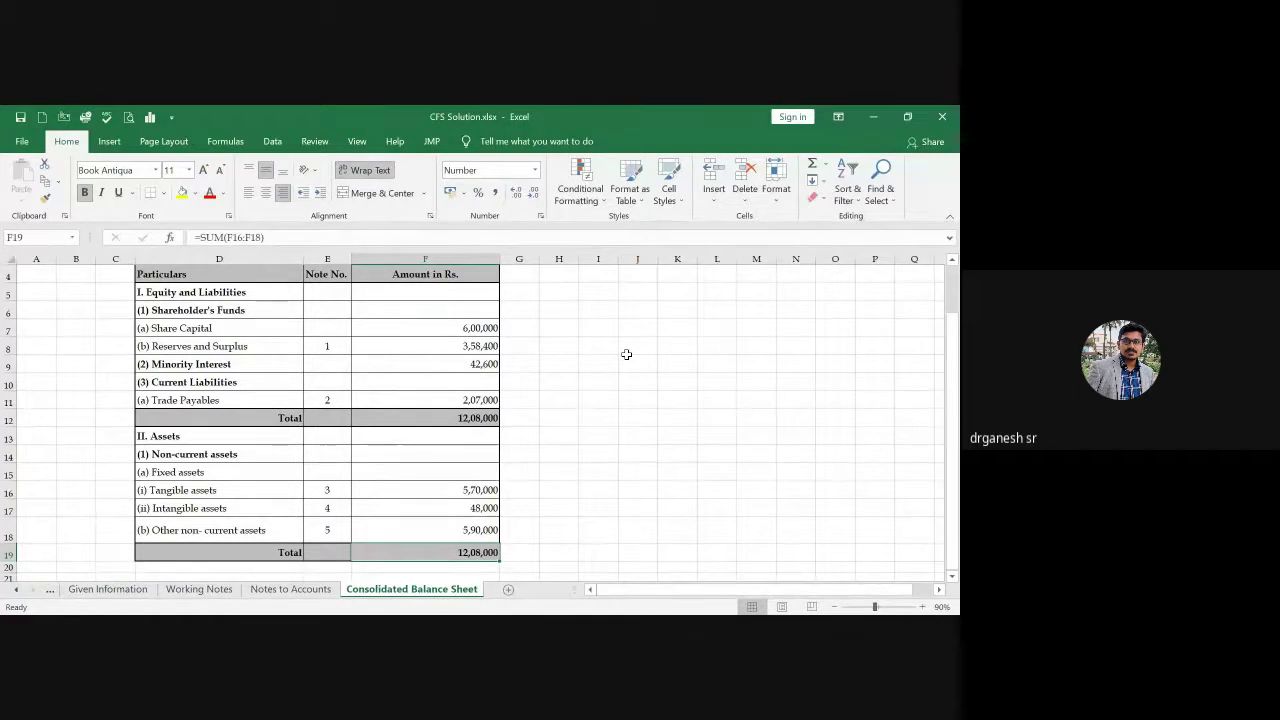
Step: Review the Given Information, Working Notes and Notes to Accounts sheets, ending on the Consolidated Balance Sheet
click(107, 592)
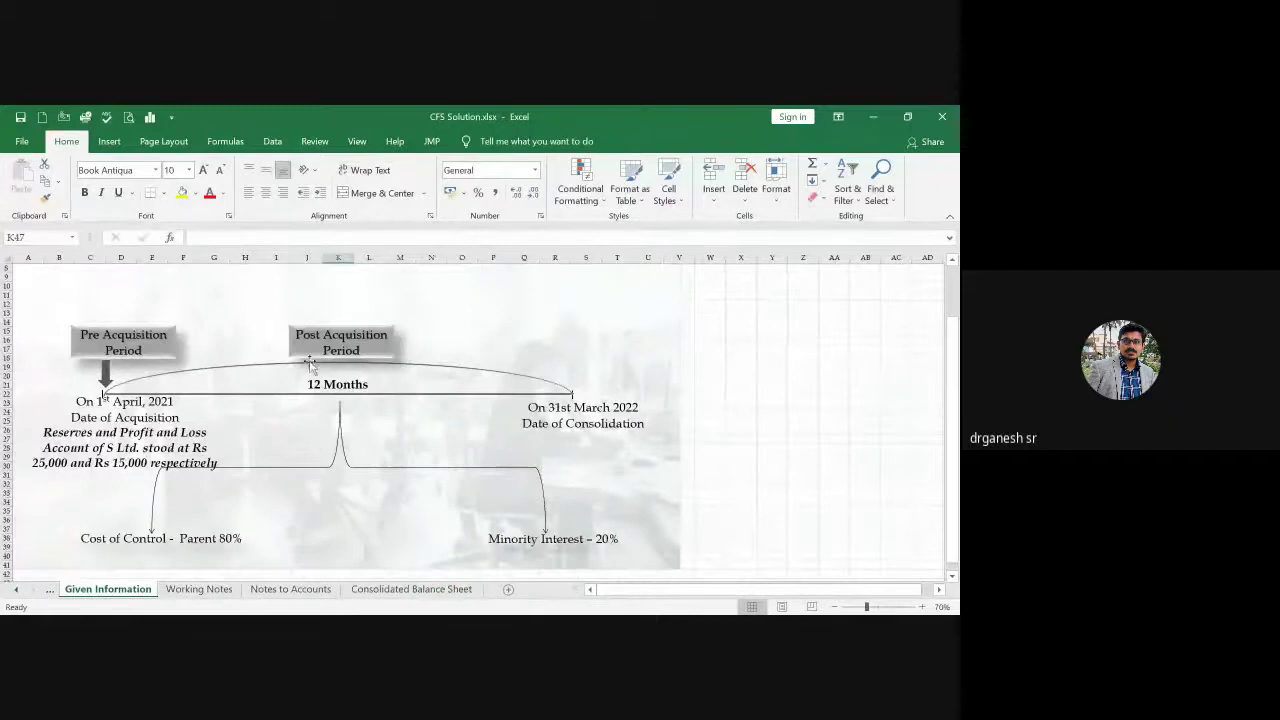
click(198, 589)
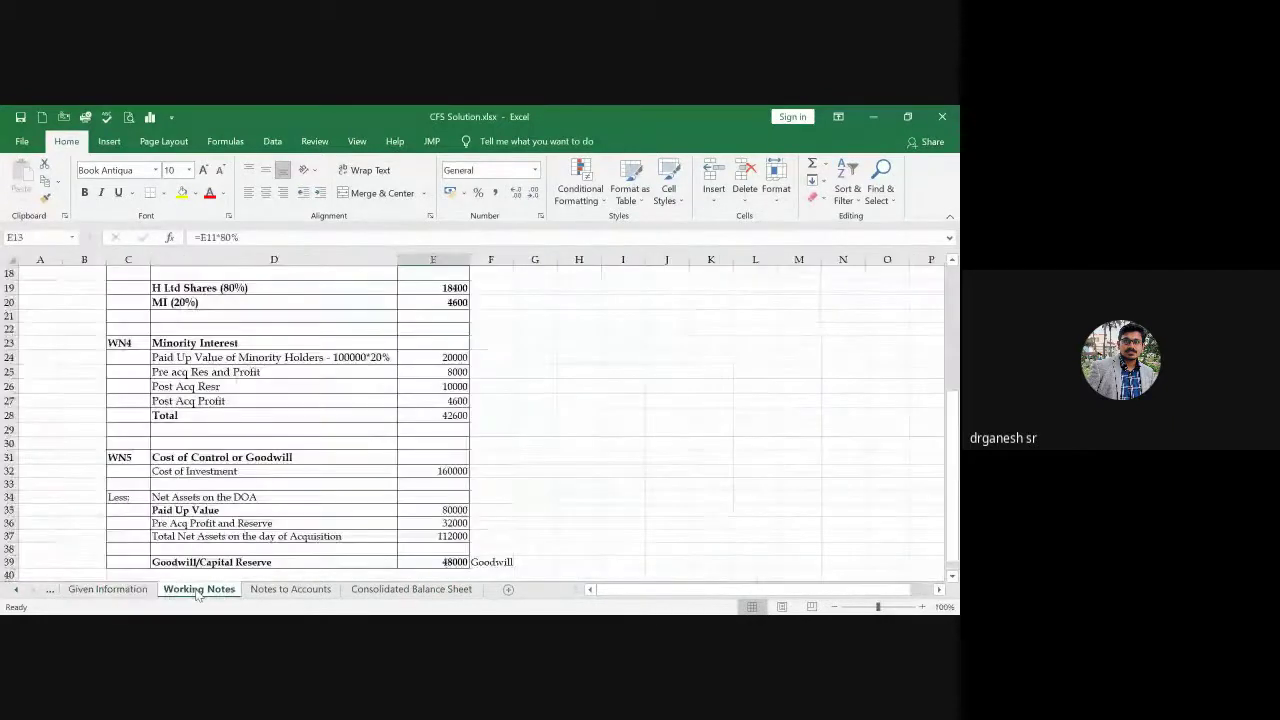
click(291, 589)
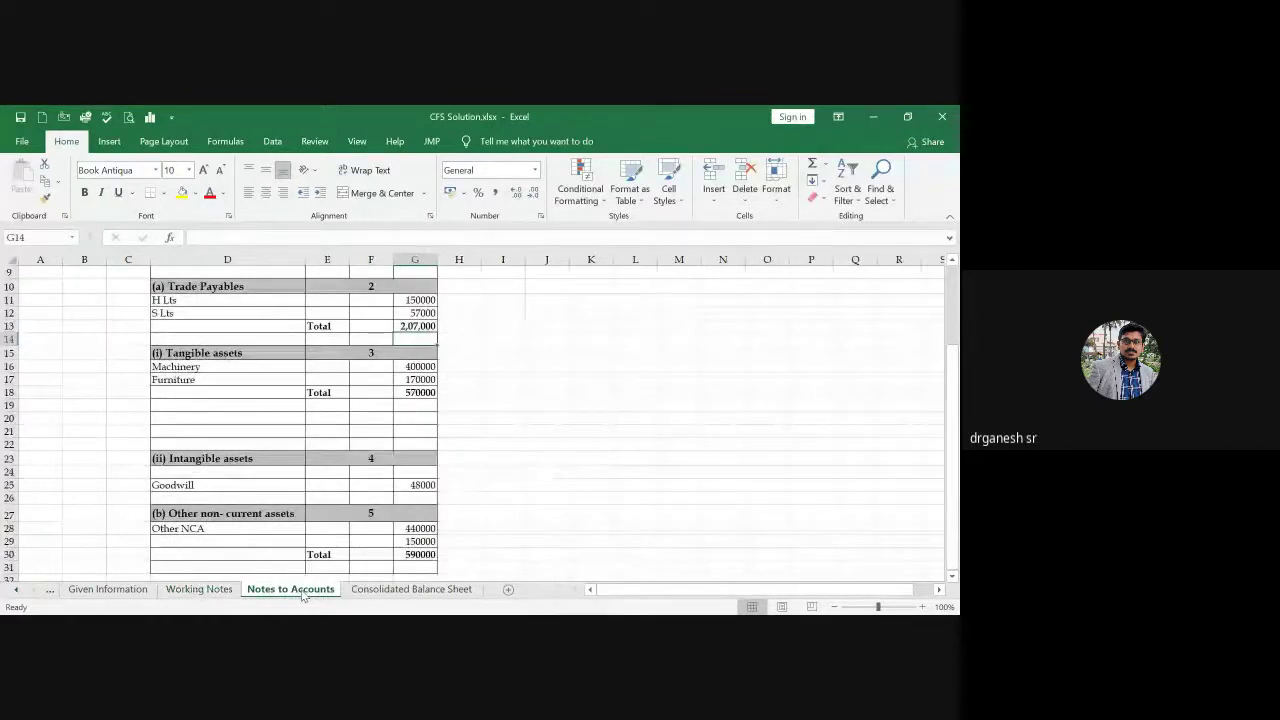
click(360, 588)
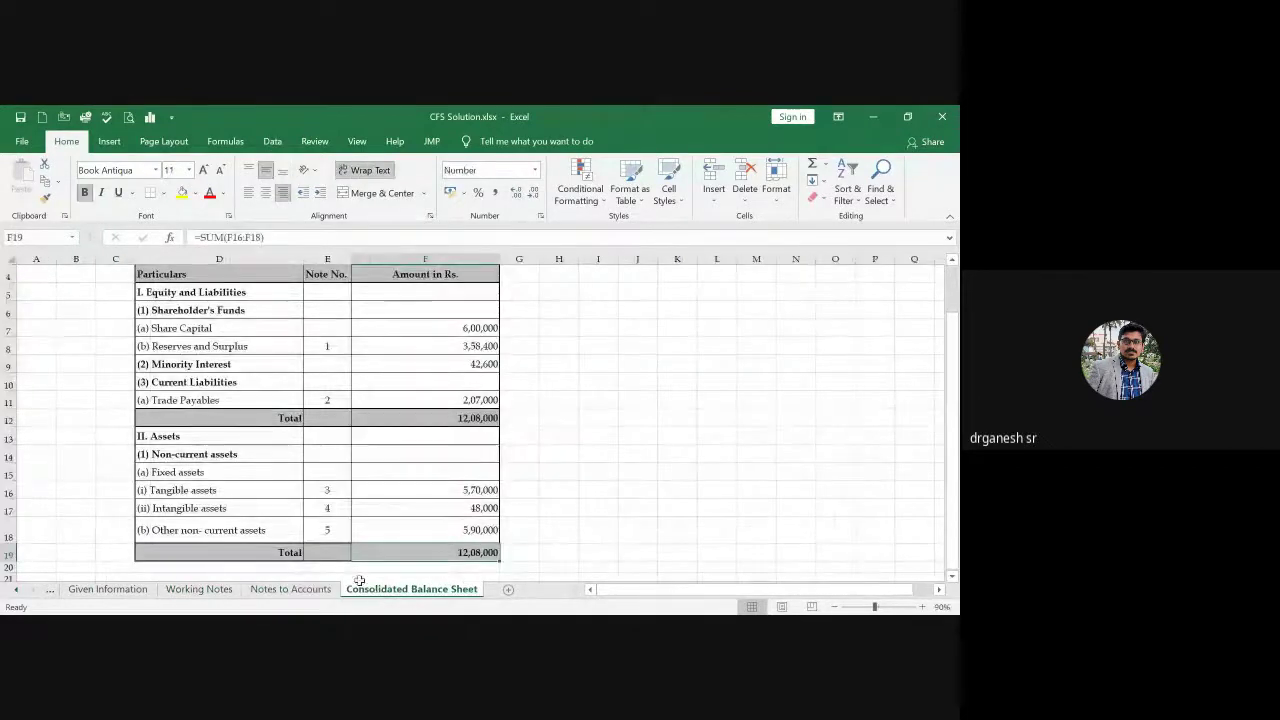